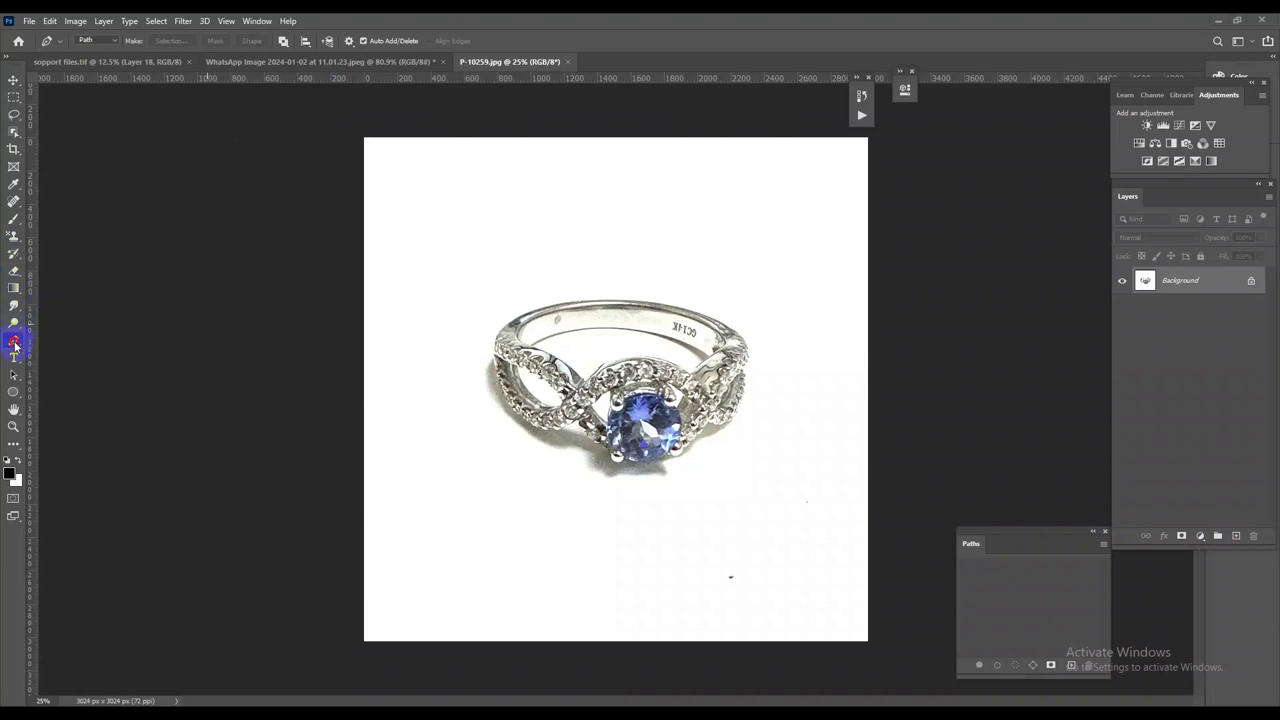
Zoom into the left loop and place Pen anchors around its inner opening and upper edge
mouse_move(543, 371)
left_mouse_down()
mouse_move(571, 429)
mouse_move(740, 458)
mouse_move(643, 466)
left_mouse_up()
left_click_drag(472, 335, 384, 215)
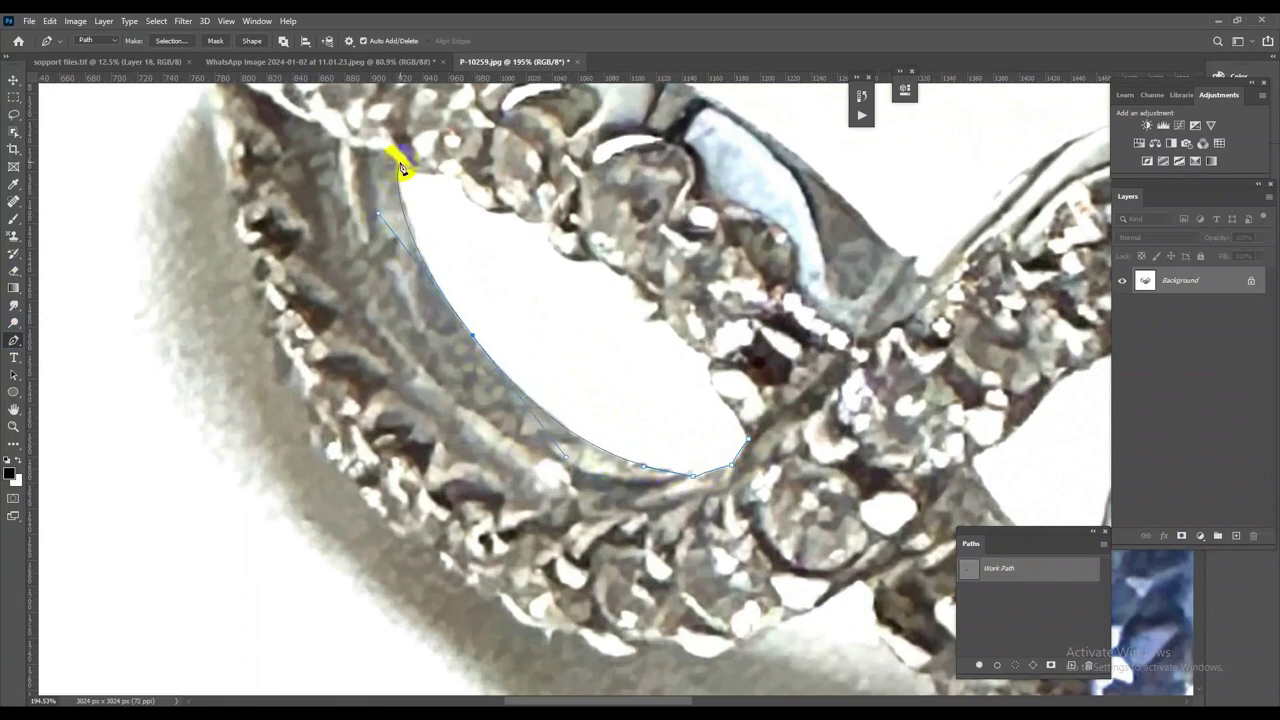
mouse_move(397, 170)
left_mouse_down()
mouse_move(452, 181)
mouse_move(484, 218)
mouse_move(541, 230)
mouse_move(591, 266)
mouse_move(623, 256)
mouse_move(725, 400)
left_mouse_up()
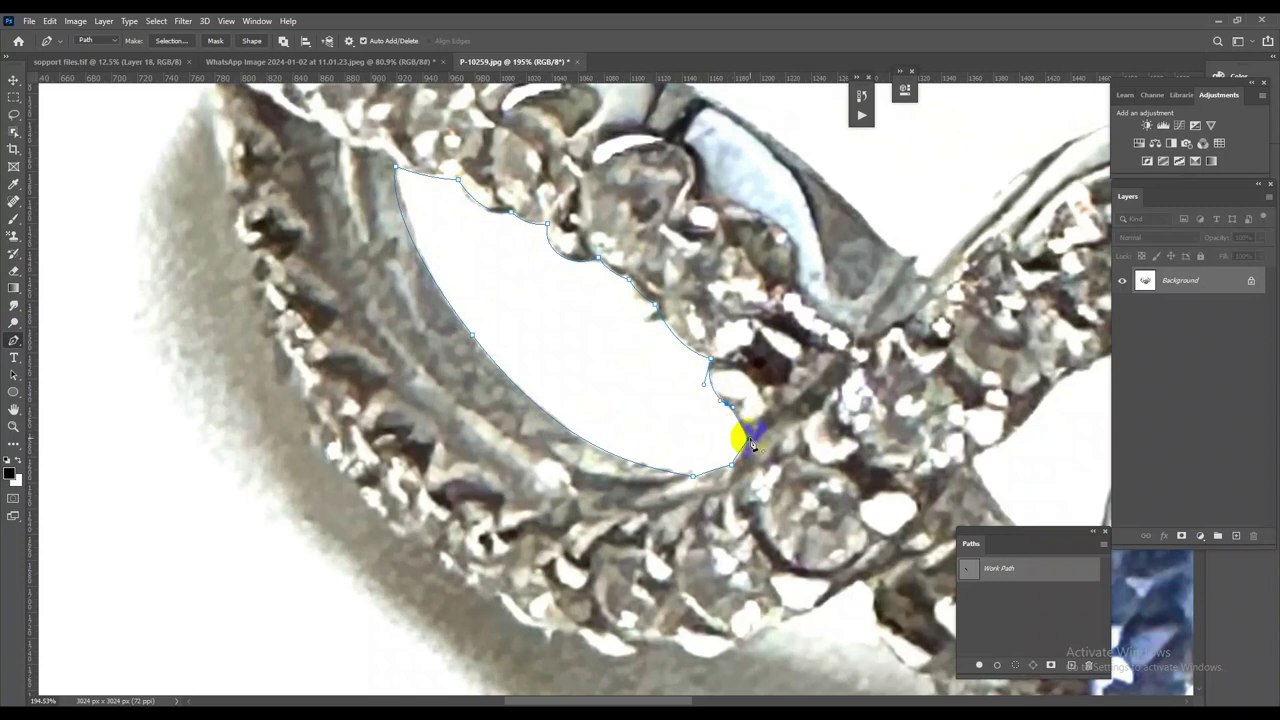
scroll(786, 266, "down", 3)
scroll(575, 491, "up", 2)
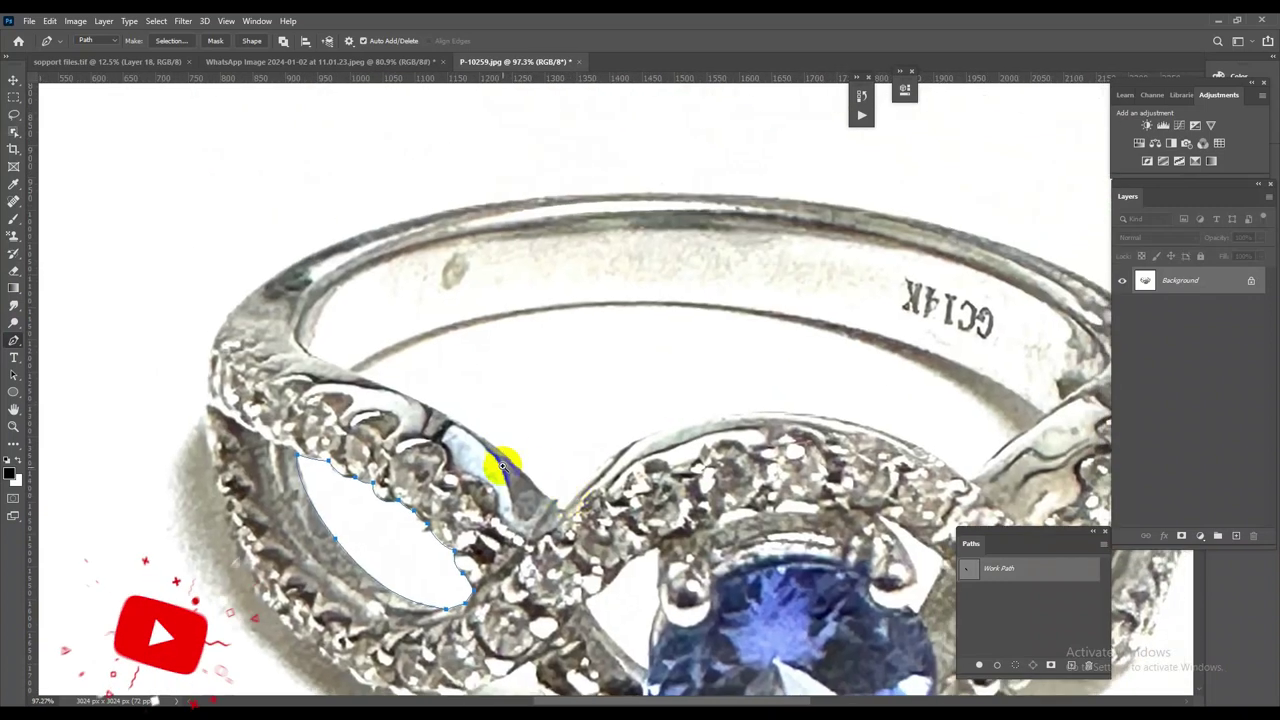
scroll(578, 505, "up", 2)
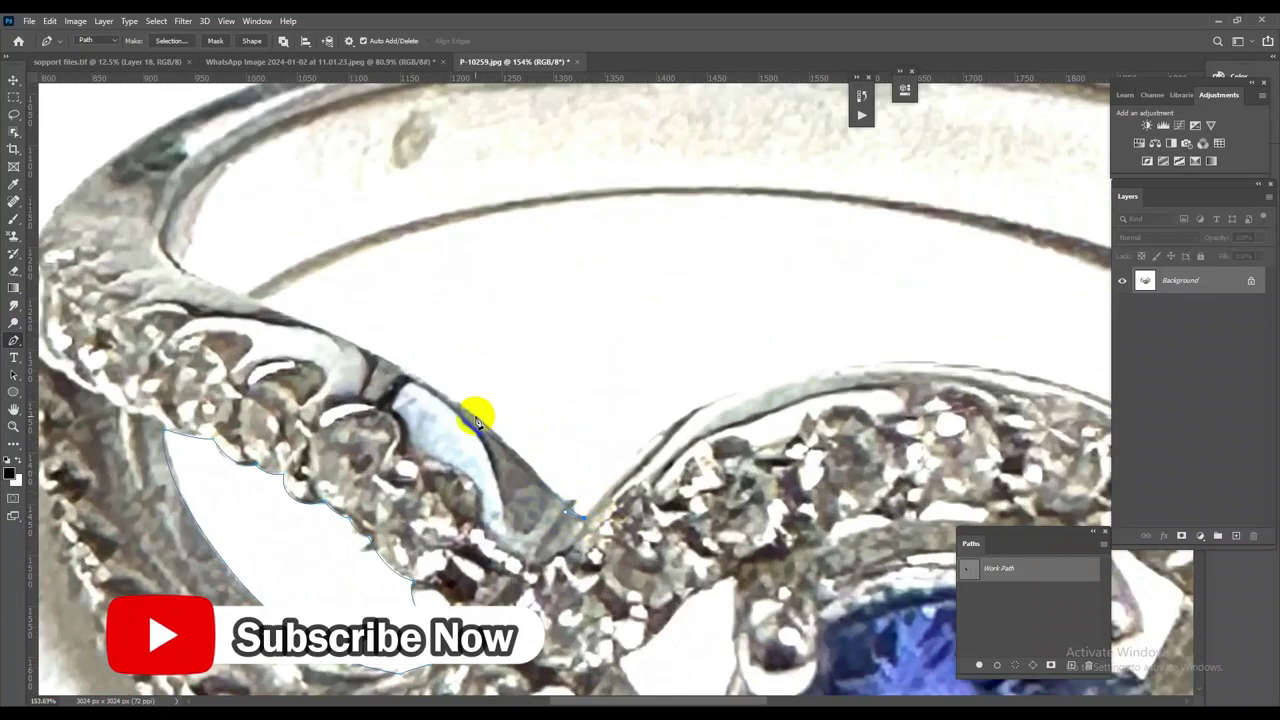
left_click(400, 366)
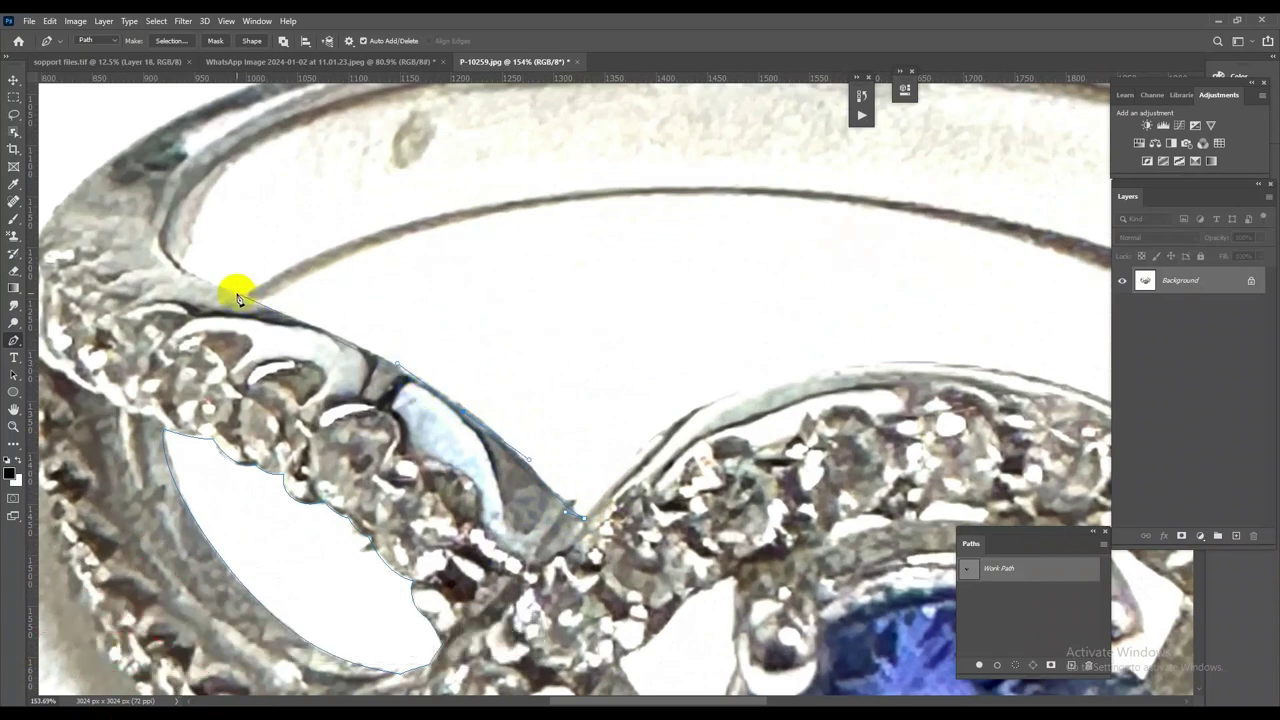
Extend the path with curved anchors along the band's inner arc
mouse_move(182, 278)
left_mouse_down()
mouse_move(160, 260)
mouse_move(374, 208)
left_mouse_up()
scroll(826, 258, "down", 4)
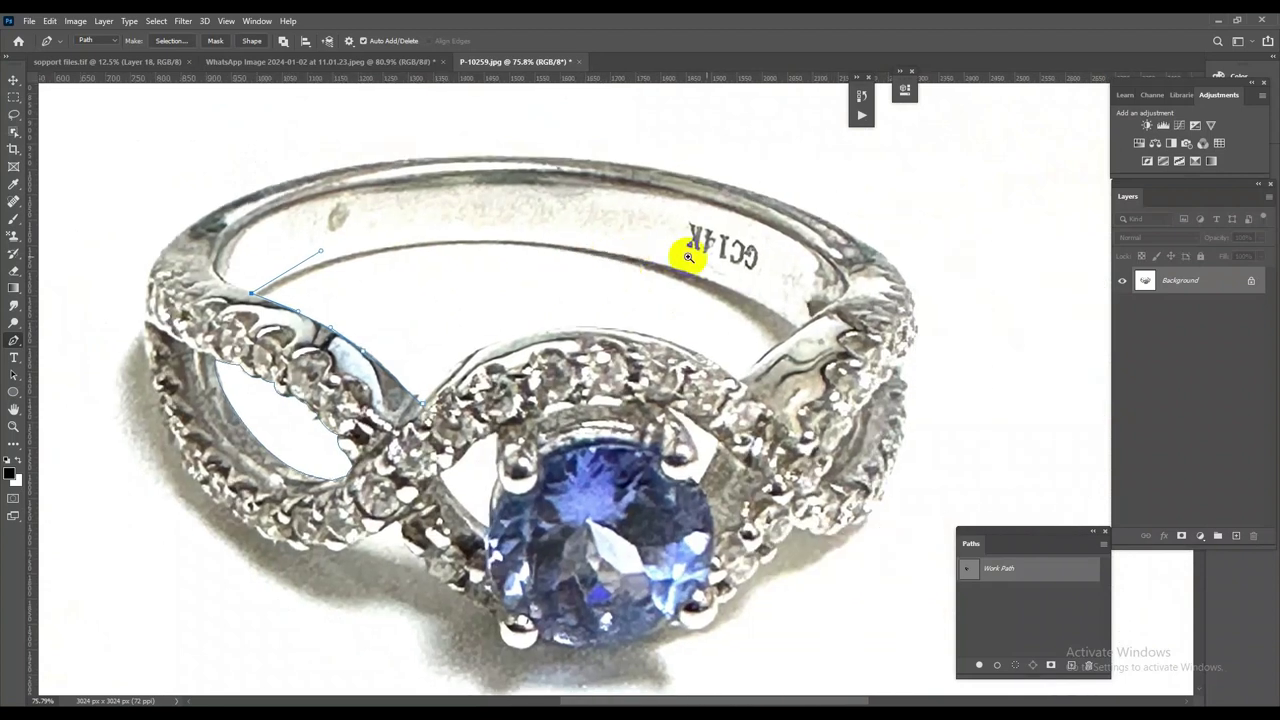
scroll(826, 258, "up", 4)
left_click_drag(845, 372, 1175, 605)
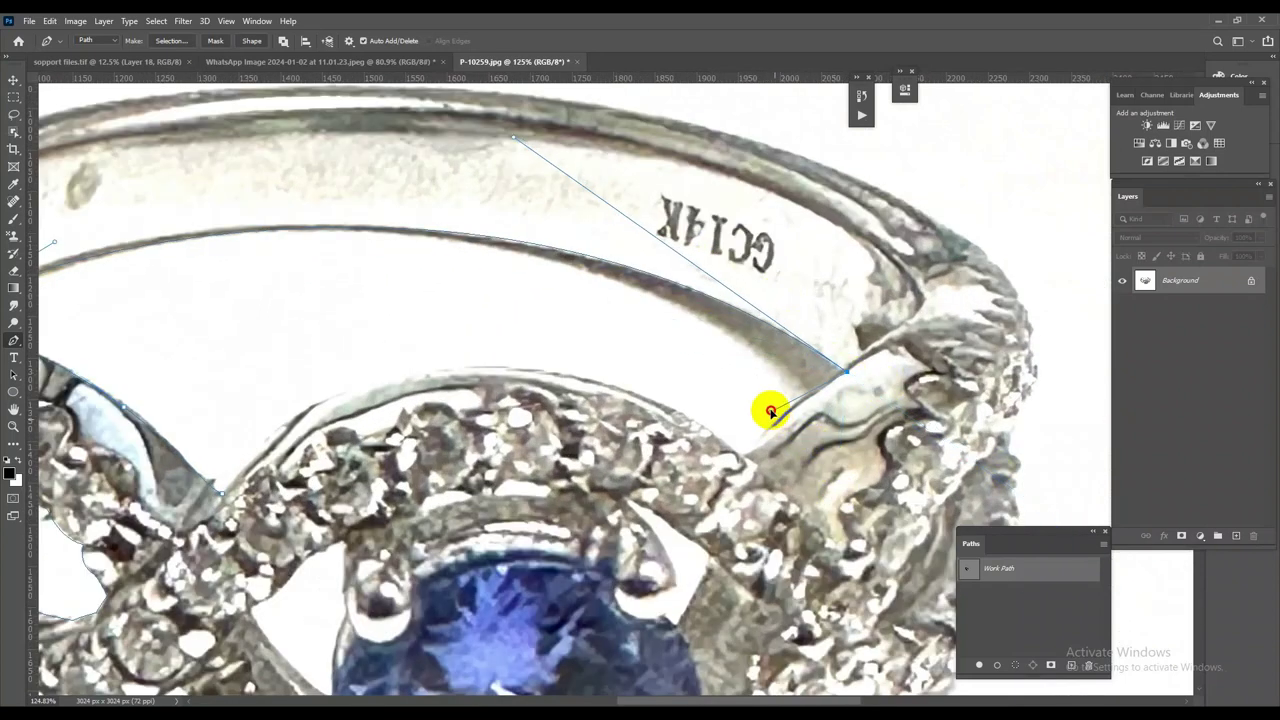
scroll(660, 395, "down", 3)
scroll(323, 284, "up", 4)
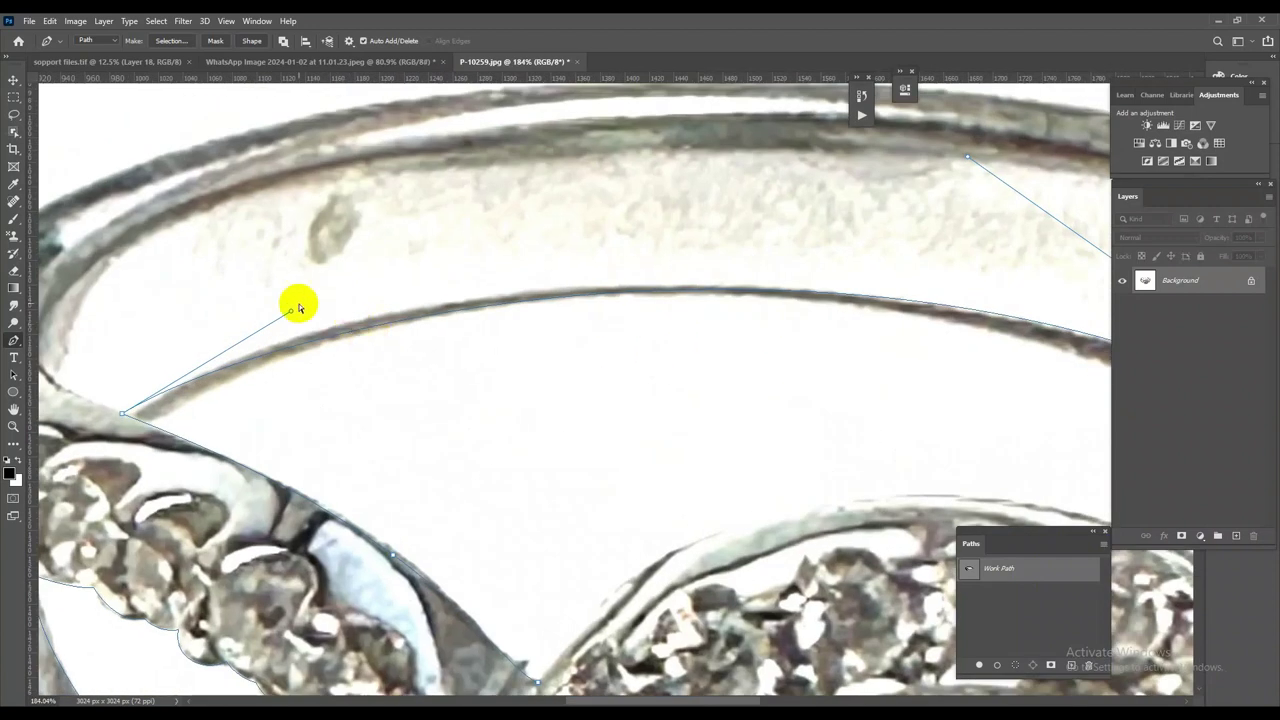
left_click_drag(291, 314, 297, 290)
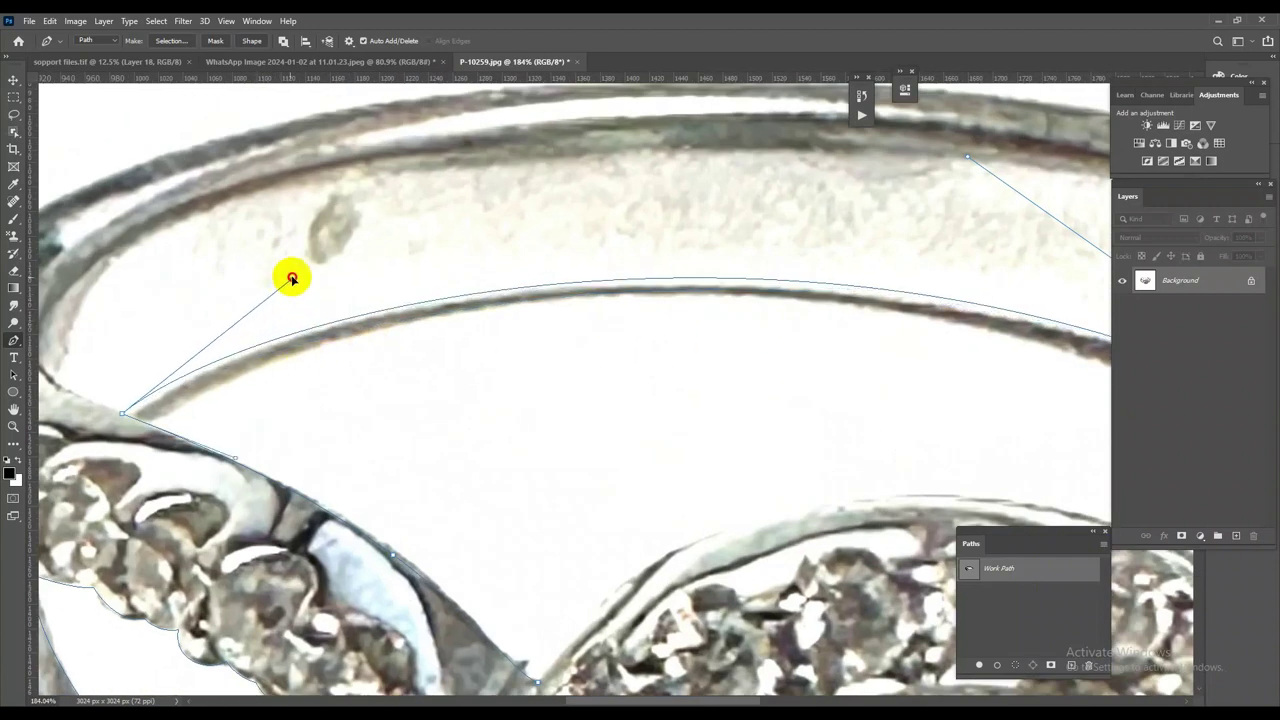
scroll(508, 320, "down", 3)
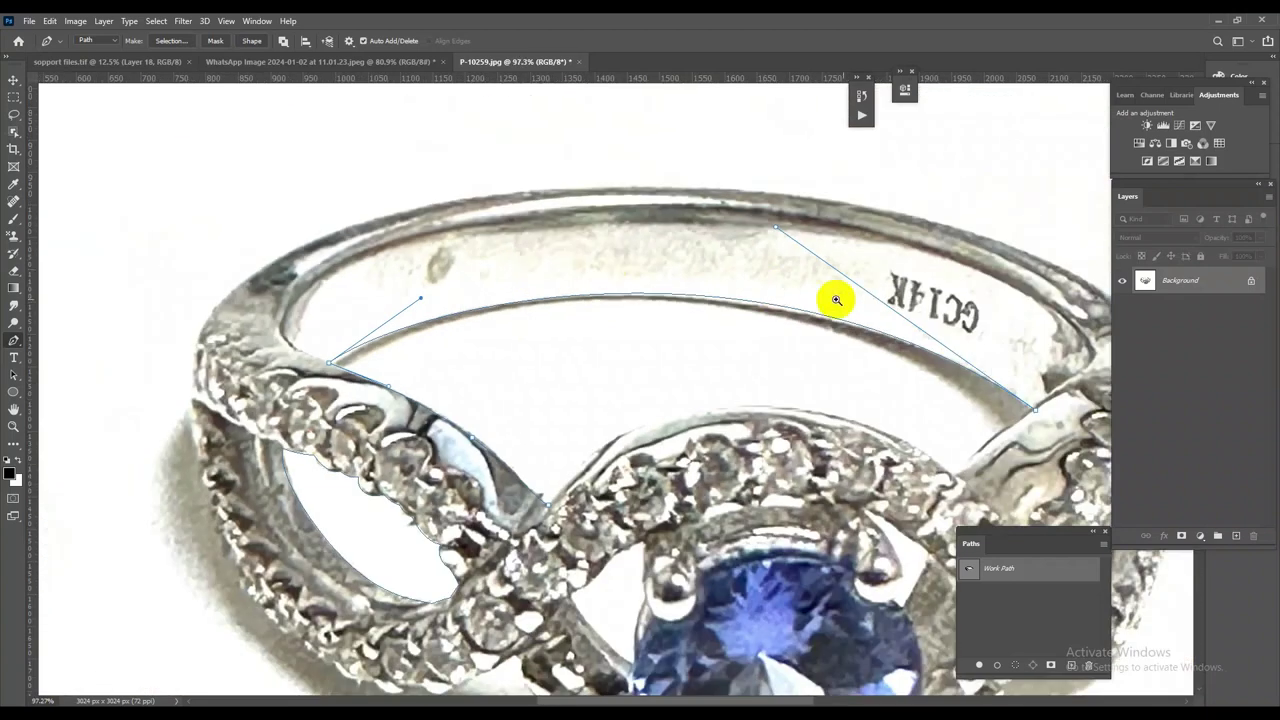
left_click_drag(762, 214, 776, 223)
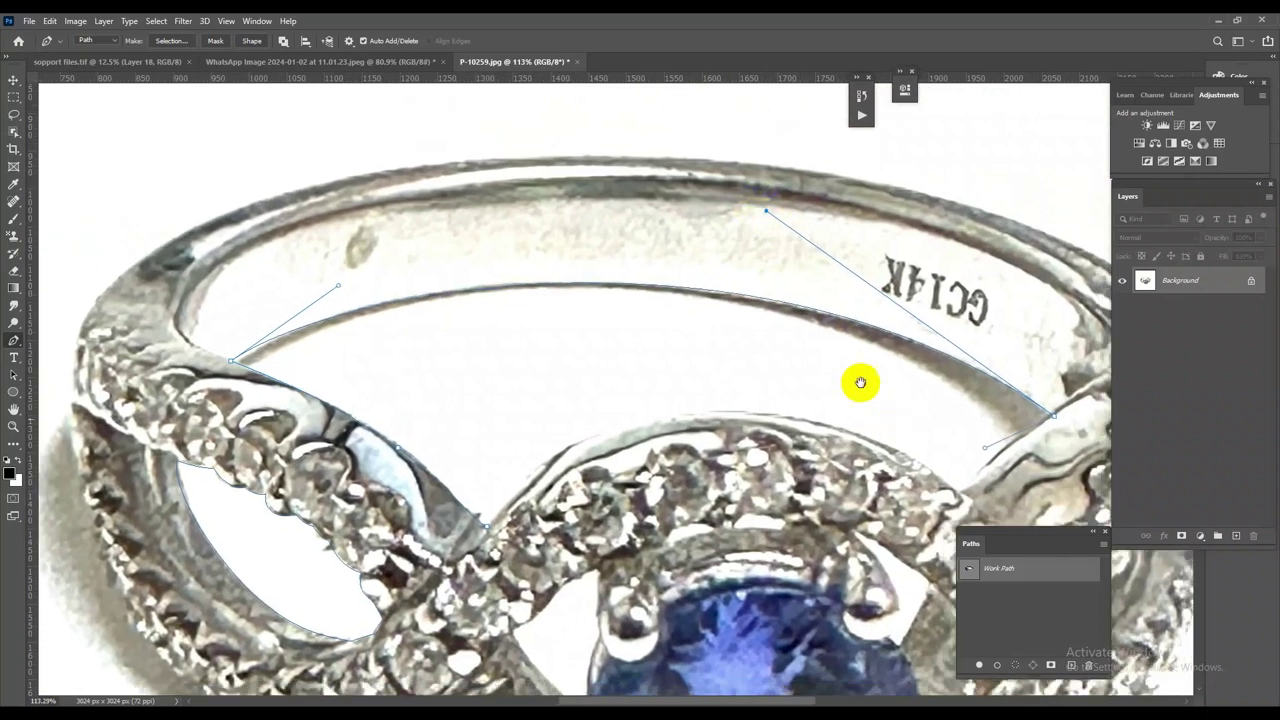
Continue the path around the halo edge down beside the blue stone
left_click_drag(1065, 428, 775, 243)
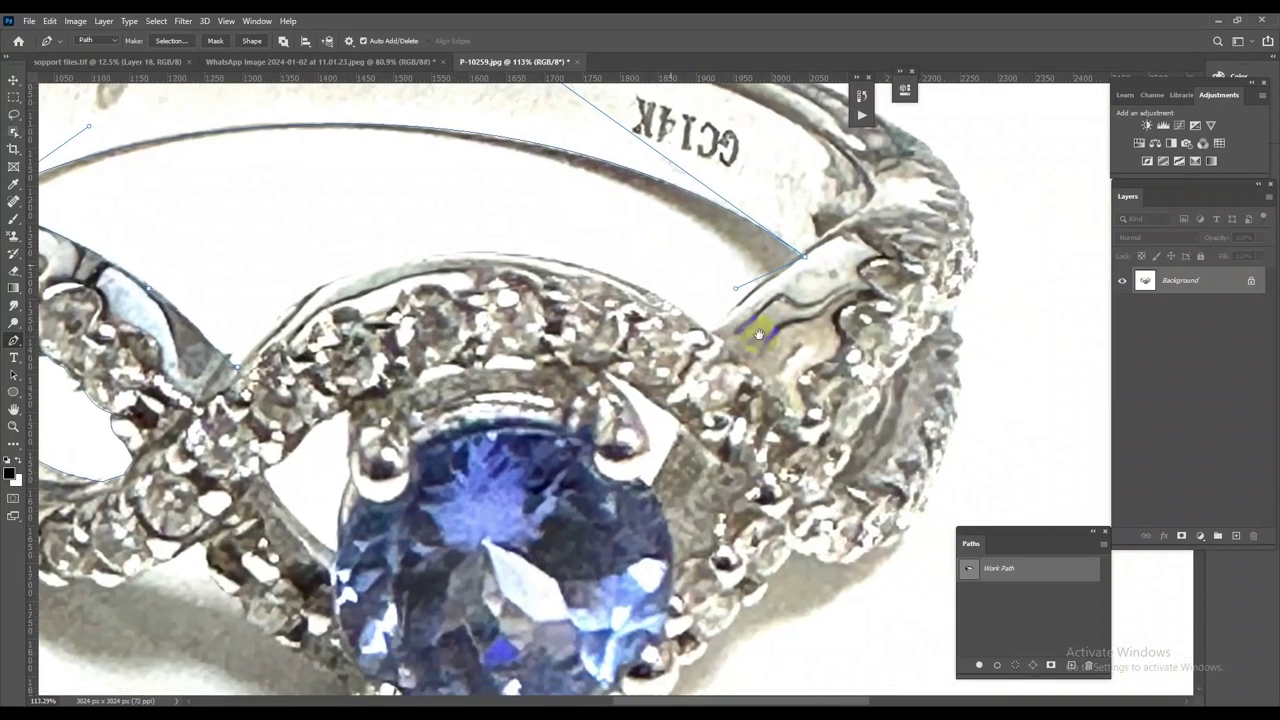
left_click_drag(677, 307, 587, 238)
left_click_drag(275, 265, 623, 314)
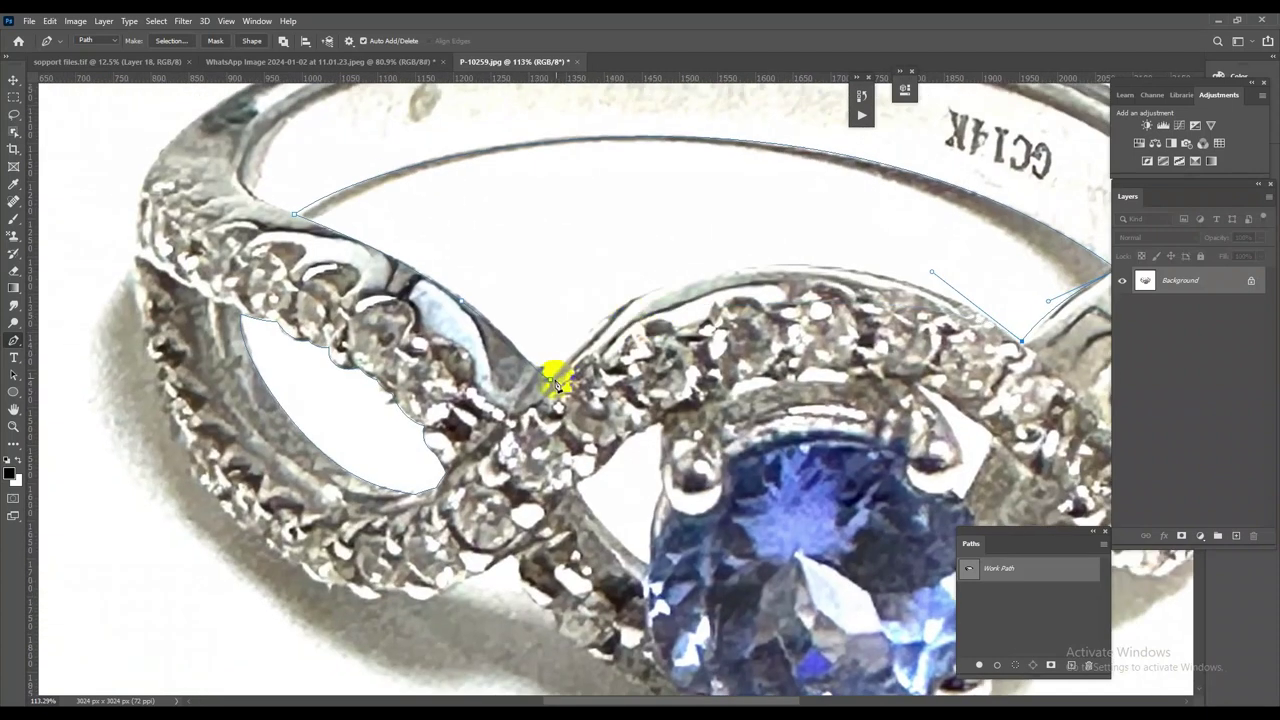
left_click_drag(549, 379, 437, 572)
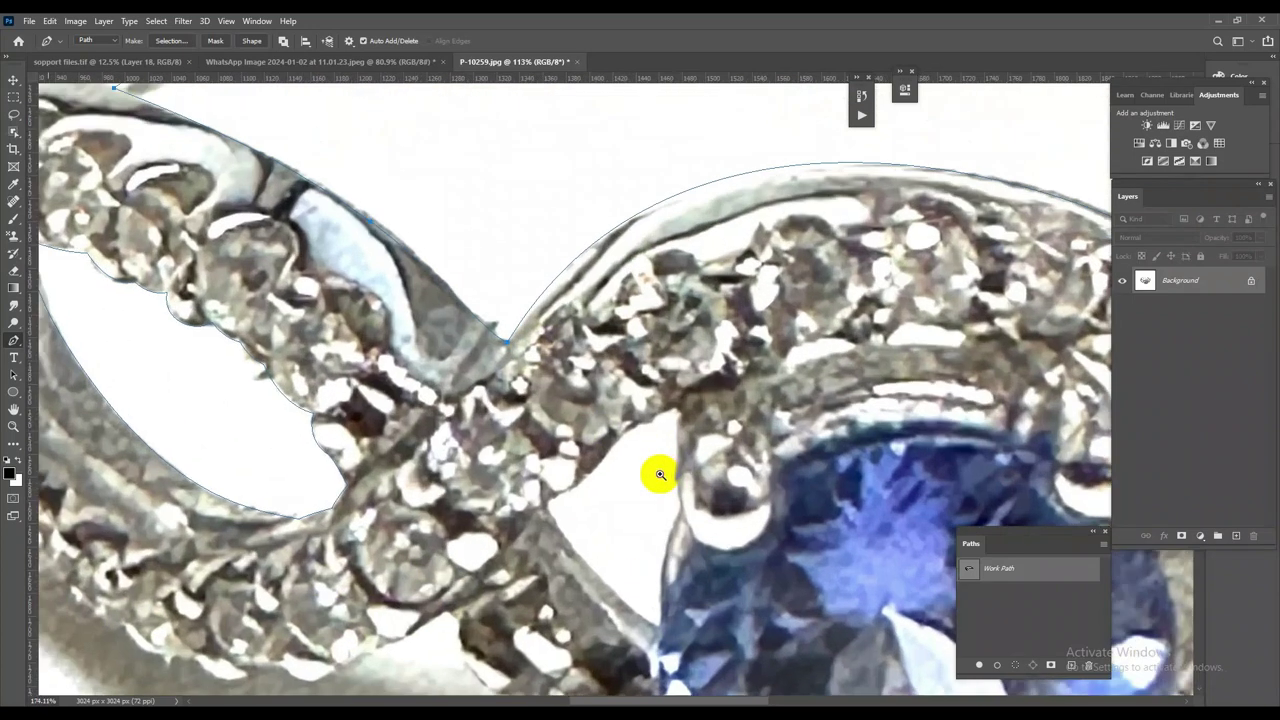
scroll(628, 449, "up", 3)
mouse_move(682, 512)
left_mouse_down()
mouse_move(684, 427)
mouse_move(583, 497)
mouse_move(570, 585)
left_mouse_up()
left_click(680, 407)
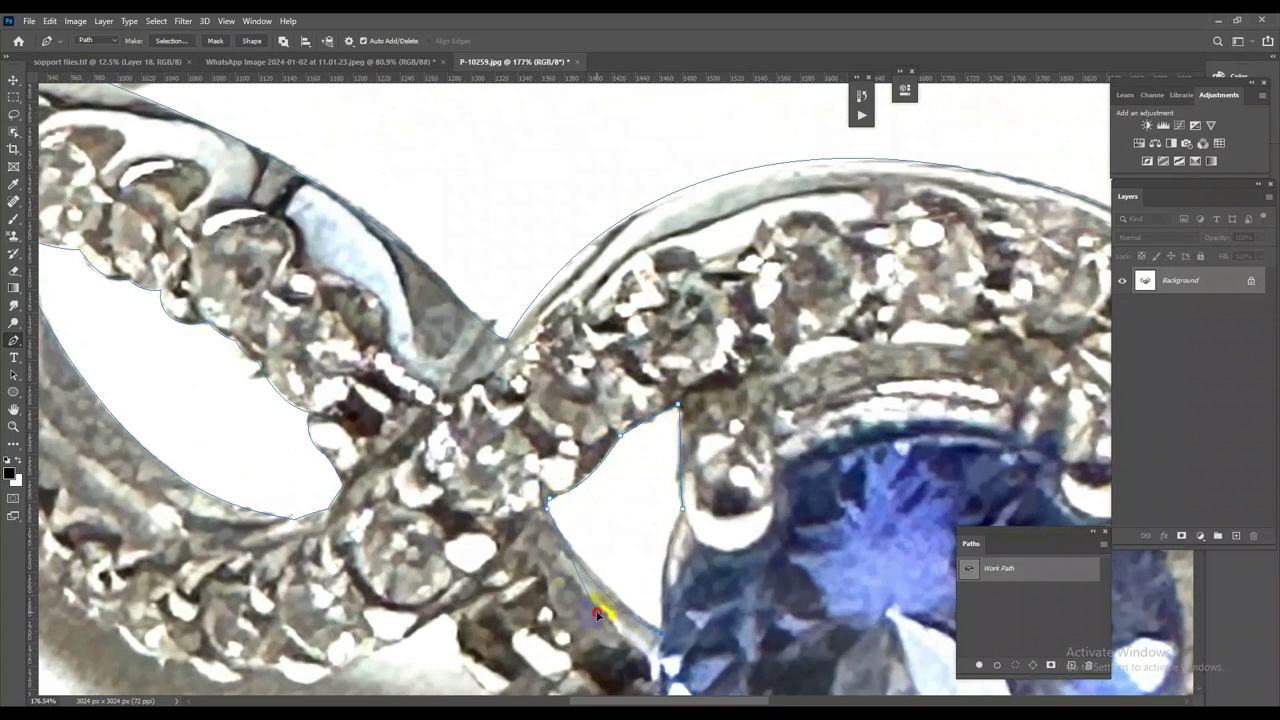
Outline the white gap beside the blue stone and close that subpath
left_click(660, 631)
left_click_drag(683, 511, 679, 446)
scroll(714, 452, "down", 5)
scroll(866, 329, "up", 5)
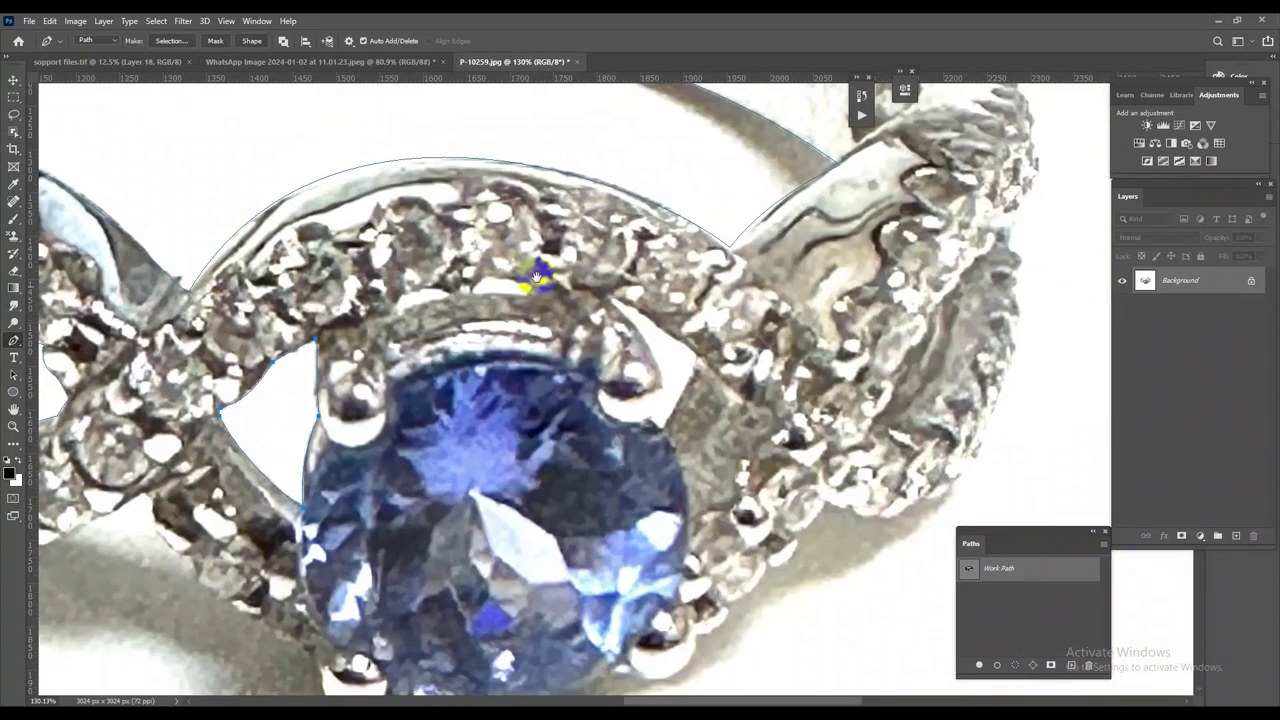
left_click(580, 282)
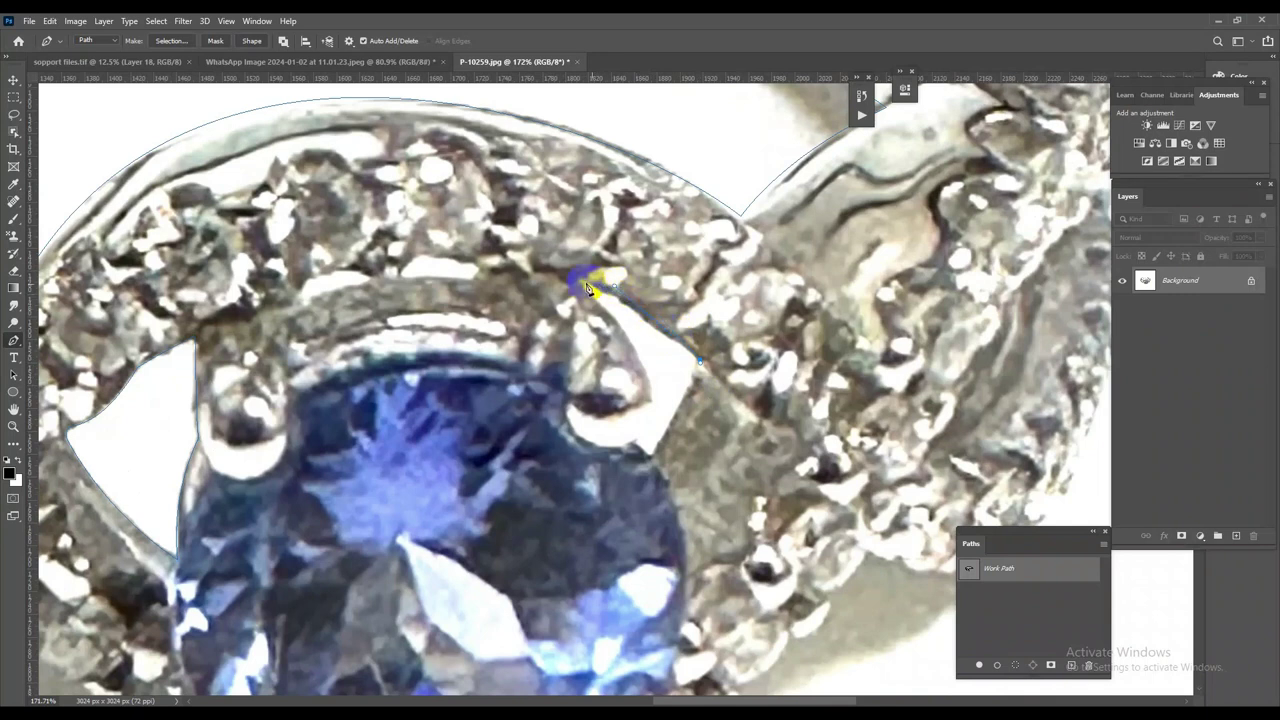
left_click_drag(647, 411, 629, 428)
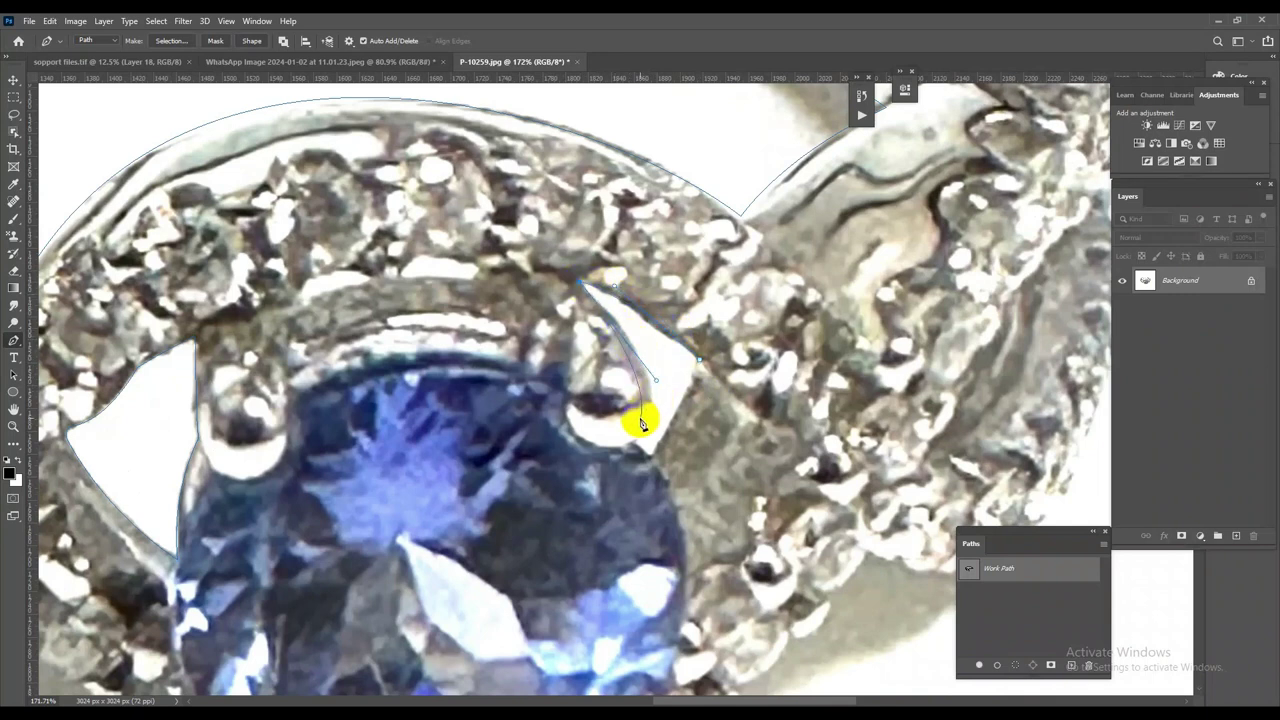
left_click(594, 474)
left_click_drag(623, 340, 651, 378)
Outline two tiny white slivers between the halo diamonds above the stone as closed shapes
scroll(694, 363, "down", 5)
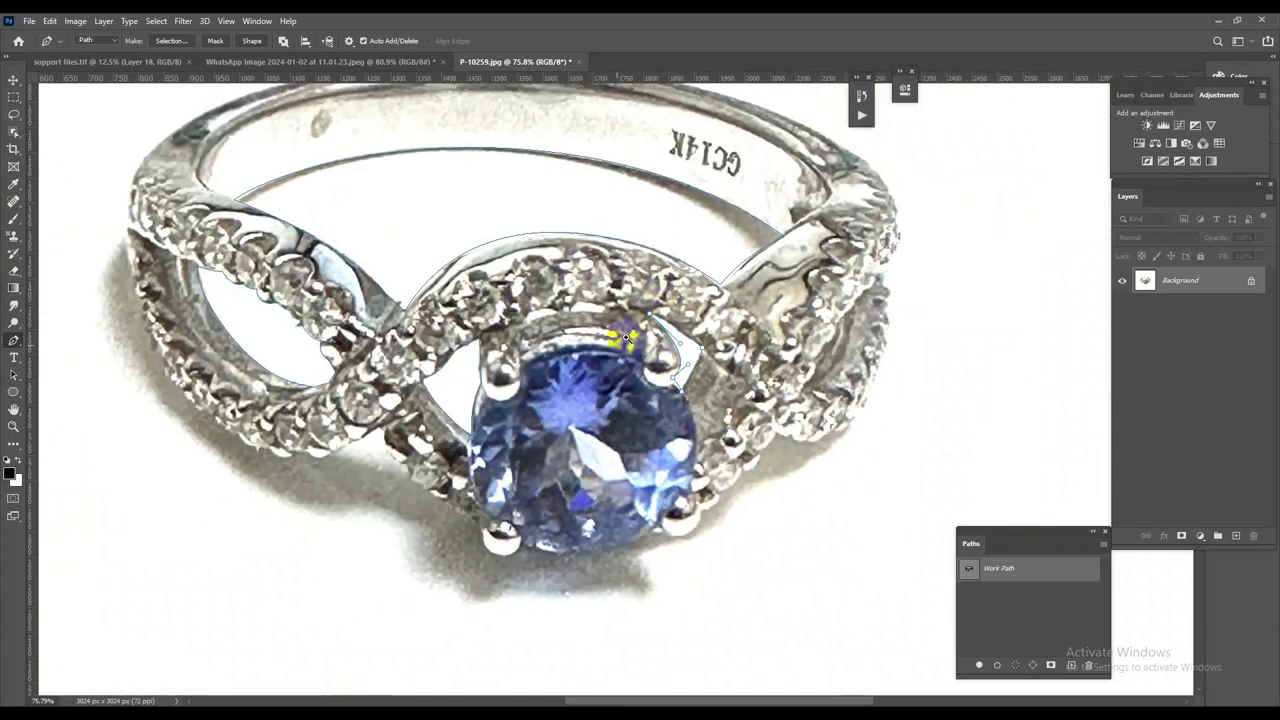
scroll(704, 314, "up", 5)
scroll(751, 251, "up", 1)
left_click(746, 246)
left_click(722, 255)
left_click(745, 248)
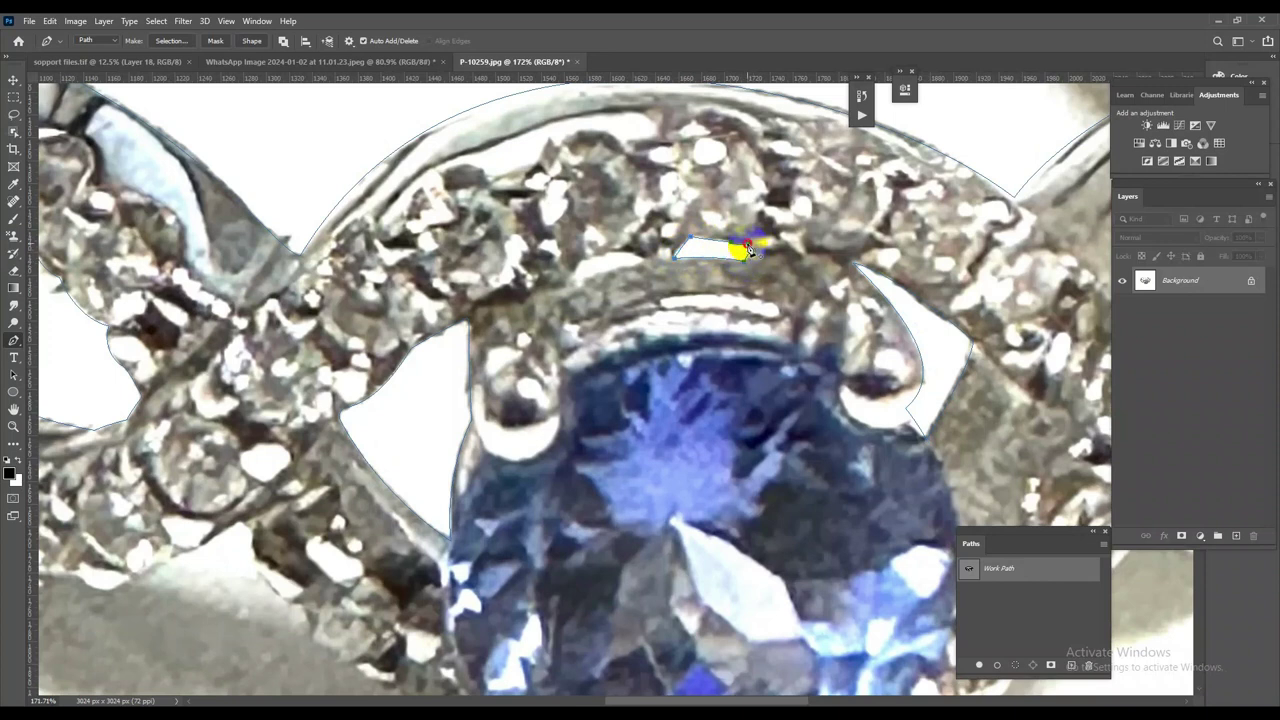
left_click(579, 271)
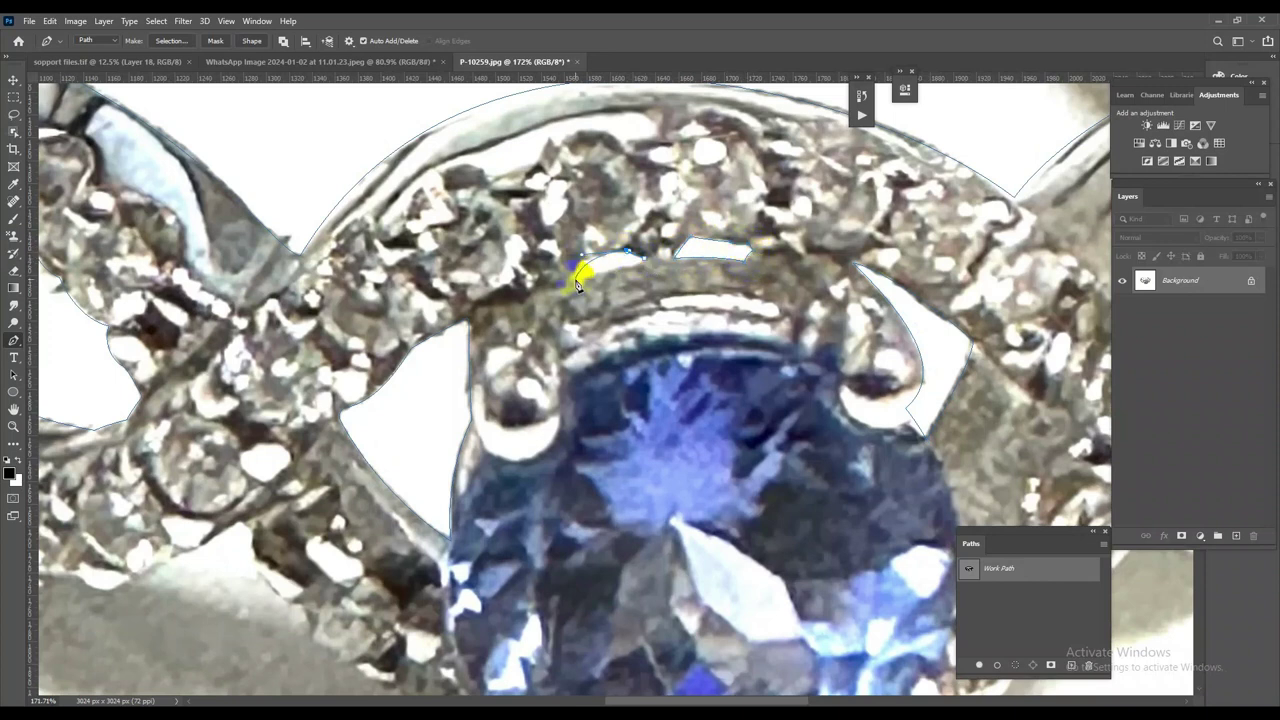
left_click(614, 263)
left_click(627, 251)
scroll(644, 263, "down", 5)
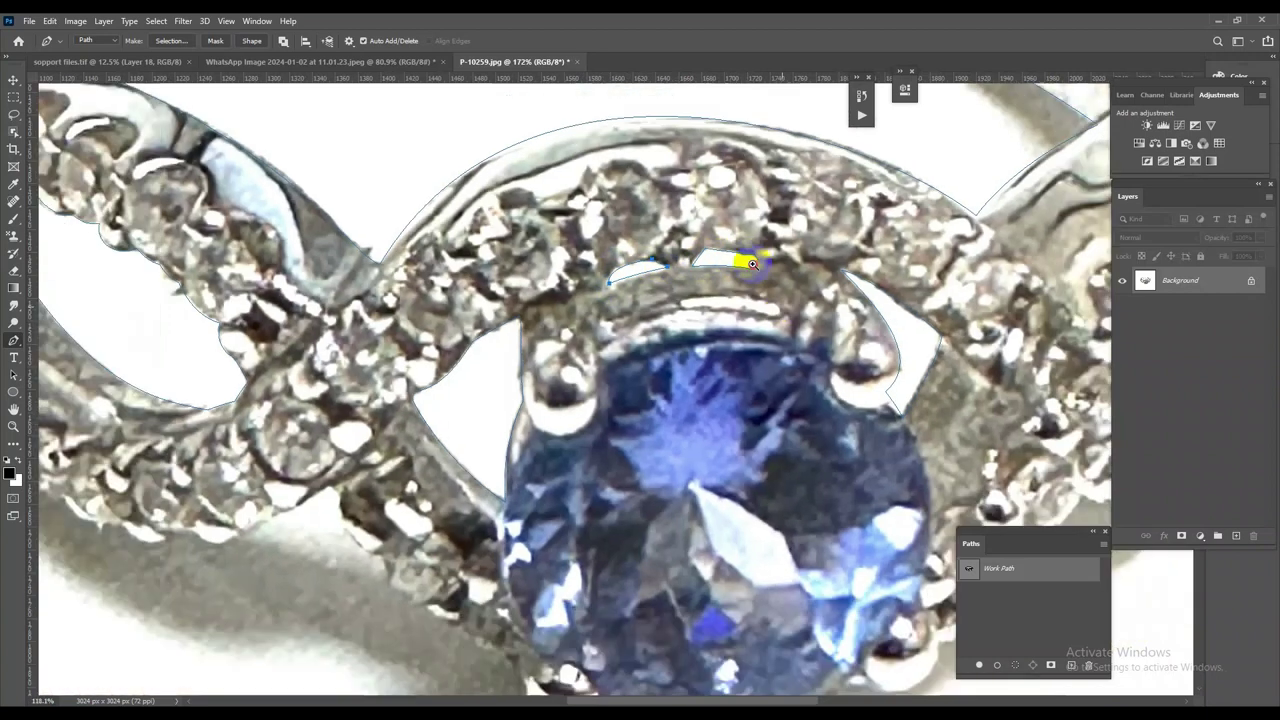
scroll(623, 391, "up", 5)
Trace a run of anchor points along the ring's outer edge
left_click(617, 382)
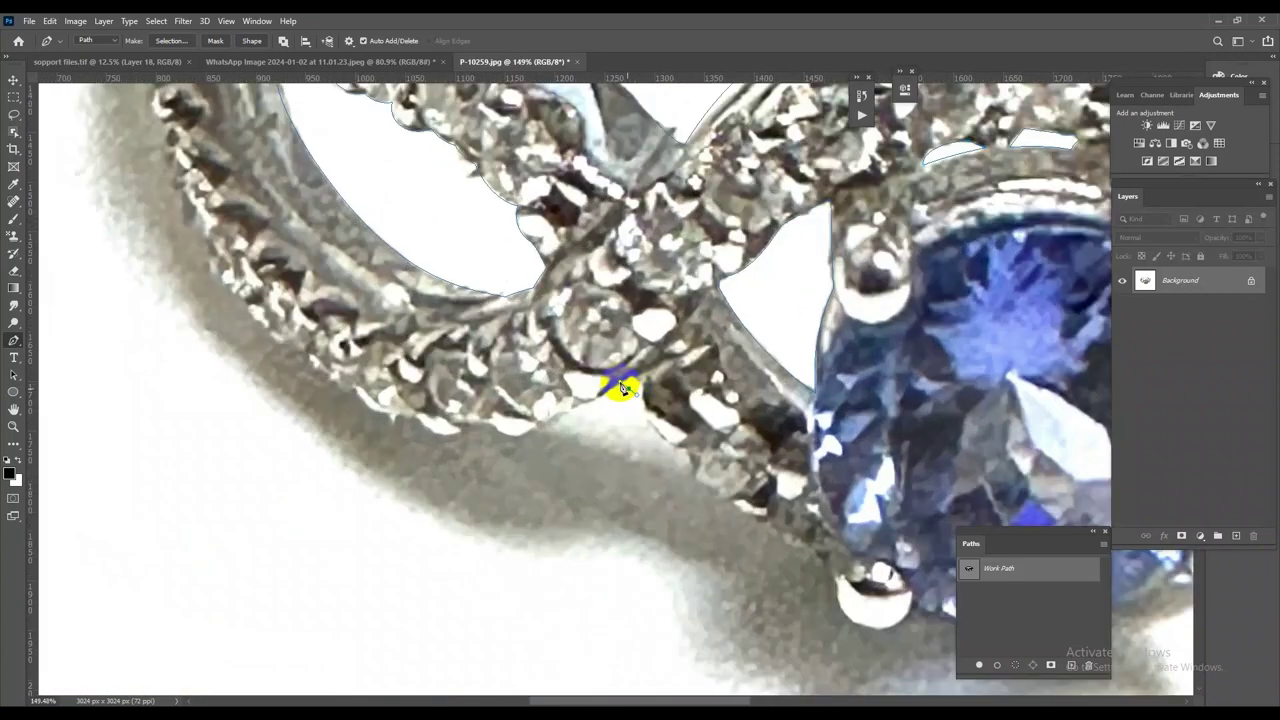
left_click(596, 405)
left_click(573, 408)
left_click(542, 428)
left_click(502, 429)
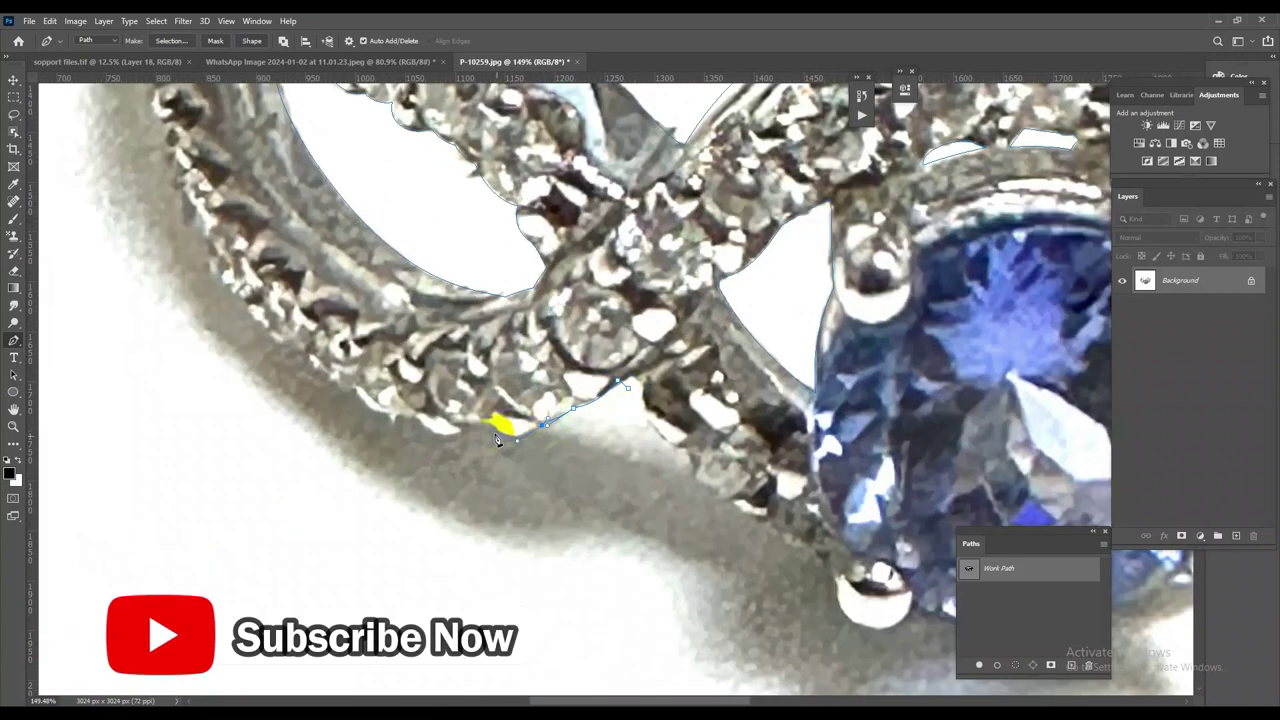
left_click(470, 433)
left_click(438, 437)
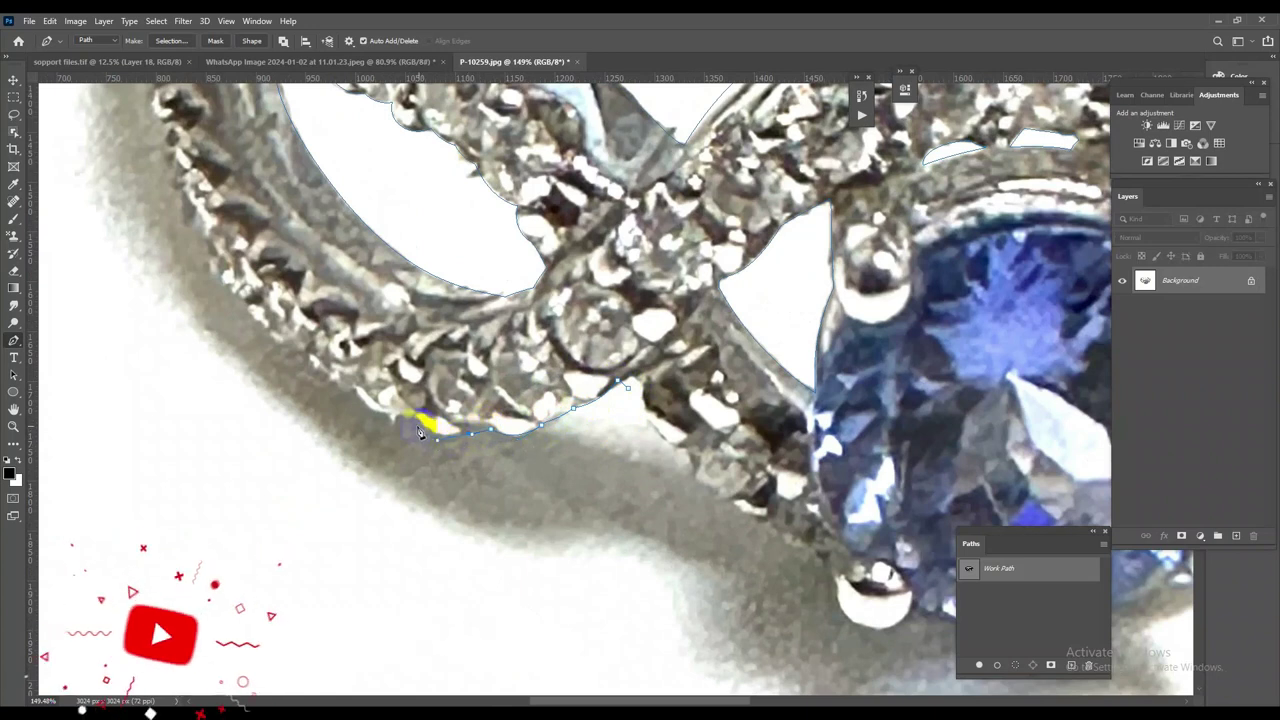
left_click(394, 423)
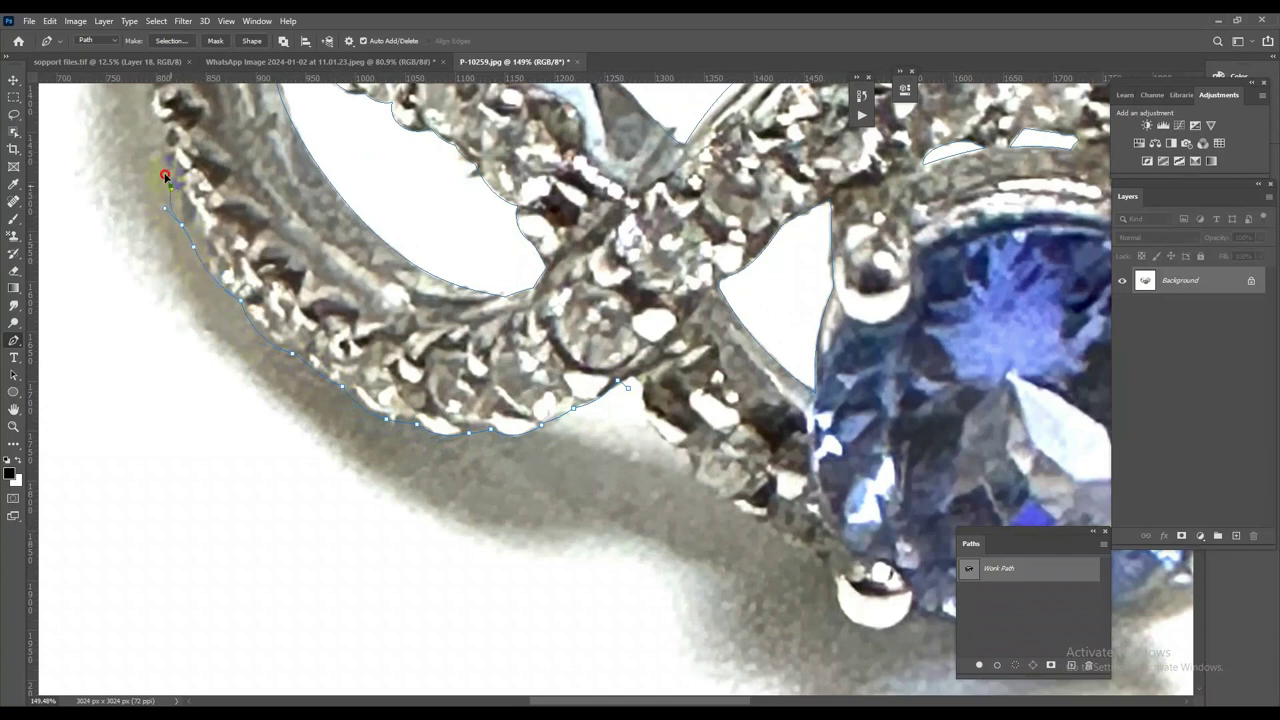
Curve the outline up the ring's left end and across the top band to its top-right edge
left_click_drag(230, 150, 388, 494)
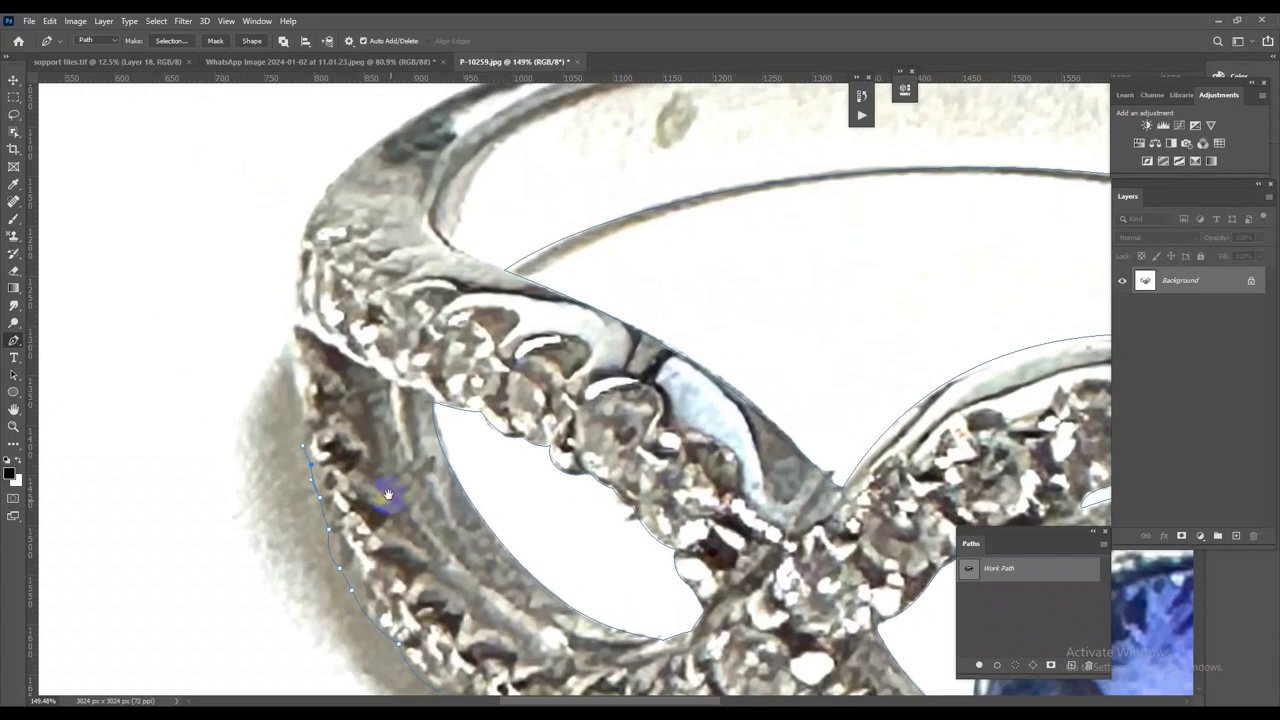
left_click_drag(289, 318, 290, 240)
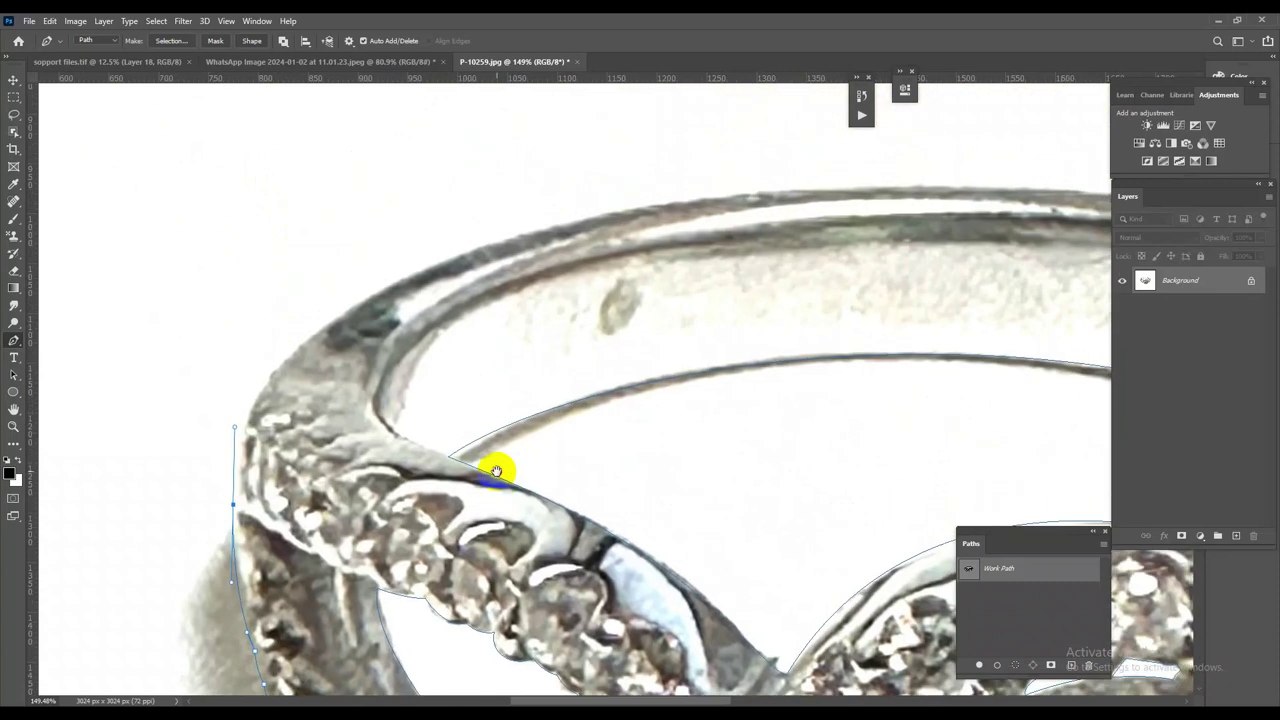
scroll(550, 306, "down", 2)
scroll(551, 391, "down", 2)
scroll(636, 334, "up", 1)
left_click_drag(621, 299, 877, 281)
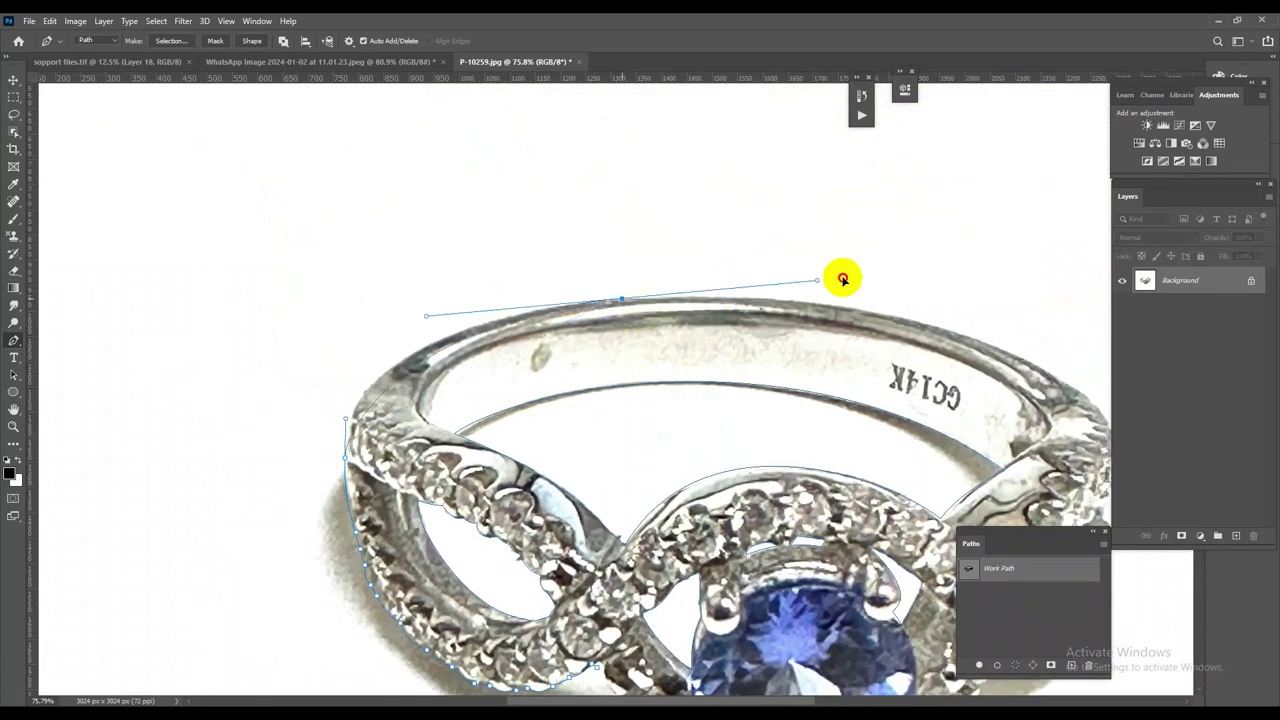
left_click_drag(980, 345, 851, 320)
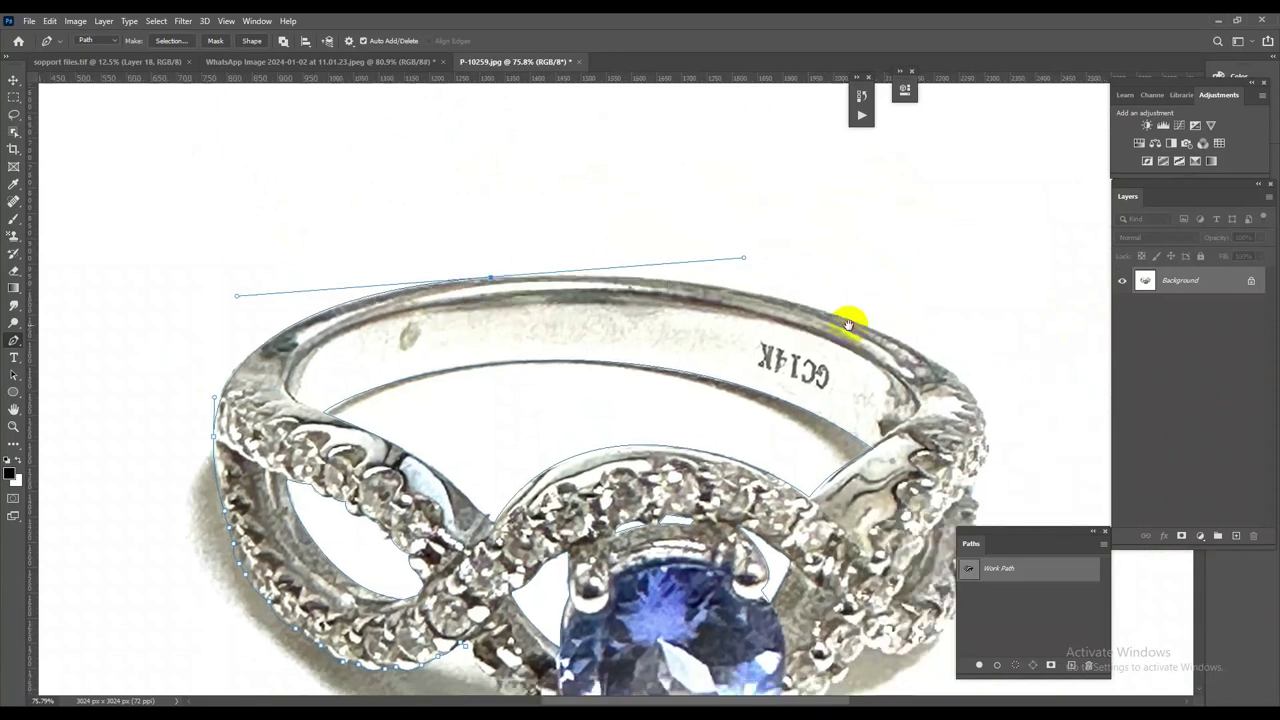
left_click_drag(955, 375, 1020, 416)
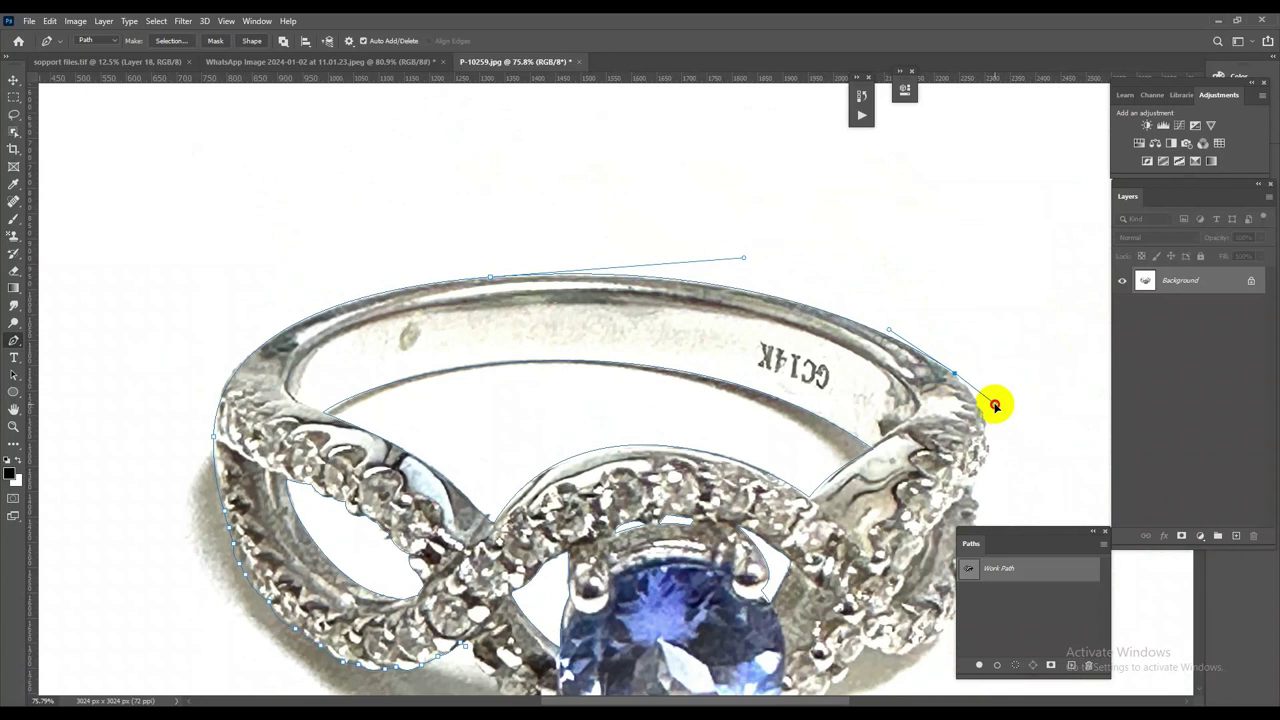
scroll(1010, 440, "up", 1)
scroll(900, 450, "up", 1)
Continue the outline down the ring's right edge
left_click_drag(889, 430, 887, 503)
left_click(886, 498)
left_click(893, 531)
left_click(895, 558)
left_click(898, 577)
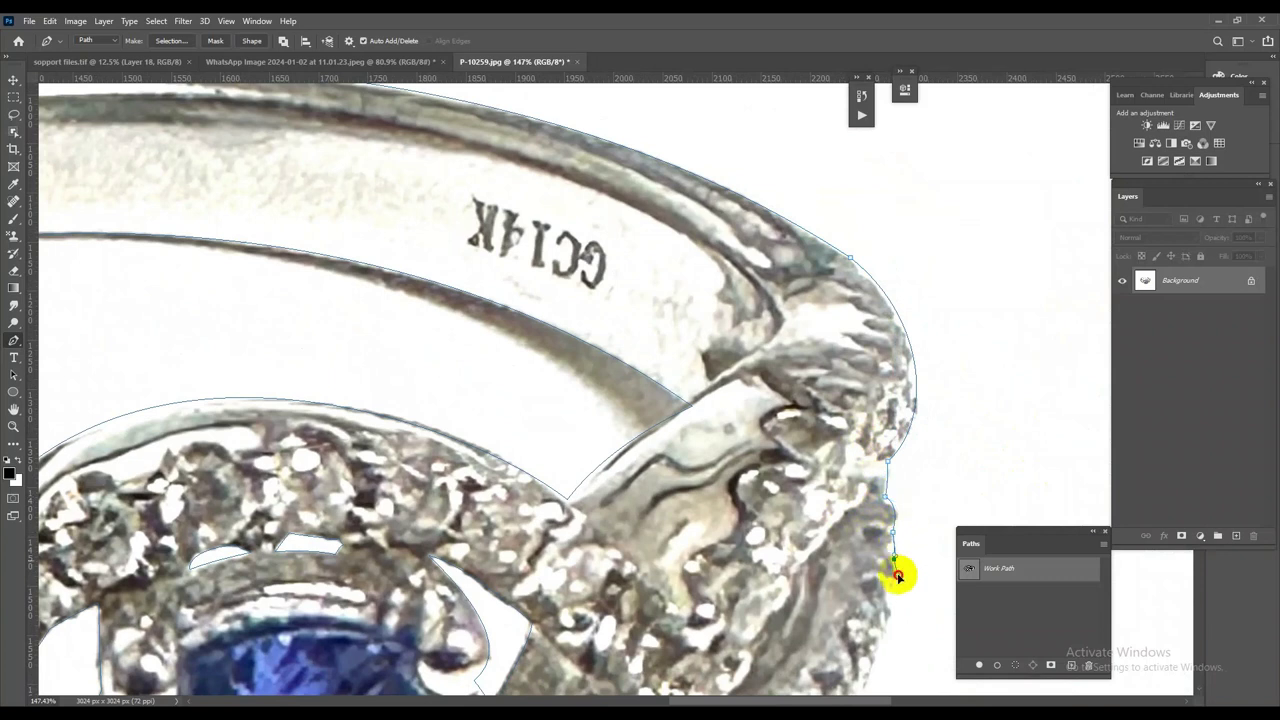
scroll(870, 640, "down", 3)
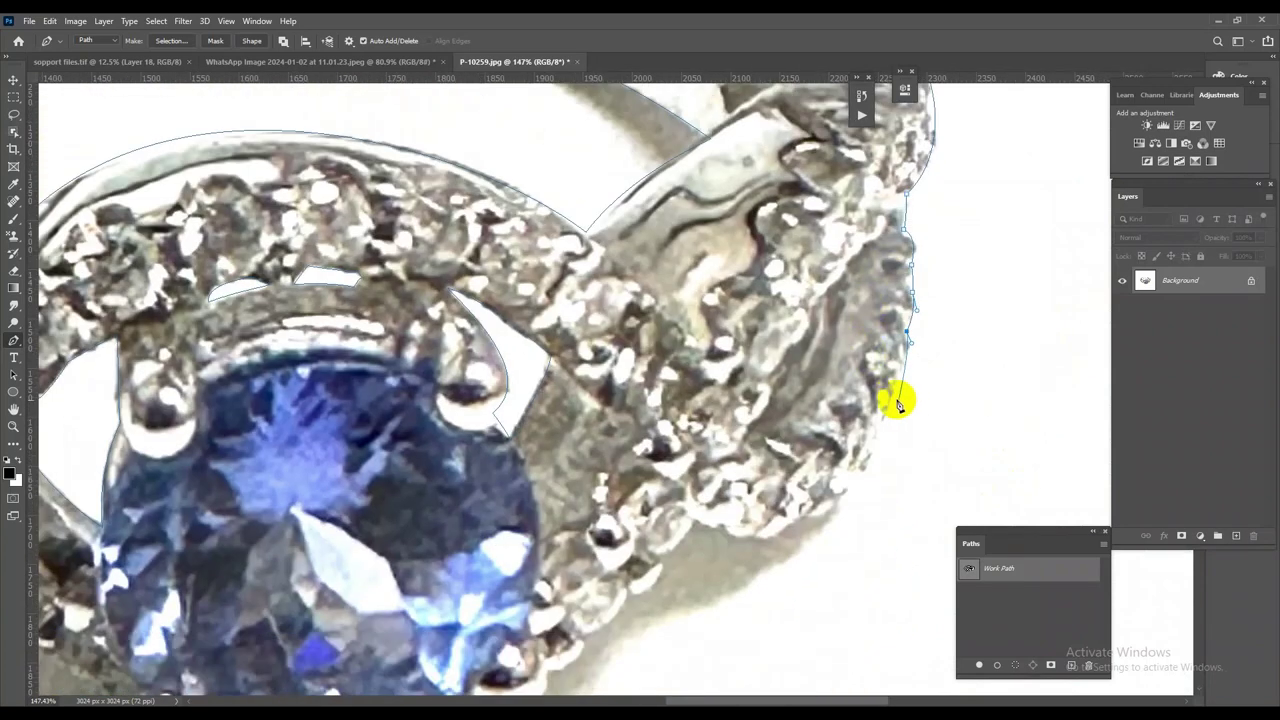
Extend the outline along the right cluster's lower rim toward the blue stone
left_click(857, 485)
left_click(828, 518)
left_click(797, 520)
left_click(788, 532)
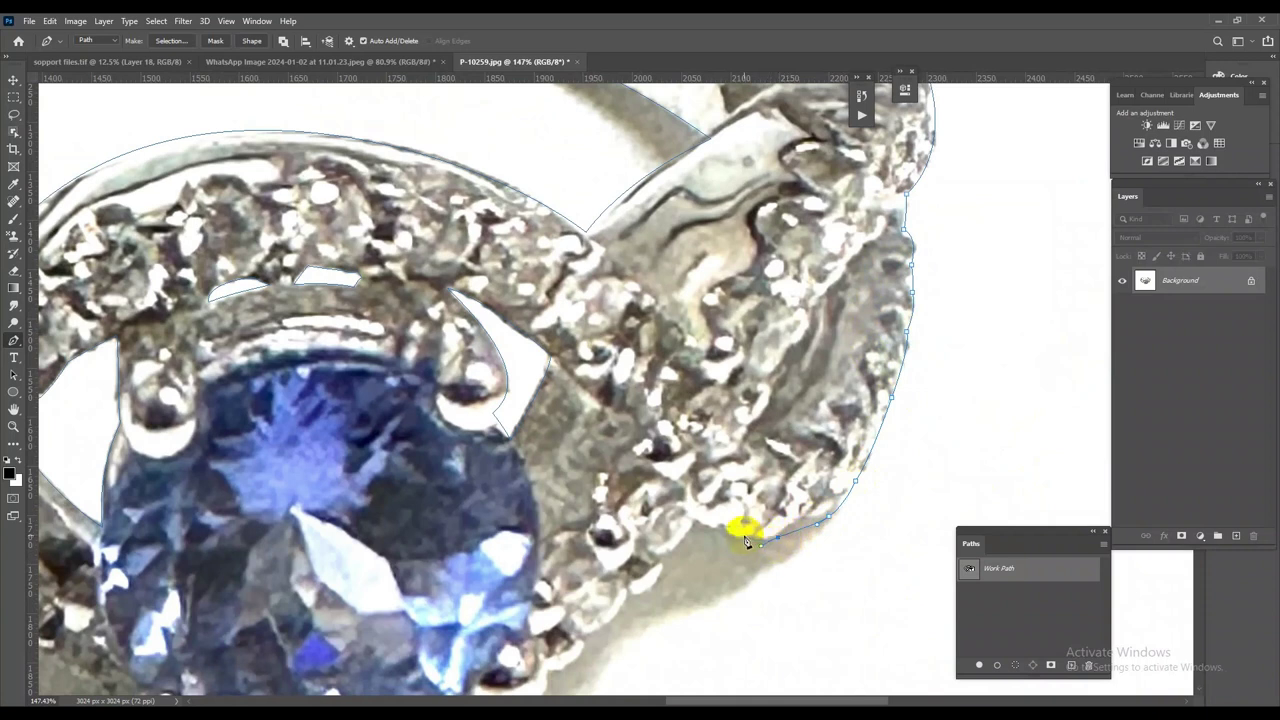
left_click(712, 530)
left_click(804, 537)
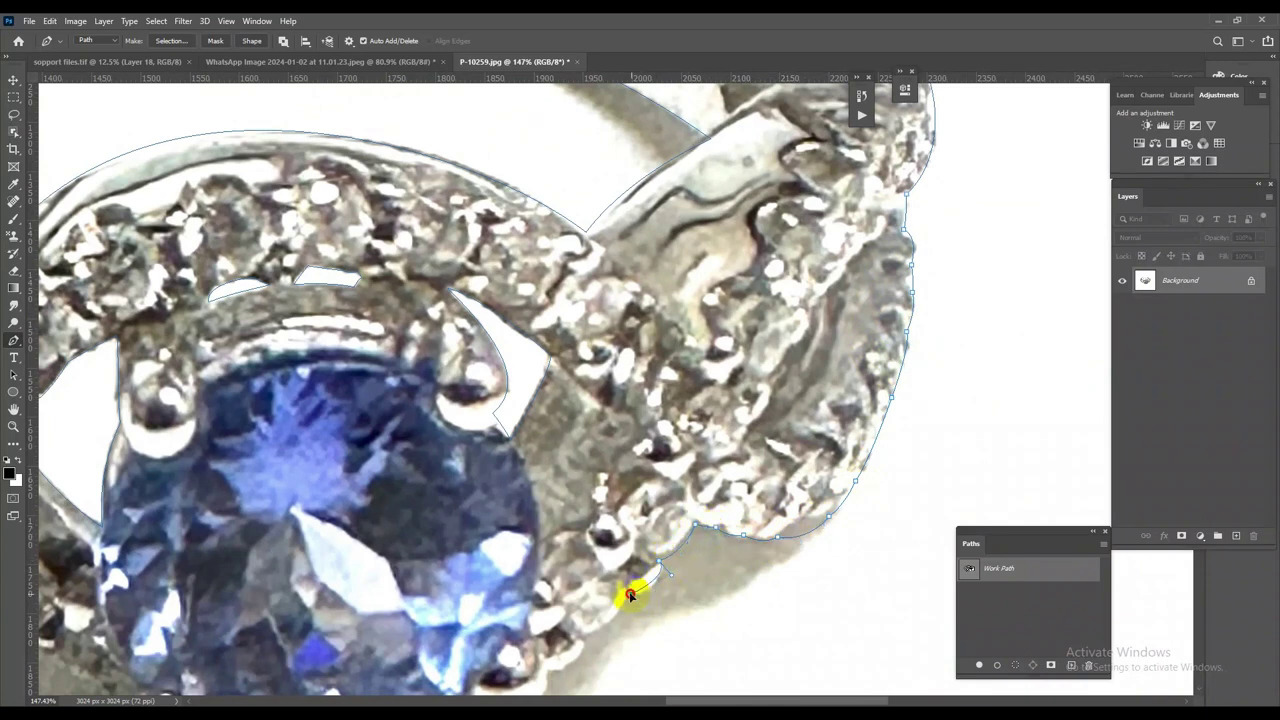
Finish the outline around the prong and under the blue stone to its lower left
left_click_drag(622, 628, 849, 306)
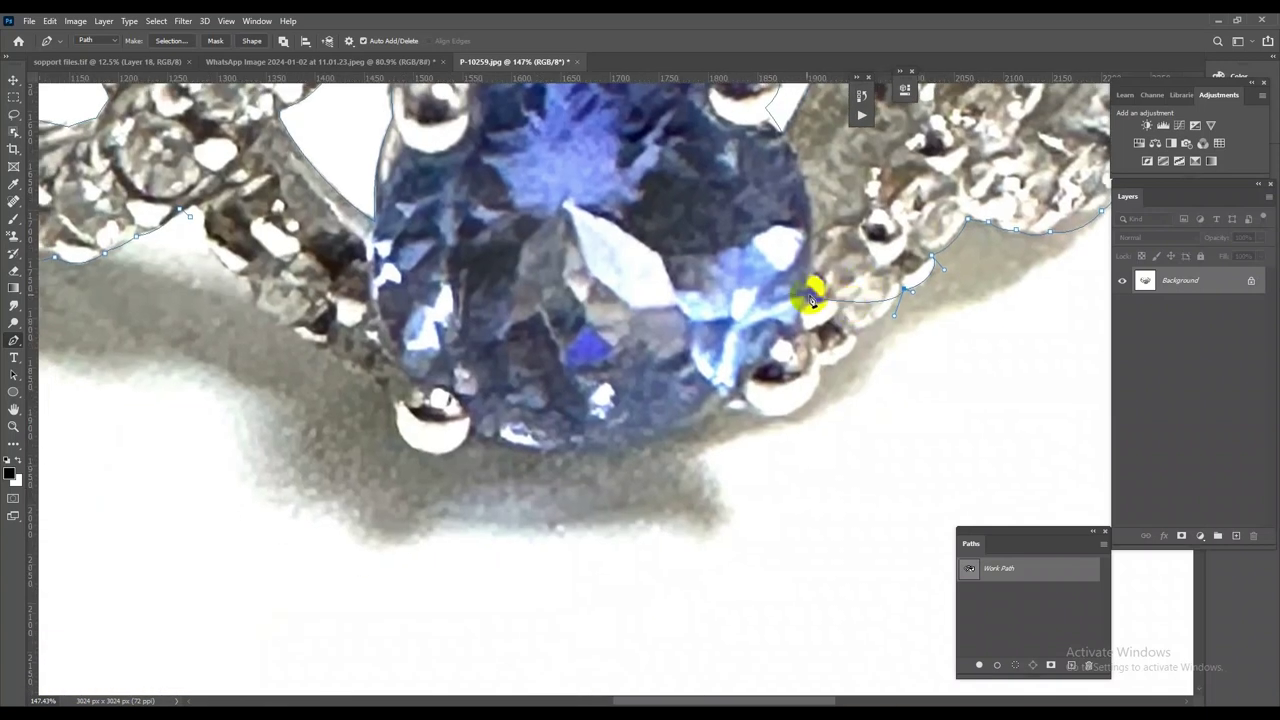
left_click(856, 334)
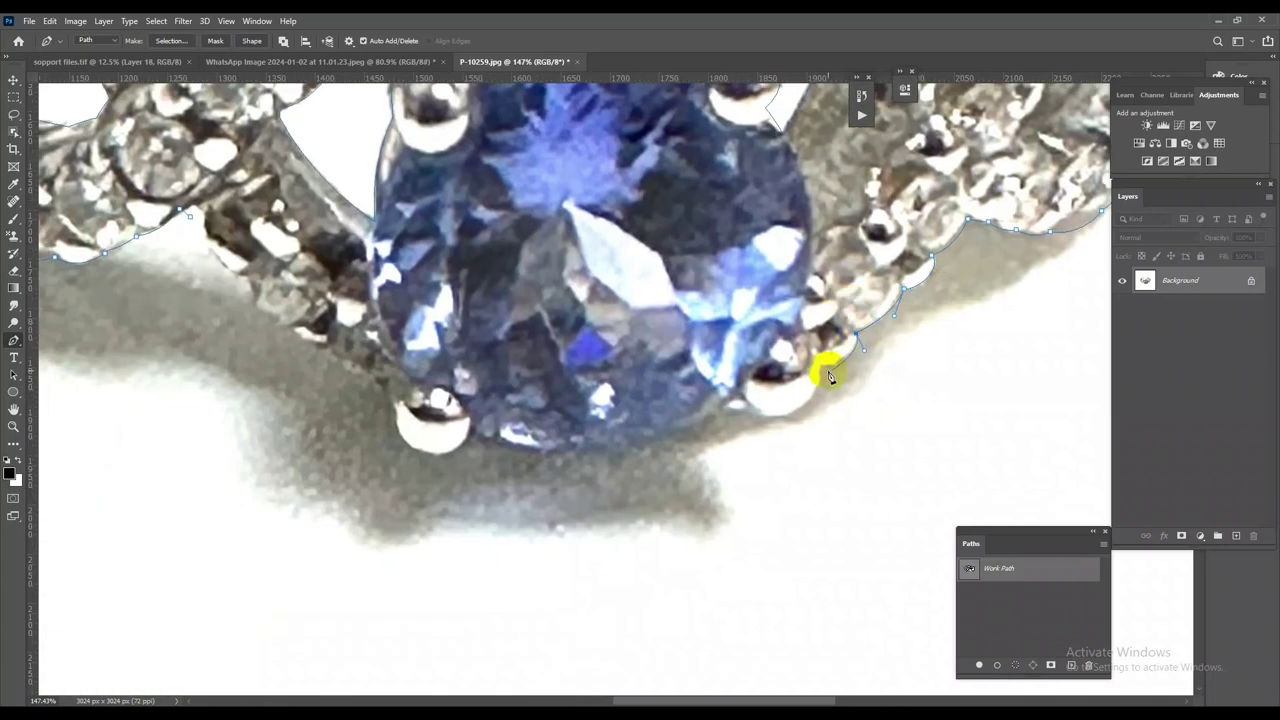
mouse_move(818, 372)
left_mouse_down()
mouse_move(815, 412)
mouse_move(710, 393)
left_mouse_up()
mouse_move(465, 439)
left_mouse_down()
mouse_move(352, 407)
mouse_move(367, 343)
left_mouse_up()
left_click(443, 449)
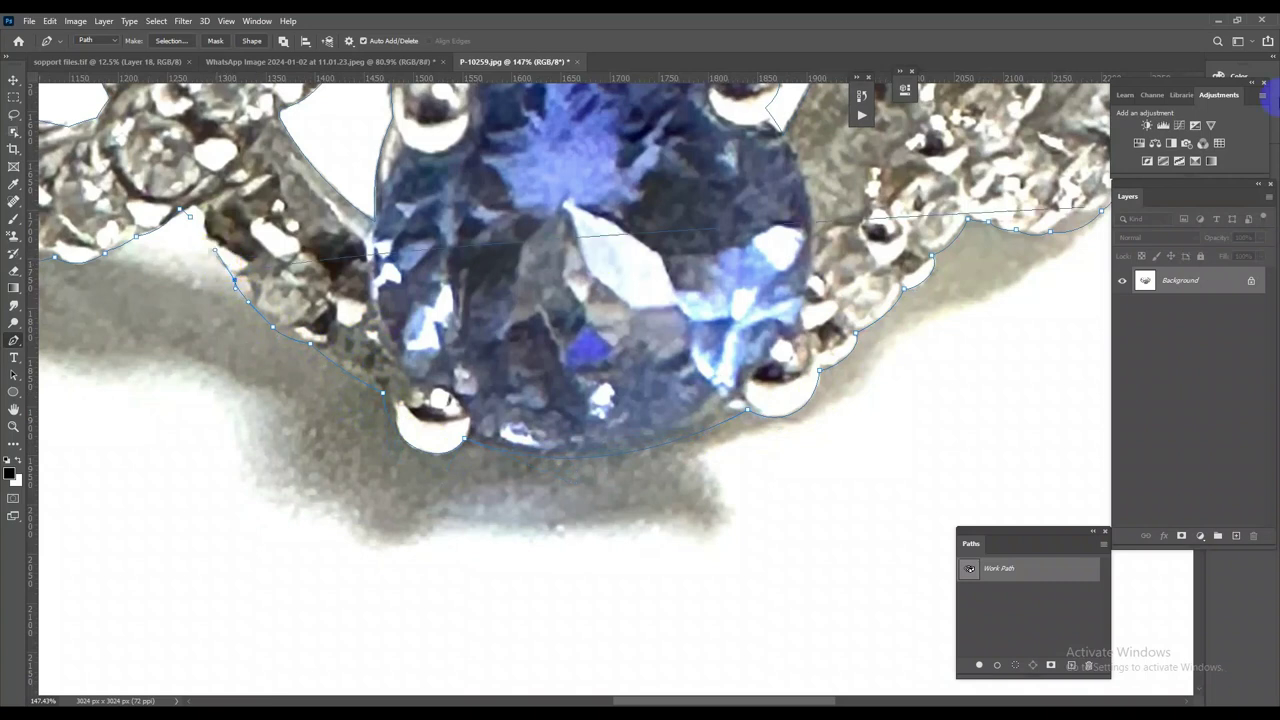
Save the closed ring outline as Path 1 and load it as a selection
mouse_move(216, 254)
left_mouse_down()
mouse_move(388, 398)
mouse_move(373, 340)
left_mouse_up()
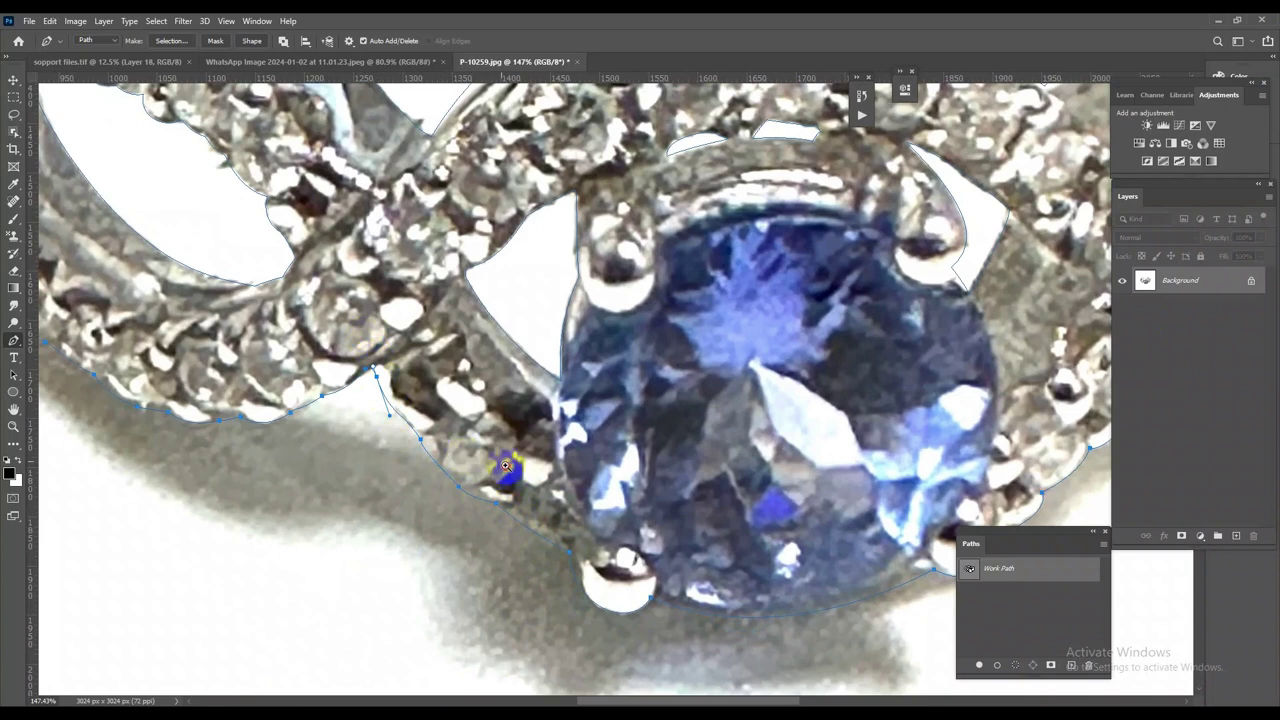
scroll(529, 343, "down", 5)
scroll(700, 465, "up", 2)
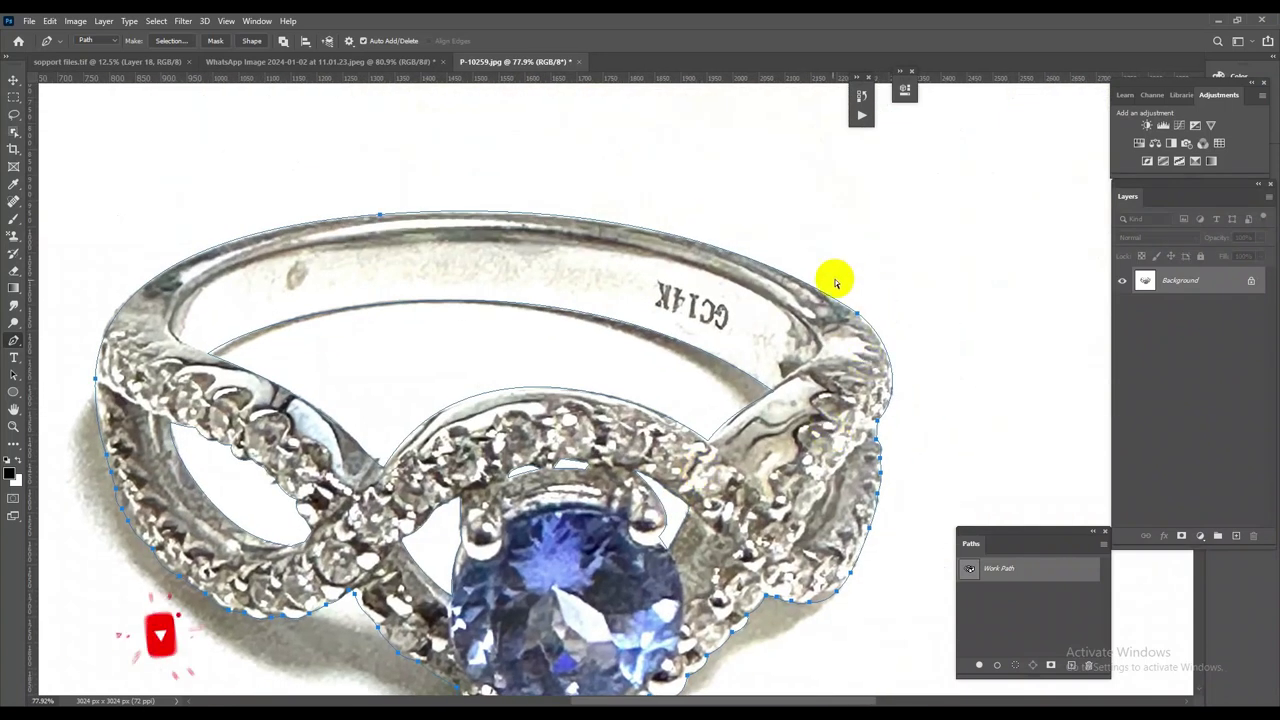
scroll(829, 343, "down", 2)
scroll(890, 452, "down", 2)
scroll(890, 452, "up", 3)
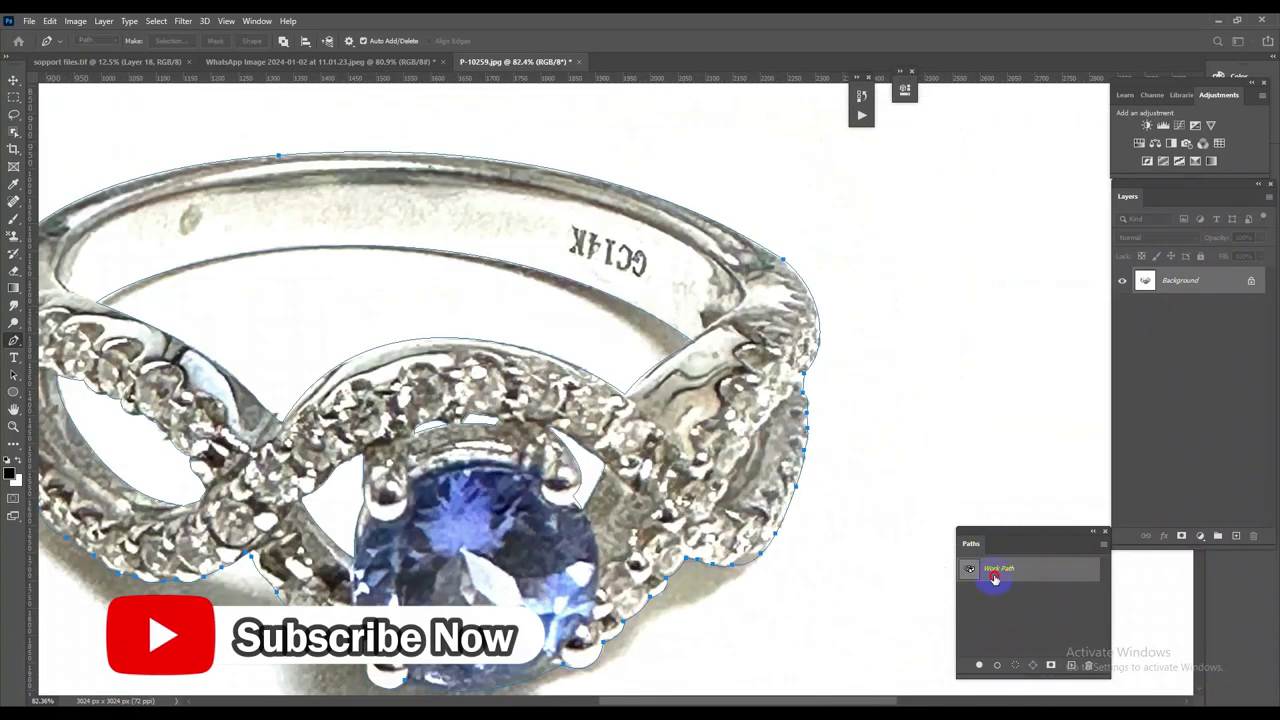
double_click(990, 570)
left_click(722, 237)
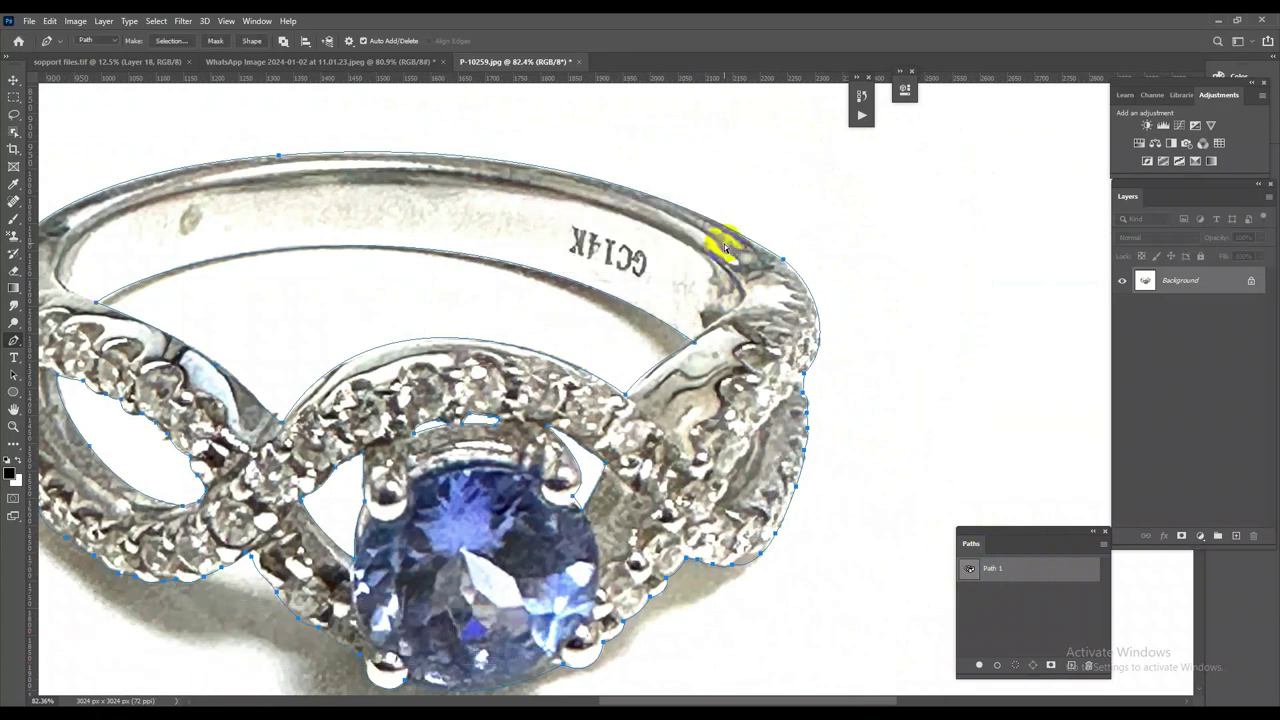
key("ctrl+Return")
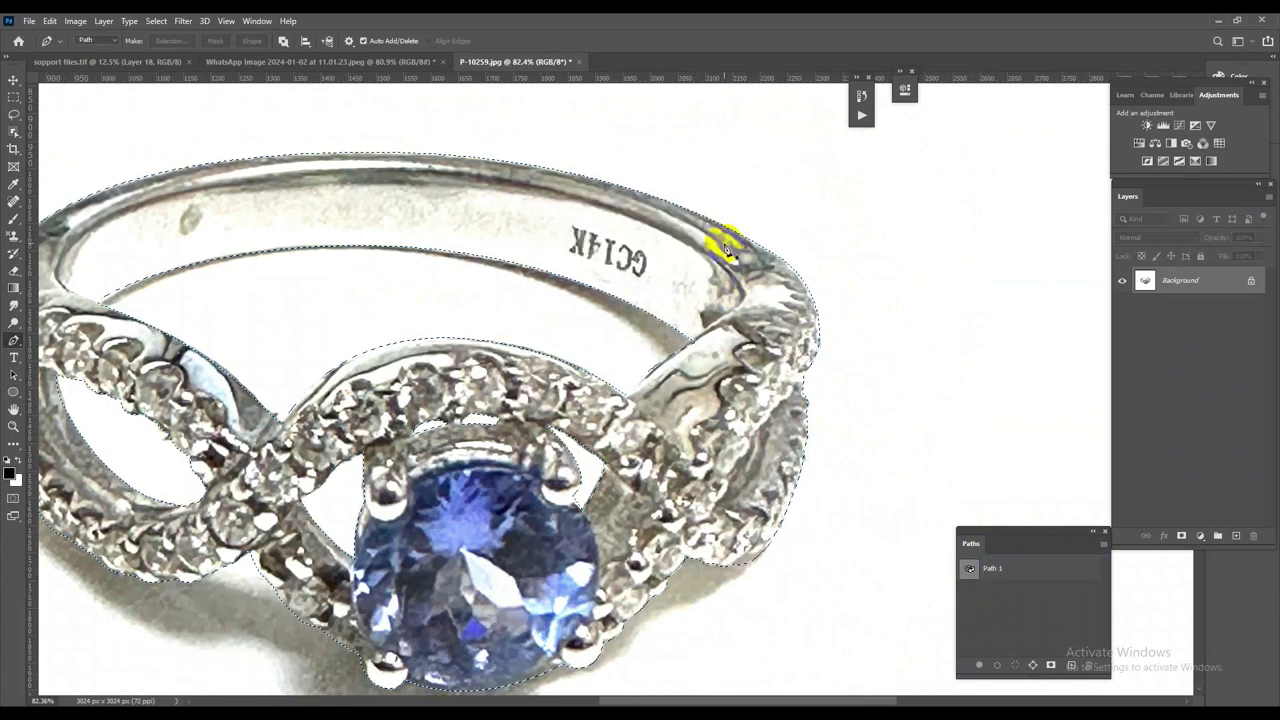
Feather the selection, copy the ring to its own layer, and fill Layer 1 with white
key("shift+F6")
left_click(705, 234)
key("super")
key("super")
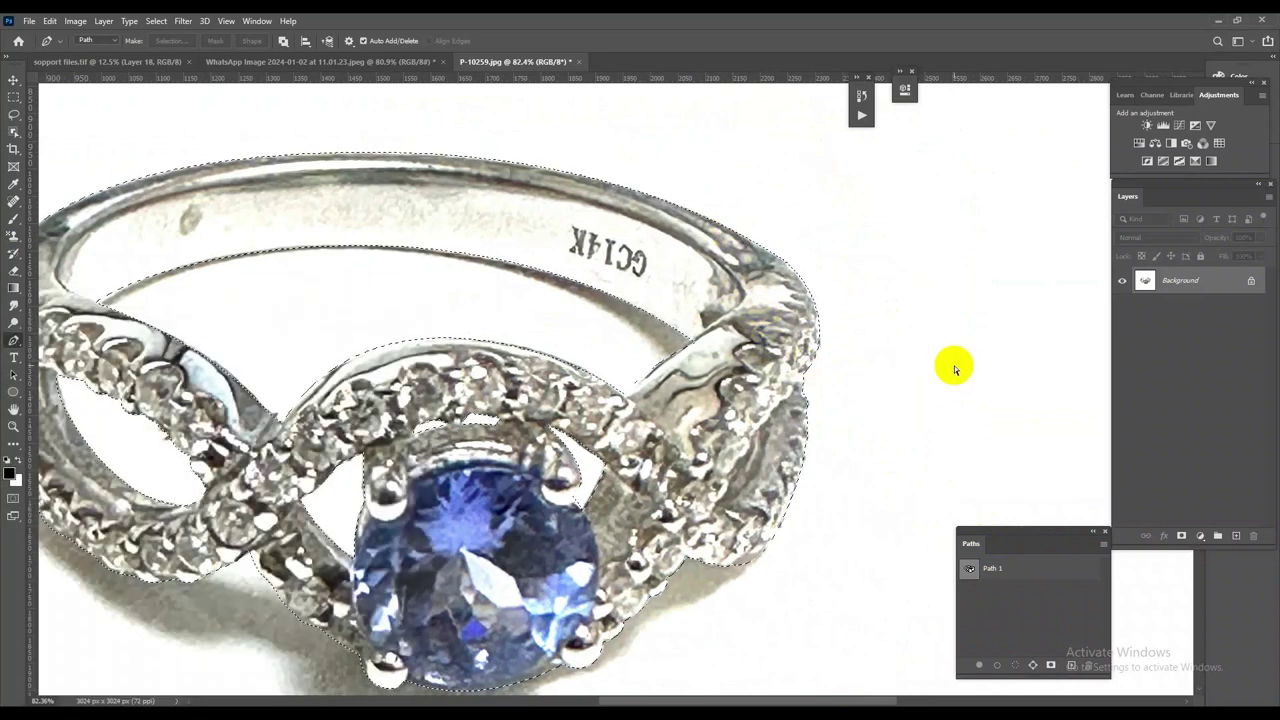
key("ctrl+j")
key("ctrl+j")
left_click(1197, 310)
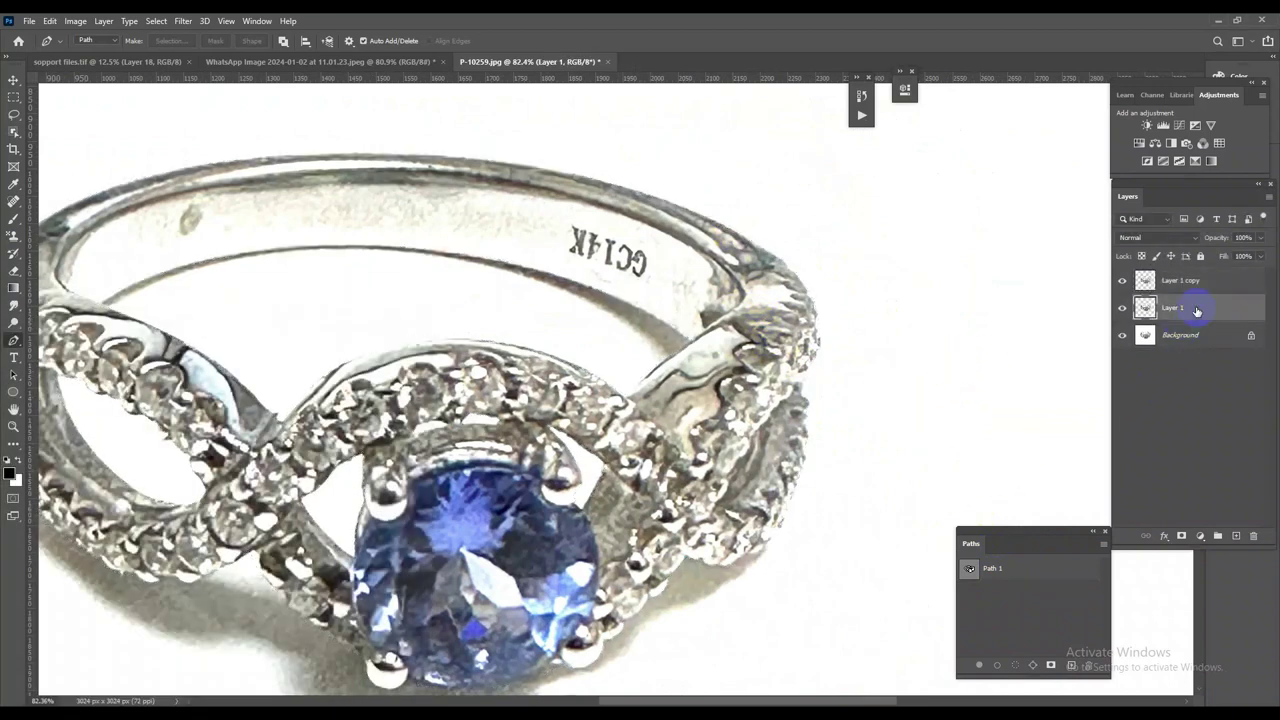
key("ctrl+BackSpace")
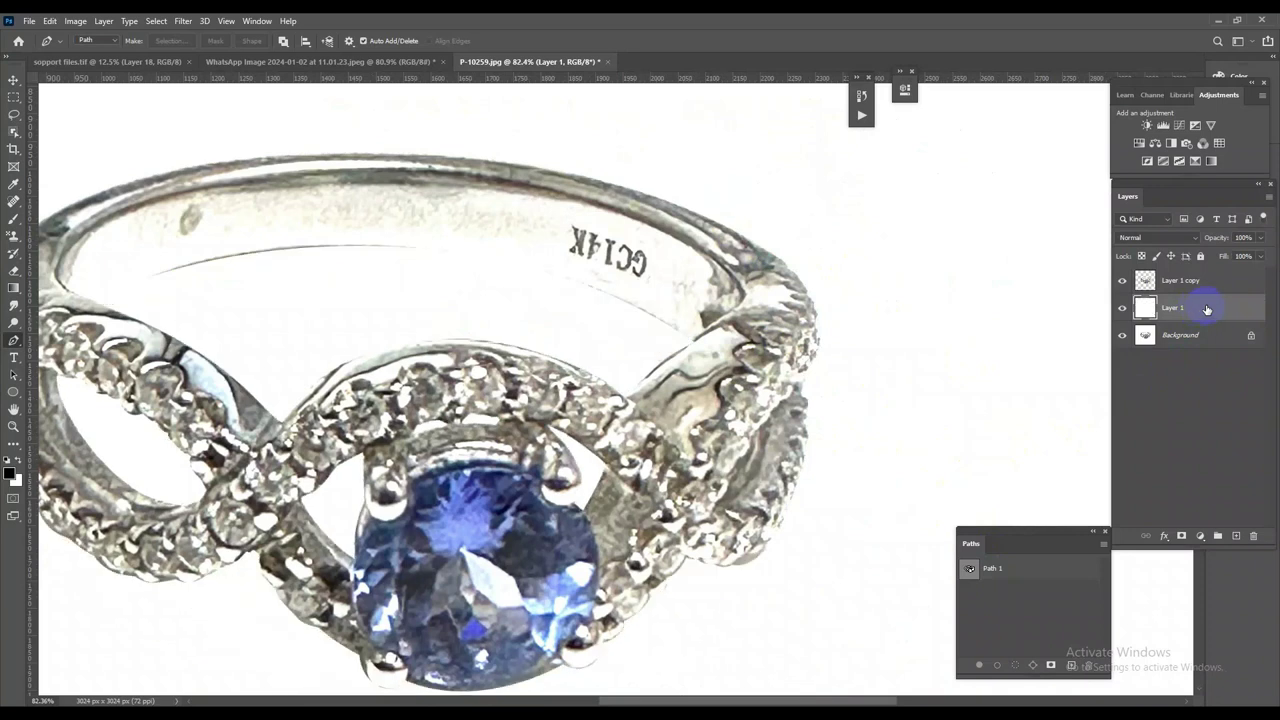
Save the image as P-10259.tif, fit it on screen, and select Layer 1 copy
key("ctrl+shift+s")
key("Return")
key("Return")
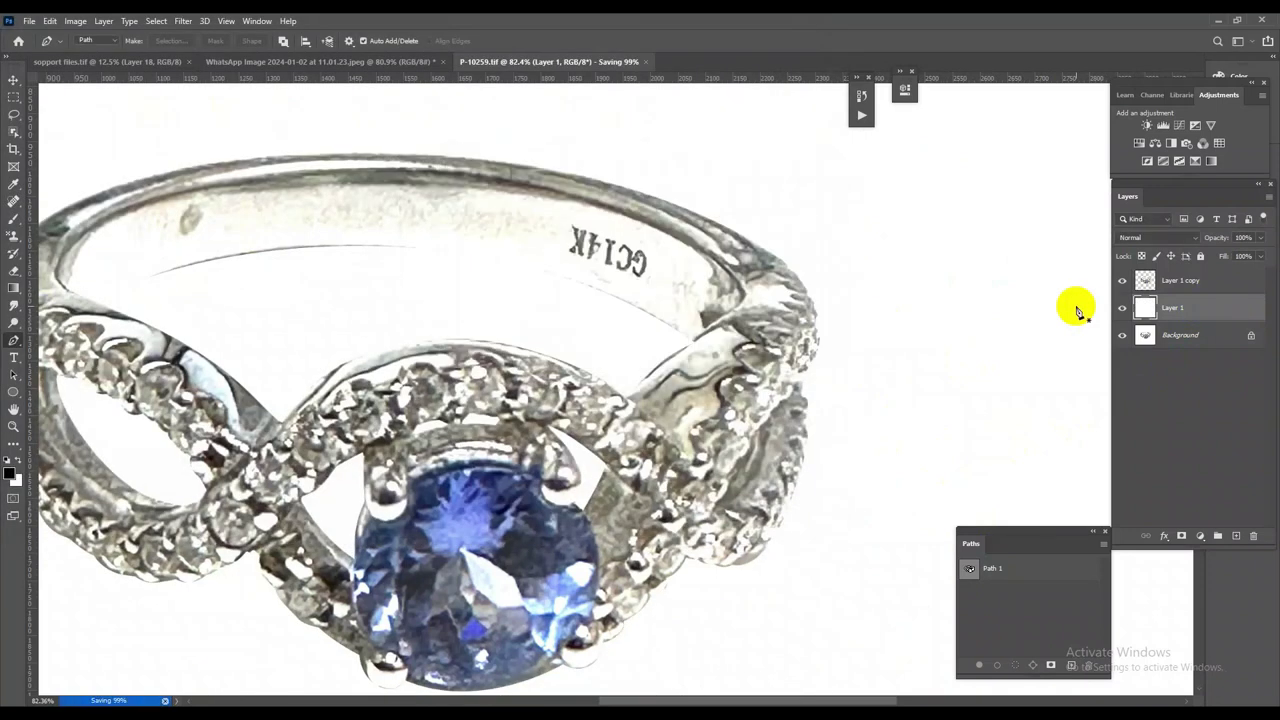
key("ctrl+0")
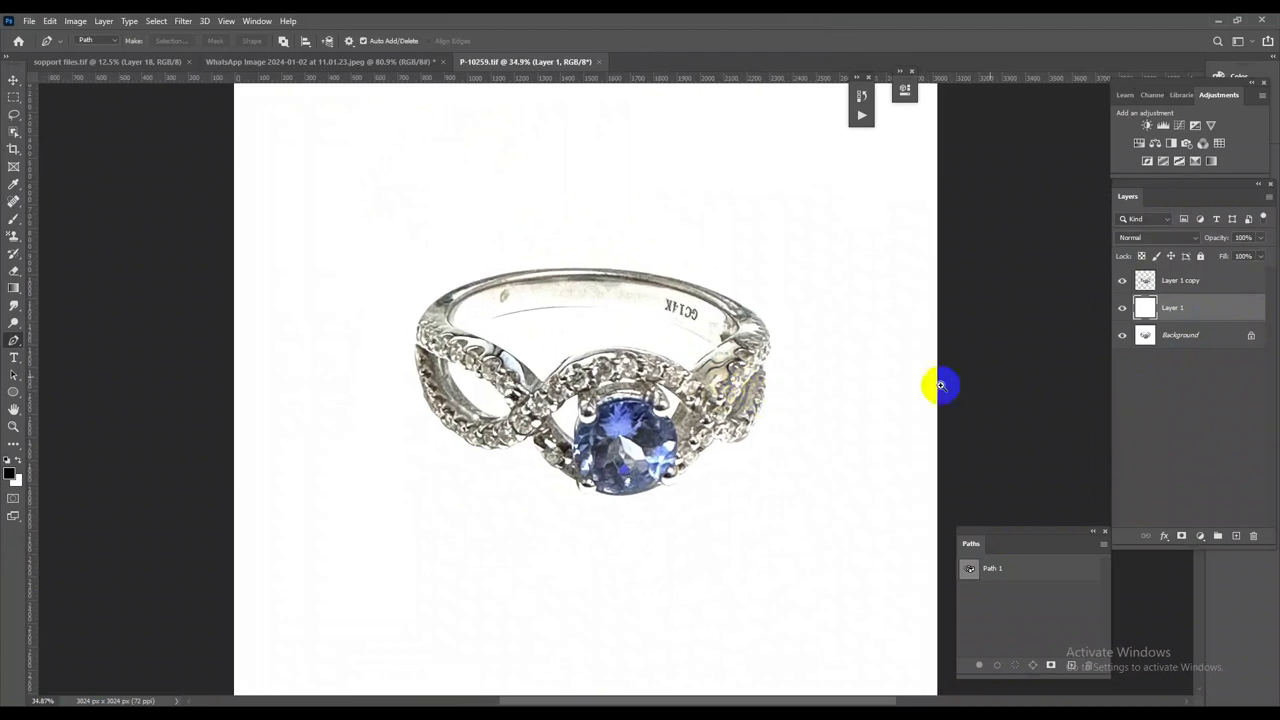
left_click(1221, 291)
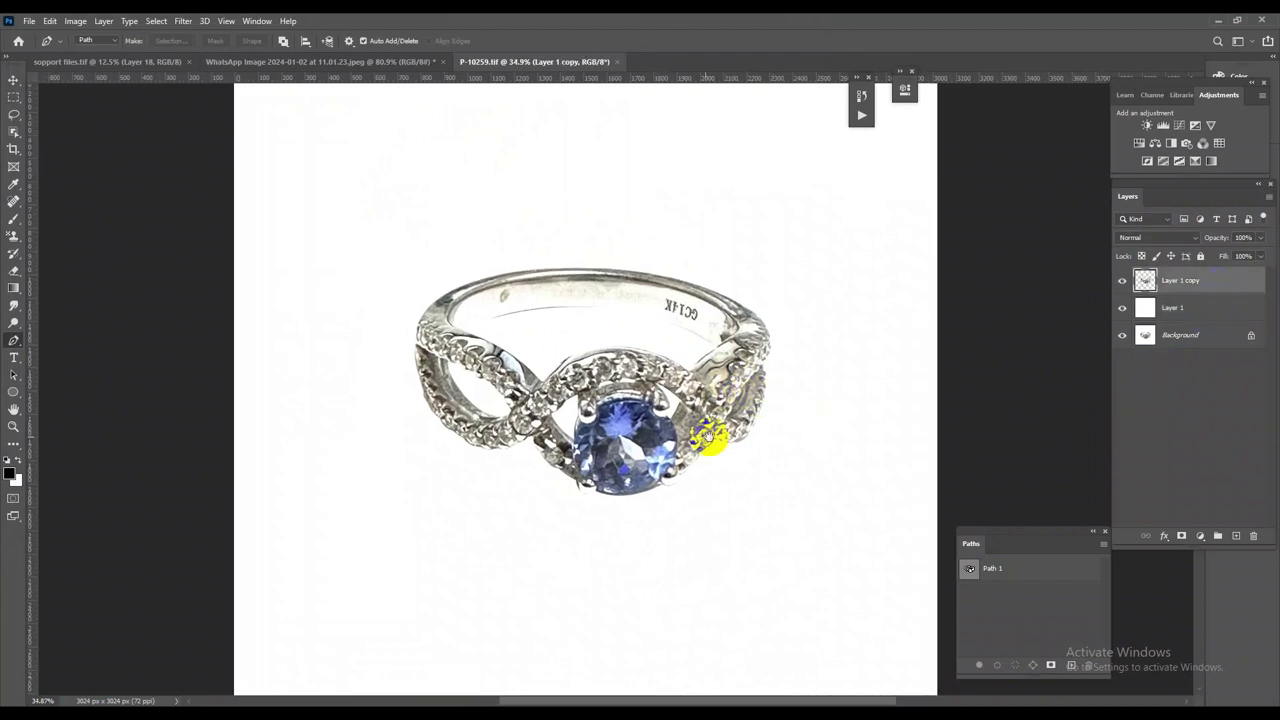
Trace the blue centre stone's outline with curved Pen anchors
scroll(660, 340, "up", 3)
scroll(634, 484, "up", 2)
scroll(724, 488, "up", 2)
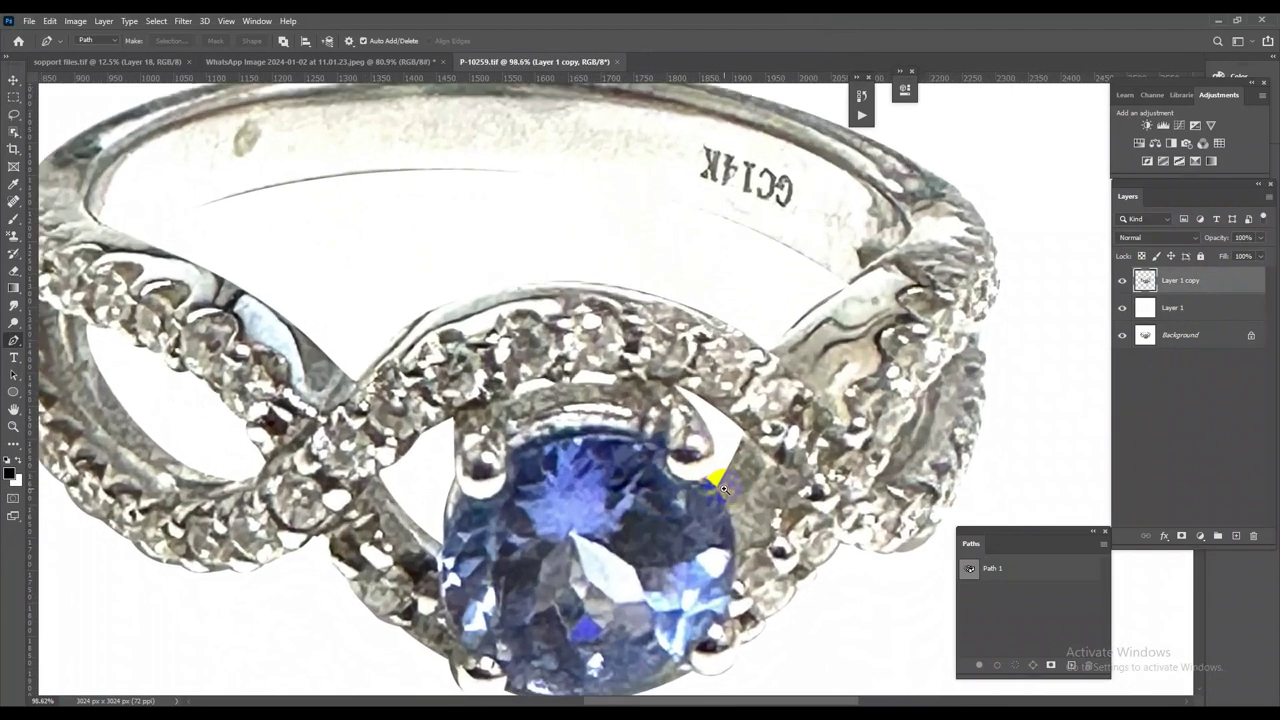
left_click(714, 474)
key("ctrl+z")
left_click(663, 455)
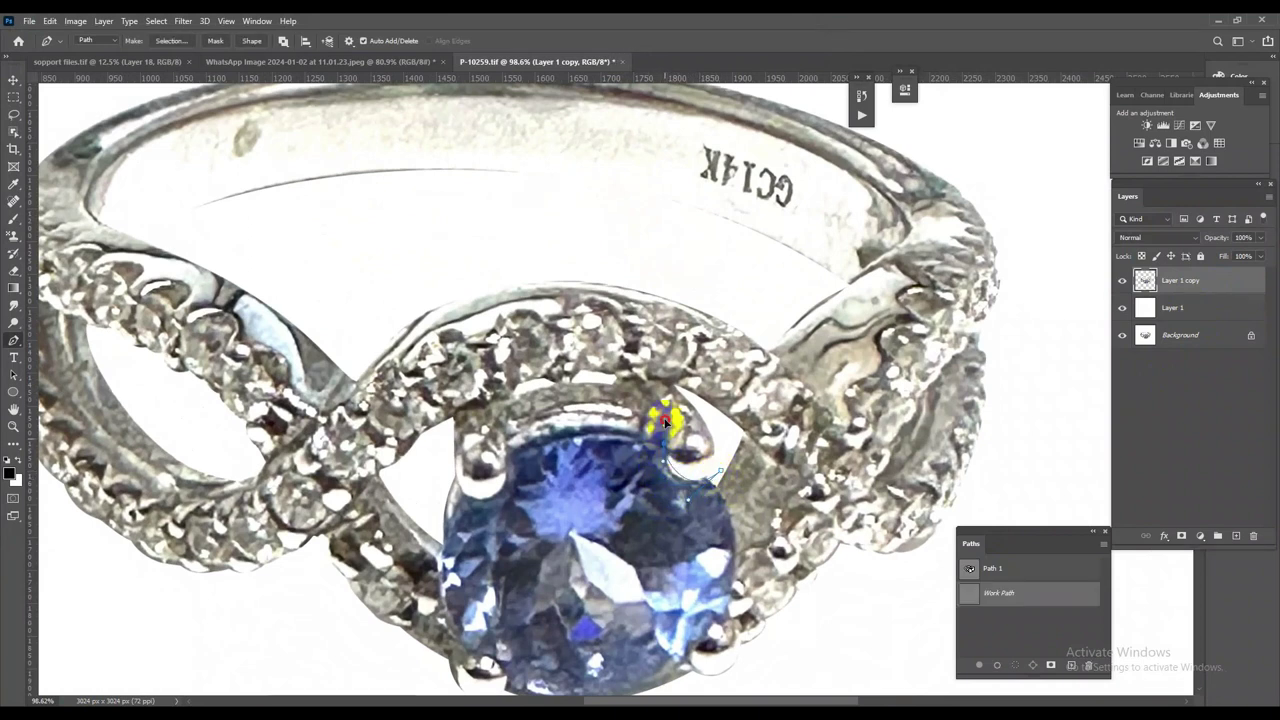
left_click_drag(644, 418, 515, 458)
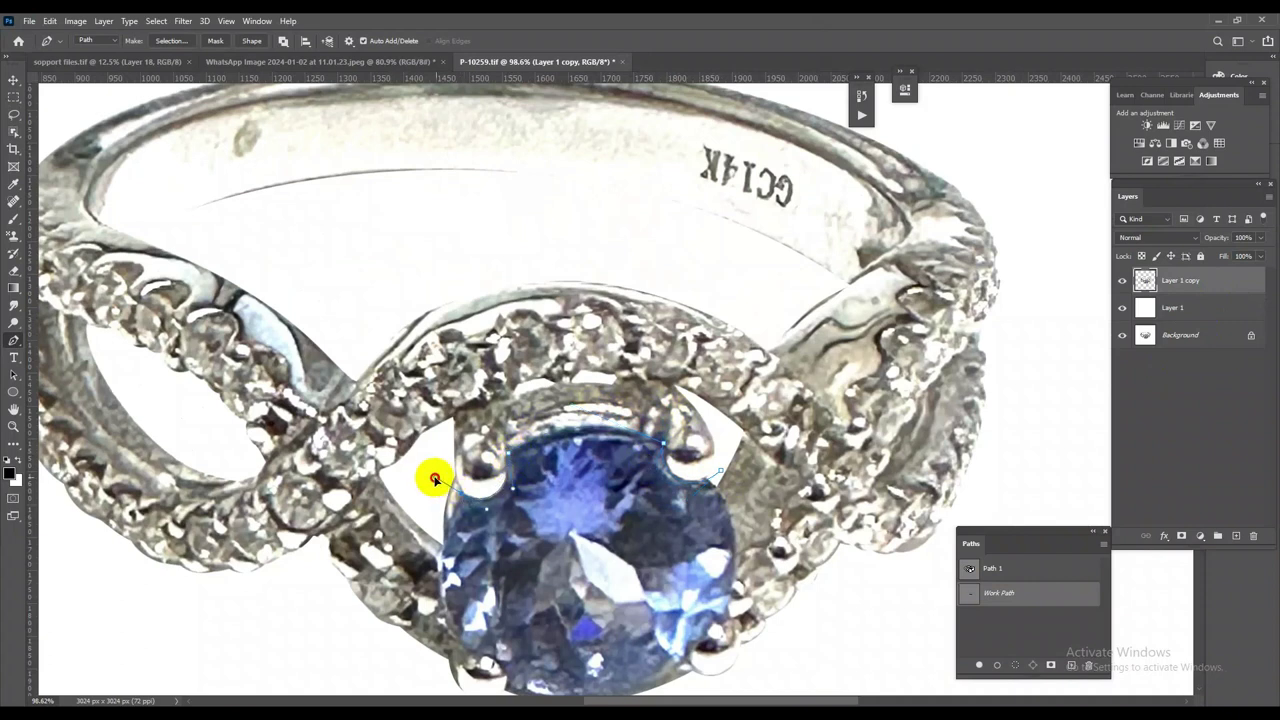
mouse_move(456, 490)
left_mouse_down()
mouse_move(423, 606)
mouse_move(540, 487)
mouse_move(553, 492)
left_mouse_up()
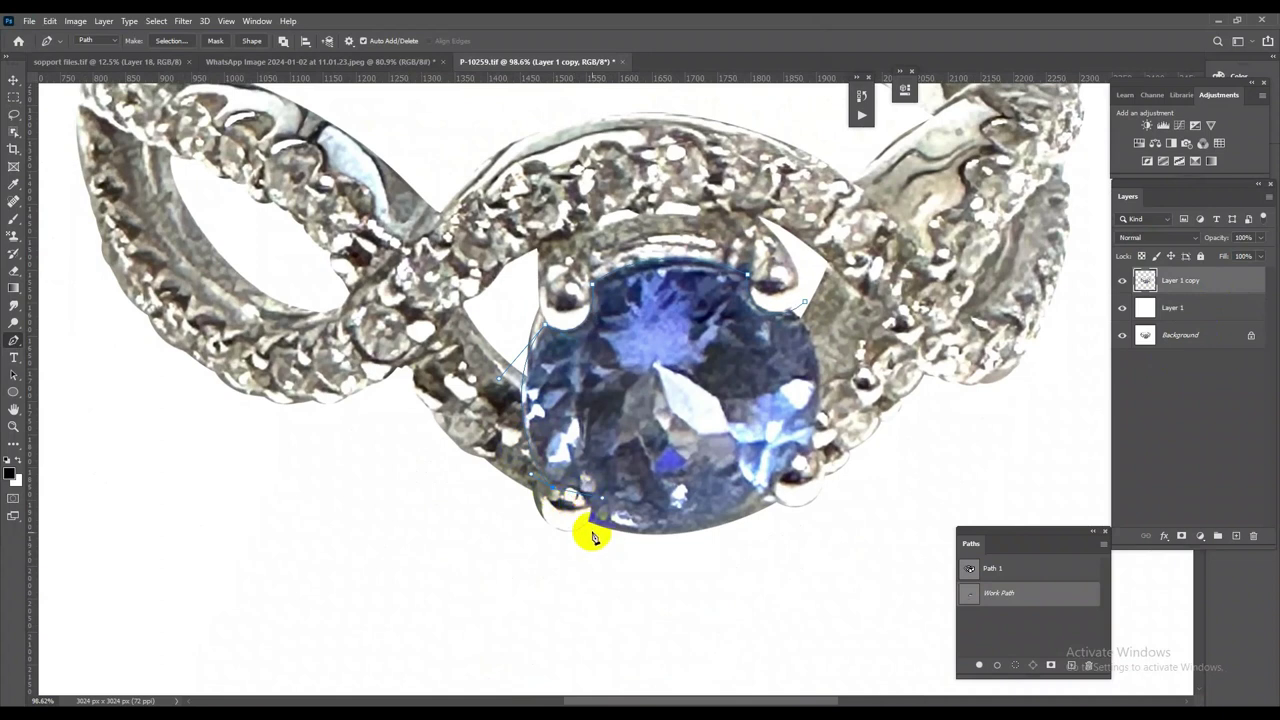
left_click_drag(576, 539, 661, 557)
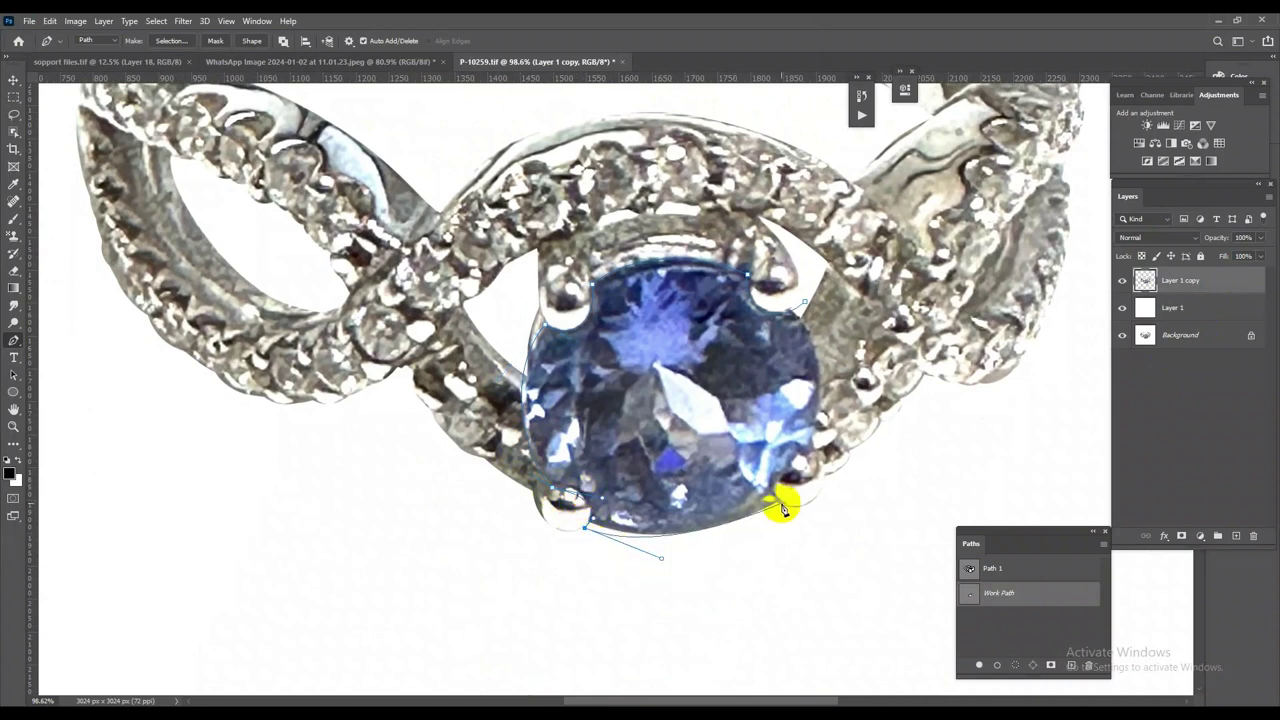
left_click(812, 452)
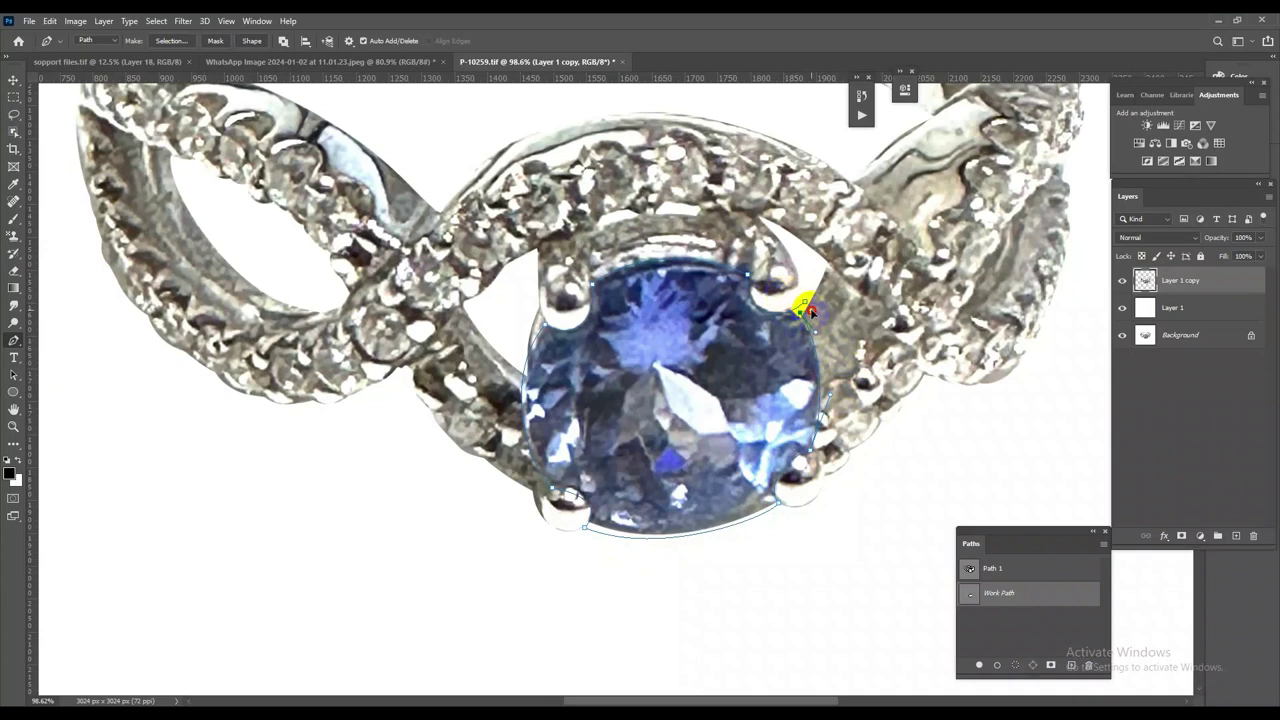
Turn the stone outline into a selection and copy it onto Layer 2
key("ctrl+Return")
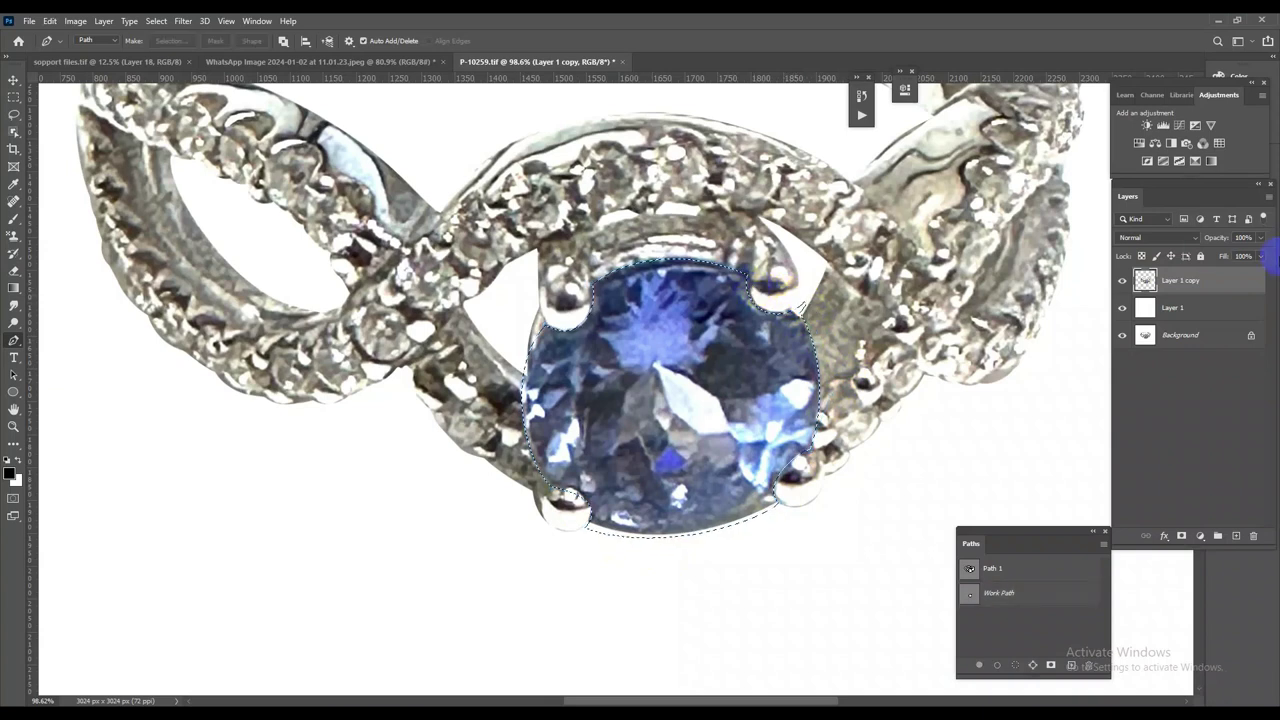
key("ctrl+j")
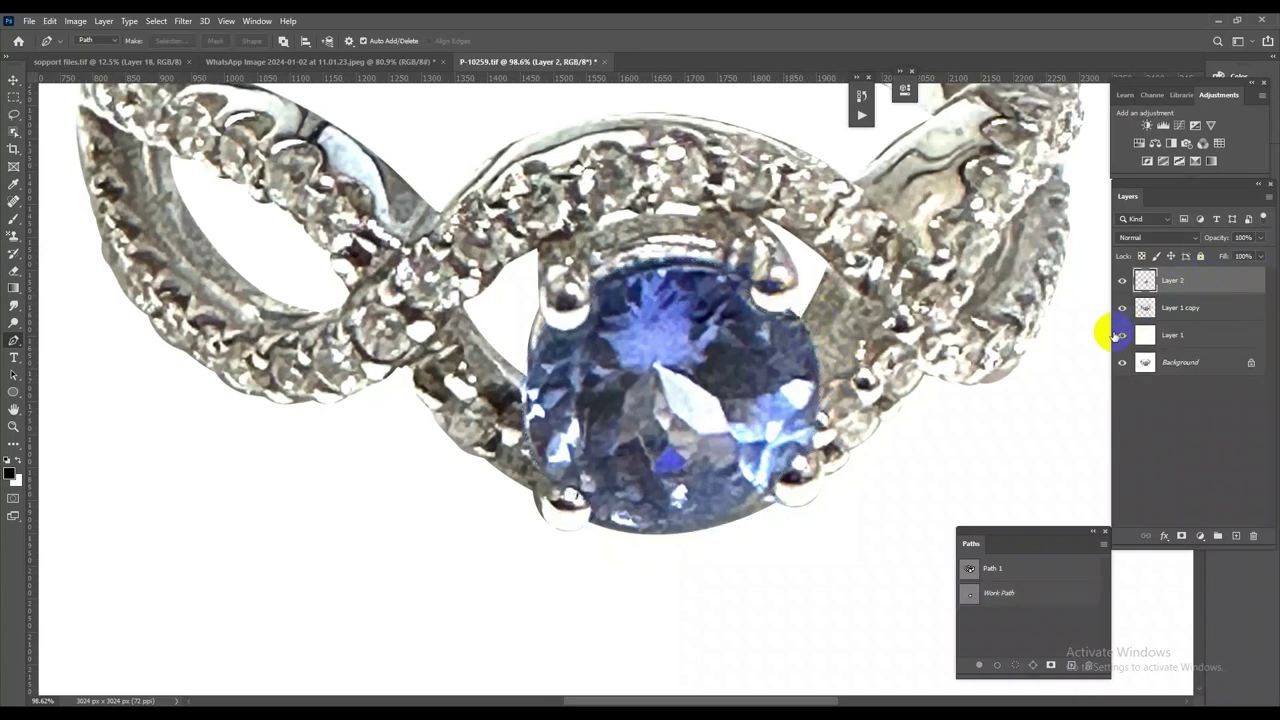
left_click(113, 61)
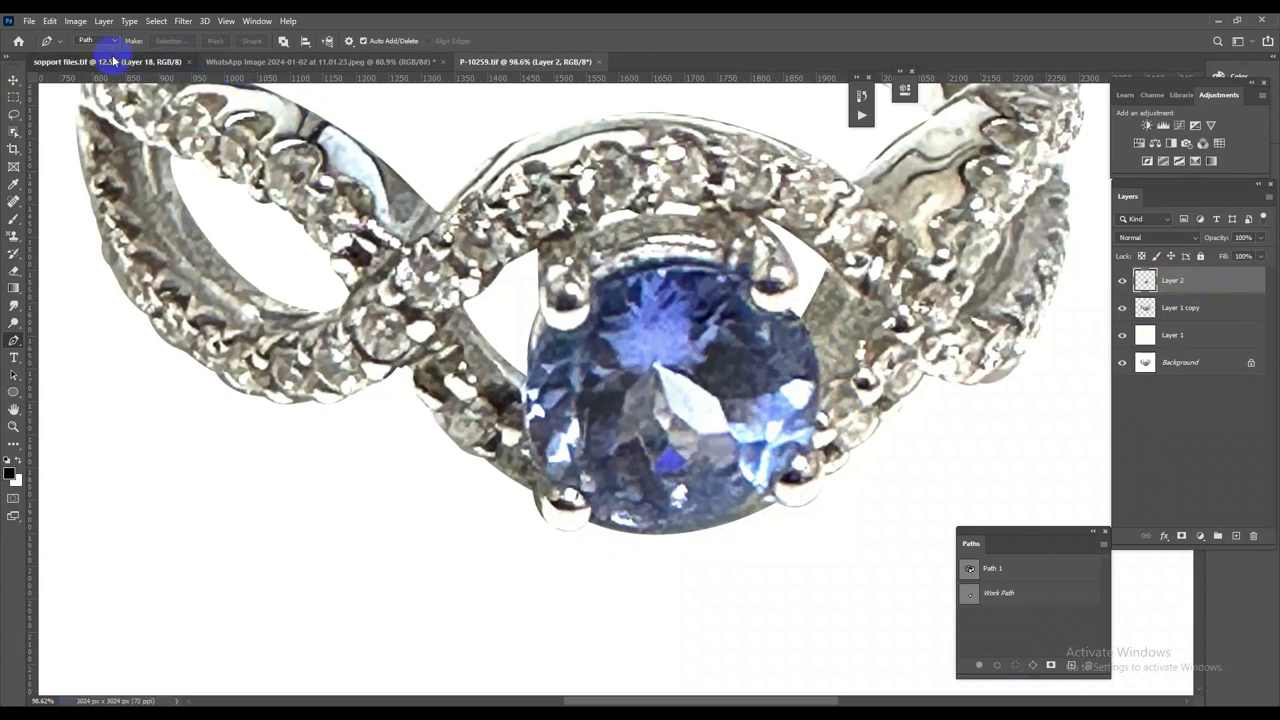
Drag the round diamond on Layer 17 from support files.tif into P-10259.tif
left_click(13, 80)
left_click(889, 485)
left_click(1133, 505)
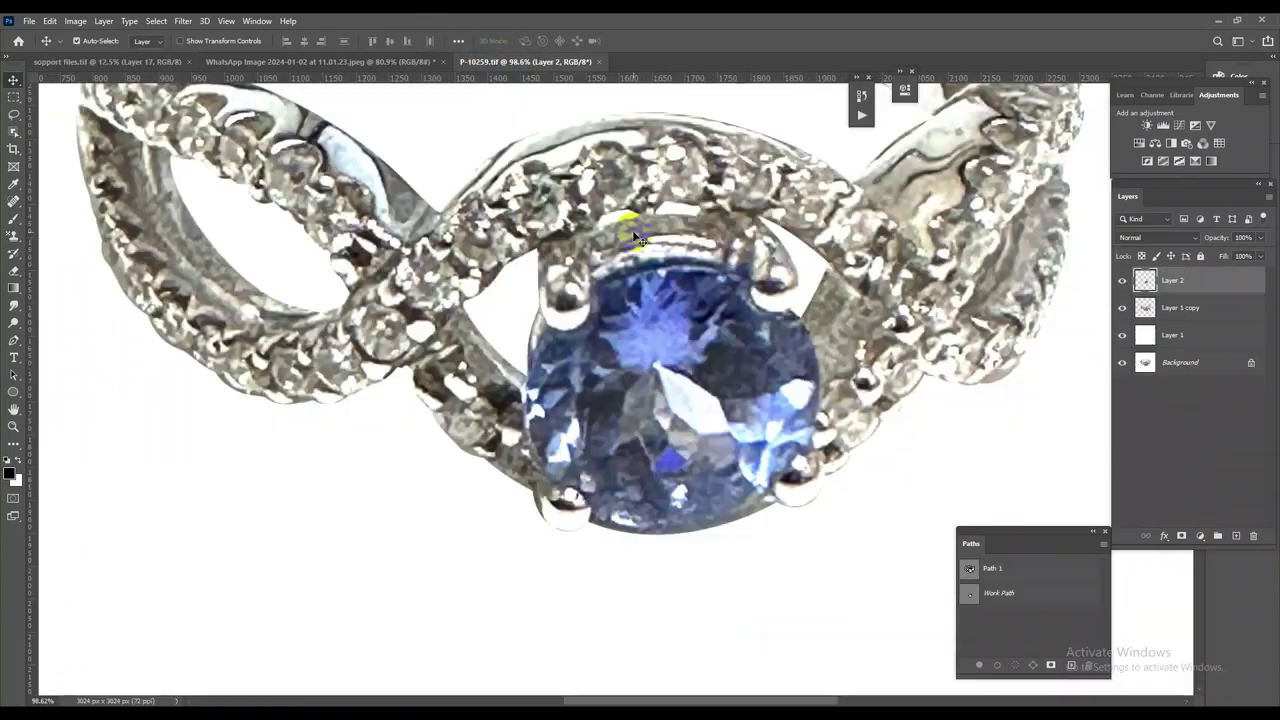
mouse_move(1152, 518)
left_mouse_down()
mouse_move(701, 334)
mouse_move(777, 393)
left_mouse_up()
Rotate the diamond about 166.6° and scale it to cover the blue centre stone
key("ctrl+t")
left_click_drag(943, 409, 351, 424)
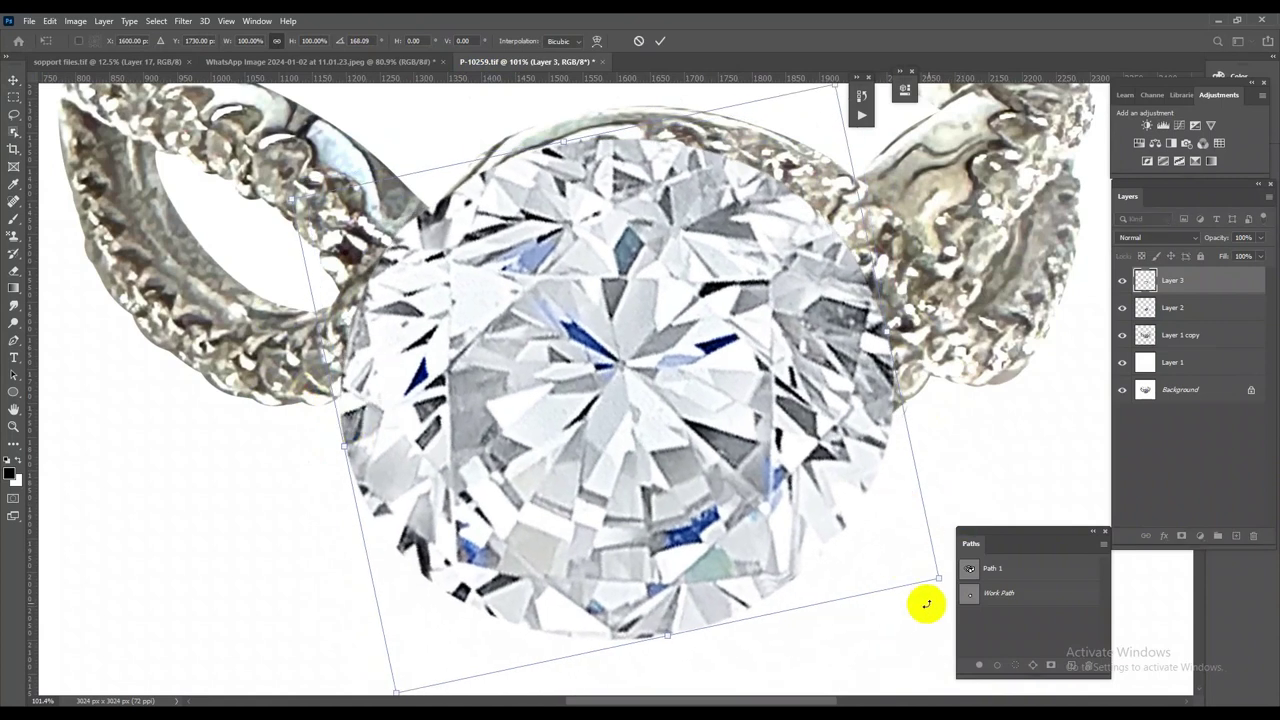
mouse_move(938, 580)
left_mouse_down()
mouse_move(724, 468)
mouse_move(773, 468)
mouse_move(855, 502)
left_mouse_up()
left_click_drag(633, 252, 634, 243)
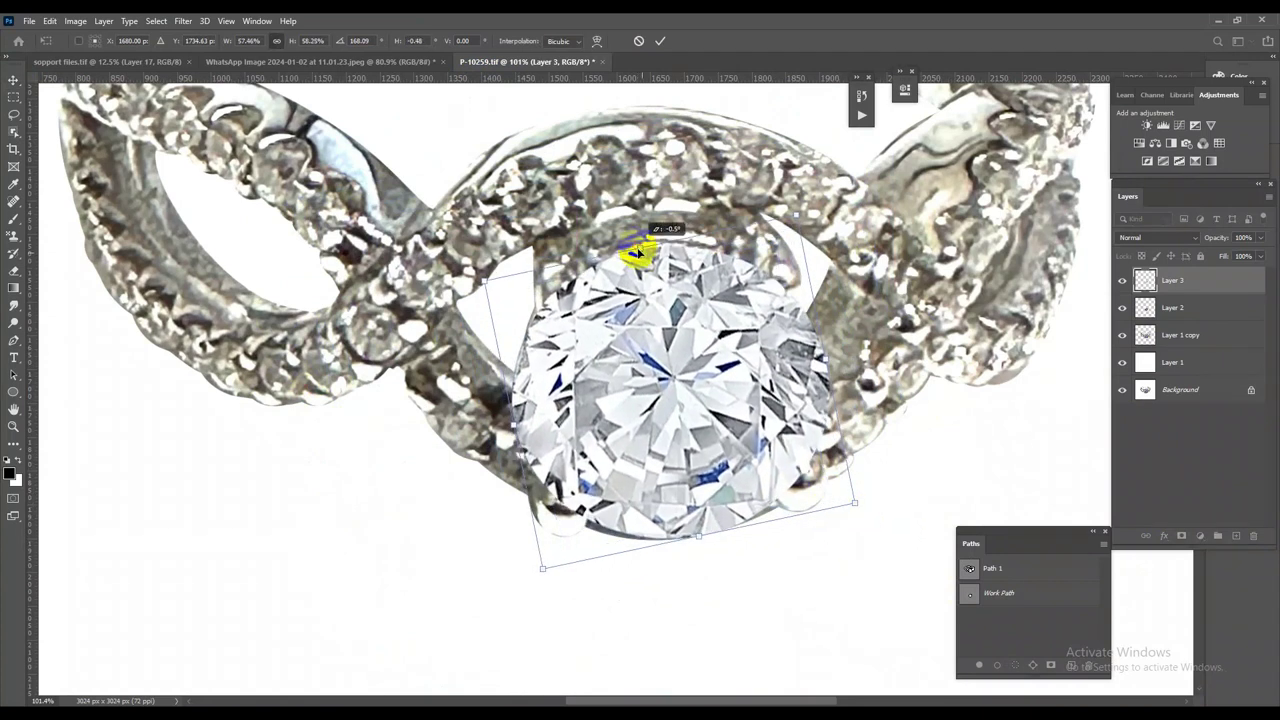
left_click_drag(550, 568, 540, 577)
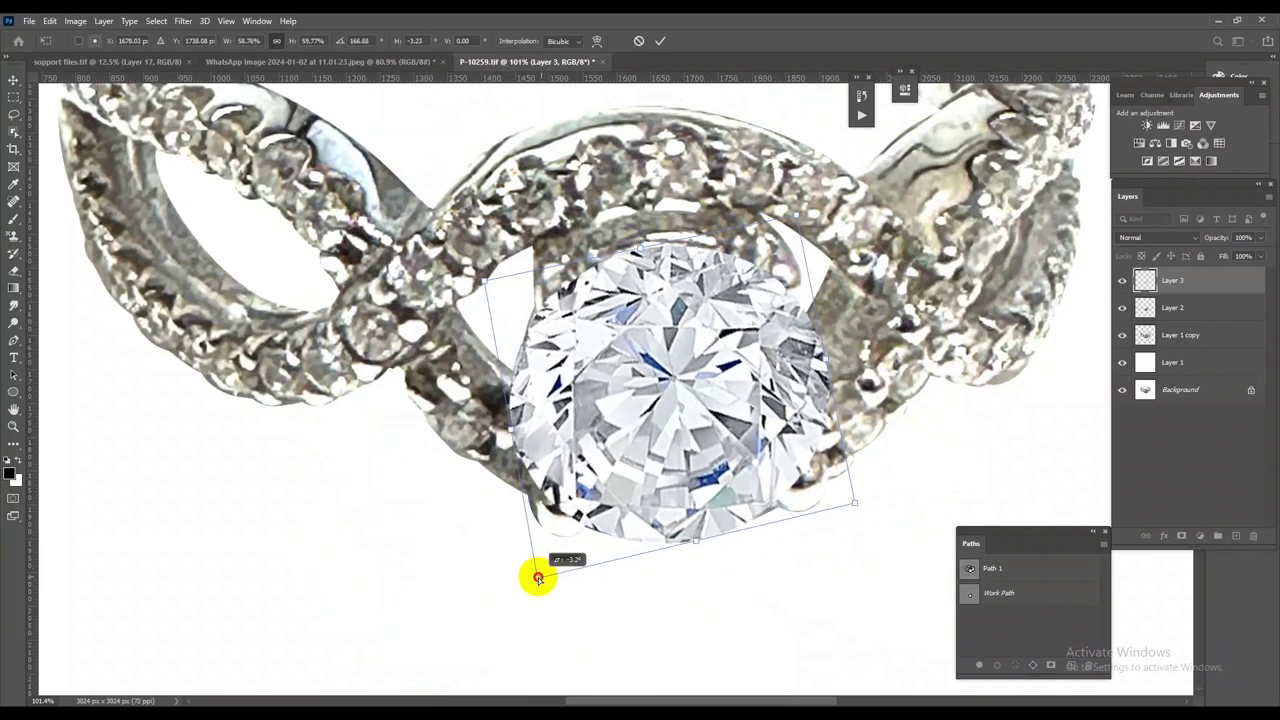
left_click_drag(847, 511, 865, 505)
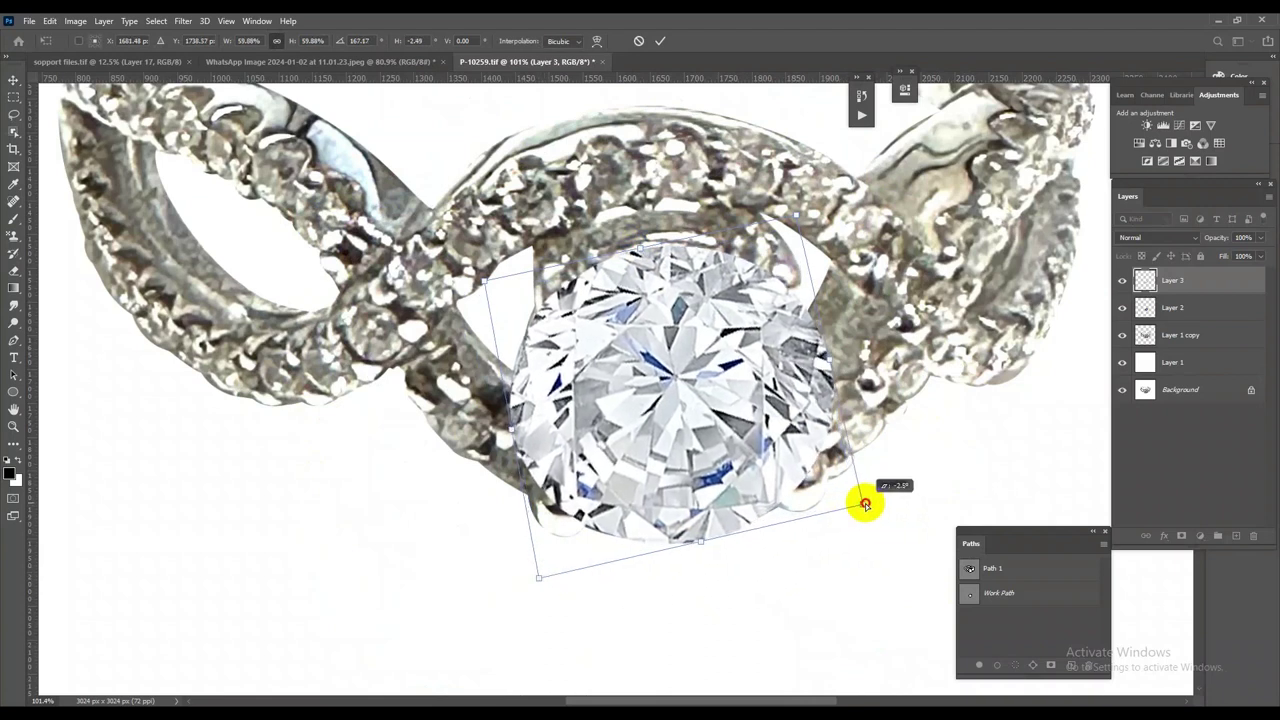
key("Return")
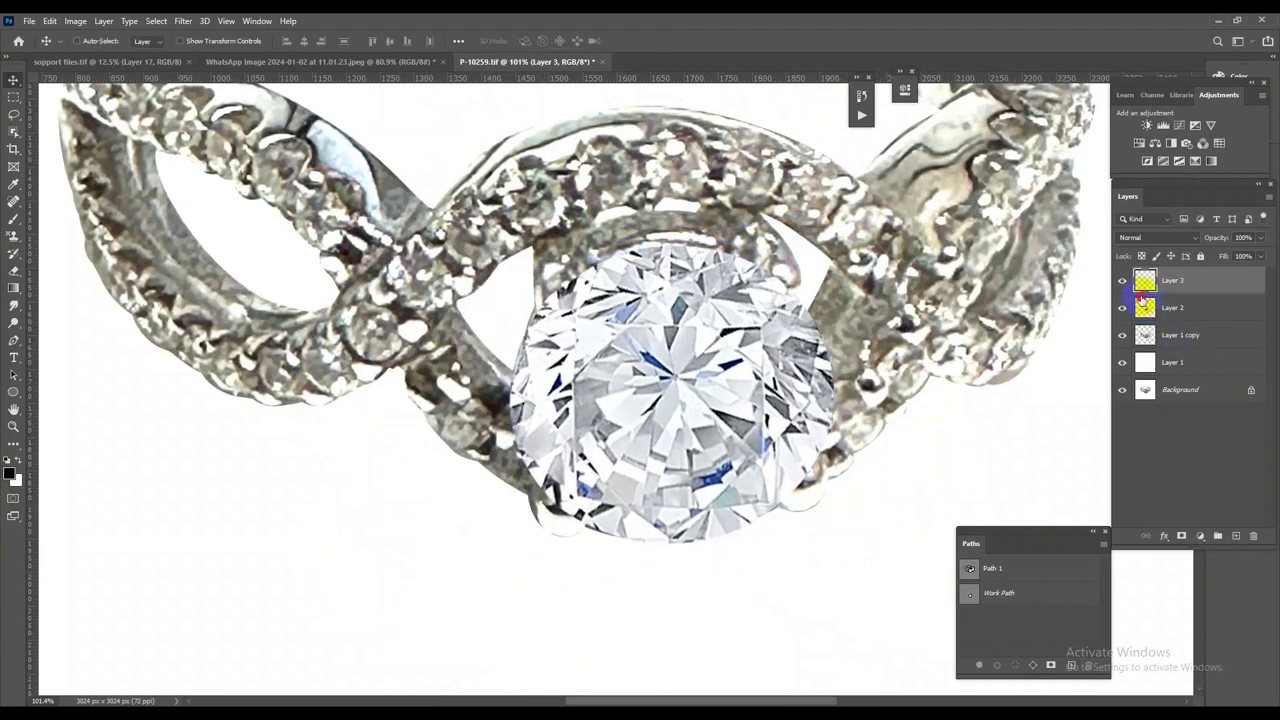
Mask the diamond layer to the stone's outline selection and save the document
left_click(1141, 290, "ctrl")
key("ctrl+z")
left_click(1181, 535)
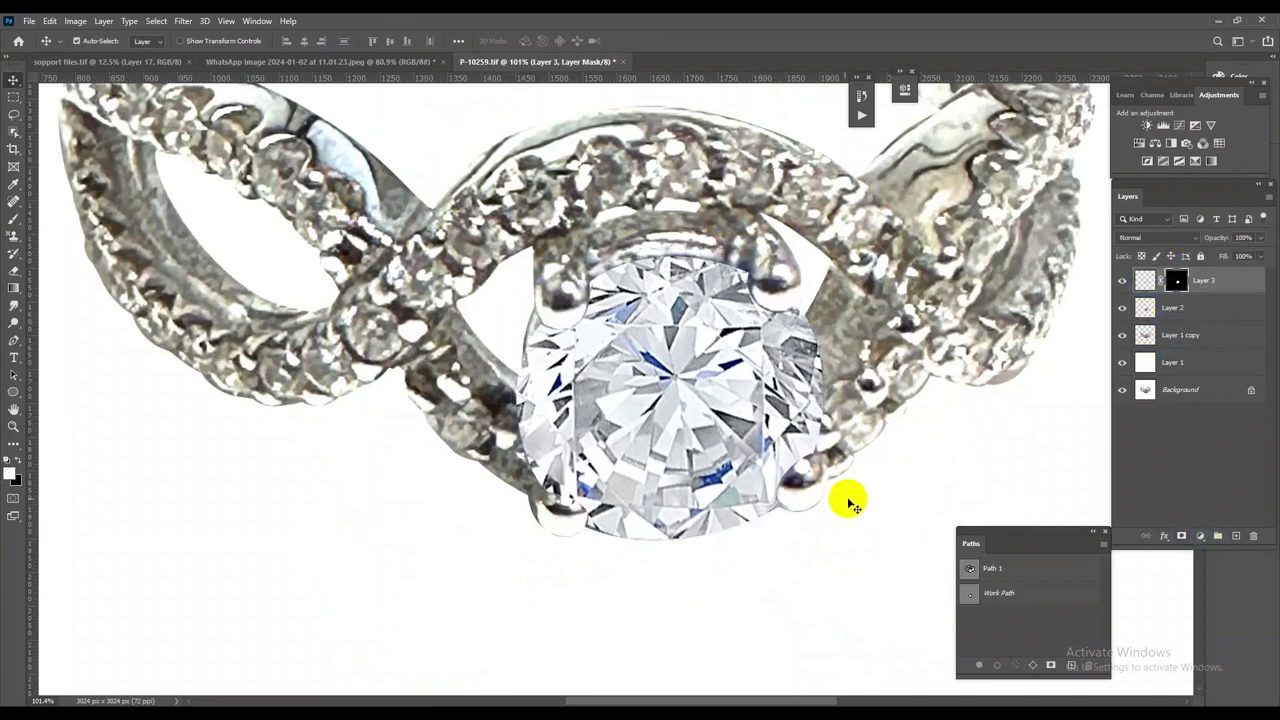
scroll(697, 313, "down", 3)
scroll(697, 313, "up", 1)
key("ctrl+s")
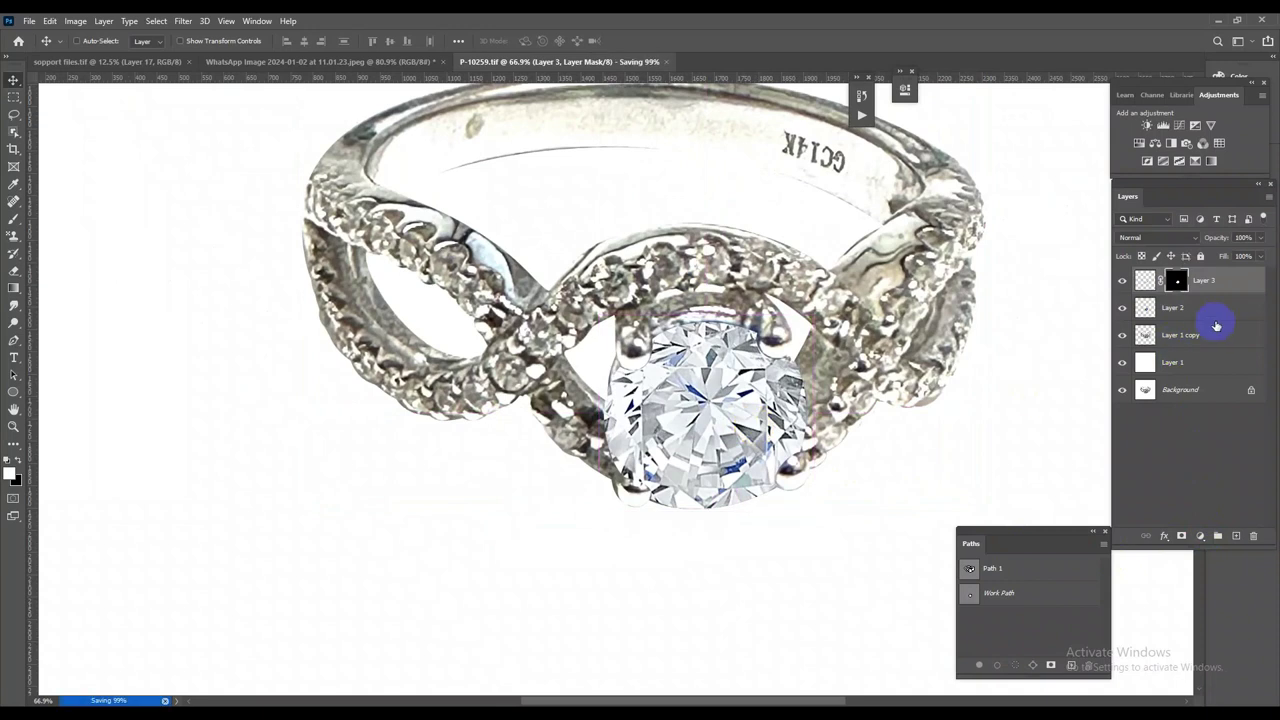
Duplicate the masked diamond as Layer 3 copy, hide it, and sample the stone's blue with the Brush
left_click_drag(1186, 284, 1097, 327)
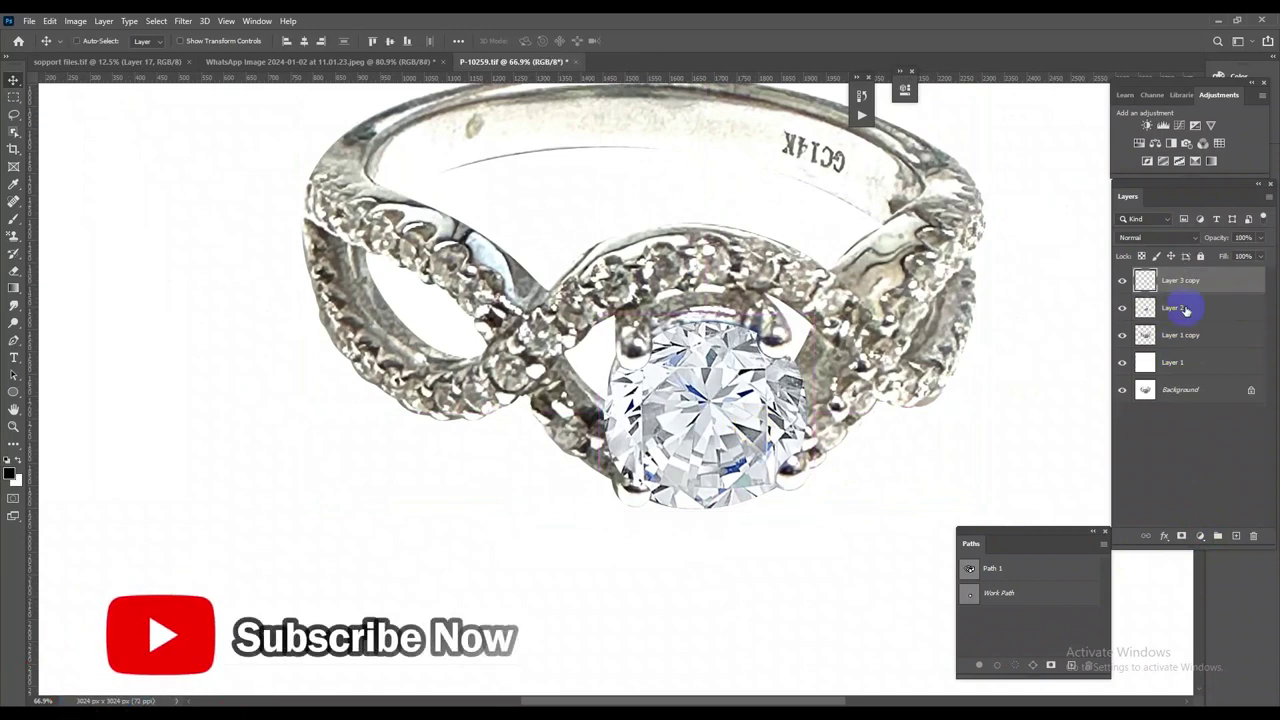
left_click(1122, 281)
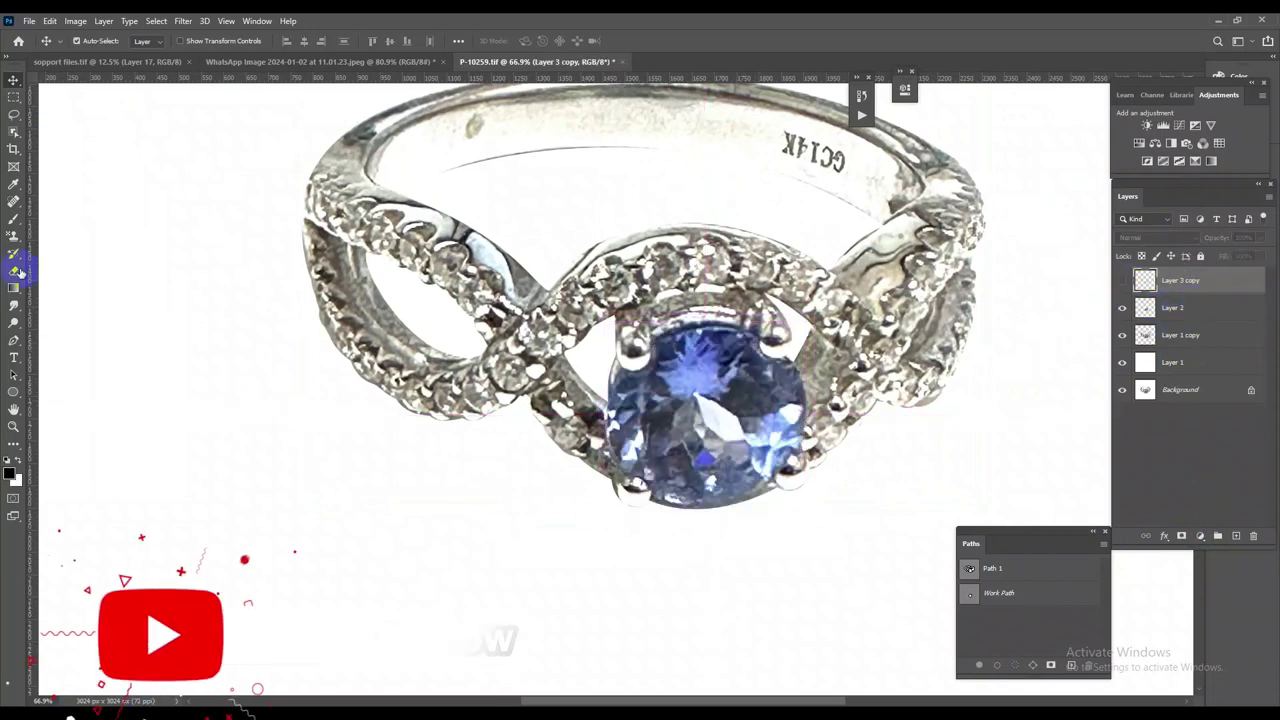
right_click(18, 219)
left_click(75, 217)
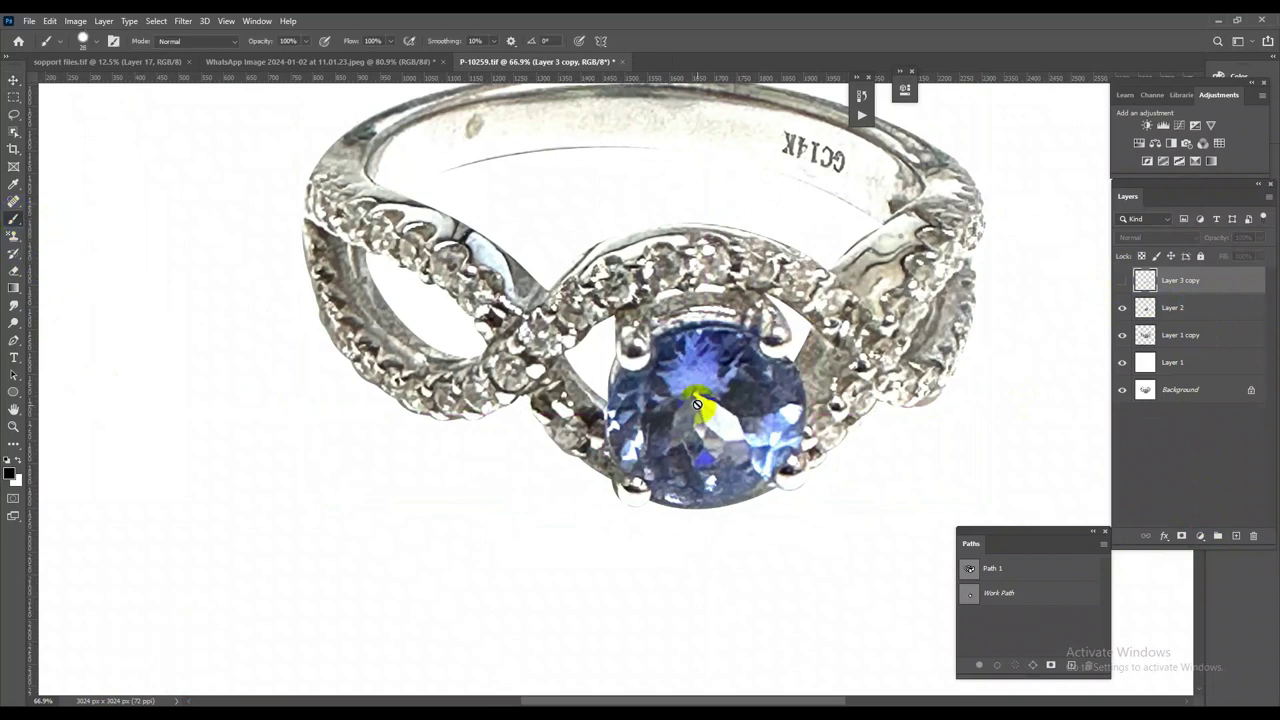
left_click(750, 385, "alt")
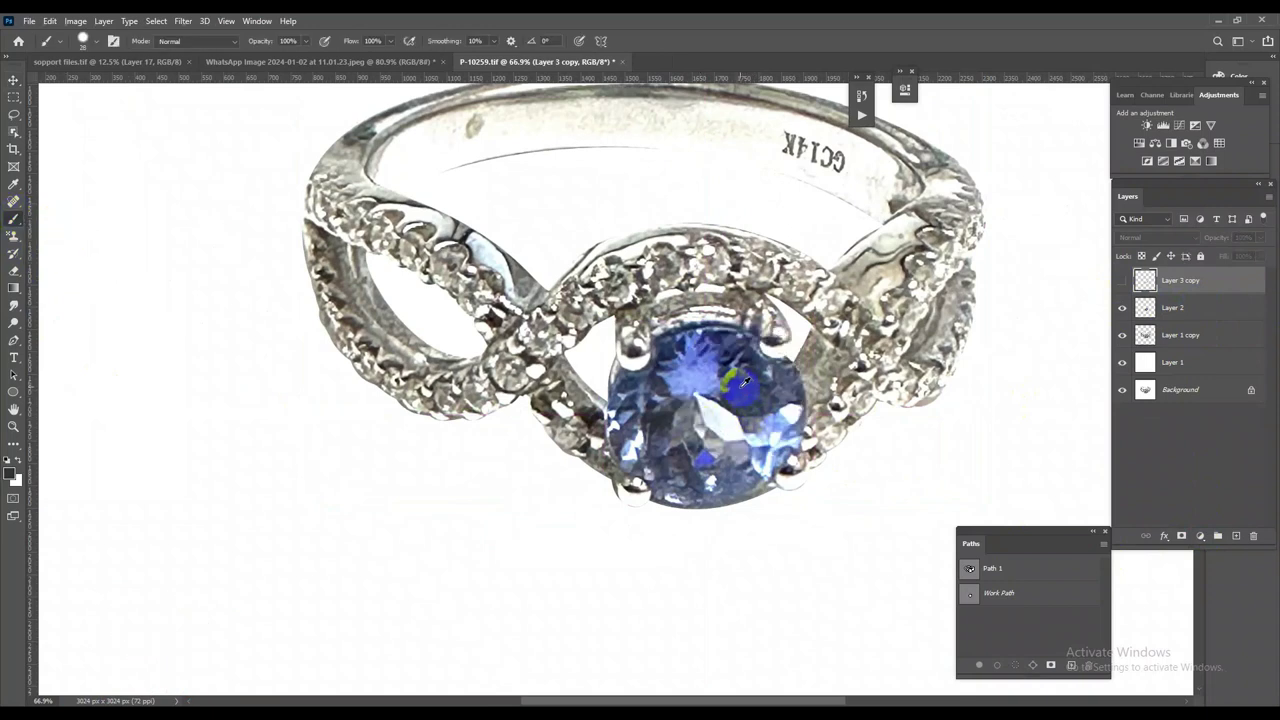
left_click(711, 349, "alt")
Show Layer 3 copy, fill a new layer with the stone's blue in Color mode, and deselect
left_click(1122, 281)
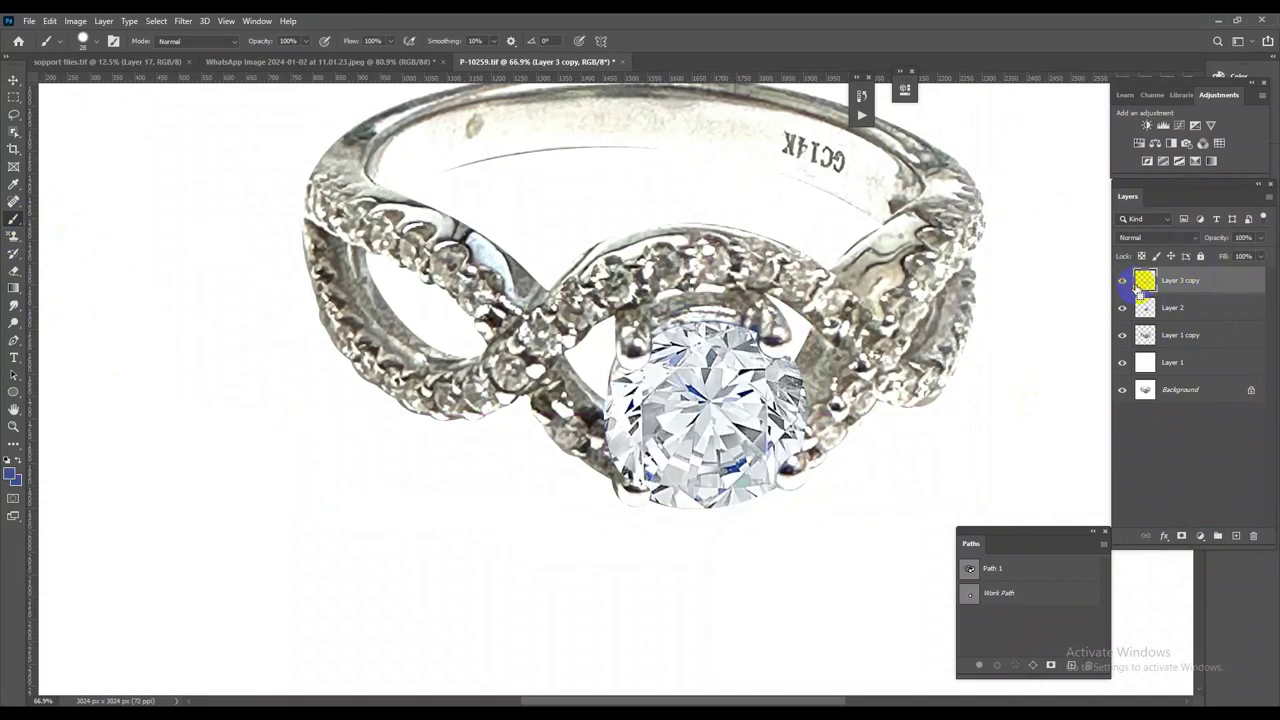
left_click(1233, 538)
key("alt+BackSpace")
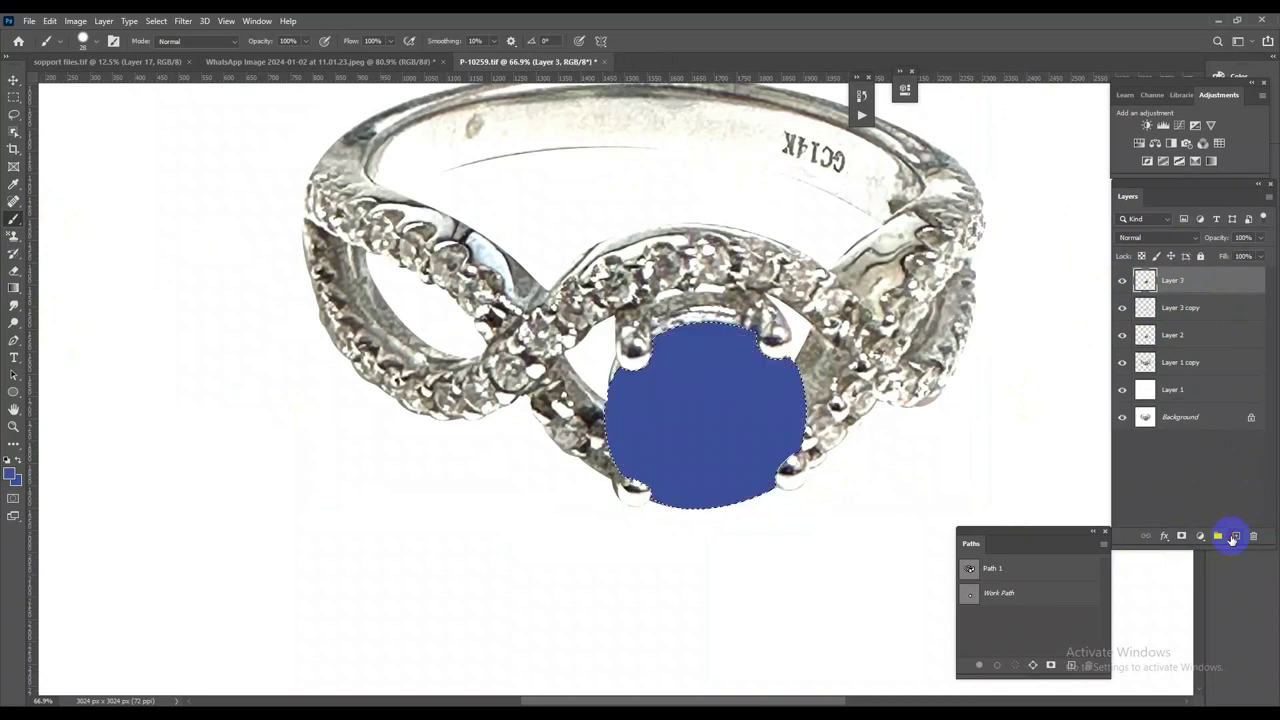
left_click(1160, 238)
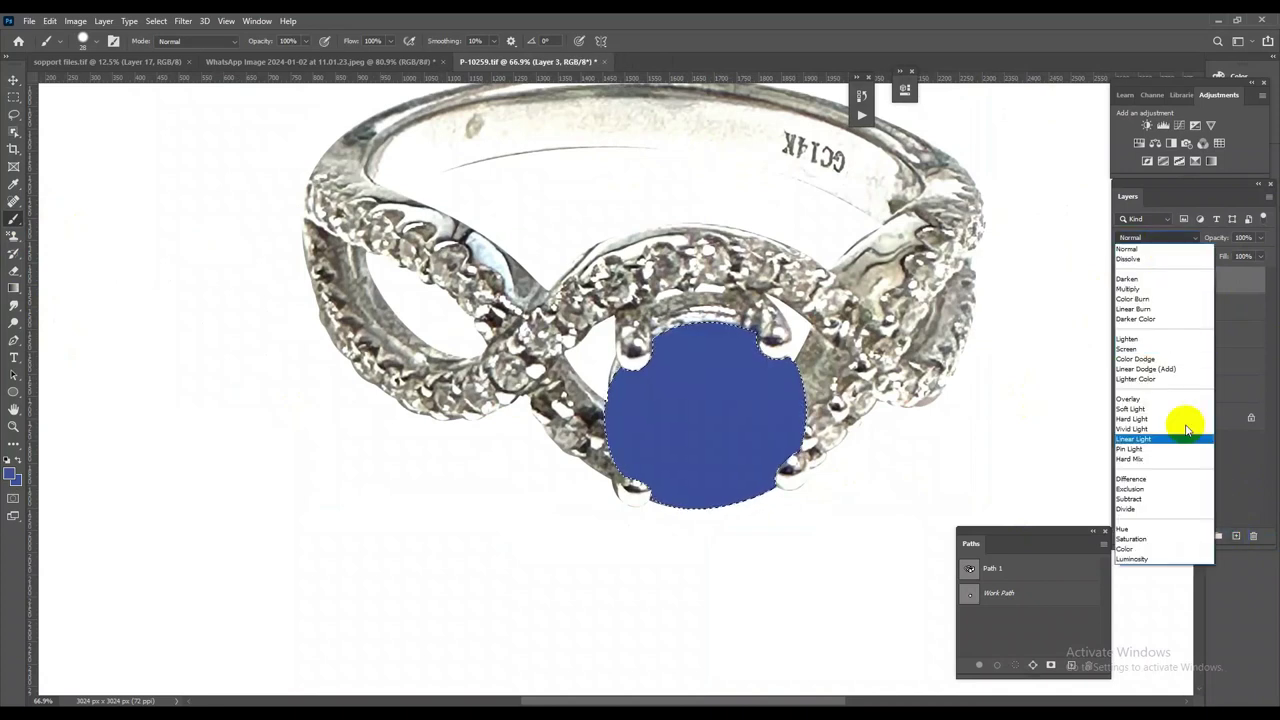
left_click(1138, 553)
scroll(780, 355, "up", 1)
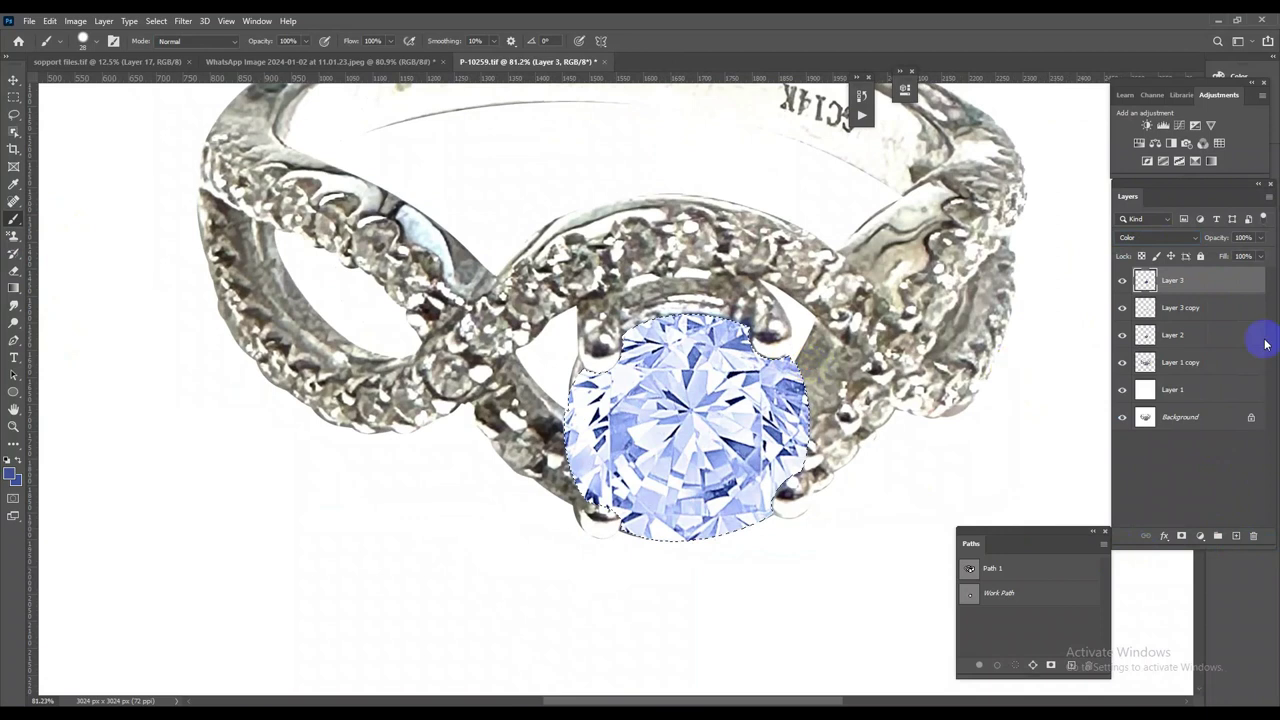
key("ctrl+e")
key("ctrl+j")
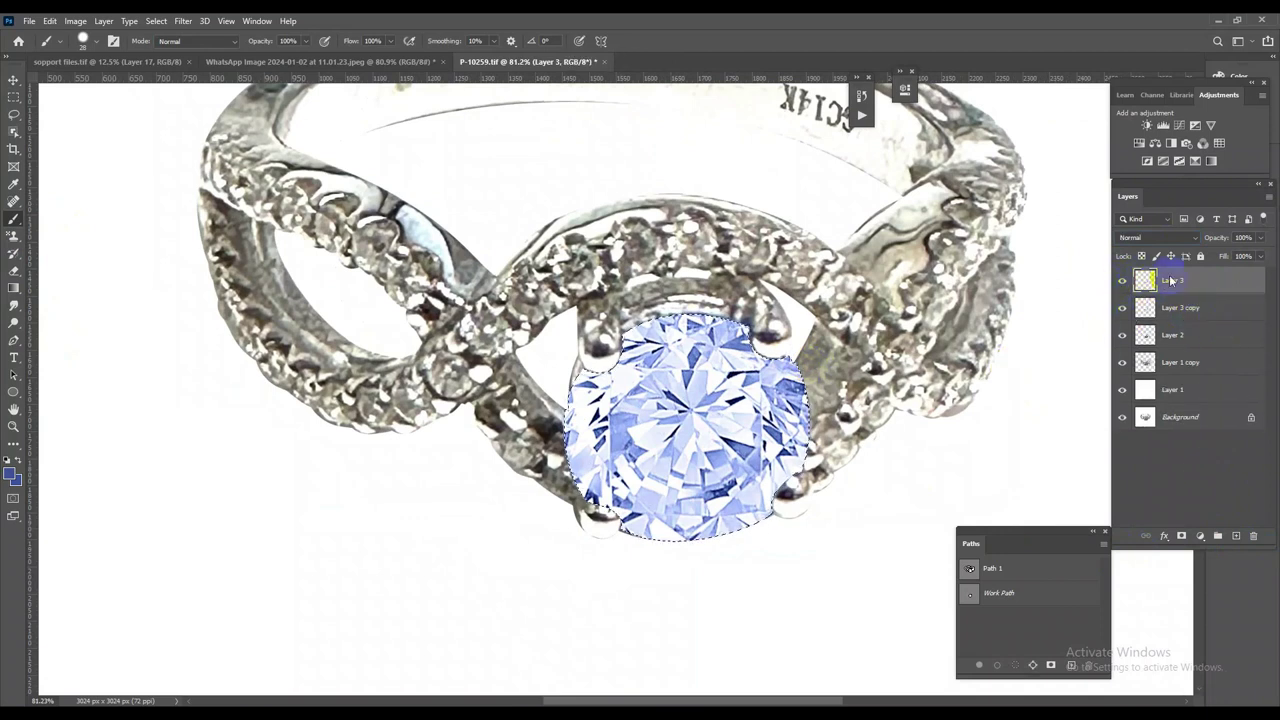
Add a Curves adjustment and bend the RGB curve down to deepen the stone's blue
left_click(1180, 128)
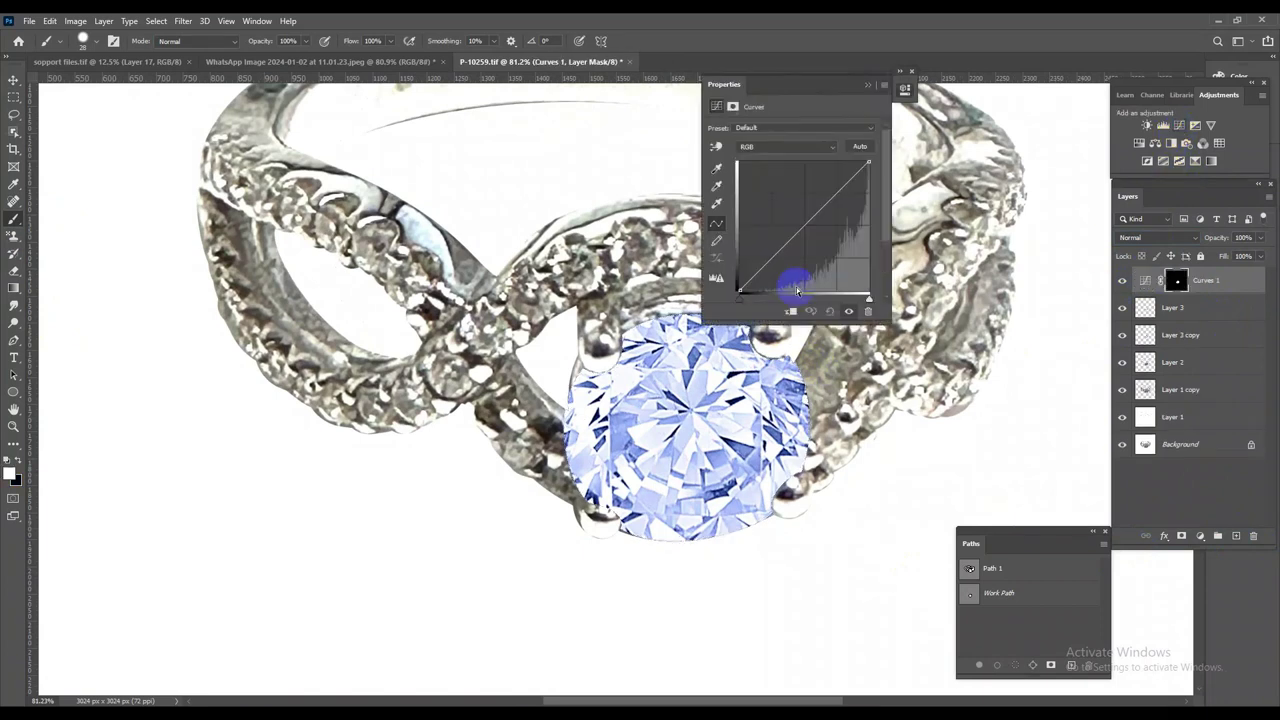
left_click_drag(806, 223, 844, 233)
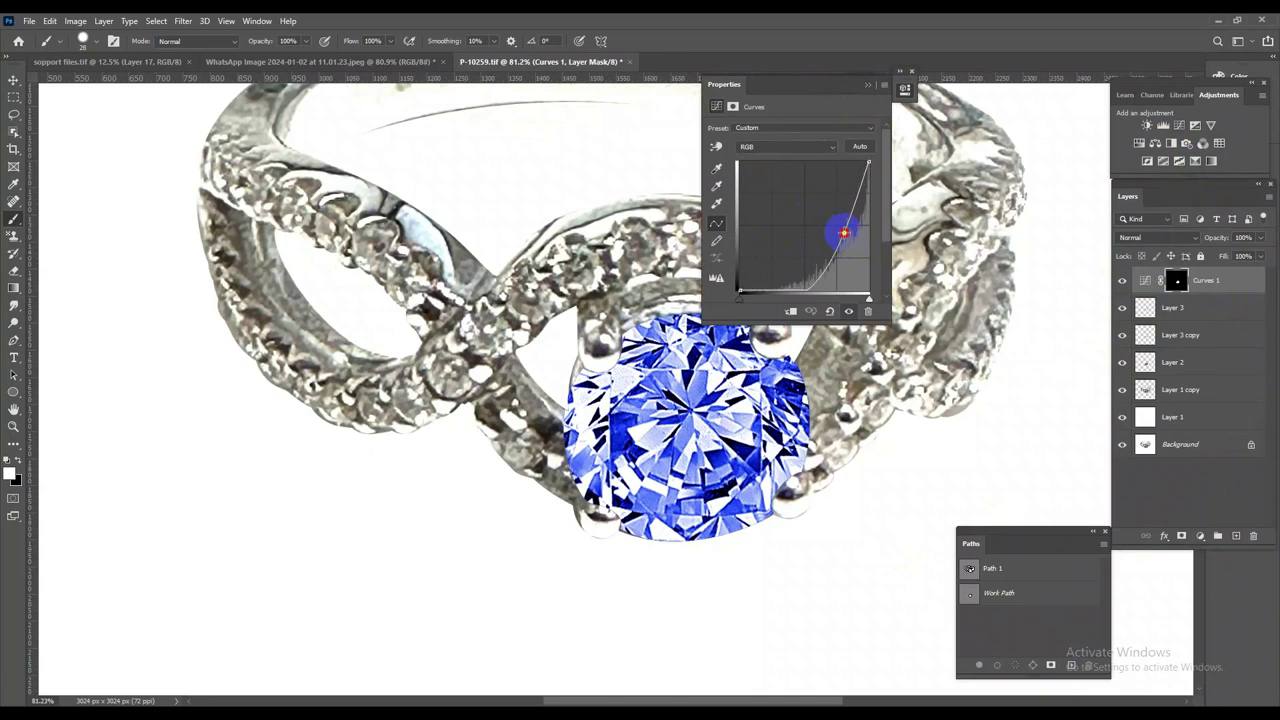
double_click(867, 90)
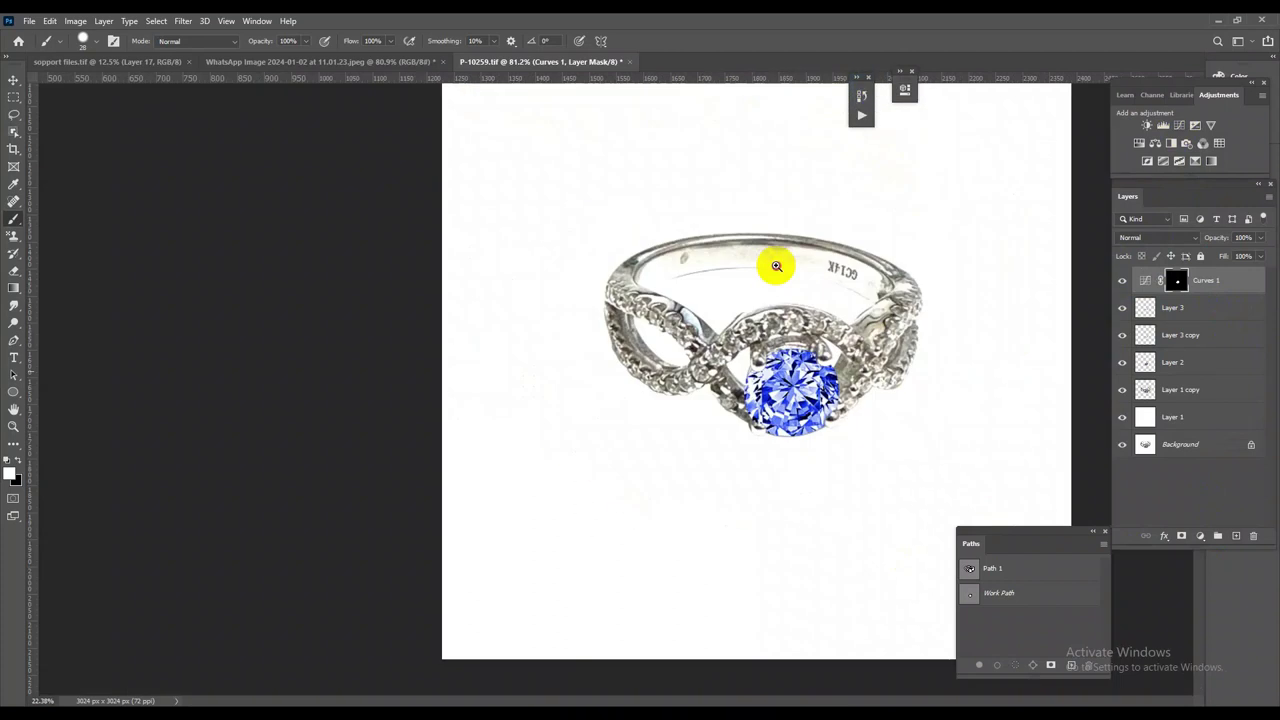
left_click_drag(771, 263, 1115, 336)
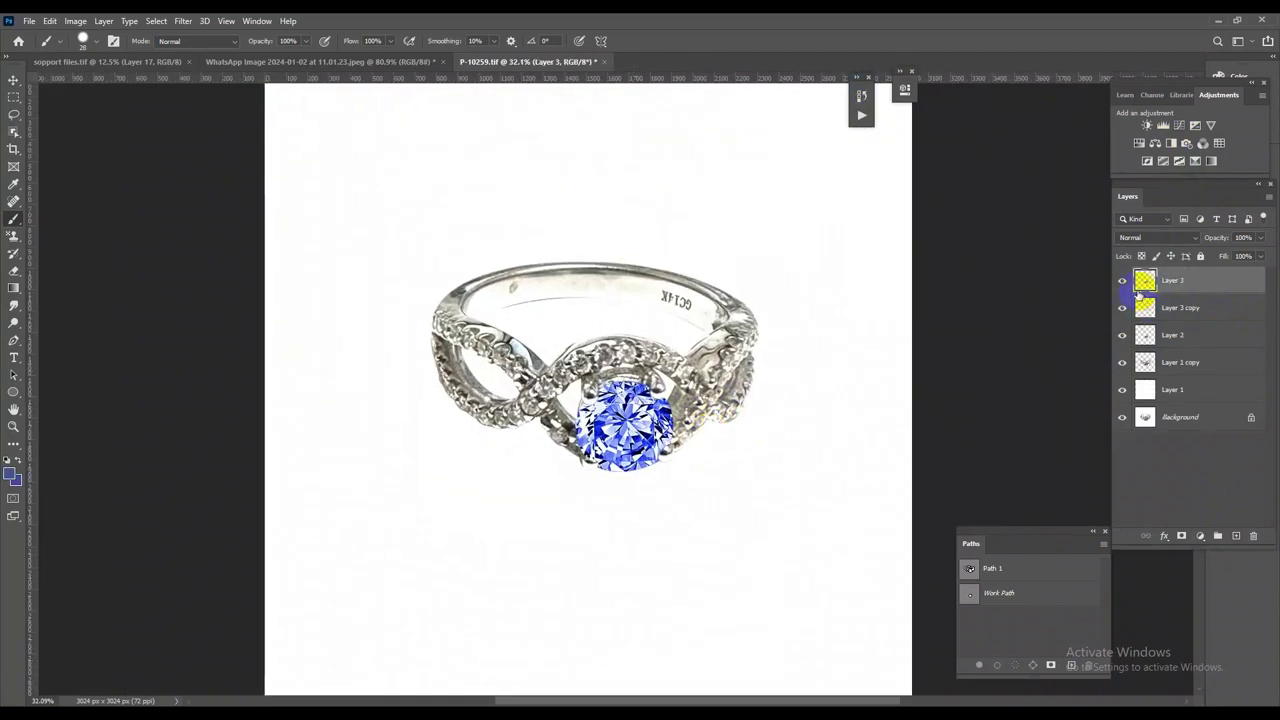
Merge the curves into the stone, compare the diamond copy on and off, and show the blue tint layer
key("Delete")
left_click(1123, 310)
left_click(1124, 306)
left_click(1124, 283)
scroll(606, 428, "up", 5)
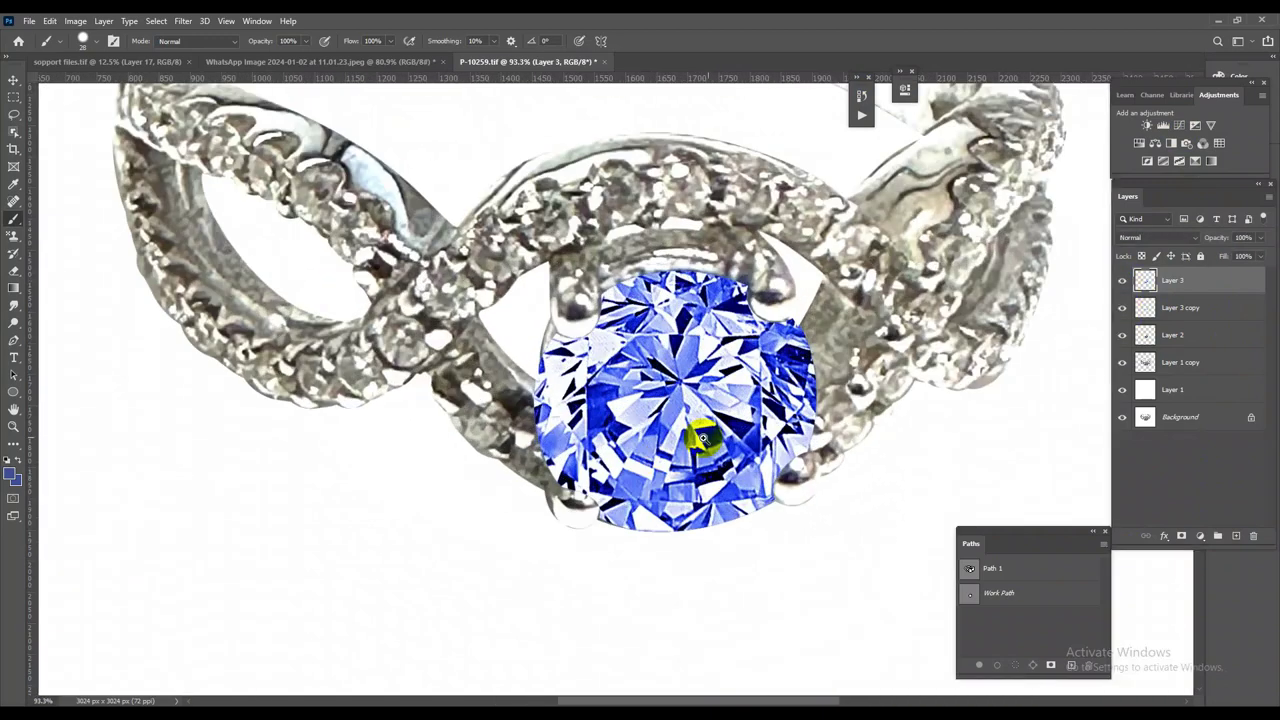
scroll(740, 380, "down", 5)
scroll(740, 380, "up", 2)
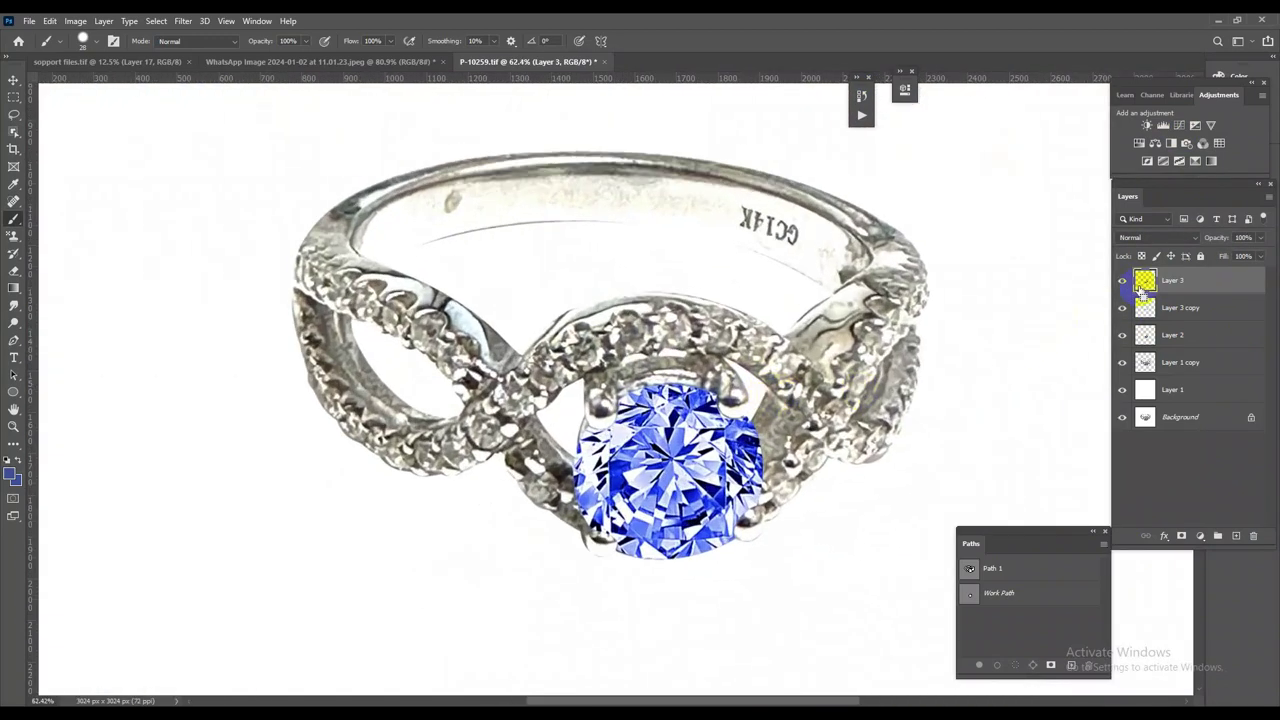
Fill a new layer with blue over the stone, blend it as Color, and merge it down
left_click(1226, 536)
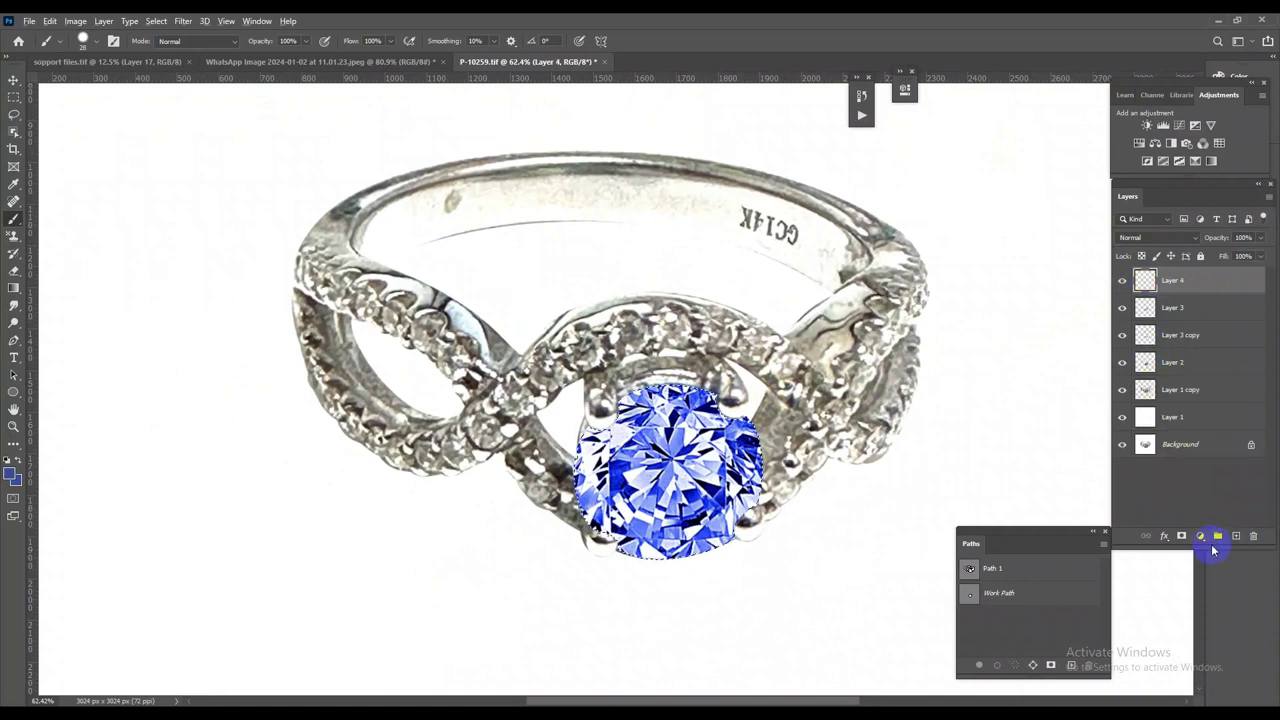
key("alt+BackSpace")
left_click(1175, 242)
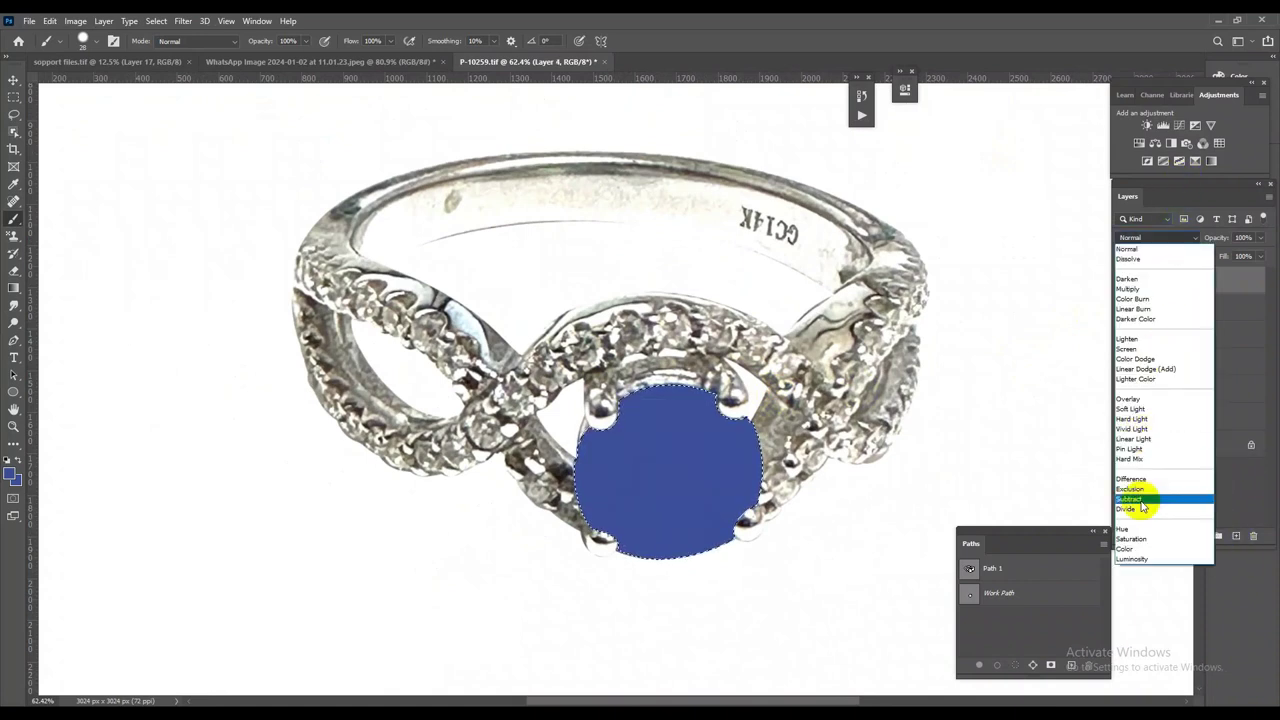
left_click(1138, 550)
key("ctrl+e")
scroll(740, 405, "down", 3)
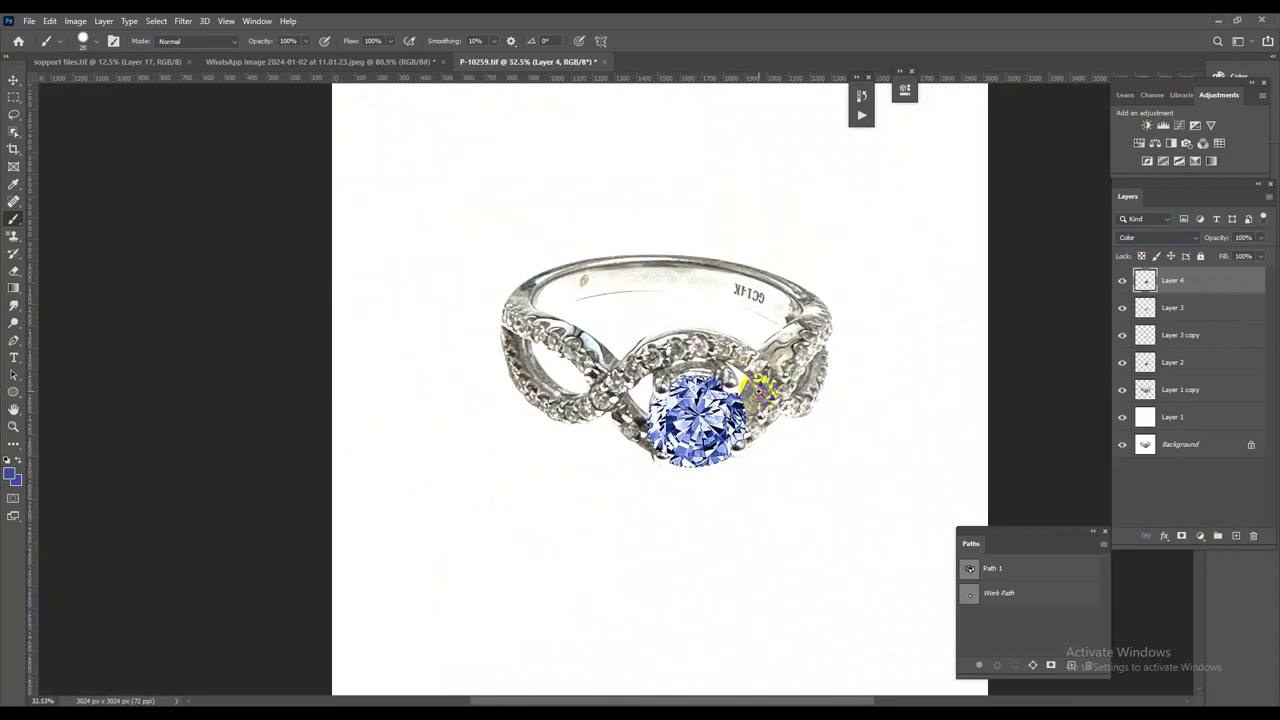
scroll(808, 423, "up", 2)
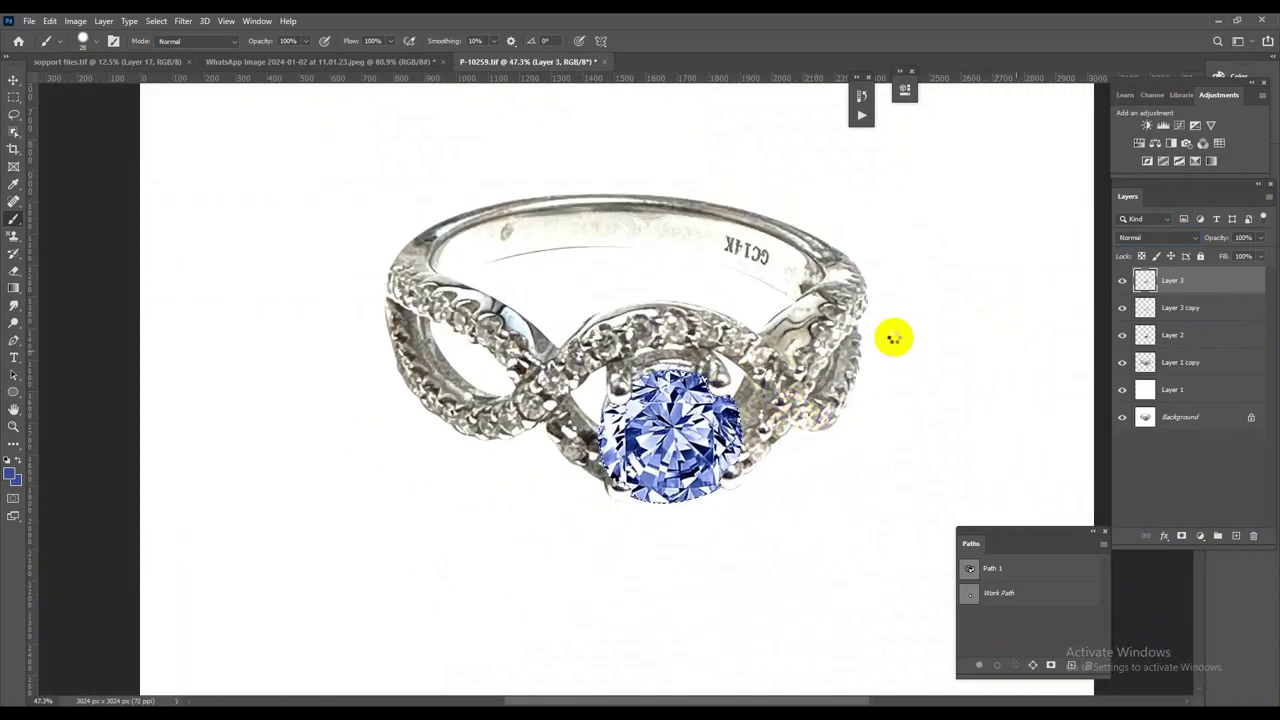
Open the Camera Raw filter on the merged blue stone layer
key("ctrl+shift+a")
scroll(624, 358, "up", 1)
scroll(629, 316, "up", 2)
Raise the stone's Clarity to +29, boost Contrast, and cool Temperature to -16
left_click_drag(665, 277, 690, 262)
scroll(677, 270, "up", 1)
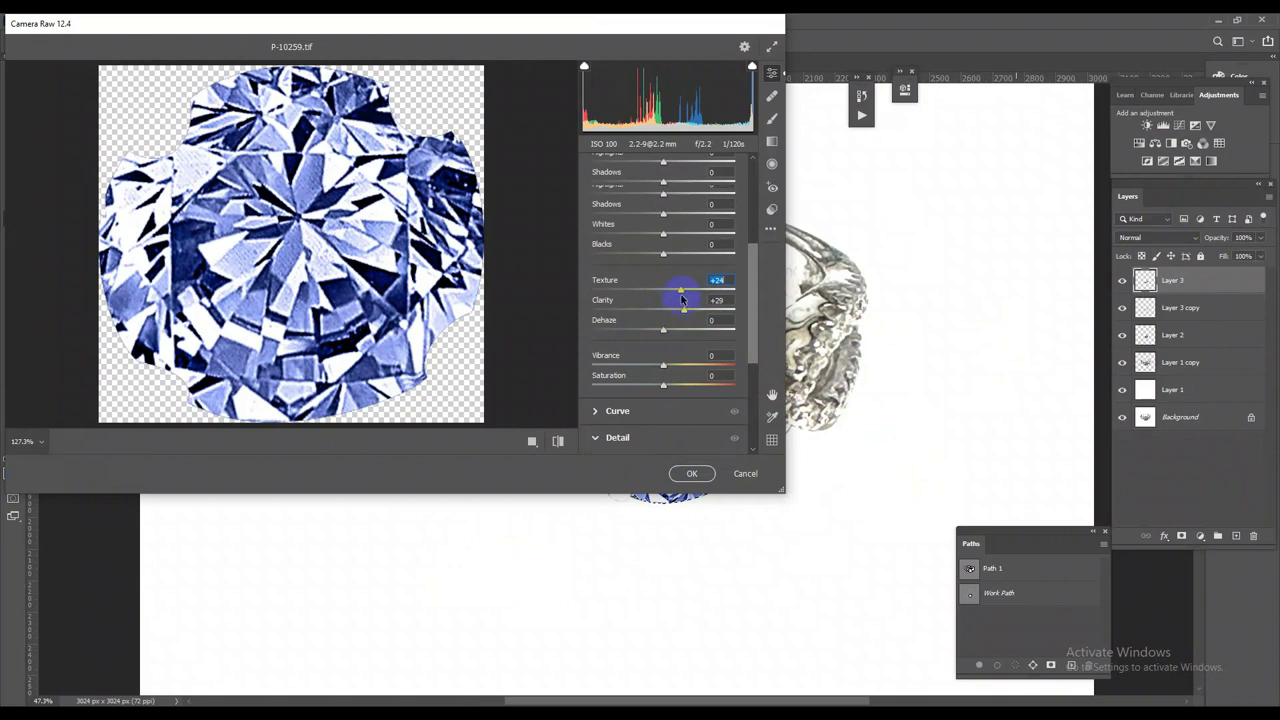
scroll(665, 248, "up", 2)
mouse_move(666, 240)
left_mouse_down()
mouse_move(677, 257)
mouse_move(722, 265)
mouse_move(701, 268)
left_mouse_up()
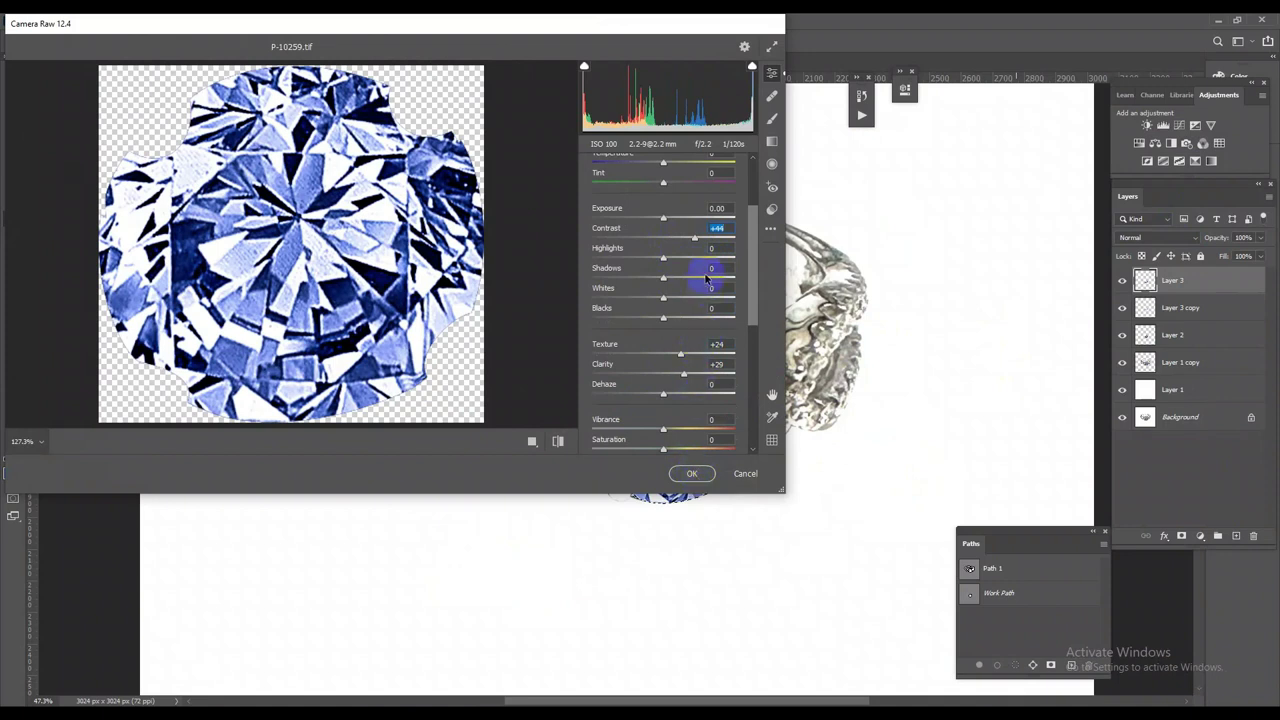
scroll(707, 280, "up", 2)
mouse_move(666, 232)
left_mouse_down()
mouse_move(586, 222)
mouse_move(723, 247)
mouse_move(629, 251)
mouse_move(677, 250)
left_mouse_up()
Apply the Camera Raw edit and merge Layer 3 copy down
left_click(692, 474)
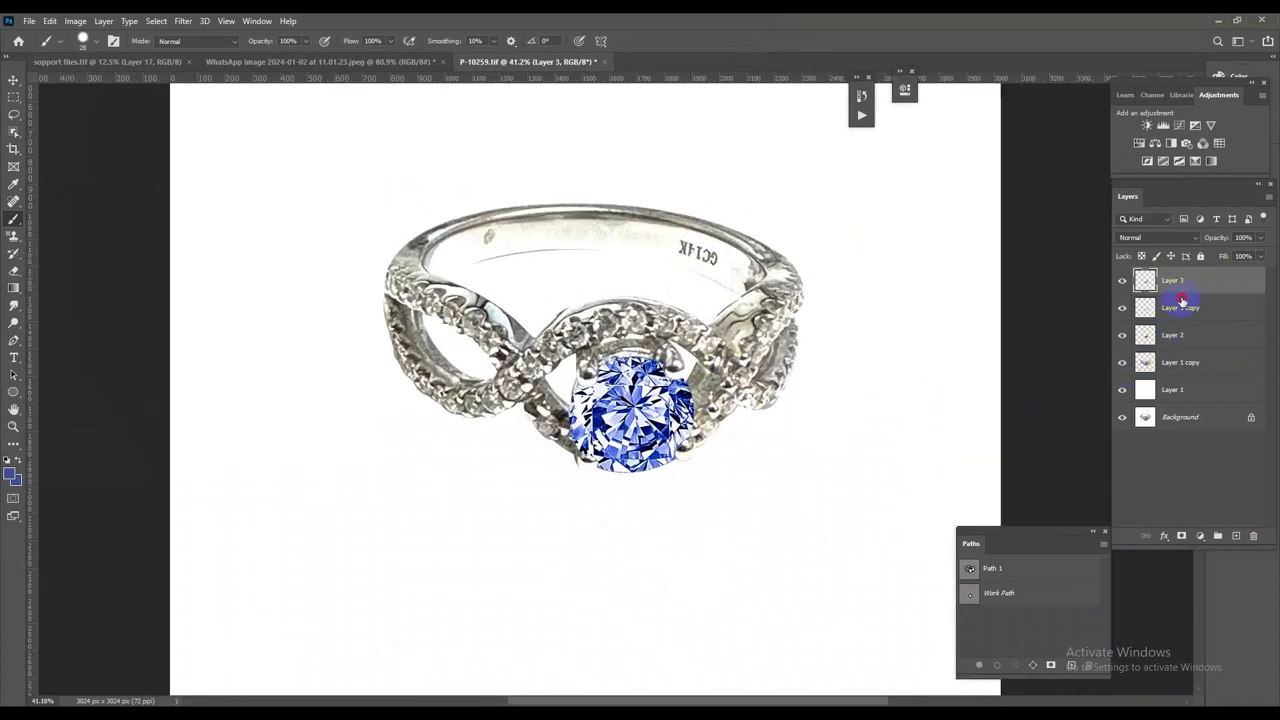
left_click(1182, 304)
key("ctrl+e")
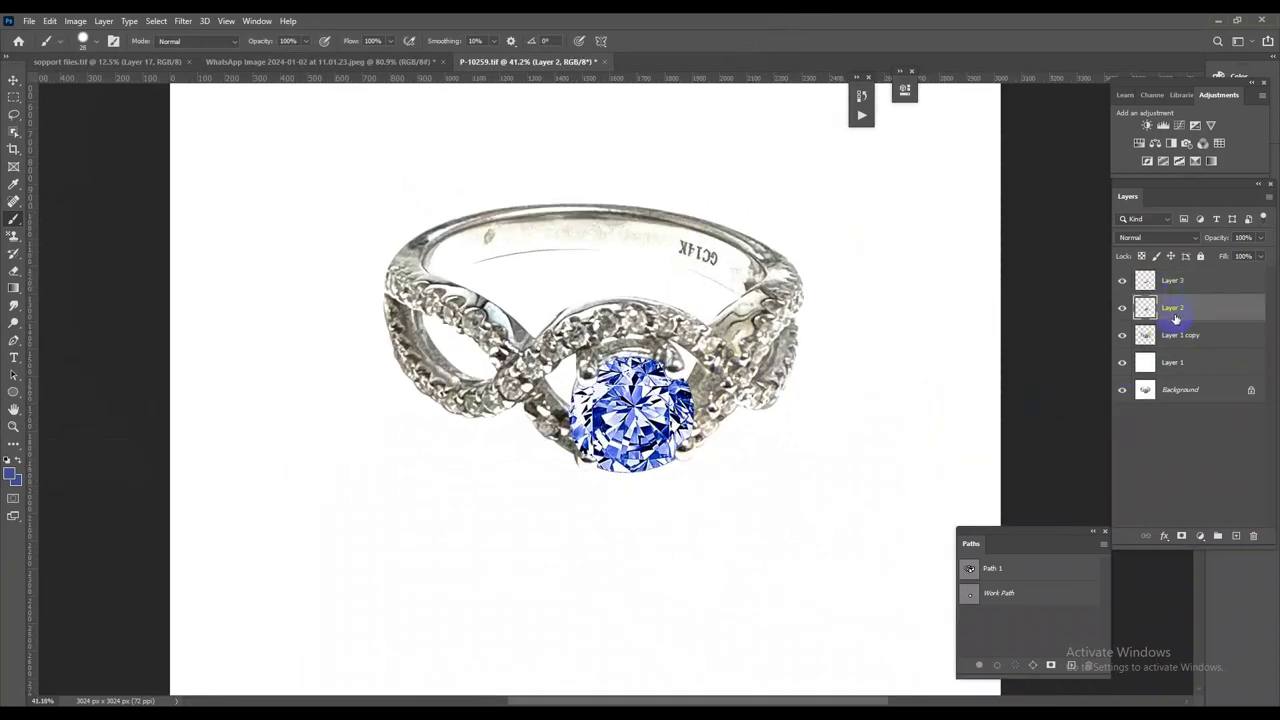
Toggle the bright blue diamond layer on and off to compare with the original stone
left_click(1121, 281)
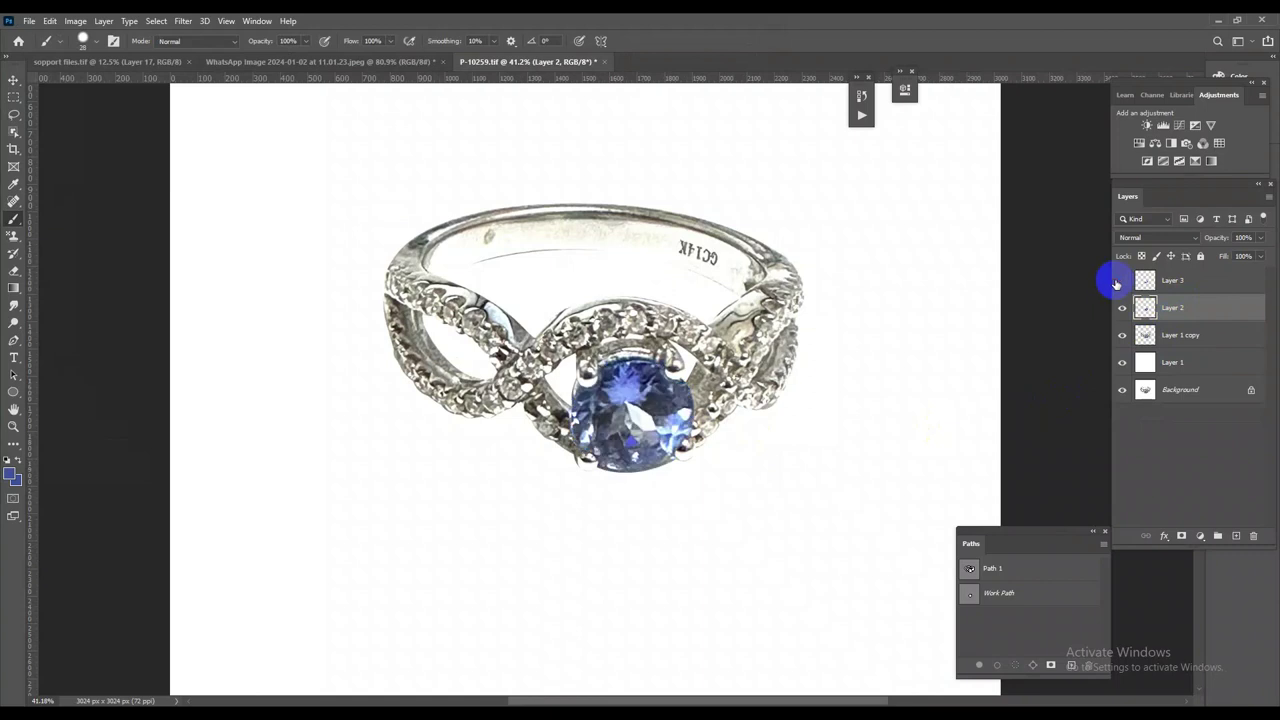
left_click(1118, 283)
left_click(1117, 284)
left_click(1114, 286)
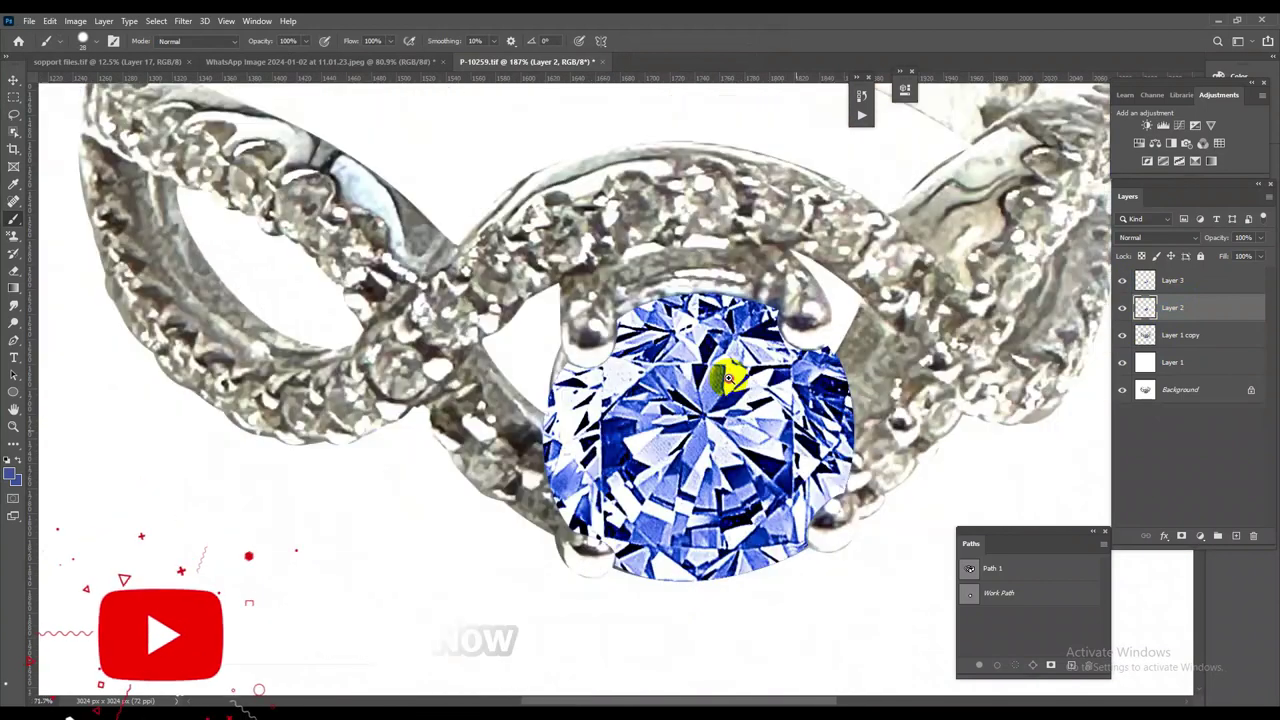
scroll(714, 408, "down", 5)
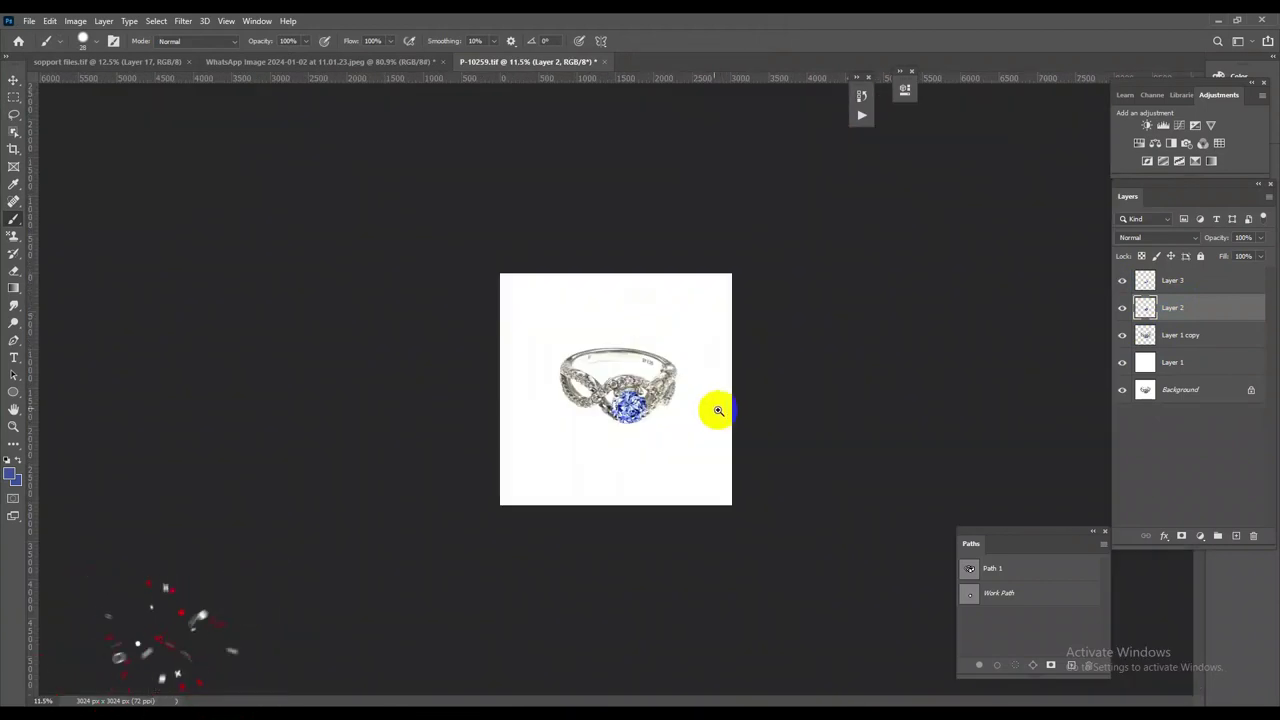
scroll(643, 430, "up", 4)
scroll(643, 430, "up", 3)
scroll(610, 388, "up", 2)
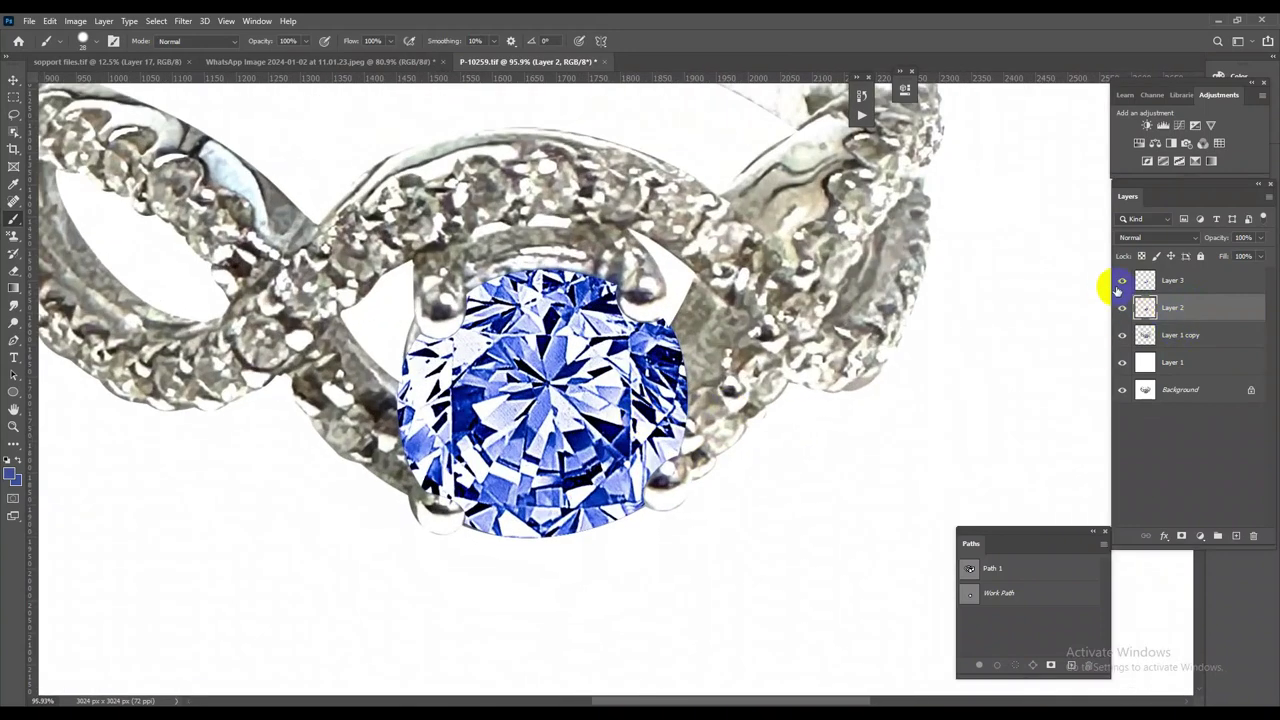
Hide the blue diamond Layer 3 and load Layer 2's stone outline as a selection
left_click(1126, 281)
left_click(1124, 281)
left_click(1124, 281)
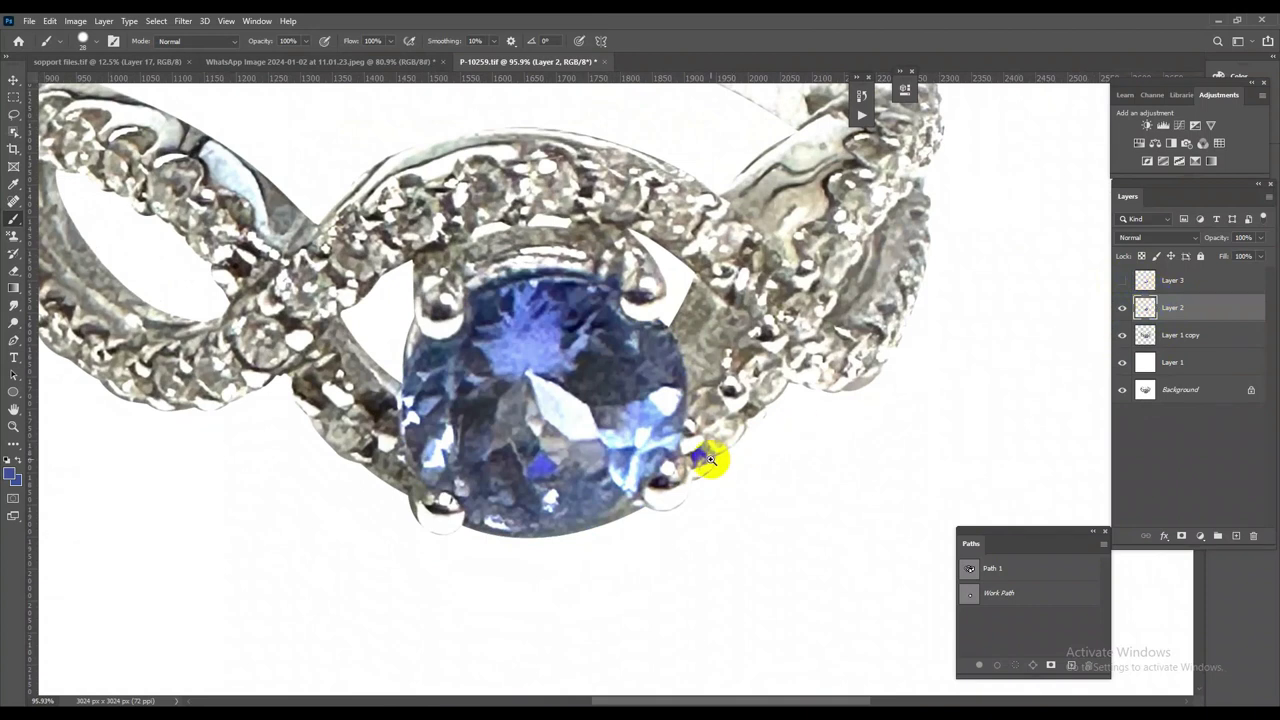
scroll(806, 425, "down", 3)
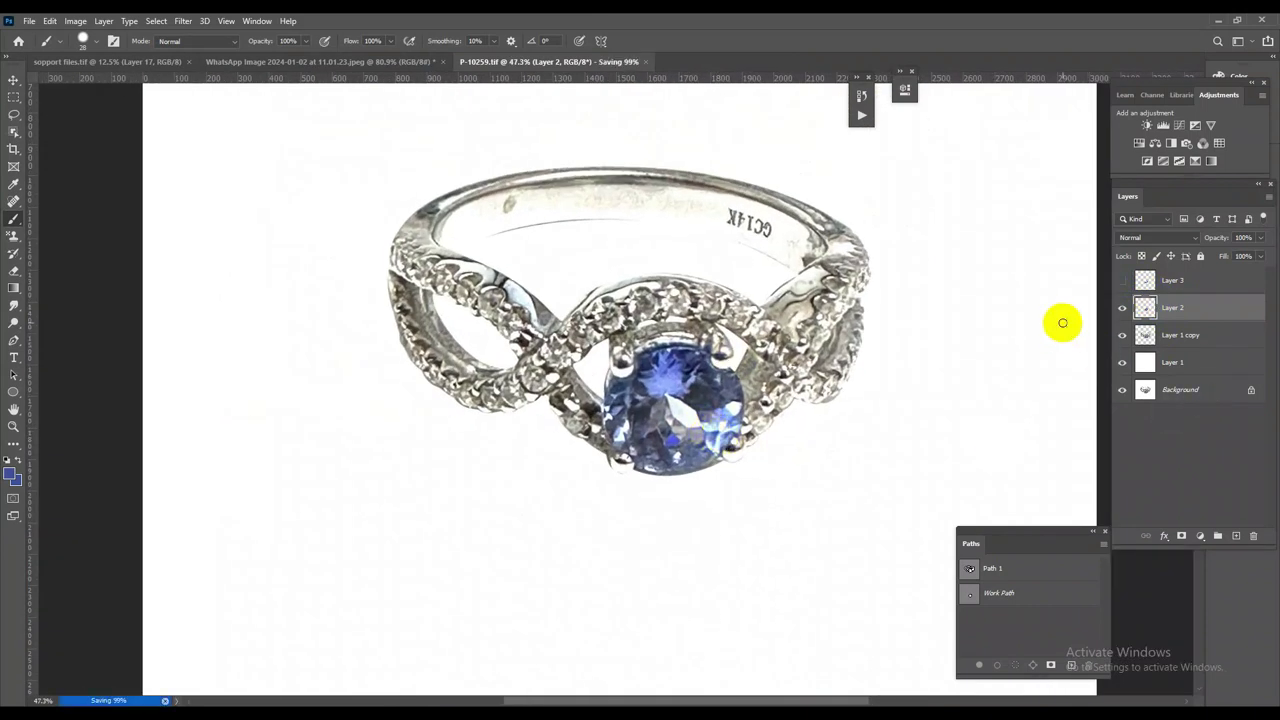
left_click(1145, 308, "ctrl")
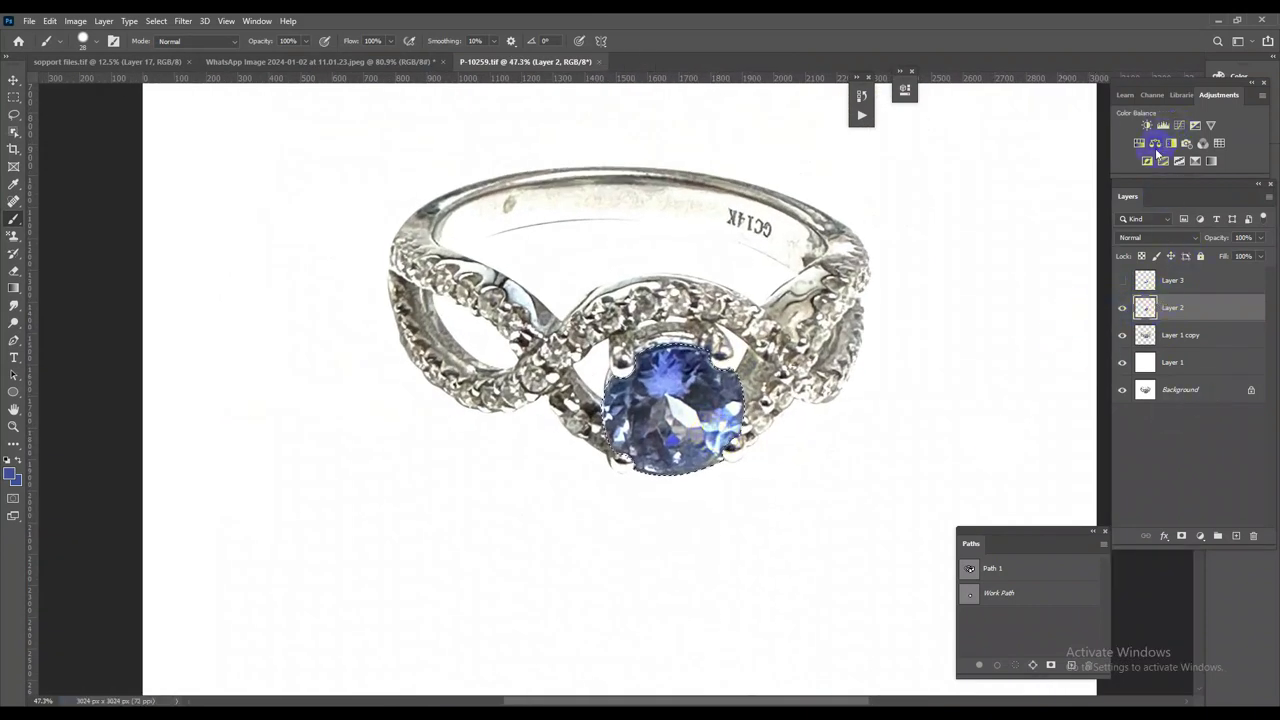
Give the original stone Texture +71, Clarity +27, Contrast +40, Sharpening 39, Noise Reduction 51 in Camera Raw
key("ctrl+shift+a")
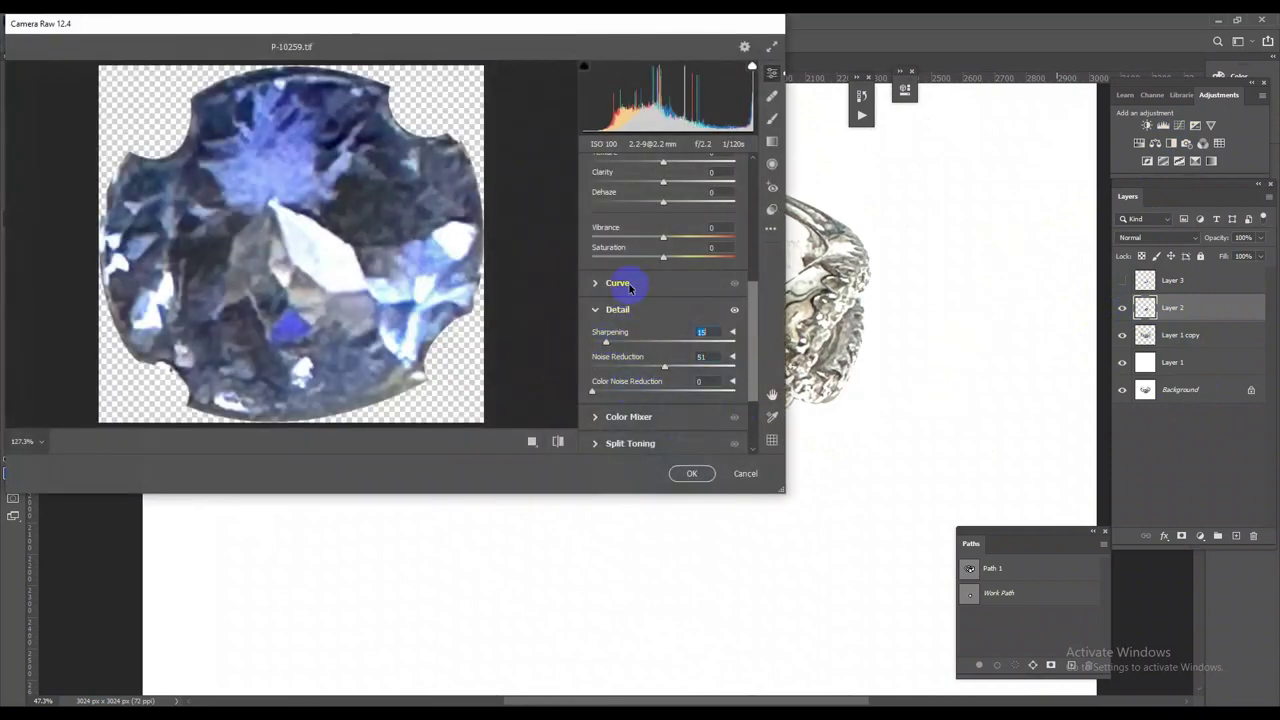
scroll(645, 308, "up", 2)
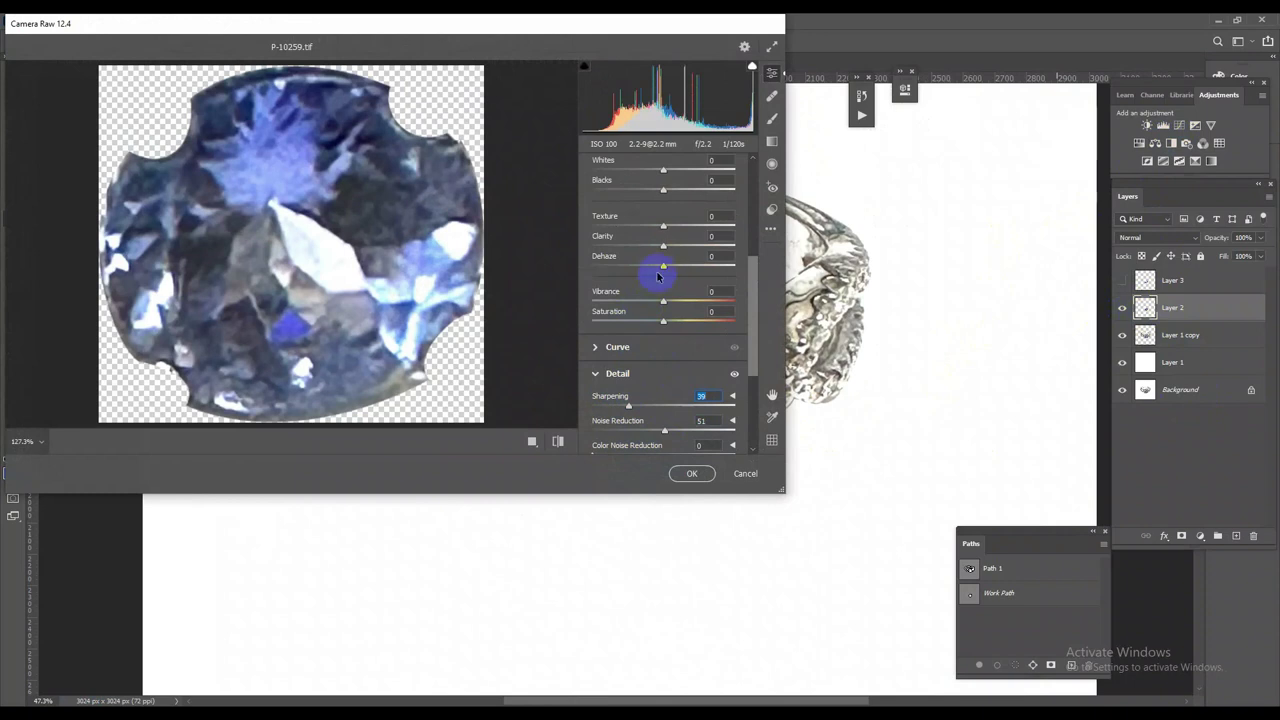
left_click_drag(662, 246, 698, 242)
scroll(663, 236, "up", 2)
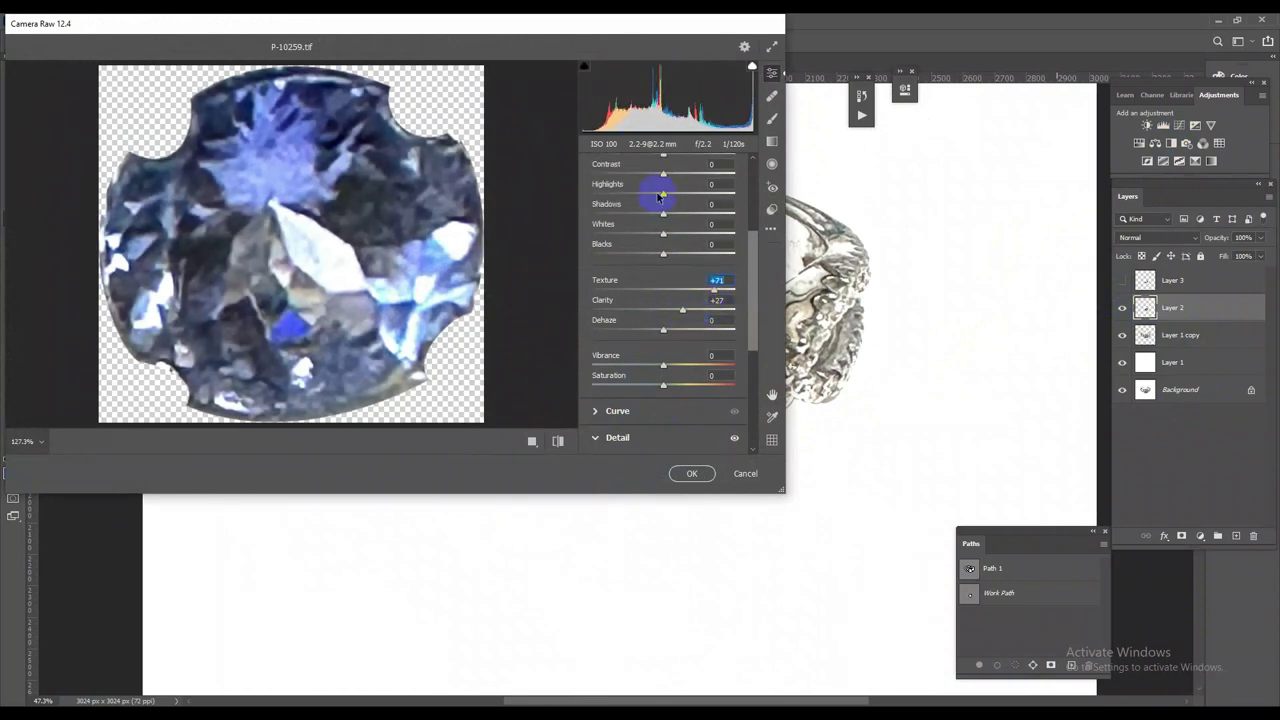
left_click_drag(663, 176, 691, 176)
left_click(741, 475)
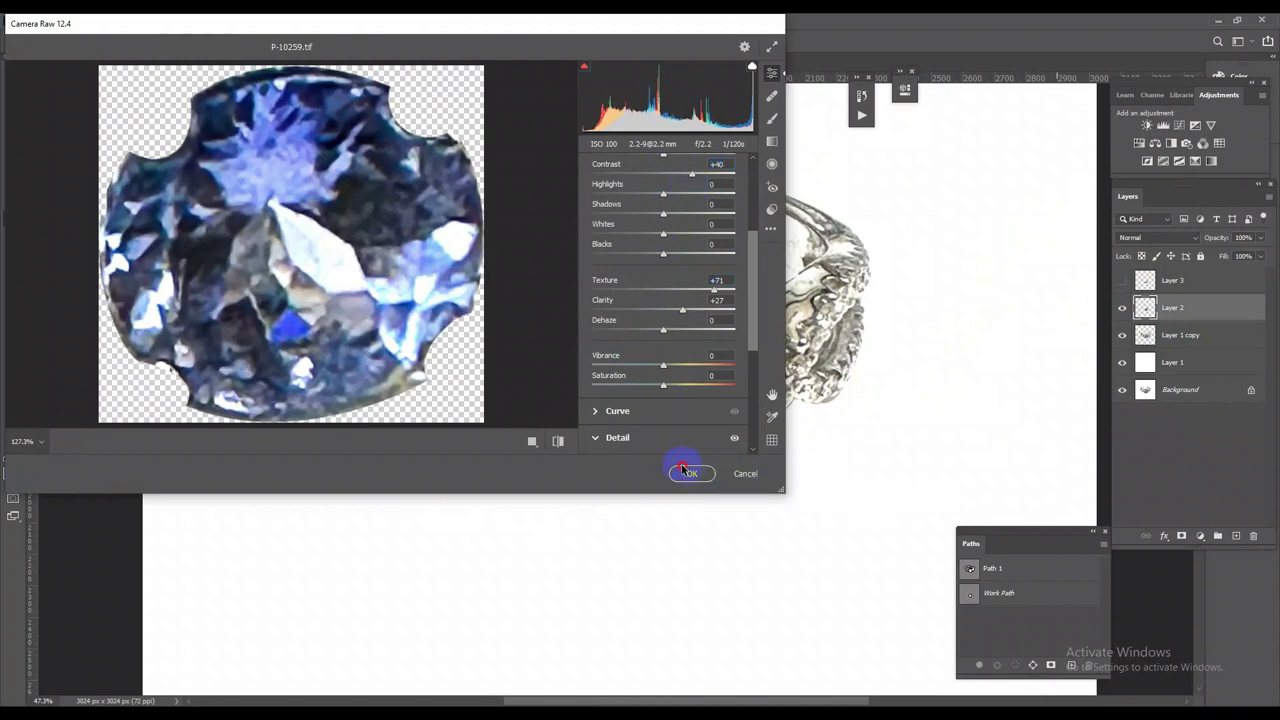
left_click(683, 471)
scroll(786, 329, "down", 5)
Zoom in on the ring and toggle Layer 2 to compare the stone
scroll(738, 448, "up", 5)
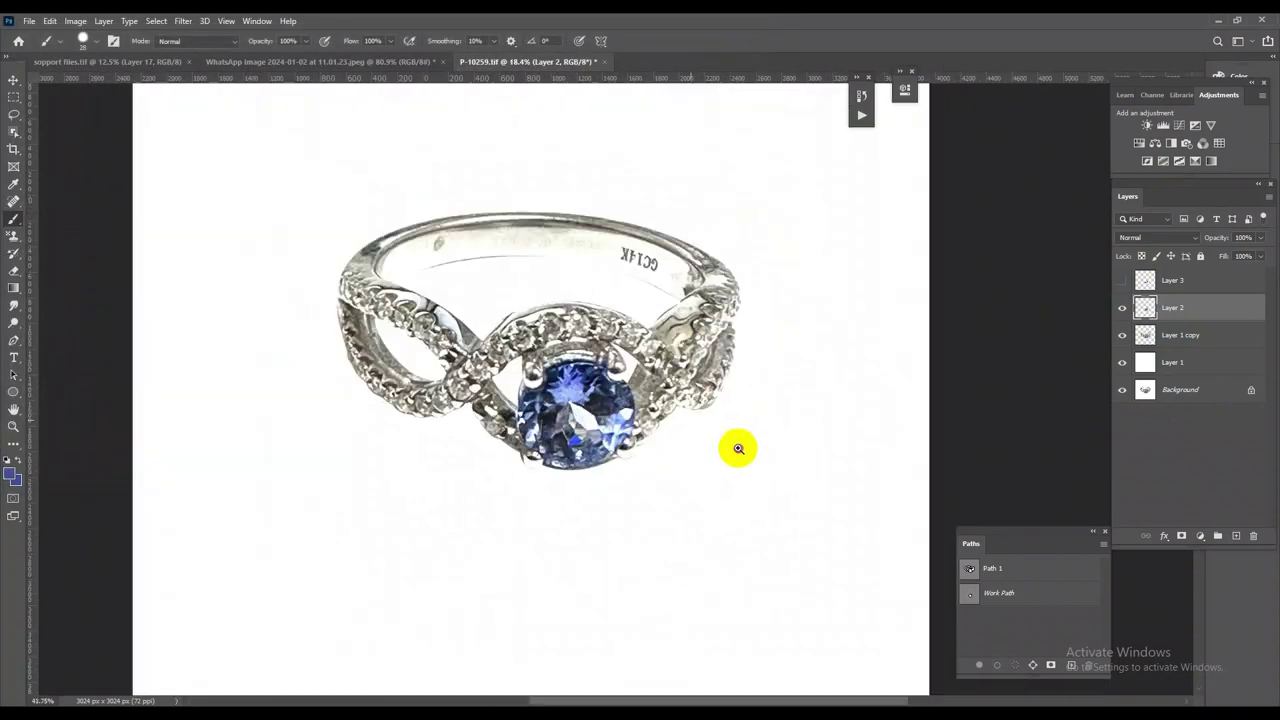
scroll(738, 448, "up", 3)
left_click(1155, 282, "ctrl")
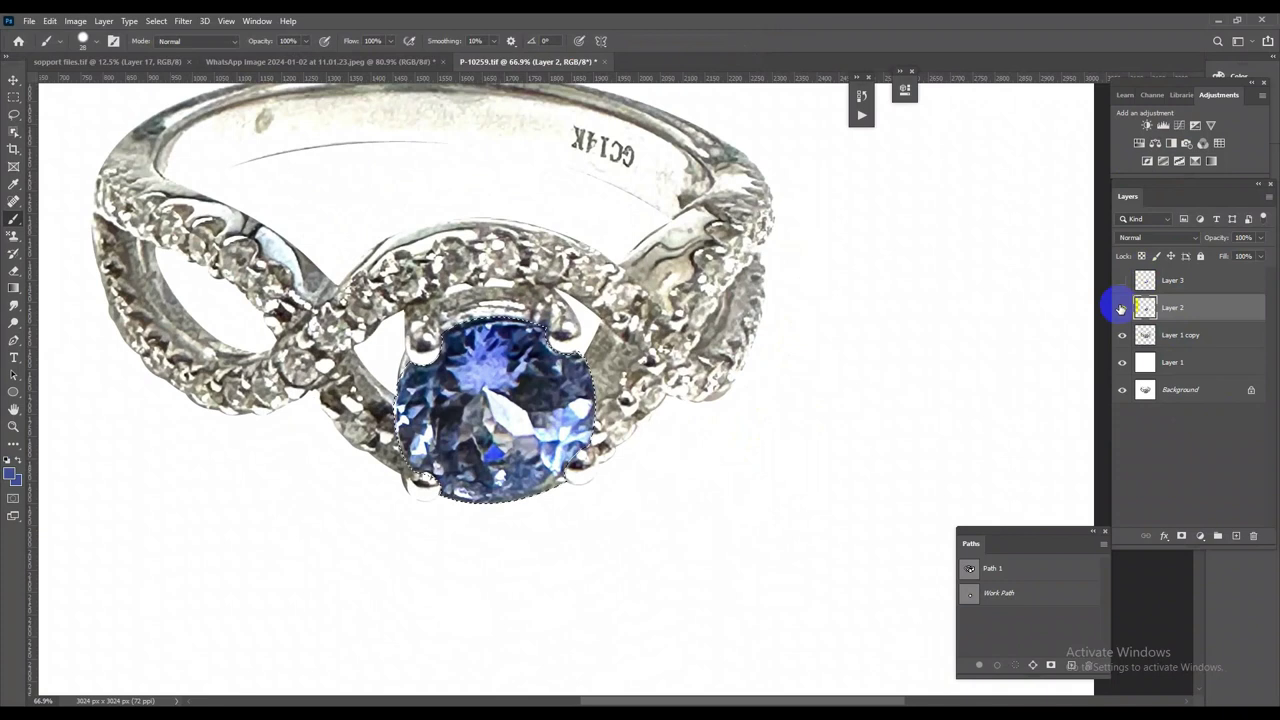
left_click(1121, 309)
left_click(1121, 309)
scroll(840, 360, "down", 3)
scroll(737, 400, "up", 1)
scroll(752, 408, "up", 1)
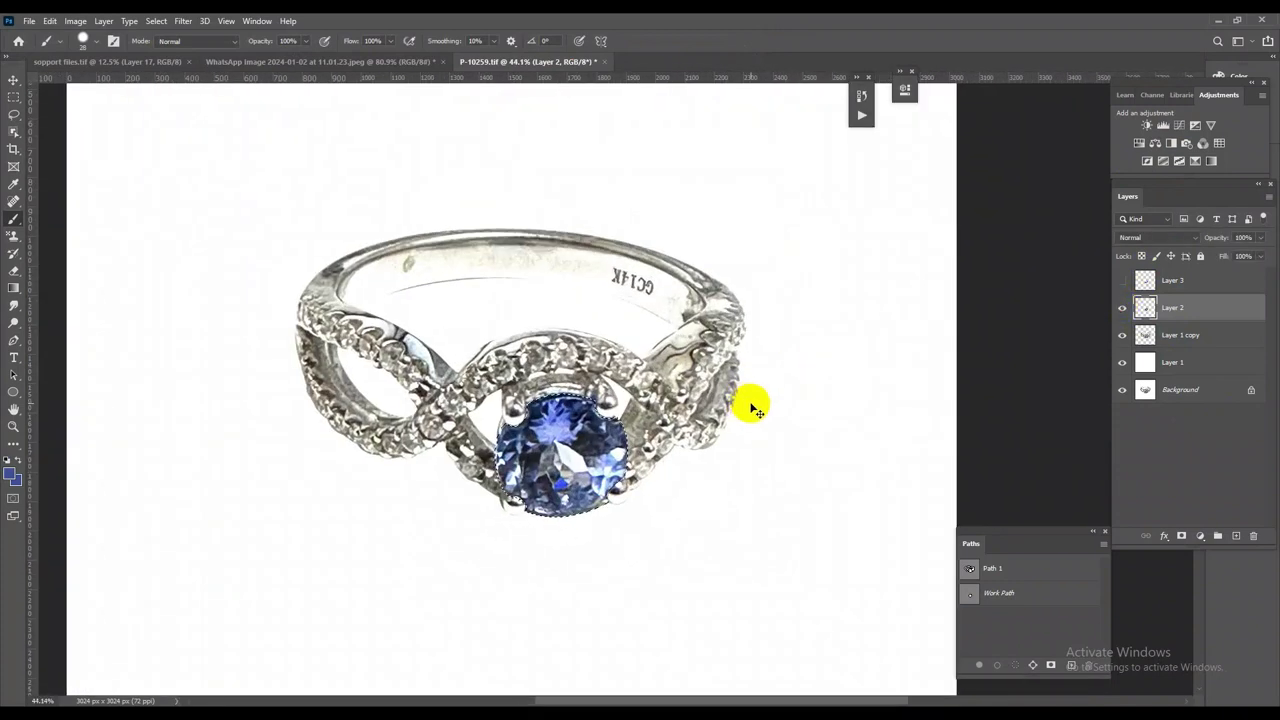
scroll(700, 357, "down", 3)
scroll(873, 402, "up", 5)
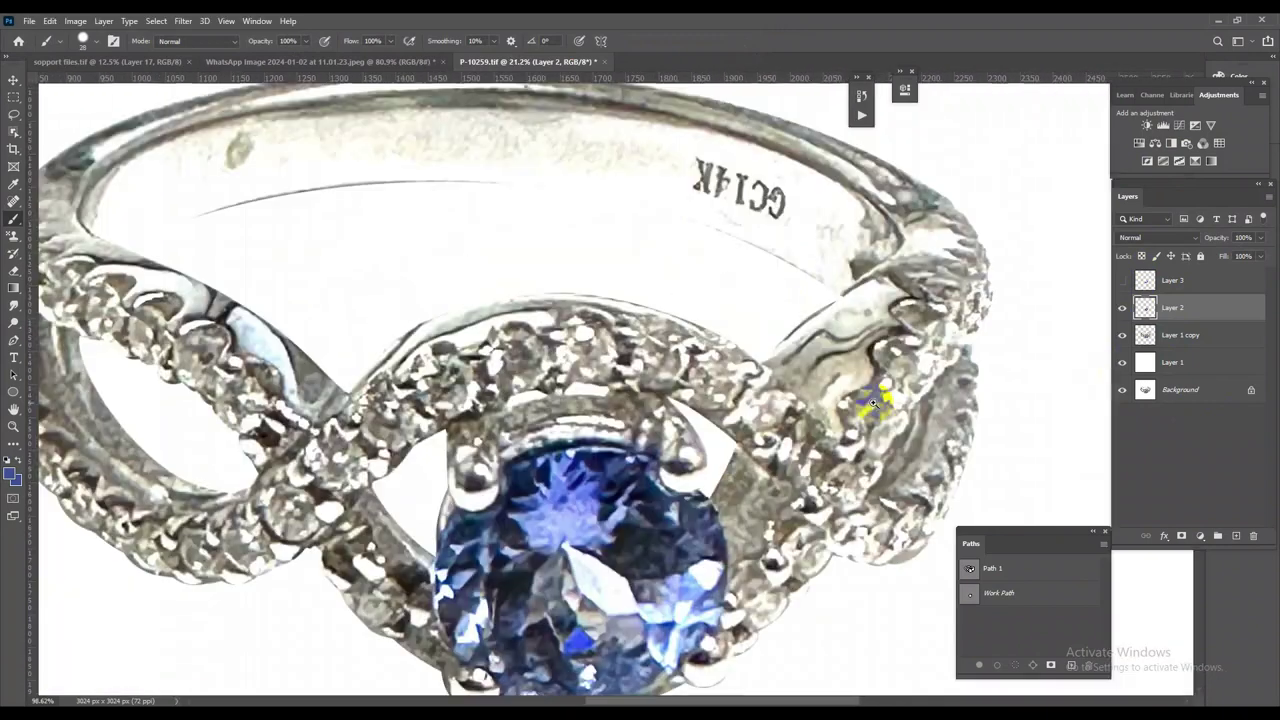
Rotate Layer 1 copy and the stone together by about 149°
left_click(1190, 334, "shift")
scroll(750, 425, "down", 2)
scroll(760, 403, "down", 2)
scroll(760, 403, "up", 1)
key("ctrl+t")
mouse_move(925, 331)
left_mouse_down()
mouse_move(595, 590)
mouse_move(610, 600)
mouse_move(598, 602)
left_mouse_up()
key("Return")
Inspect the engraved GC14K band, then switch to the sopport files.tif document
mouse_move(791, 560)
left_mouse_down()
mouse_move(816, 565)
mouse_move(723, 528)
left_mouse_up()
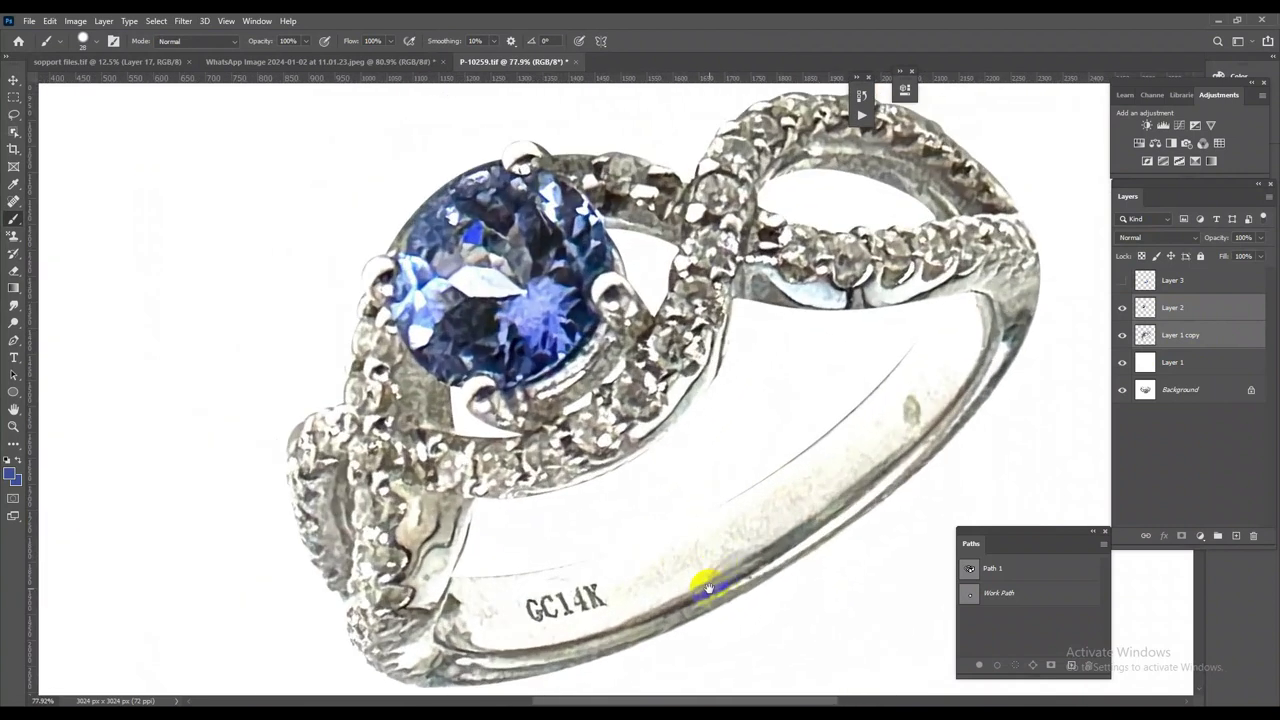
left_click_drag(694, 580, 671, 473)
scroll(673, 497, "down", 2)
scroll(791, 477, "down", 2)
scroll(695, 533, "up", 2)
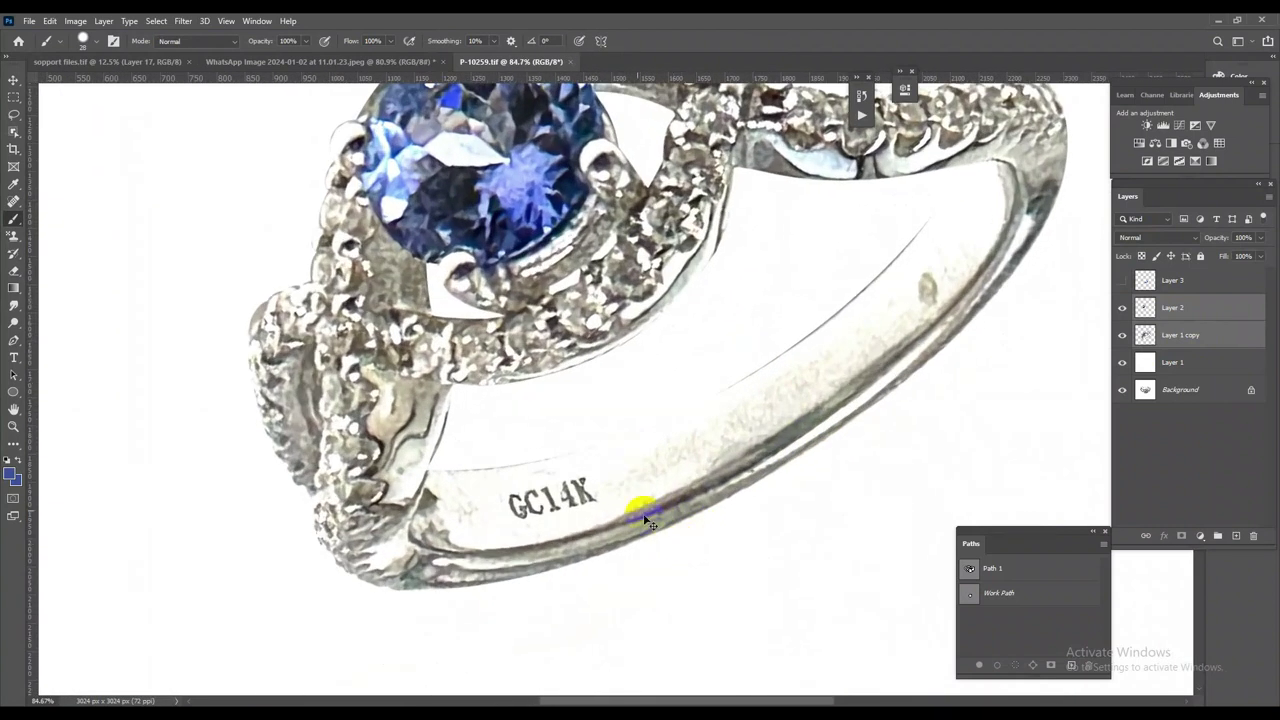
scroll(648, 520, "up", 1)
scroll(603, 471, "down", 3)
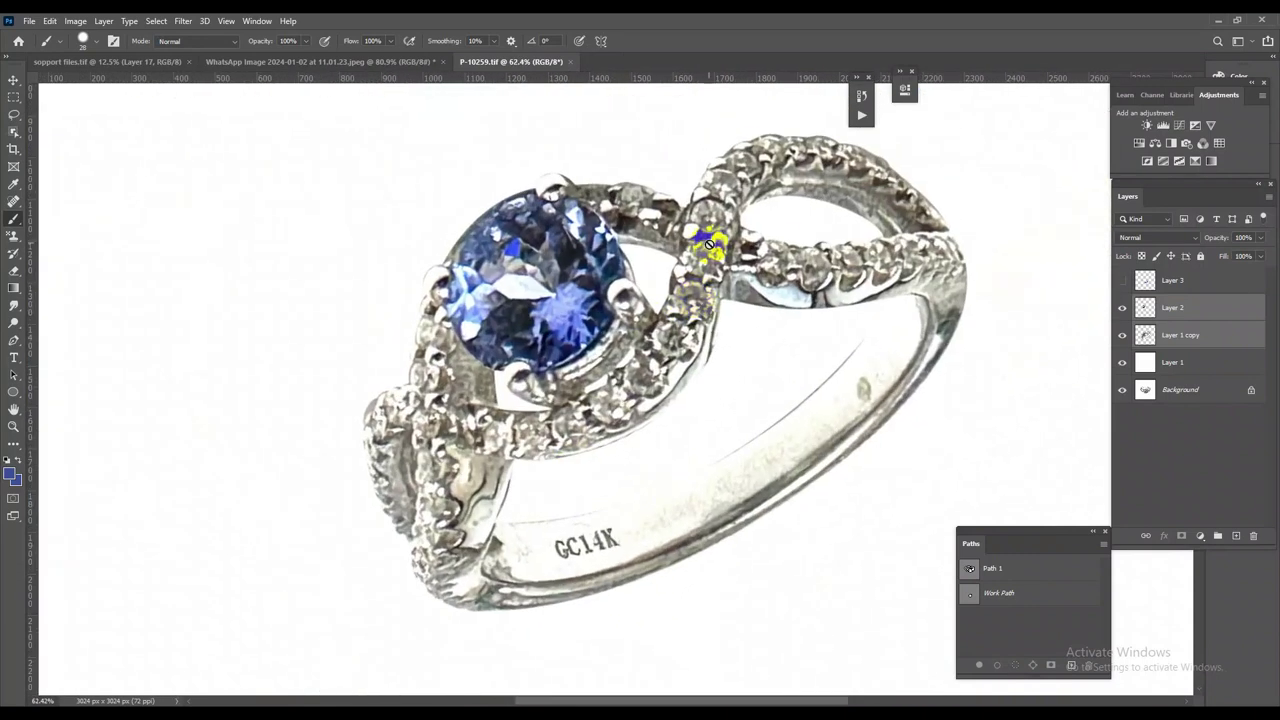
scroll(728, 286, "up", 2)
scroll(728, 357, "down", 1)
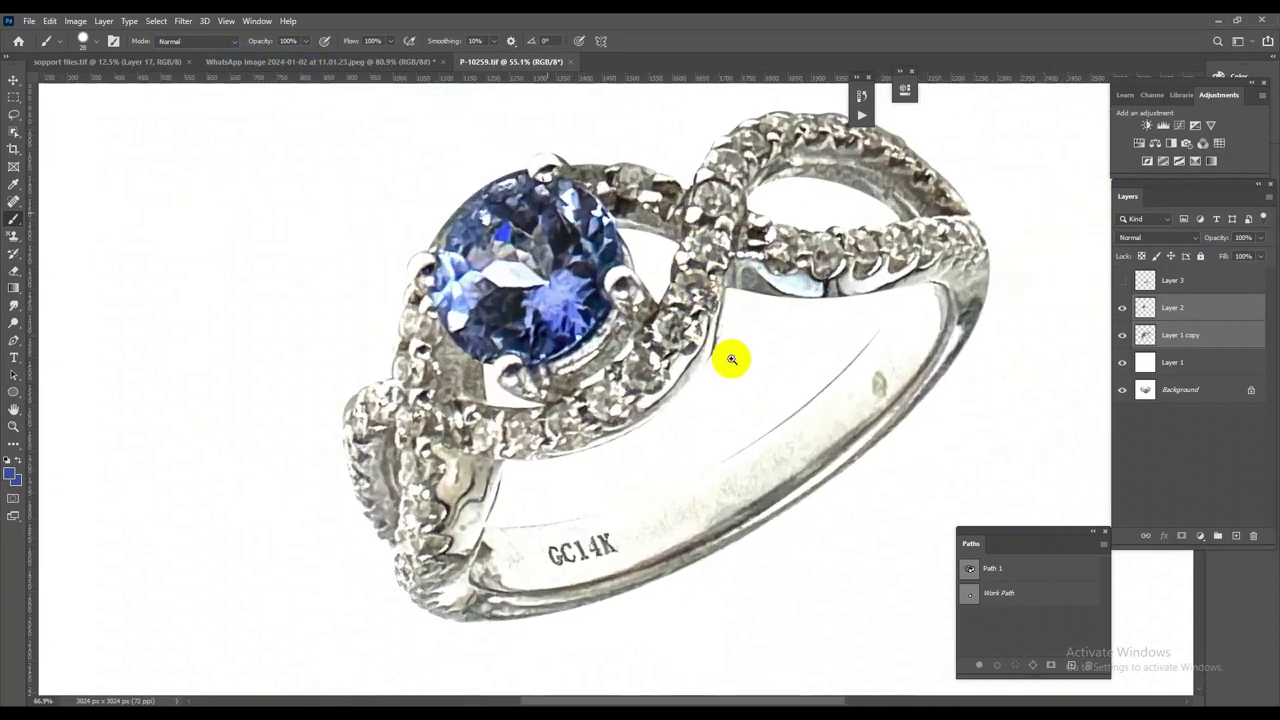
left_click(95, 62)
Copy the Layer 7 diamond from the support sheet into P-10259.tif as new Layer 4
left_click(13, 80)
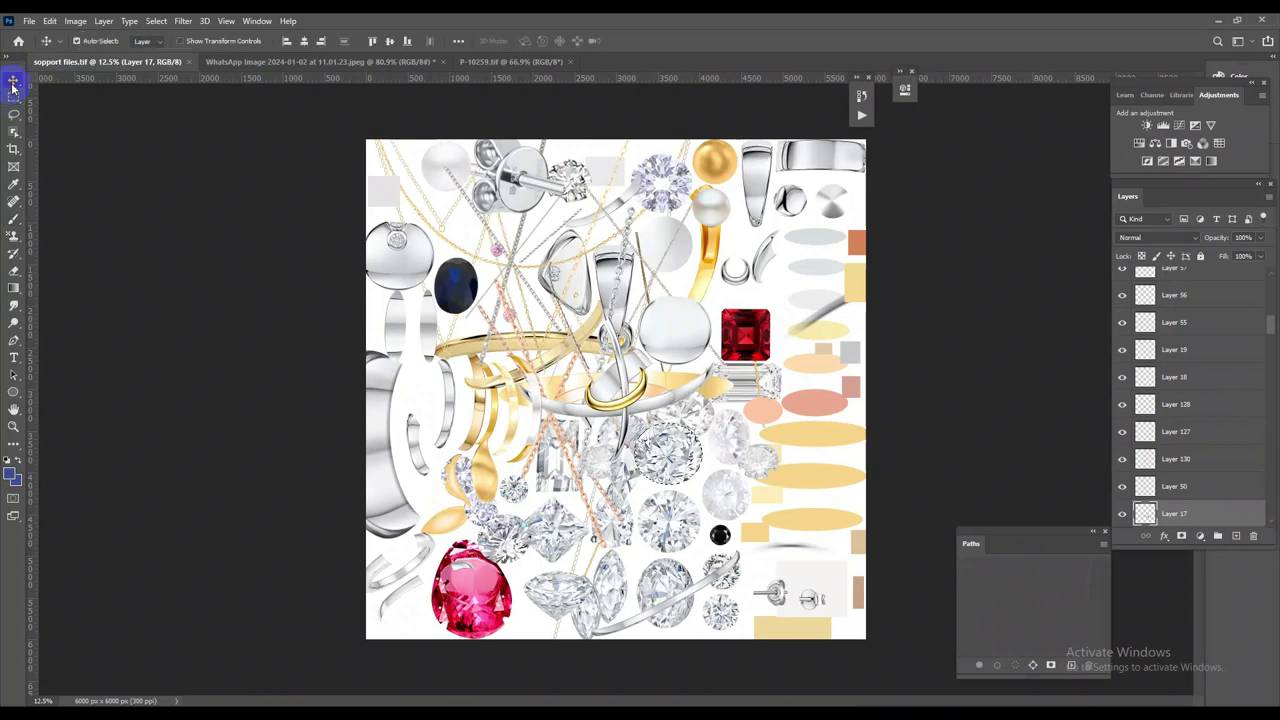
left_click(651, 571)
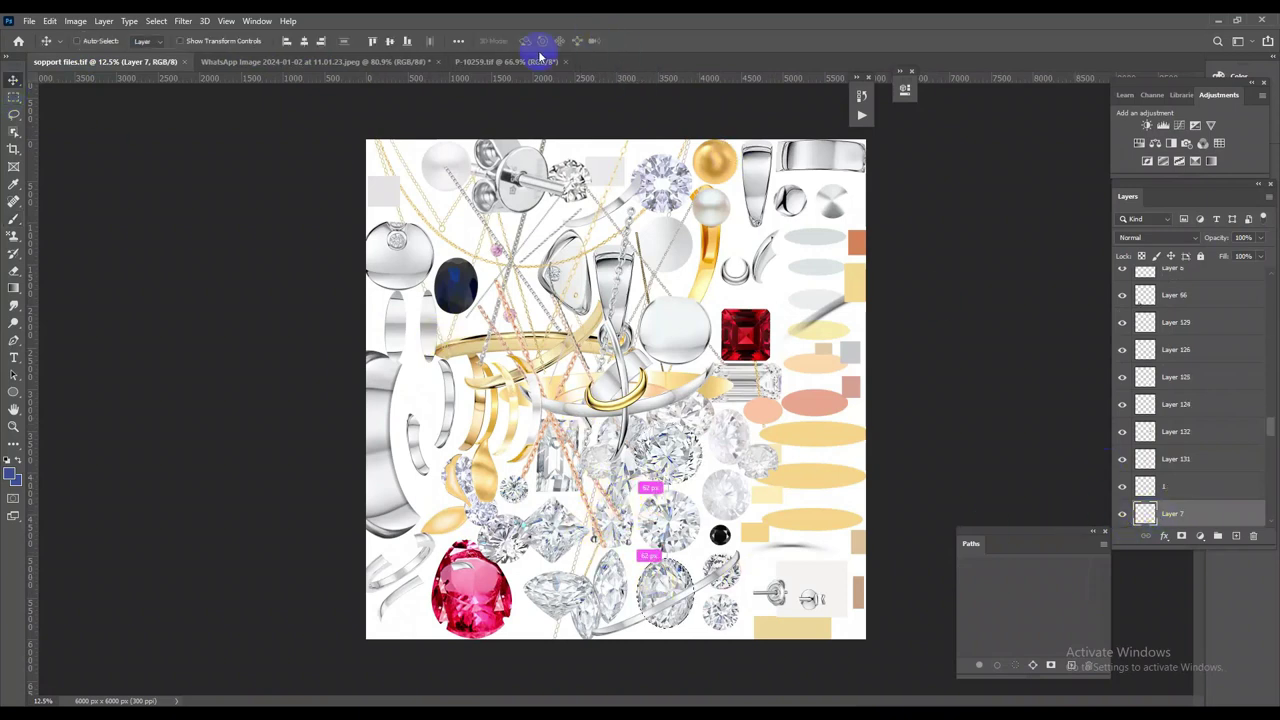
left_click(505, 62)
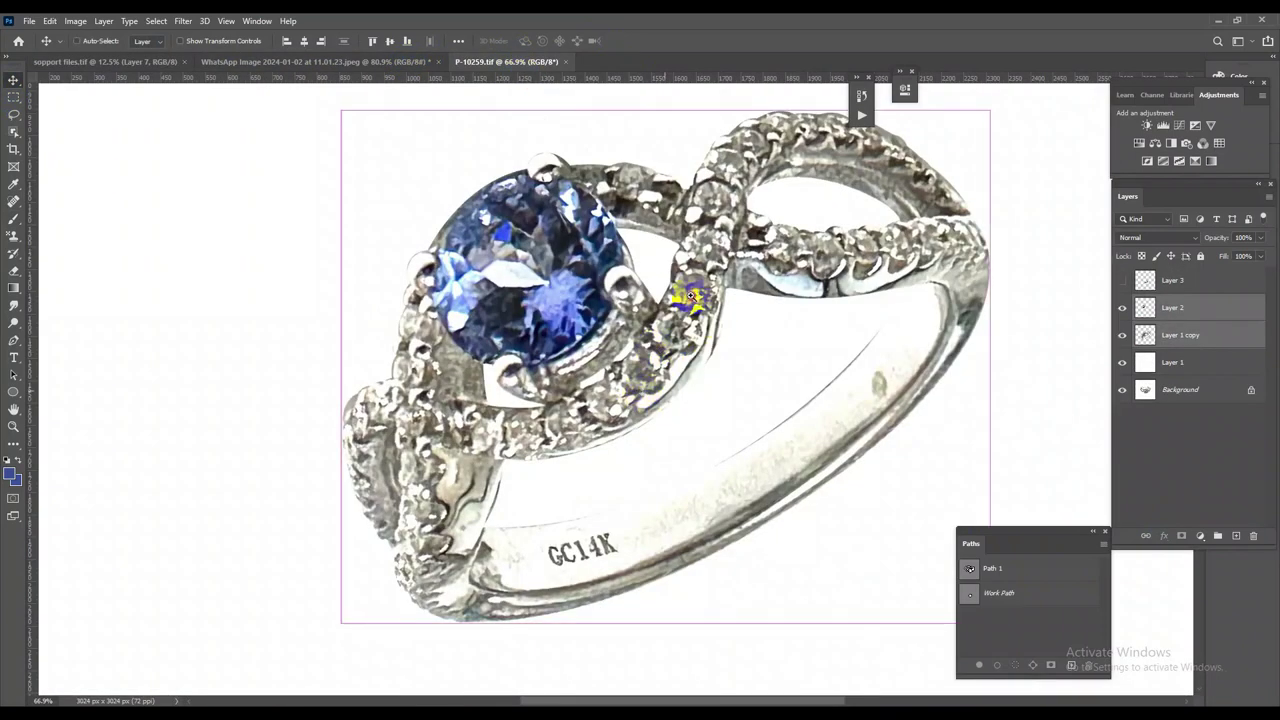
scroll(684, 407, "down", 1)
scroll(684, 407, "up", 5)
left_click(1168, 312)
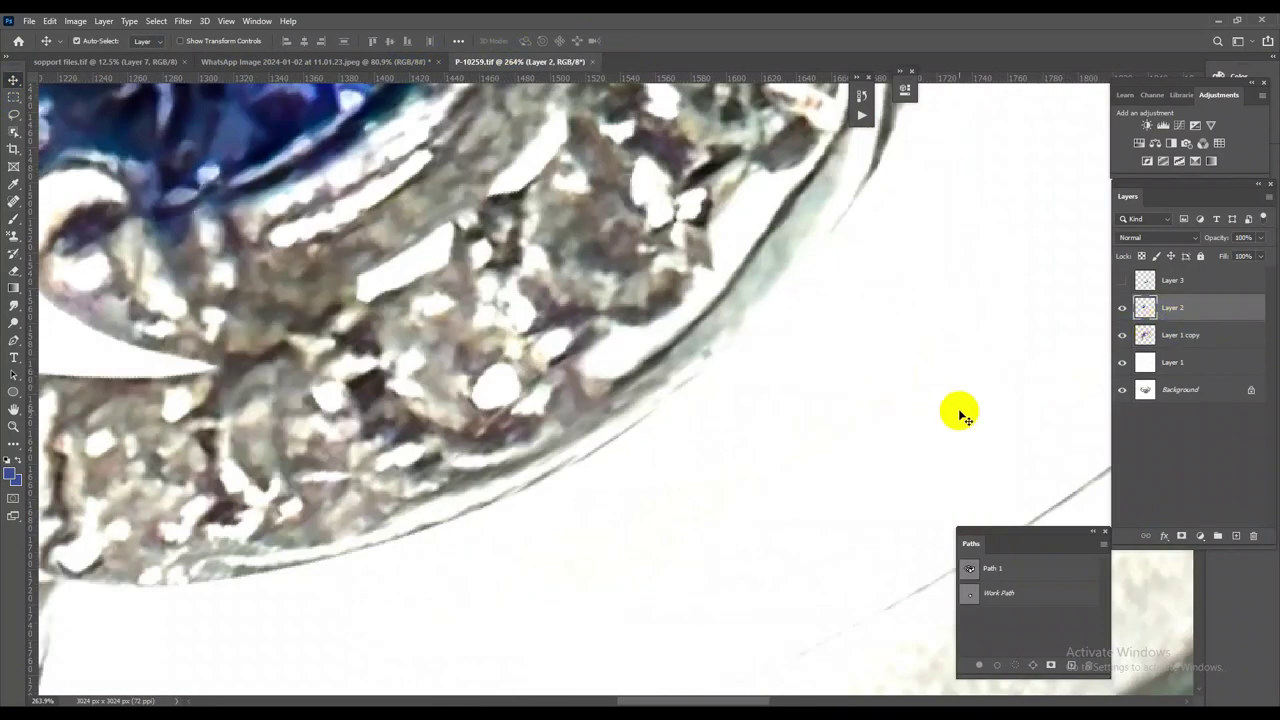
scroll(605, 373, "down", 3)
scroll(720, 323, "down", 2)
key("ctrl+j")
scroll(734, 366, "up", 3)
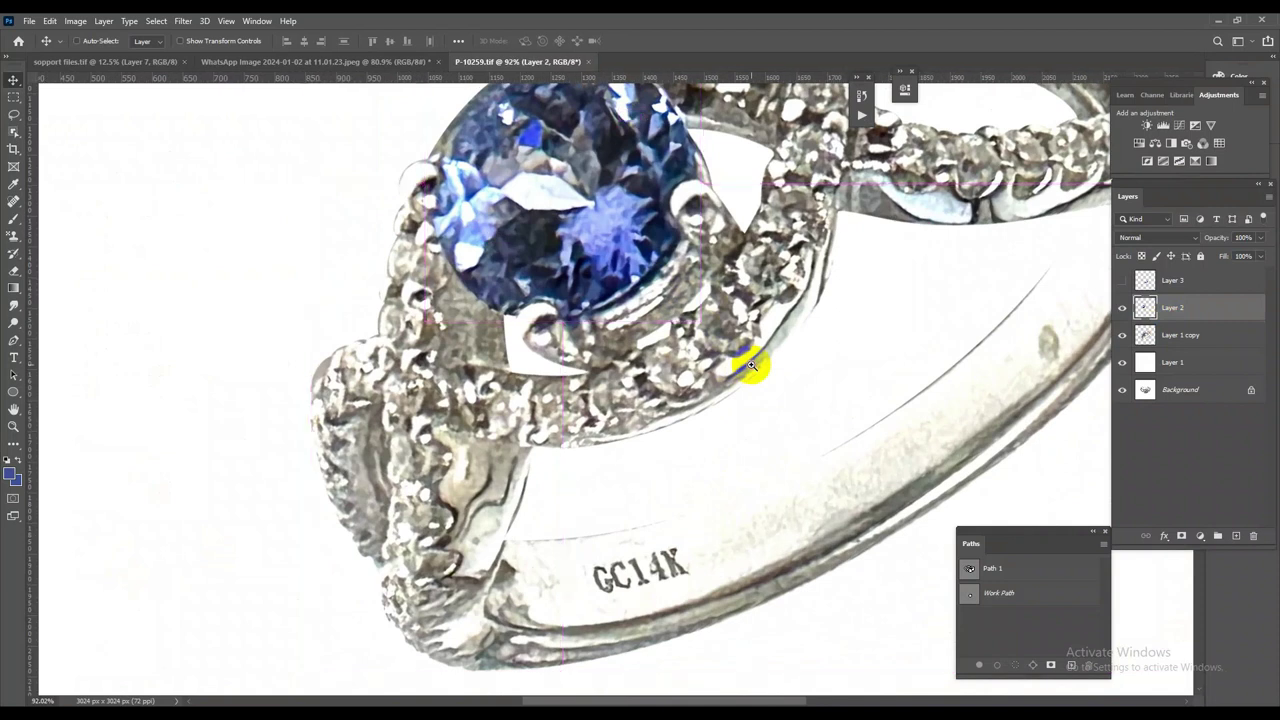
key("ctrl+t")
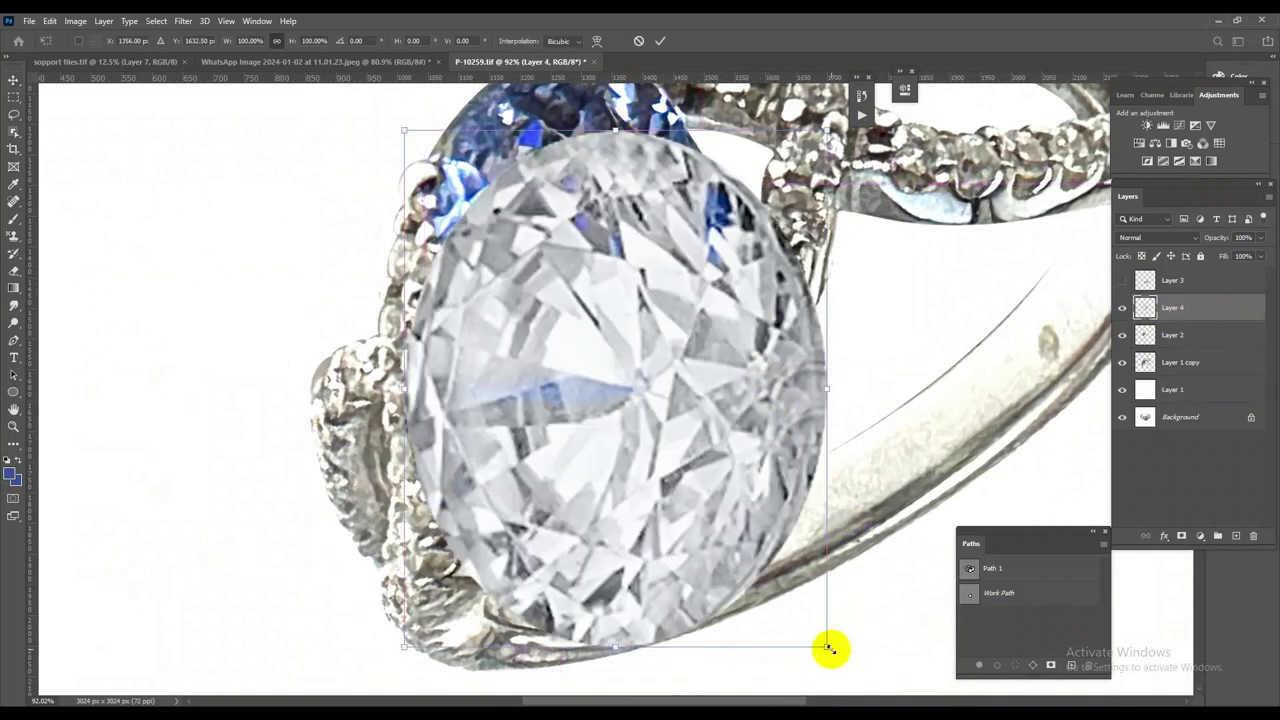
Shrink the diamond to about 16%, place it on a pavé stone, and tilt it along the ring edge
left_click_drag(829, 648, 653, 431)
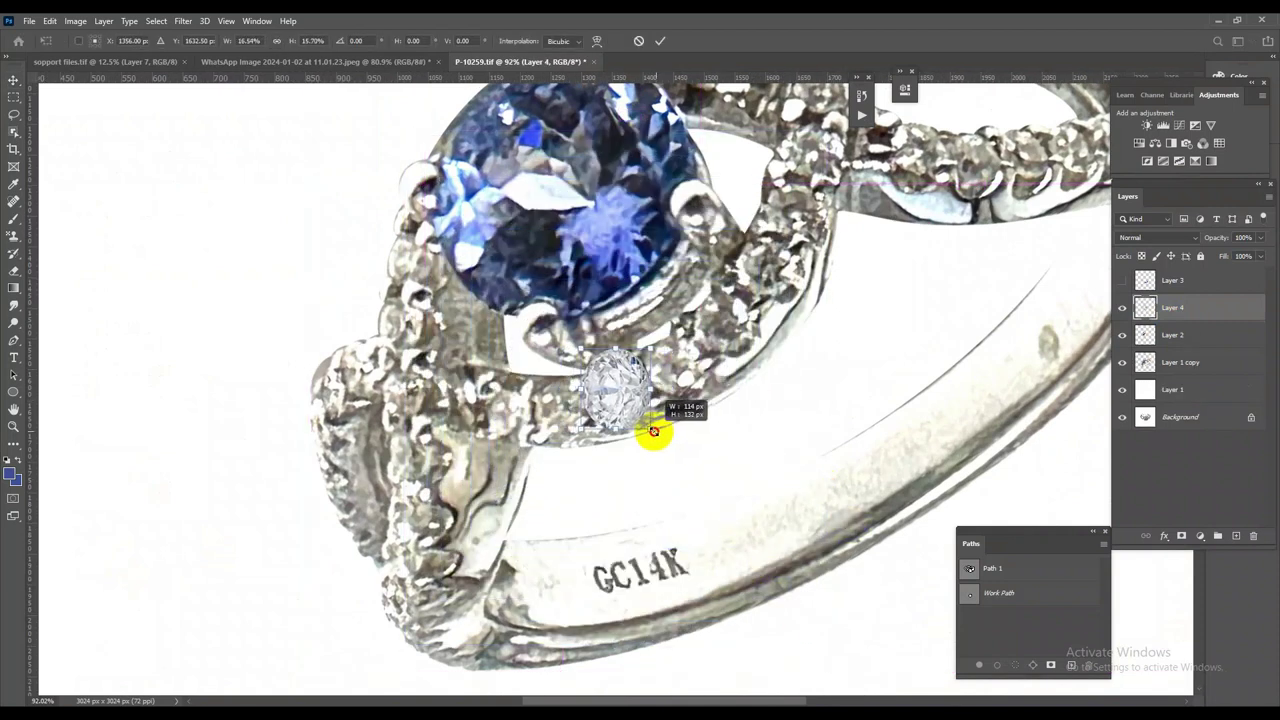
mouse_move(625, 407)
left_mouse_down()
mouse_move(540, 470)
mouse_move(585, 483)
mouse_move(634, 428)
mouse_move(815, 318)
mouse_move(880, 211)
mouse_move(863, 214)
left_mouse_up()
key("Return")
key("ctrl+t")
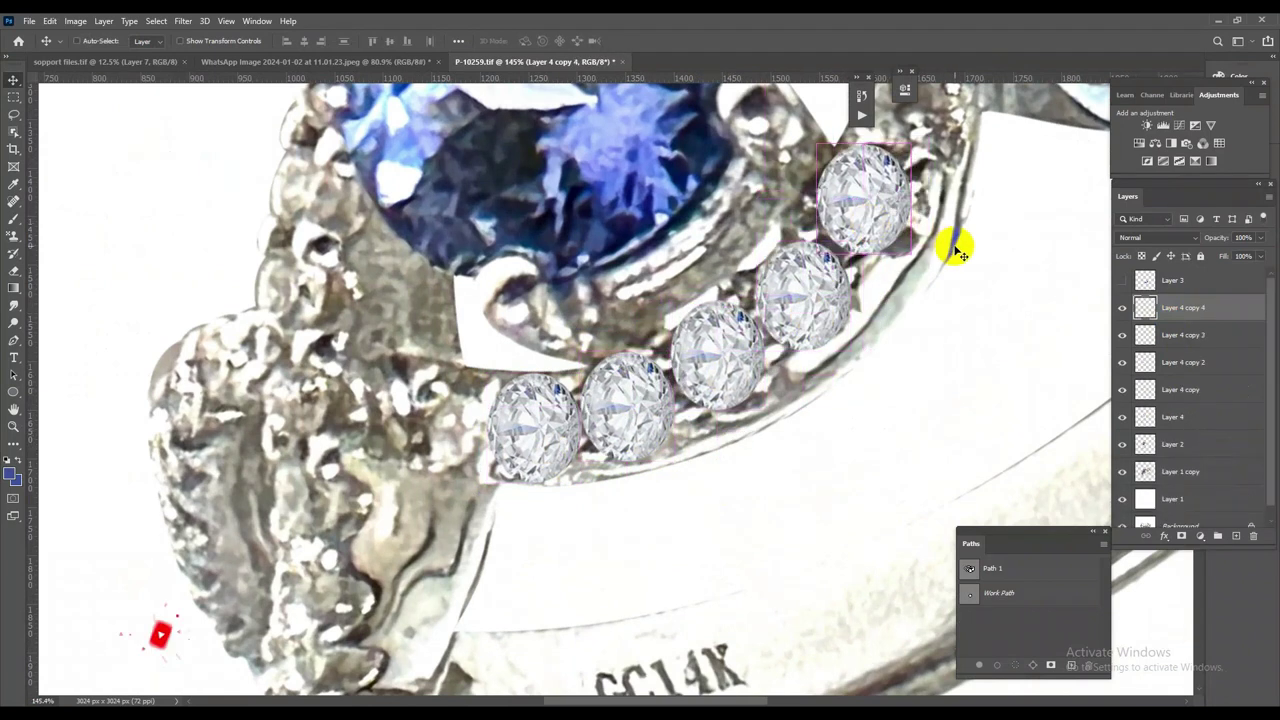
left_click_drag(957, 249, 889, 308)
key("Return")
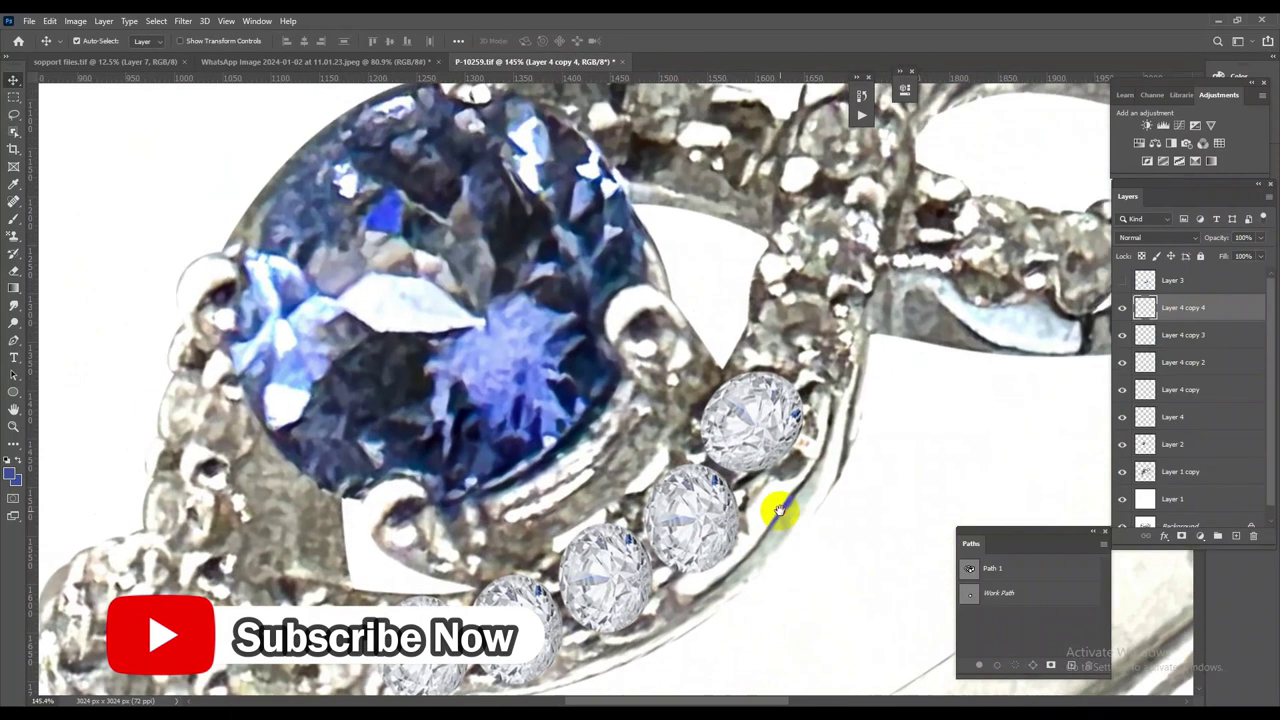
Rotate the small diamond slightly and copy it up to the next halo setting
key("ctrl+t")
left_click_drag(814, 477, 811, 485)
key("Return")
mouse_move(775, 440)
left_mouse_down()
mouse_move(828, 251)
mouse_move(855, 320)
mouse_move(862, 288)
left_mouse_up()
key("ctrl+t")
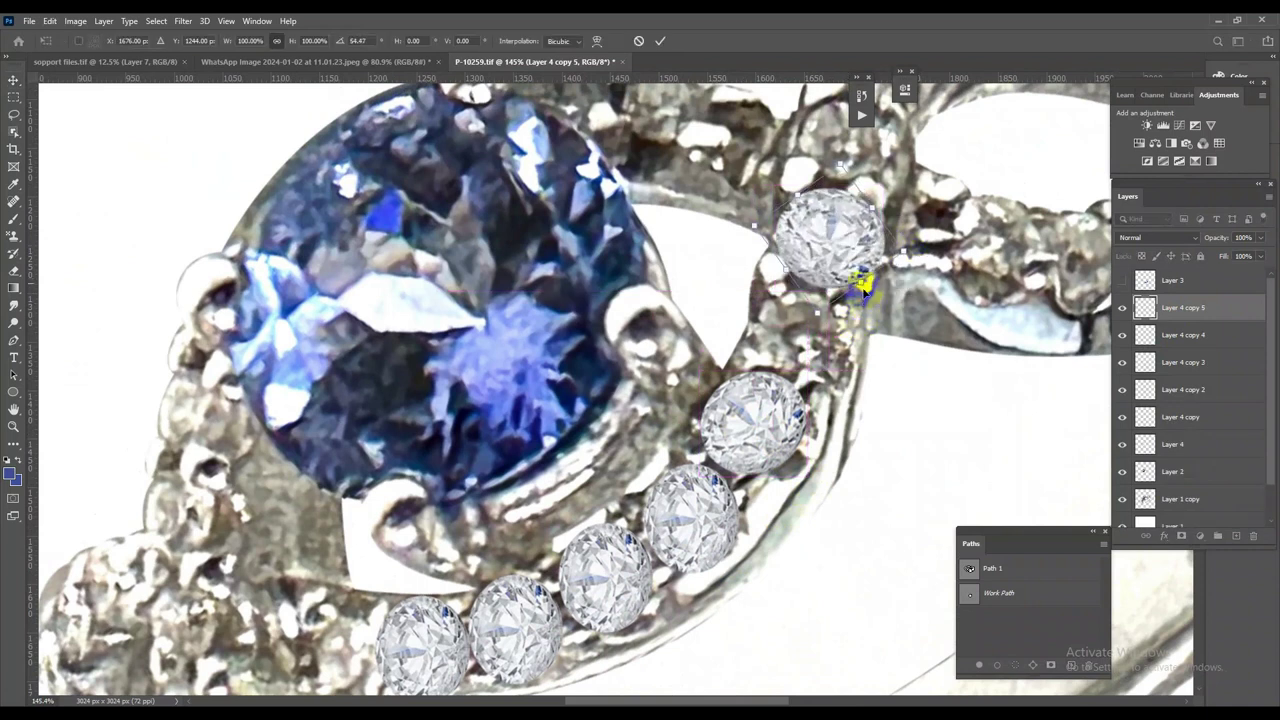
left_click_drag(840, 170, 836, 184)
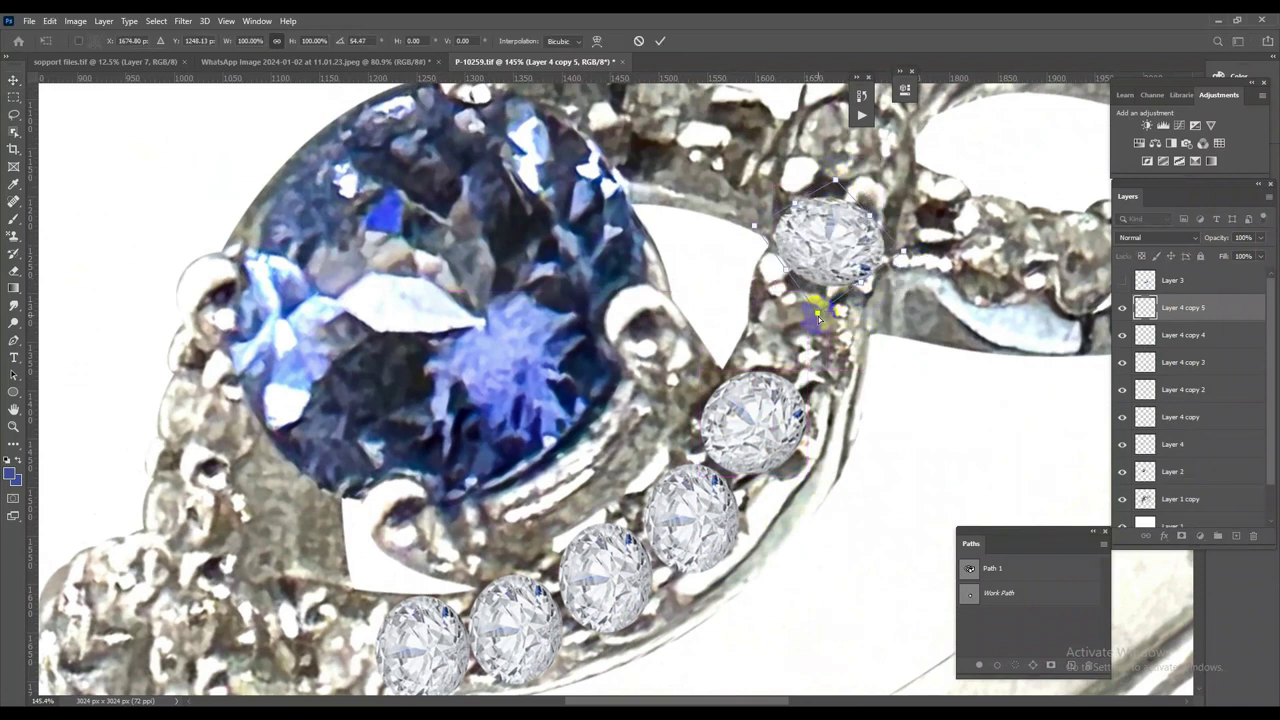
key("Return")
Copy further diamonds onto the lower settings, shrinking each to fit its stone
left_click(828, 265)
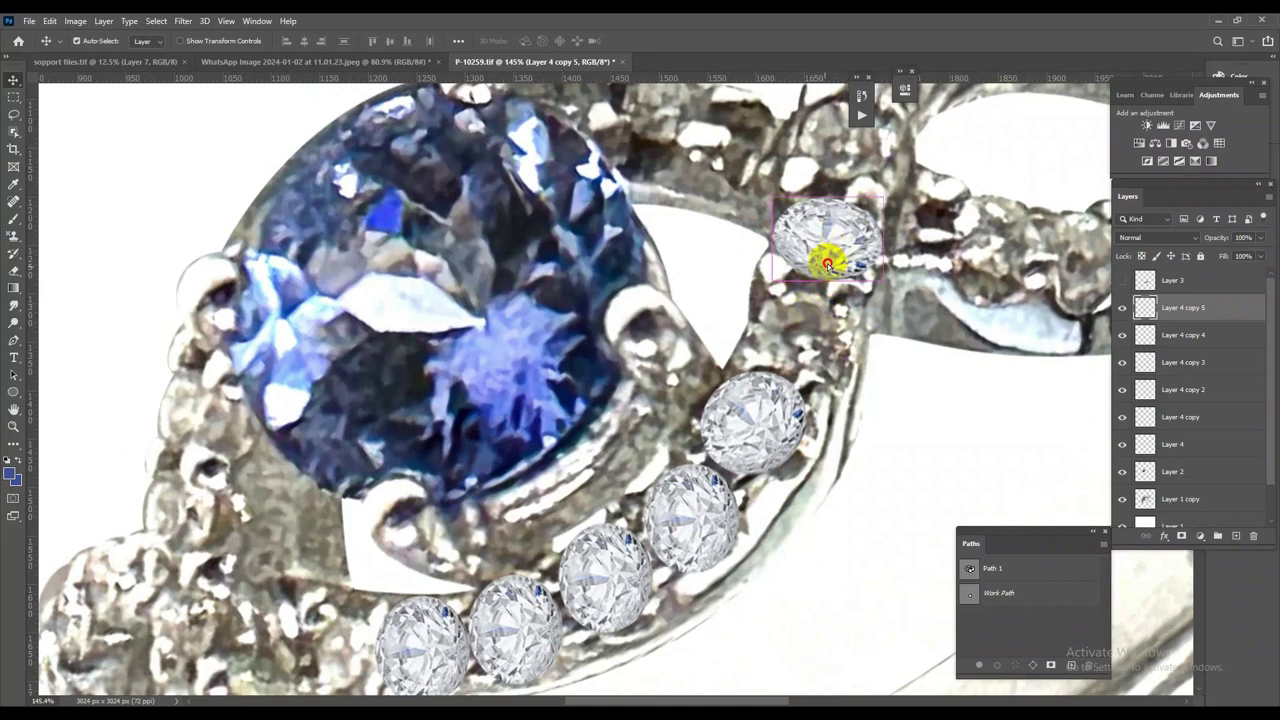
left_click_drag(828, 265, 808, 343, "alt")
mouse_move(837, 246)
left_mouse_down()
mouse_move(767, 513)
mouse_move(932, 261)
mouse_move(1013, 286)
mouse_move(948, 272)
mouse_move(759, 364)
left_mouse_up()
key("ctrl+t")
scroll(943, 249, "up", 3)
key("Return")
mouse_move(673, 635)
left_mouse_down()
mouse_move(583, 483)
mouse_move(457, 428)
mouse_move(329, 420)
left_mouse_up()
Copy the top diamond to the ring's right end, rotated and narrowed to follow the band's curve
scroll(711, 316, "right", 10)
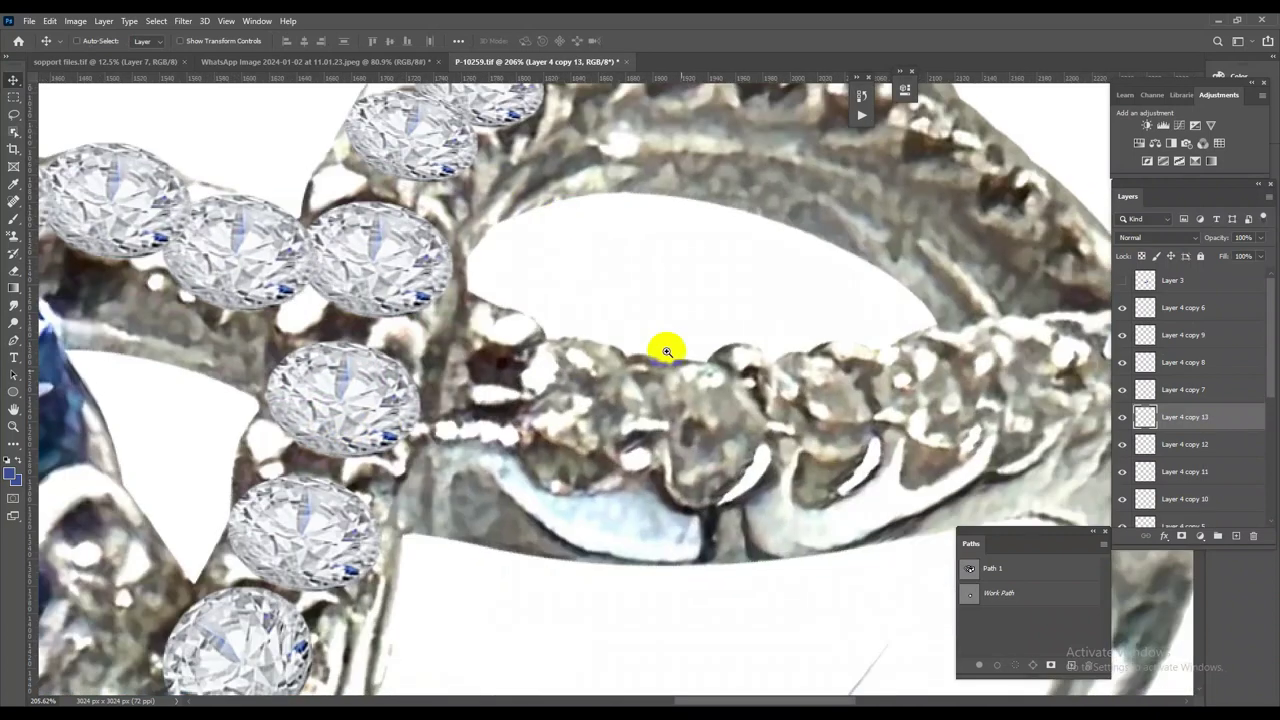
scroll(897, 114, "right", 5)
left_click_drag(380, 240, 909, 458)
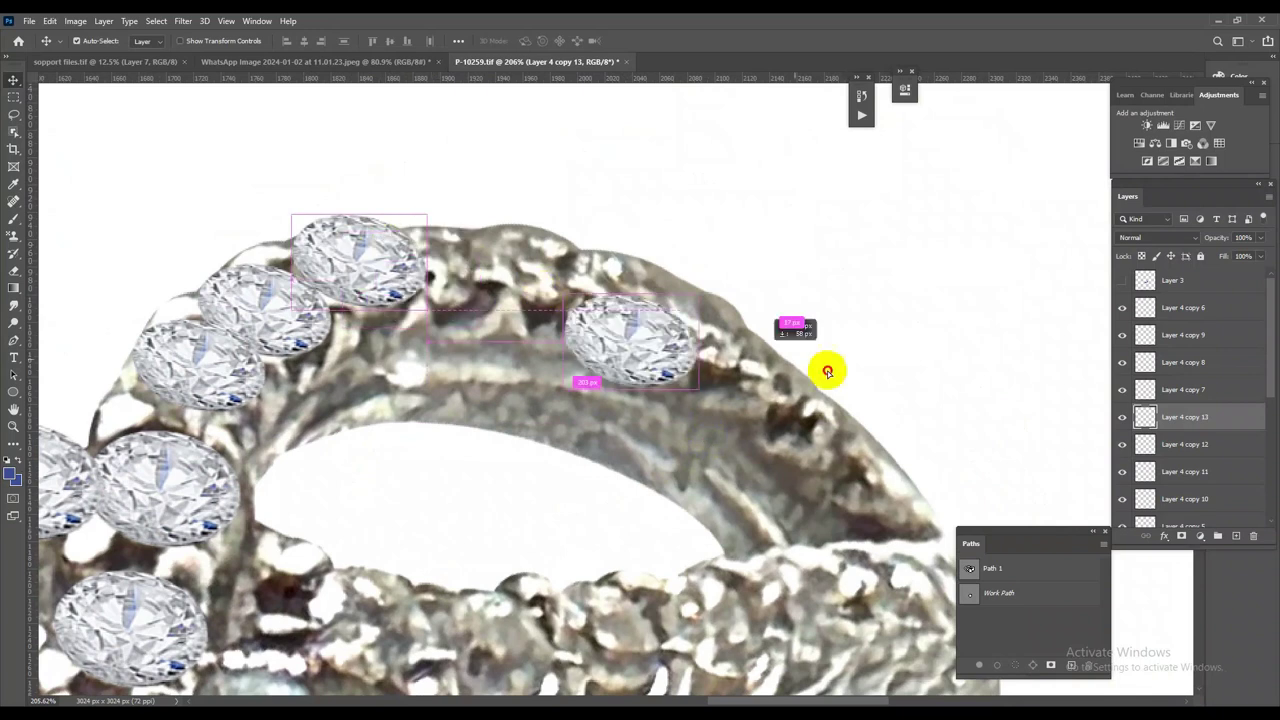
key("ctrl+t")
left_click_drag(983, 432, 957, 528)
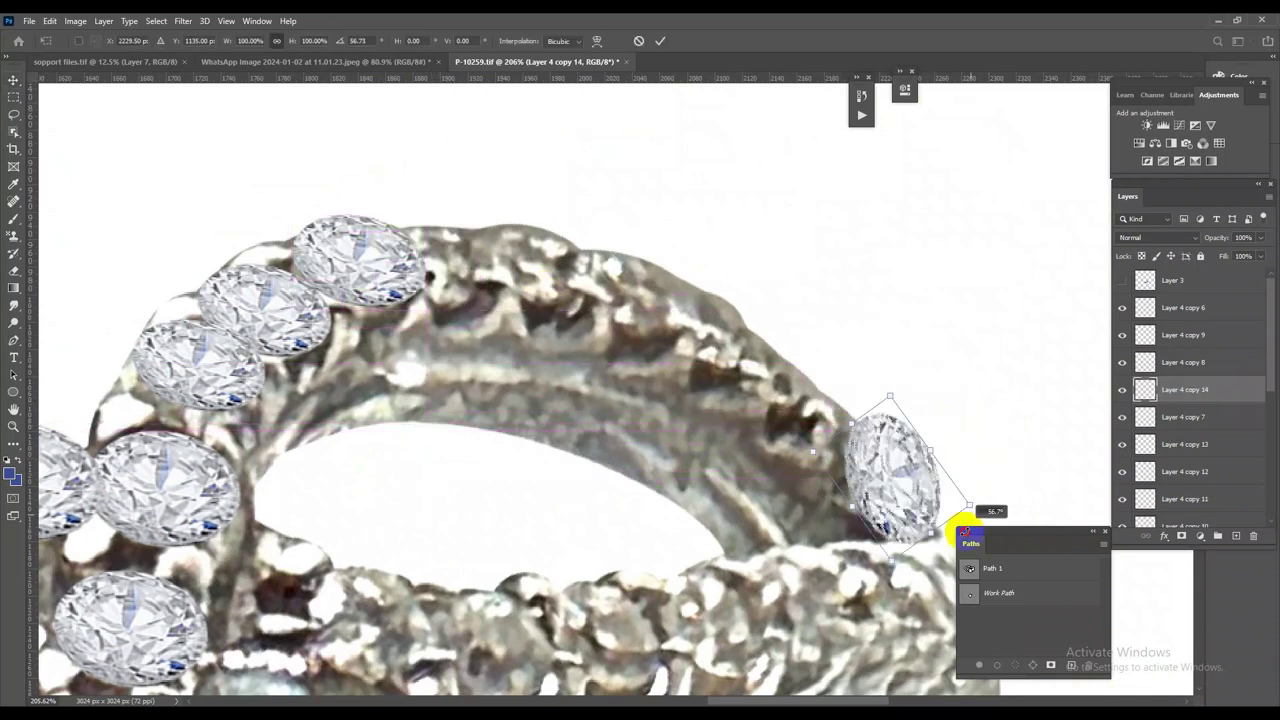
mouse_move(851, 414)
left_mouse_down()
mouse_move(851, 452)
mouse_move(698, 302)
left_mouse_up()
key("Return")
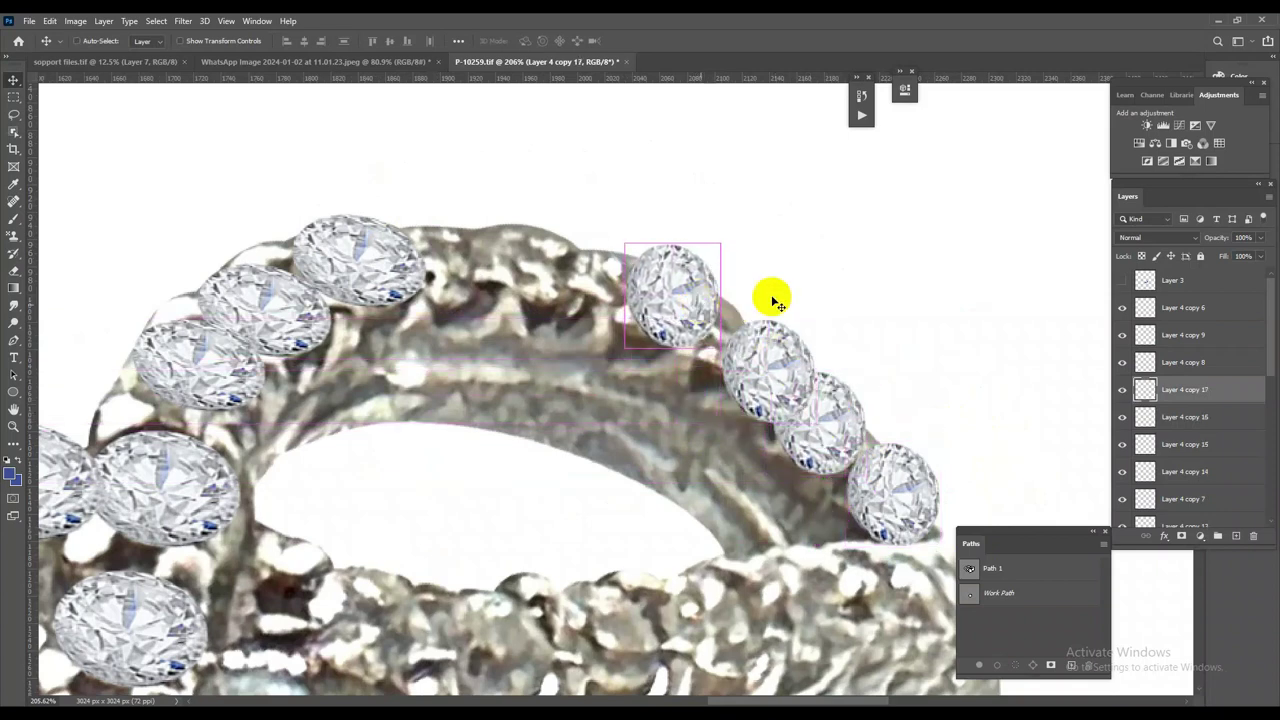
Place another rotated diamond copy beside it and copy one left onto the ring
key("ctrl+alt+t")
left_click_drag(700, 229, 649, 229)
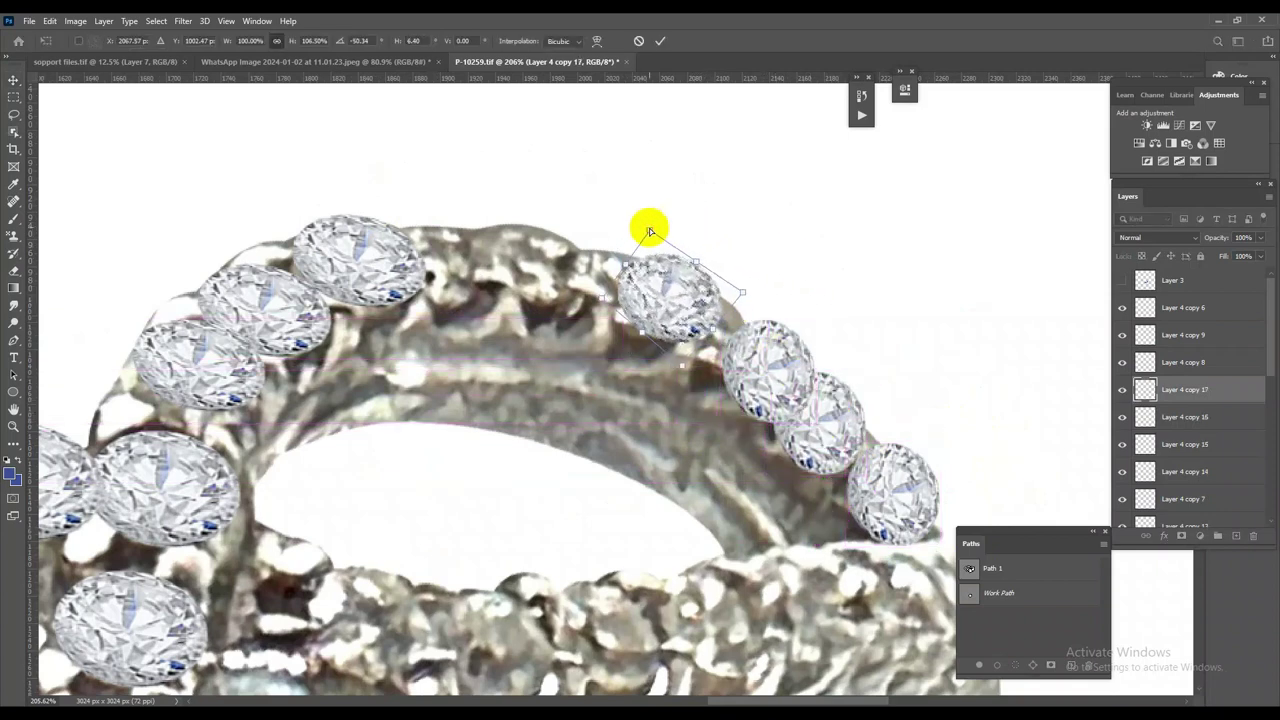
key("Return")
mouse_move(690, 295)
left_mouse_down()
mouse_move(461, 272)
mouse_move(457, 257)
left_mouse_up()
Copy diamonds onto the next stones and transform each copy to fit its setting
key("ctrl+0")
scroll(803, 358, "up", 3)
scroll(803, 358, "up", 4)
mouse_move(737, 351)
left_mouse_down()
mouse_move(783, 357)
mouse_move(797, 390)
mouse_move(808, 383)
mouse_move(790, 387)
mouse_move(812, 352)
mouse_move(743, 341)
mouse_move(678, 390)
mouse_move(614, 408)
left_mouse_up()
key("ctrl+t")
key("Return")
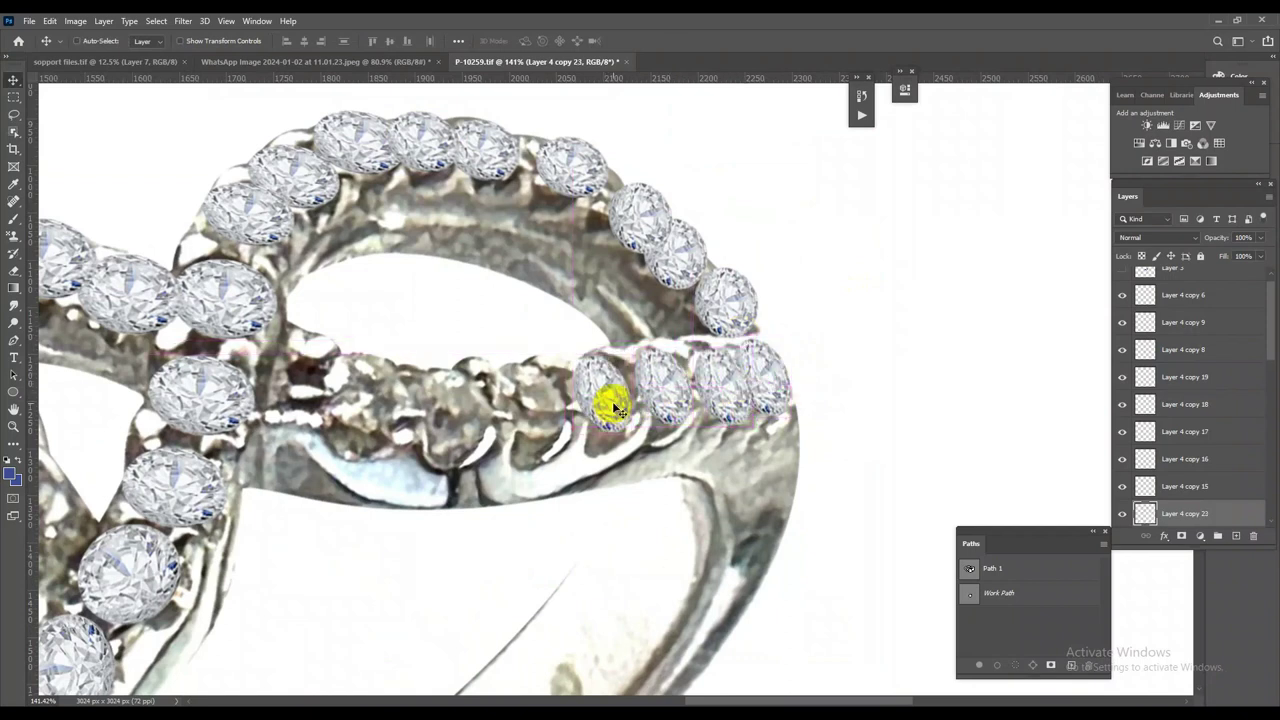
key("ctrl+t")
key("Return")
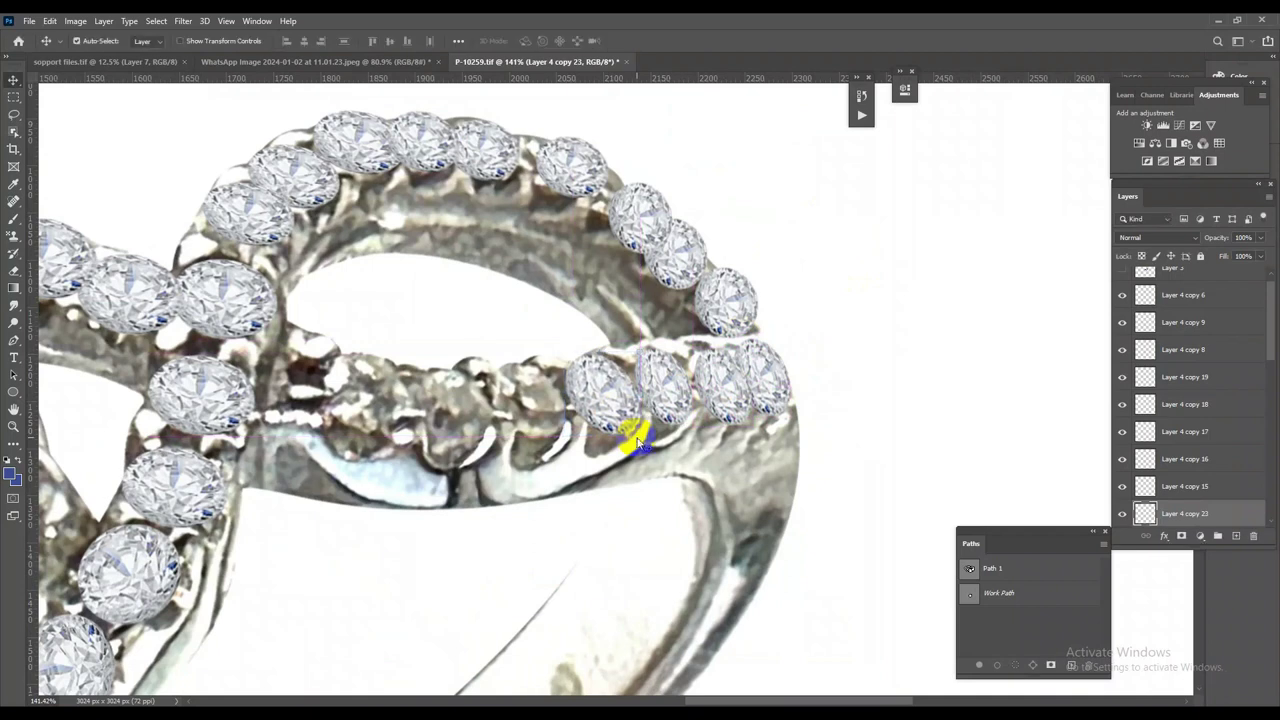
Fill the remaining empty settings with a resized diamond copy and check the whole ring
mouse_move(608, 425)
left_mouse_down("alt")
mouse_move(437, 432)
mouse_move(489, 461)
mouse_move(676, 302)
left_mouse_up("alt")
key("ctrl+t")
key("Return")
key("ctrl+0")
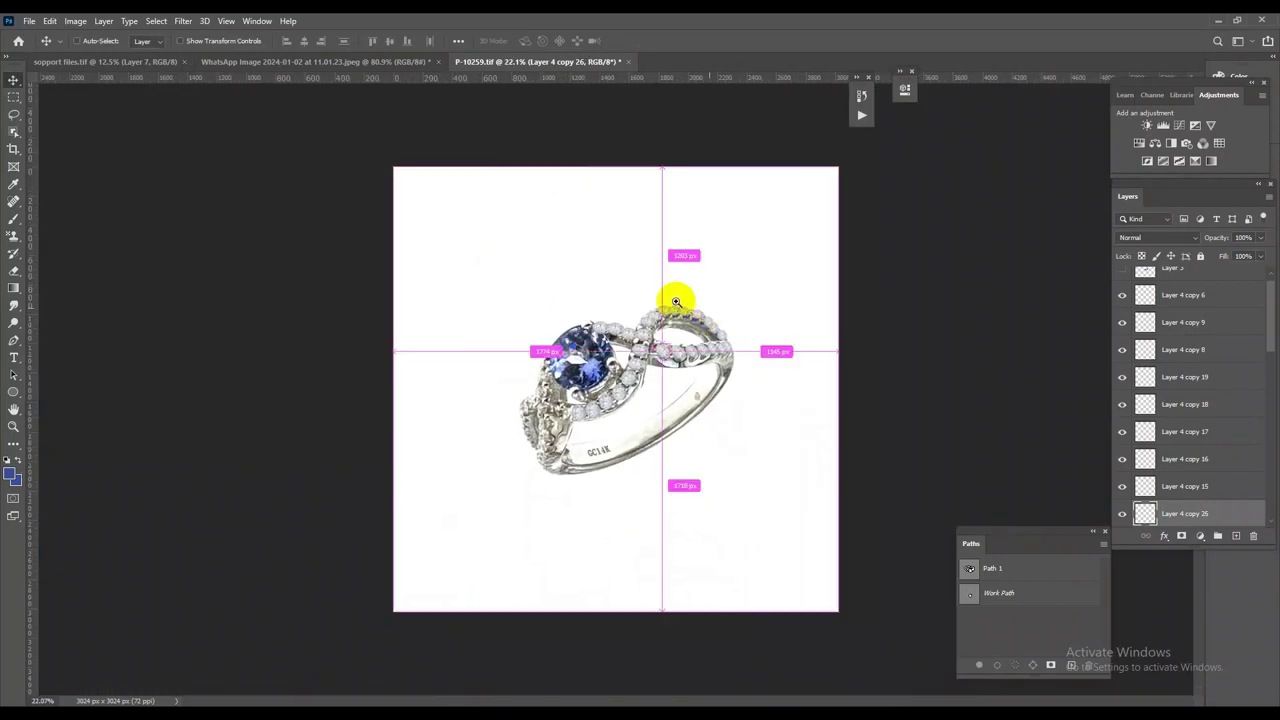
Shrink and rotate the small lower-left diamond below the sapphire to match the shoulder
mouse_move(571, 400)
left_mouse_down()
mouse_move(591, 429)
mouse_move(654, 446)
mouse_move(503, 448)
mouse_move(426, 277)
mouse_move(417, 334)
mouse_move(350, 403)
mouse_move(292, 526)
mouse_move(345, 603)
left_mouse_up()
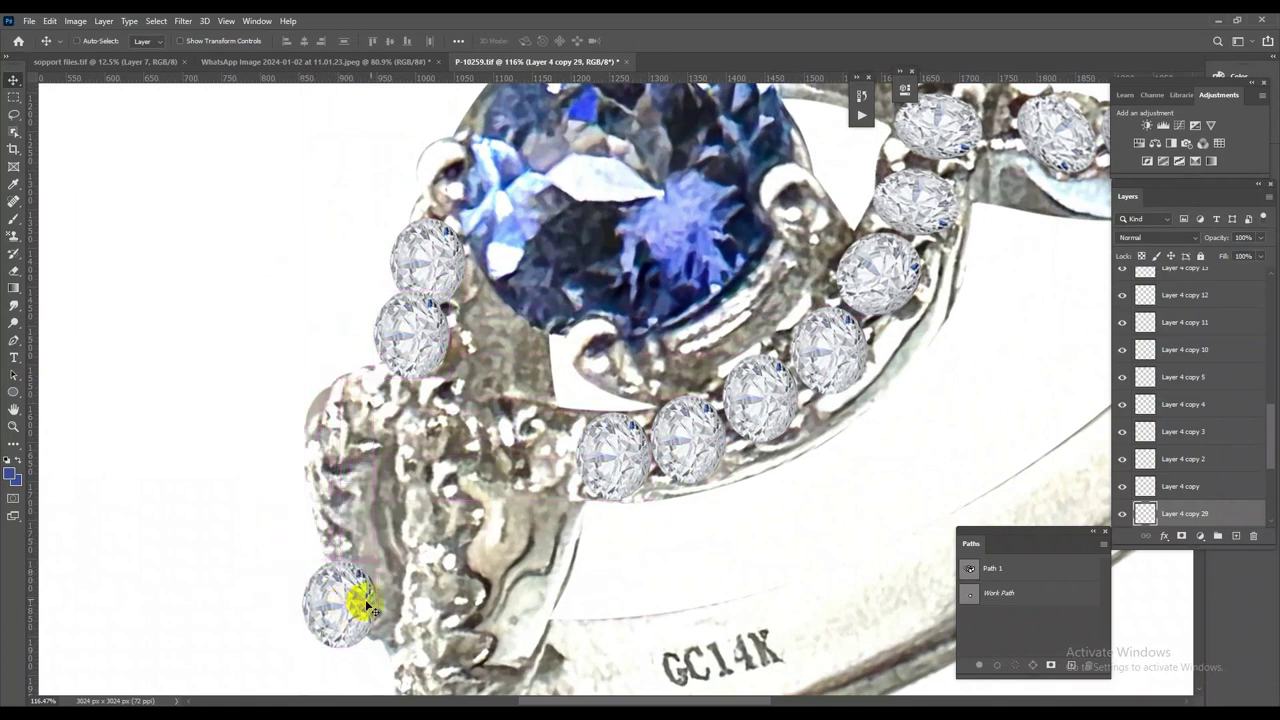
key("ctrl+t")
left_click_drag(380, 561, 358, 582)
mouse_move(405, 640)
left_mouse_down()
mouse_move(328, 543)
mouse_move(302, 437)
mouse_move(355, 405)
mouse_move(420, 438)
left_mouse_up()
key("Return")
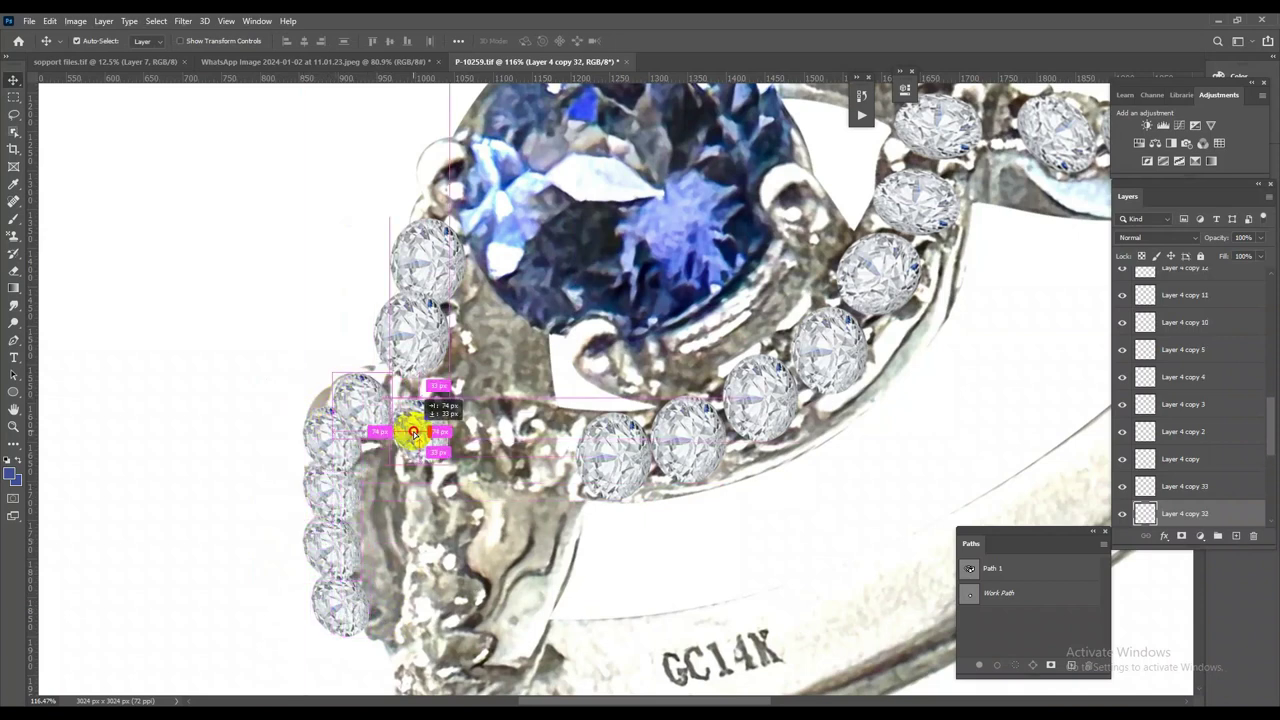
Copy diamonds down the left-side chain, squeezing and rotating one to fit the edge
left_click_drag(608, 463, 428, 451, "alt")
left_click_drag(440, 383, 456, 597, "alt")
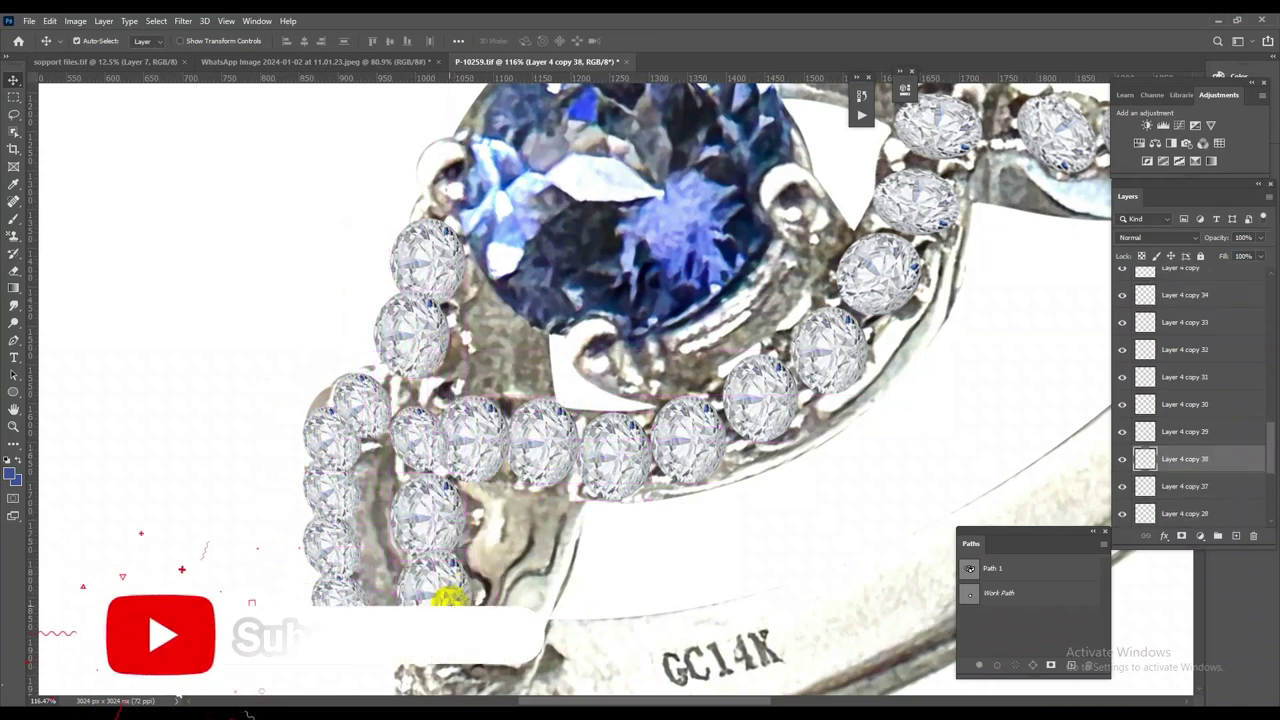
scroll(456, 597, "down", 3)
mouse_move(440, 378)
left_mouse_down("alt")
mouse_move(437, 533)
mouse_move(414, 520)
left_mouse_up("alt")
key("ctrl+t")
left_click_drag(510, 516, 466, 463)
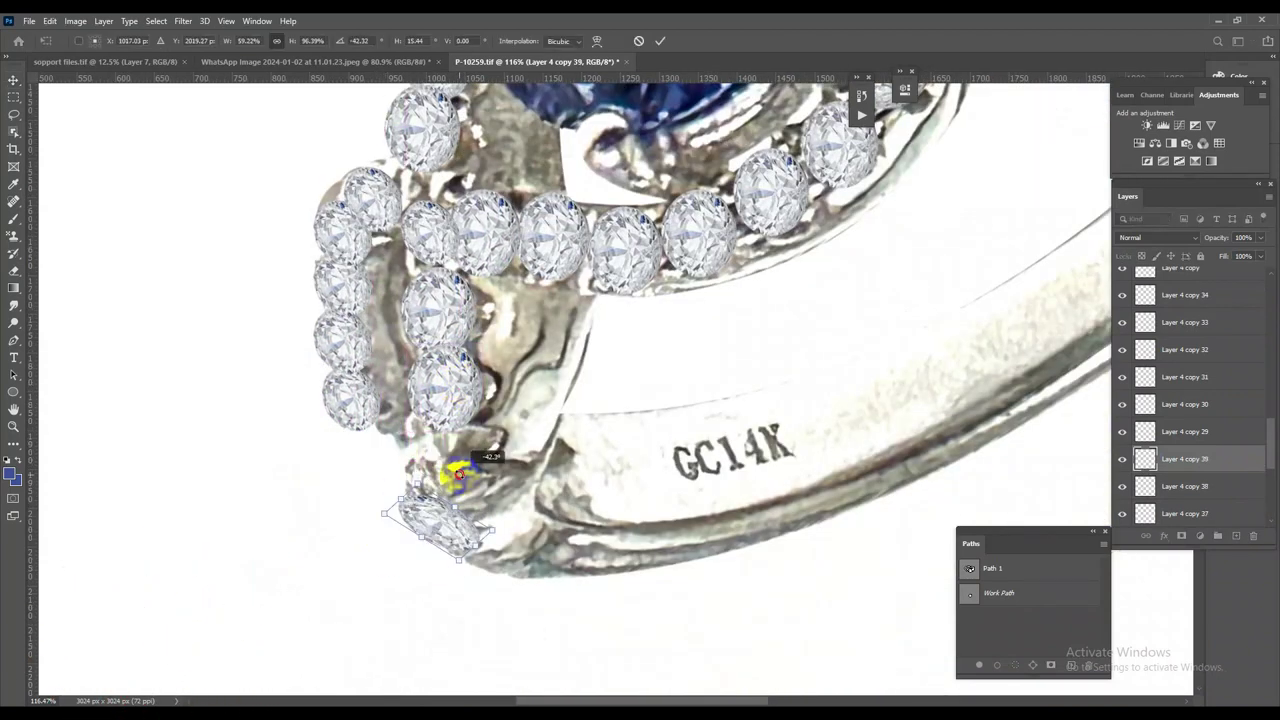
key("Return")
Copy the squeezed diamond upward and rotate another diamond to about -35°
mouse_move(438, 521)
left_mouse_down("alt")
mouse_move(447, 400)
mouse_move(466, 358)
left_mouse_up("alt")
key("ctrl+t")
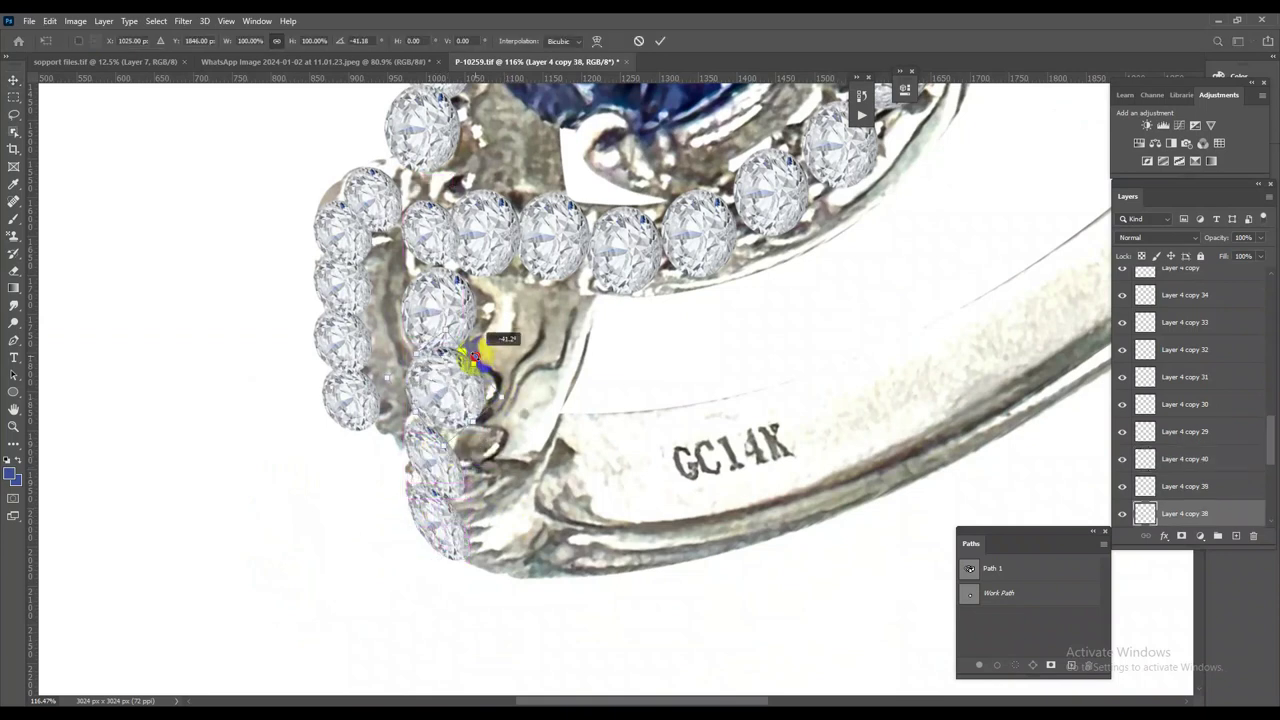
key("Return")
left_click(449, 343)
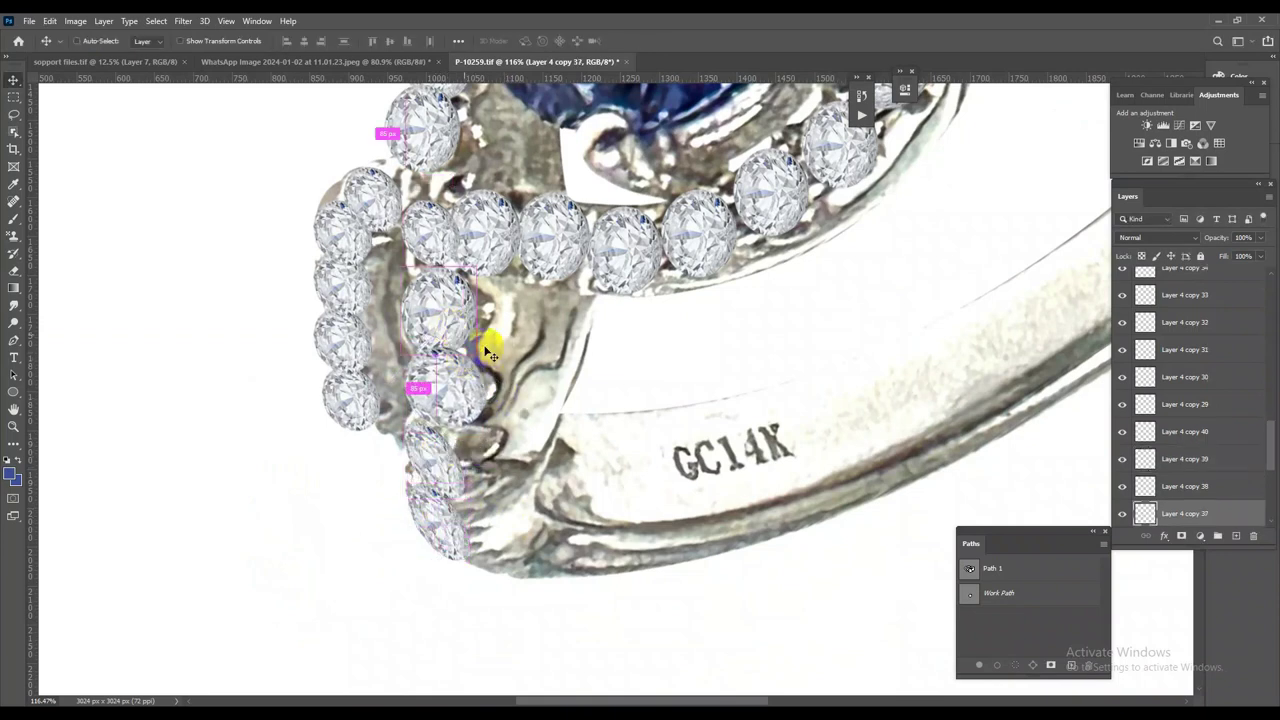
key("ctrl+t")
mouse_move(572, 366)
left_mouse_down()
mouse_move(508, 280)
mouse_move(491, 343)
mouse_move(663, 309)
mouse_move(1233, 352)
left_mouse_up()
key("Return")
key("ctrl+0")
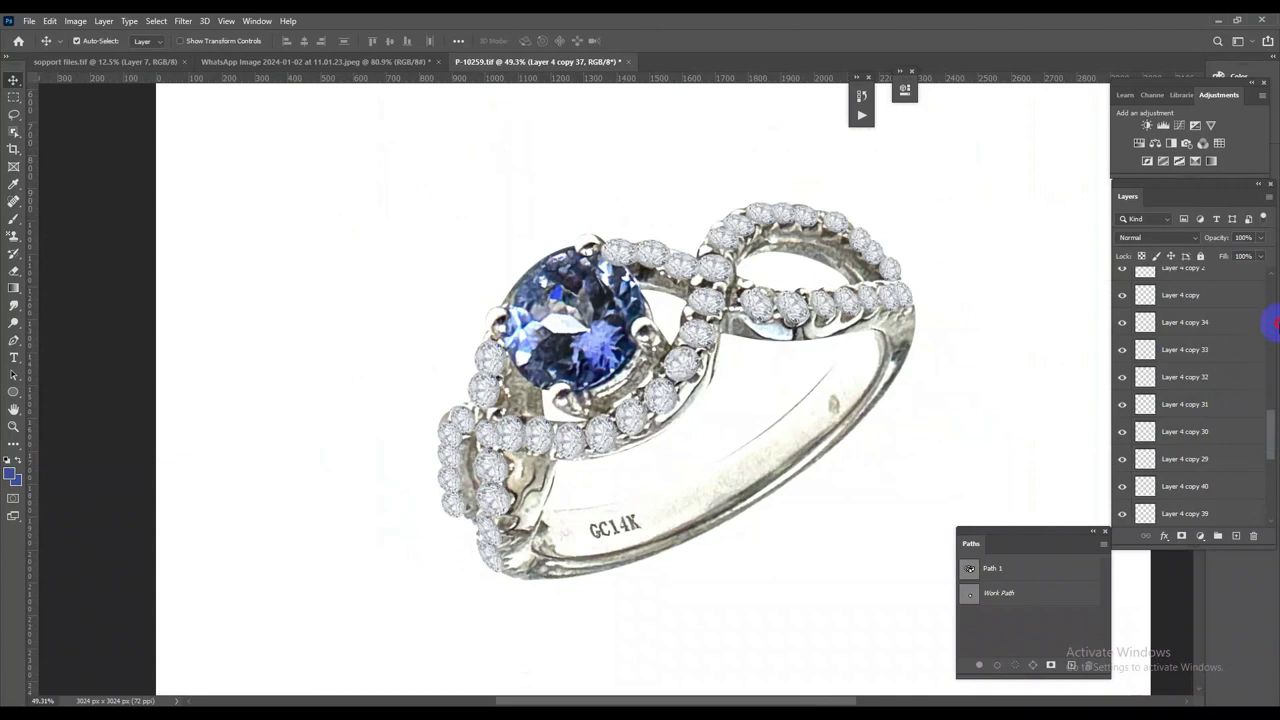
Select all the diamond copy layers and merge them into Layer 4 copy 6
left_click_drag(1273, 462, 1273, 285)
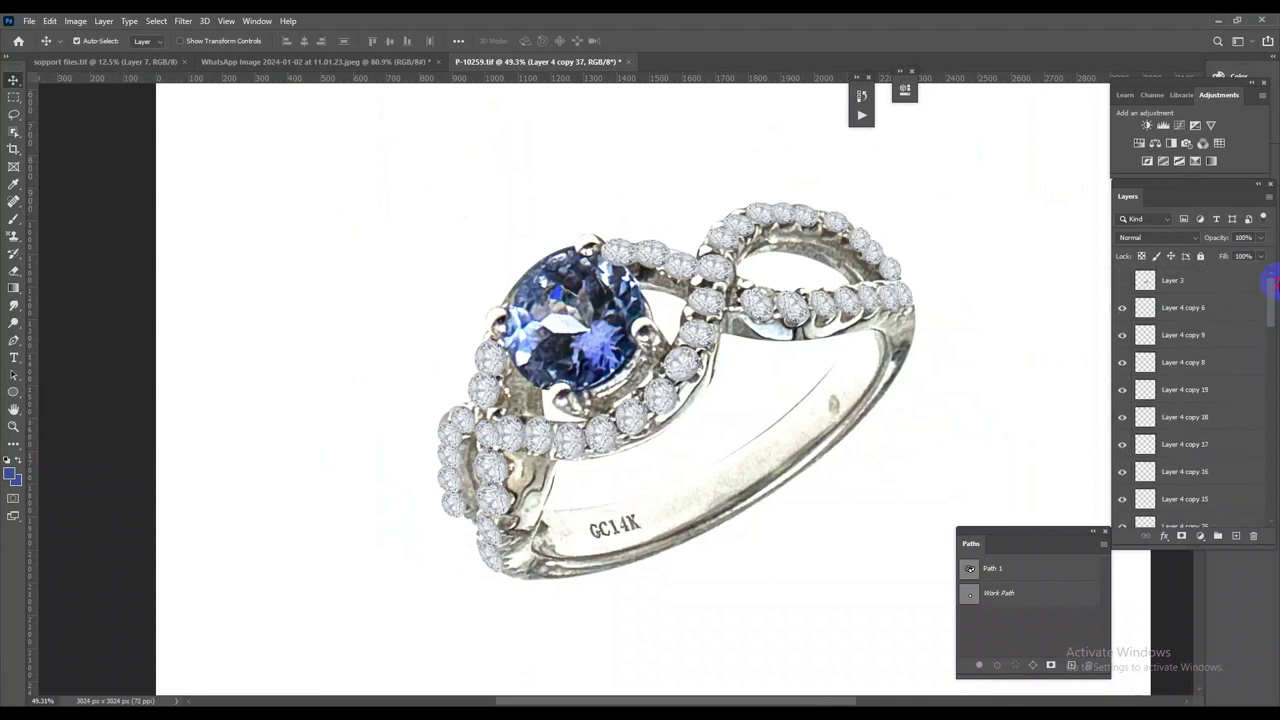
left_click(1208, 309, "shift")
left_click(1234, 325)
left_click_drag(1271, 330, 1271, 372)
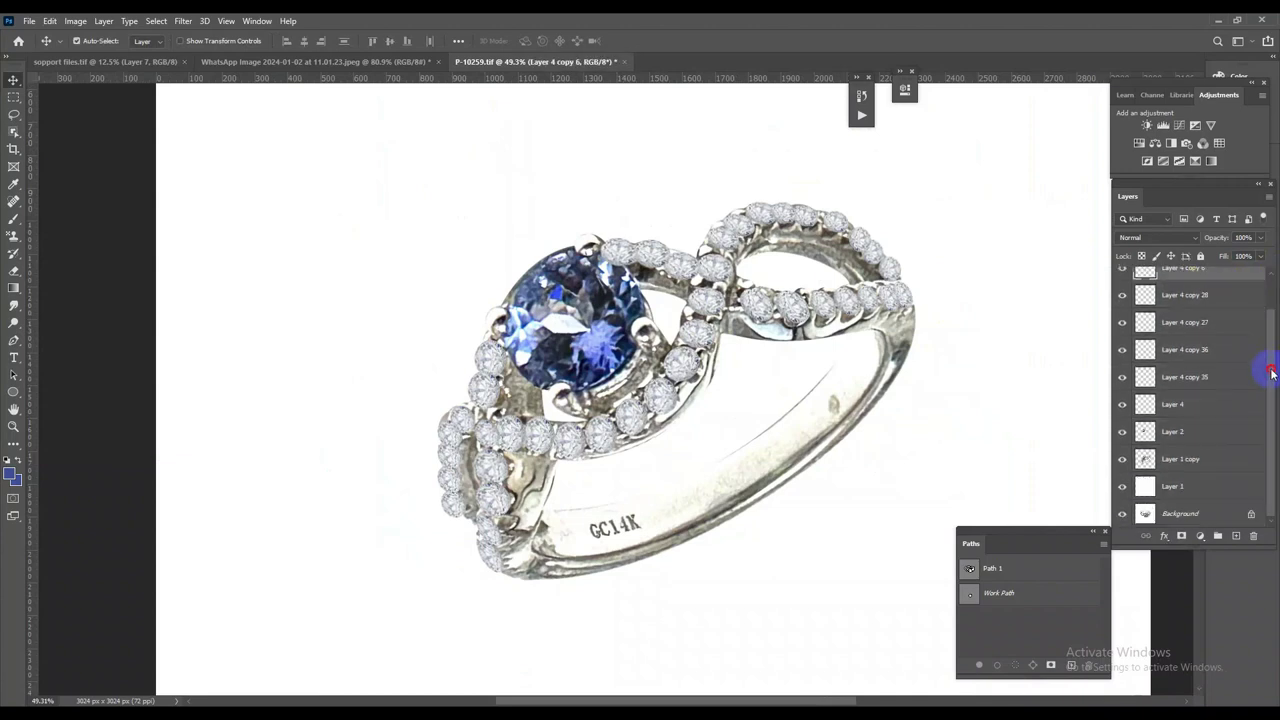
left_click(1185, 410, "shift")
key("ctrl+e")
left_click(1122, 307)
left_click(1122, 307)
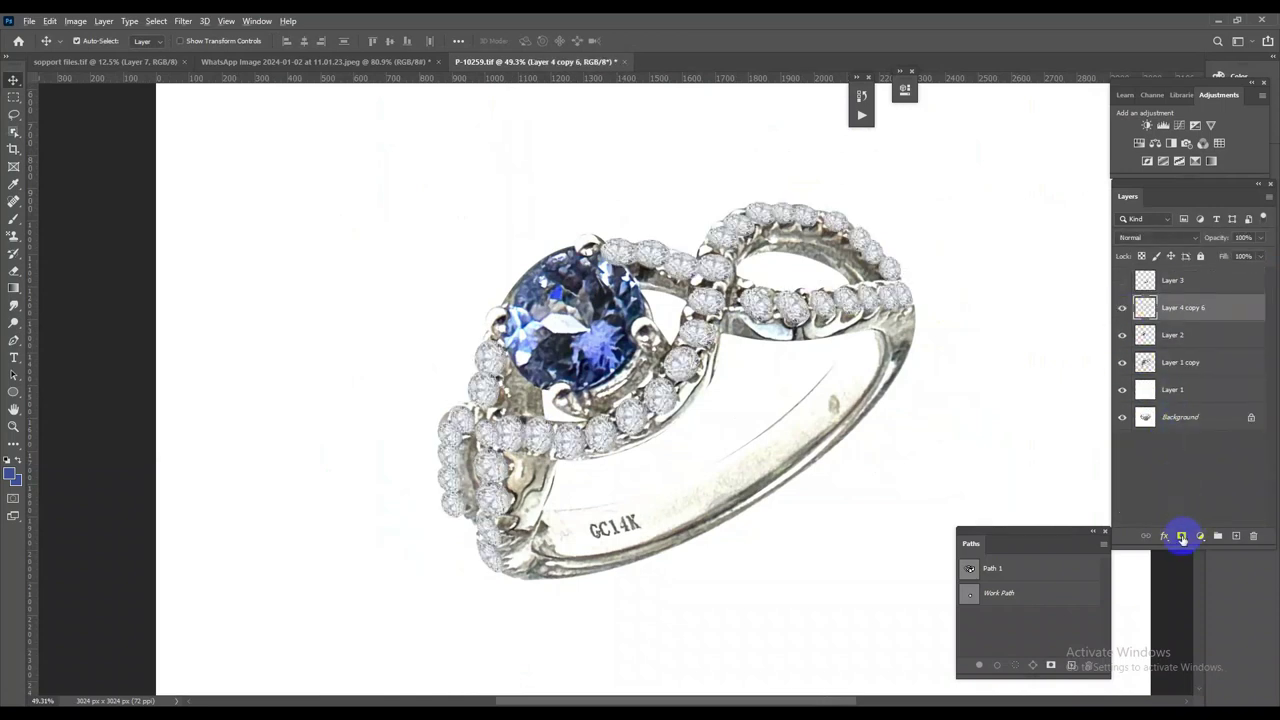
Hide the merged diamonds behind a black mask, load the ring outline, and size a brush to one stone
left_click(1181, 537)
left_click(1145, 362, "ctrl")
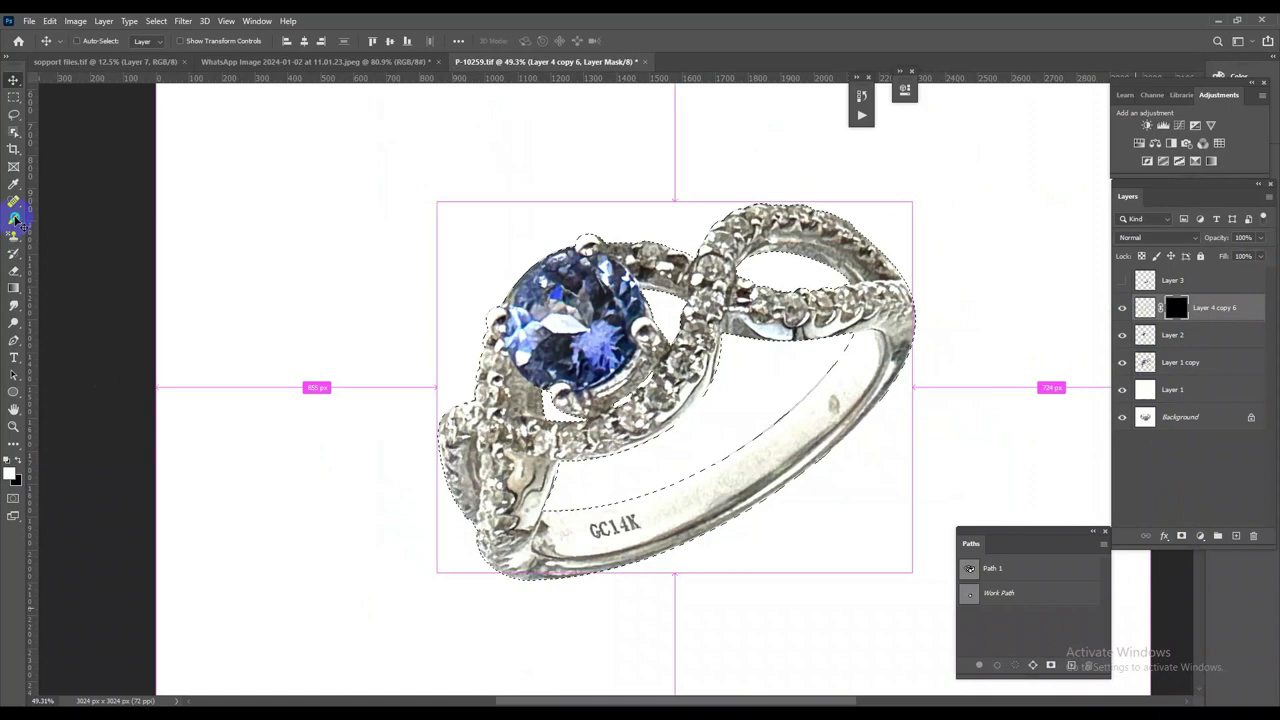
right_click(12, 218)
left_click(50, 217)
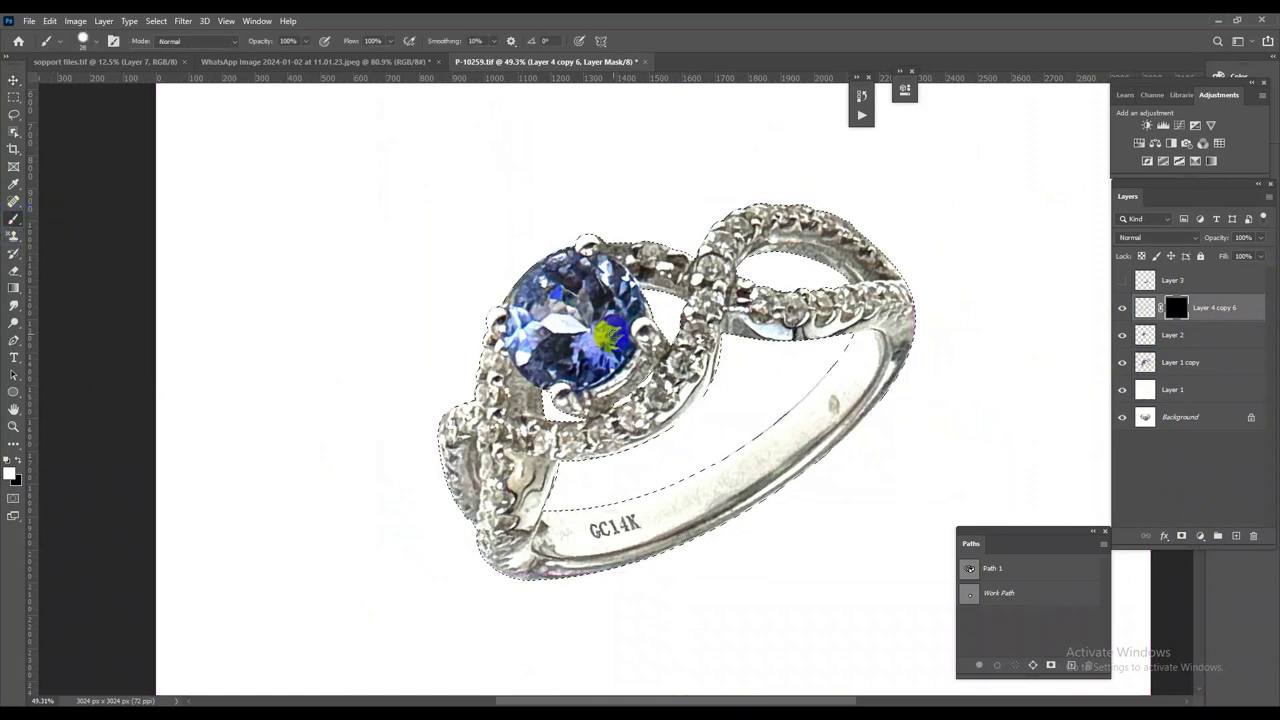
scroll(605, 337, "up", 3)
left_click_drag(657, 370, 653, 366)
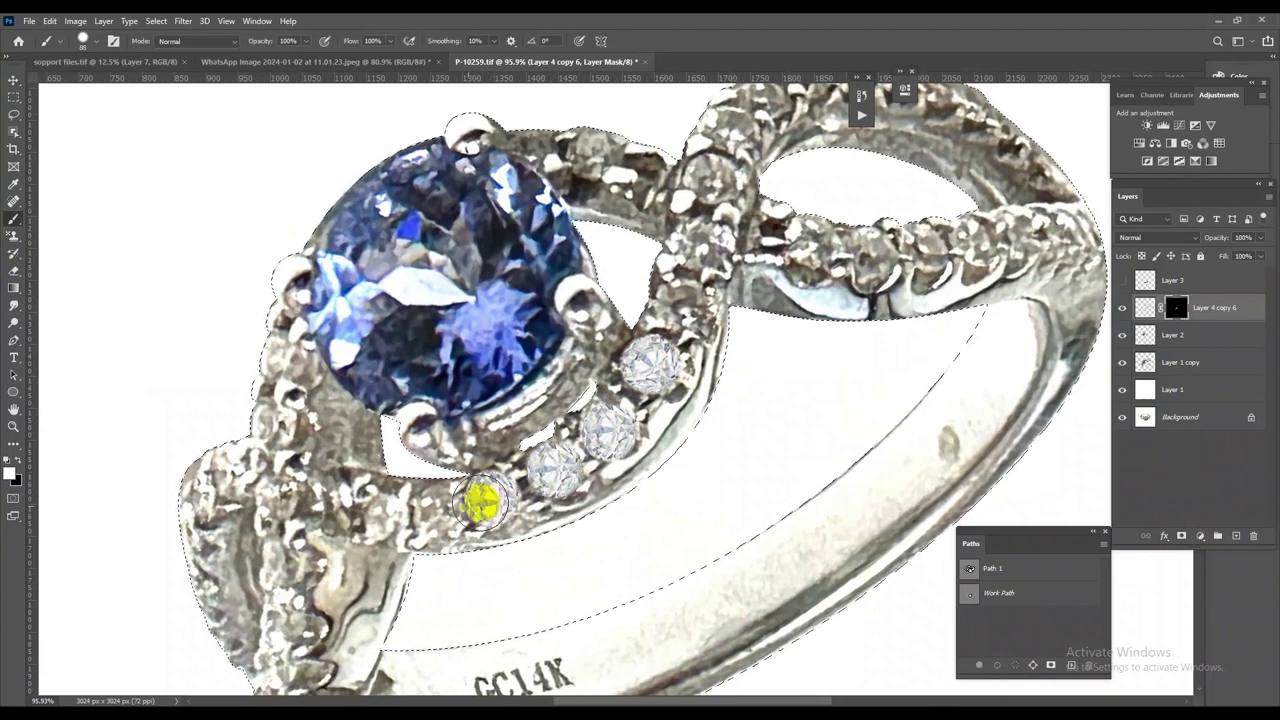
left_click_drag(363, 513, 329, 506)
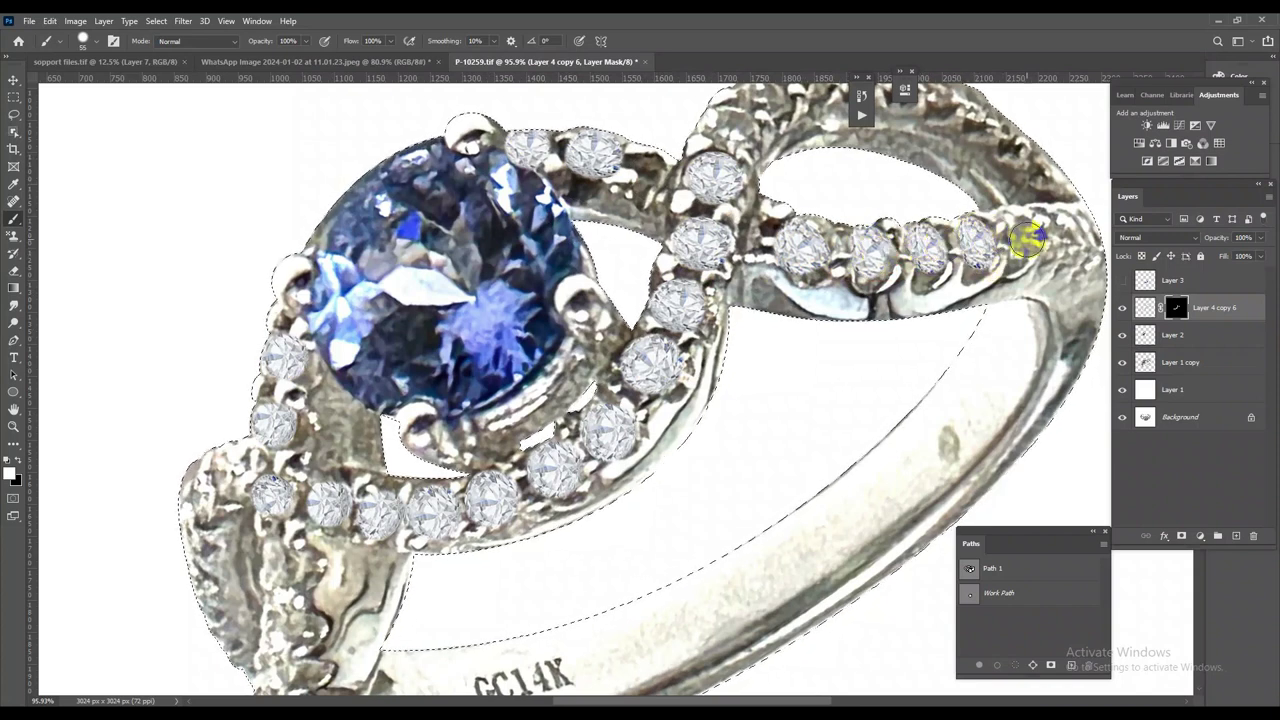
Paint white on the mask to reveal diamonds along the upper loop and band
left_click_drag(1051, 229, 1077, 232)
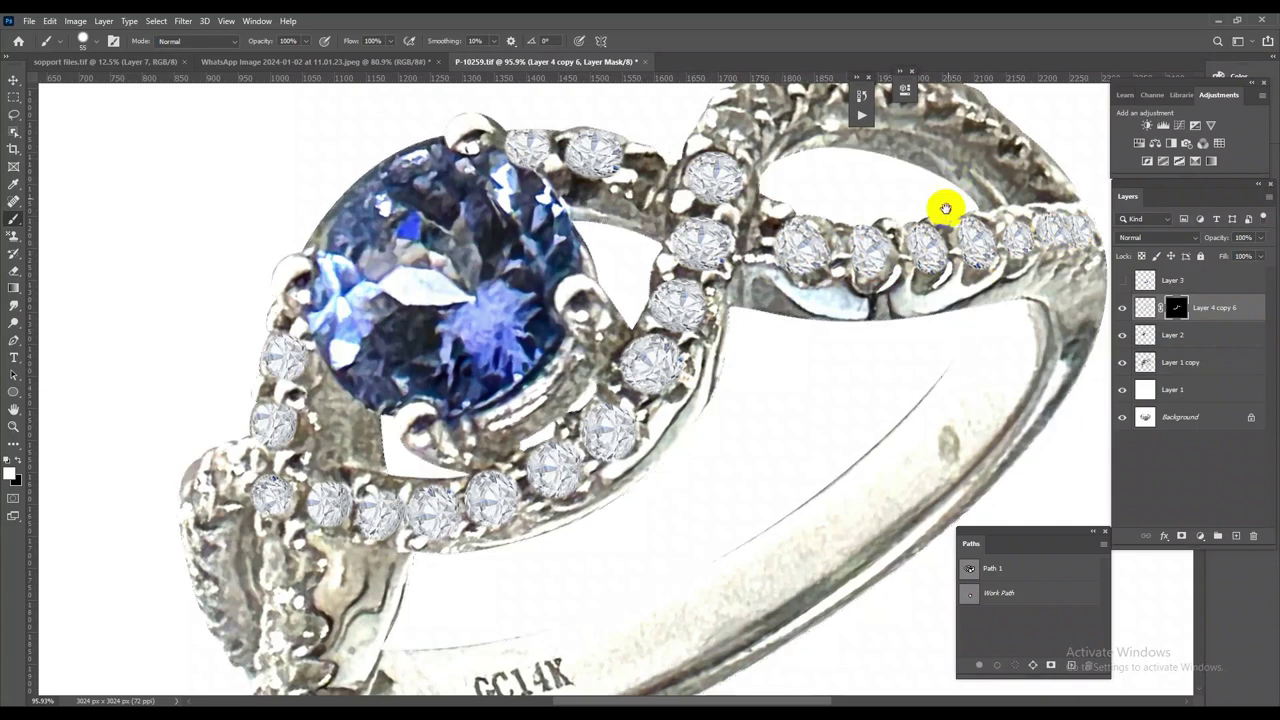
mouse_move(726, 251)
left_mouse_down()
mouse_move(753, 262)
mouse_move(766, 207)
mouse_move(761, 224)
left_mouse_up()
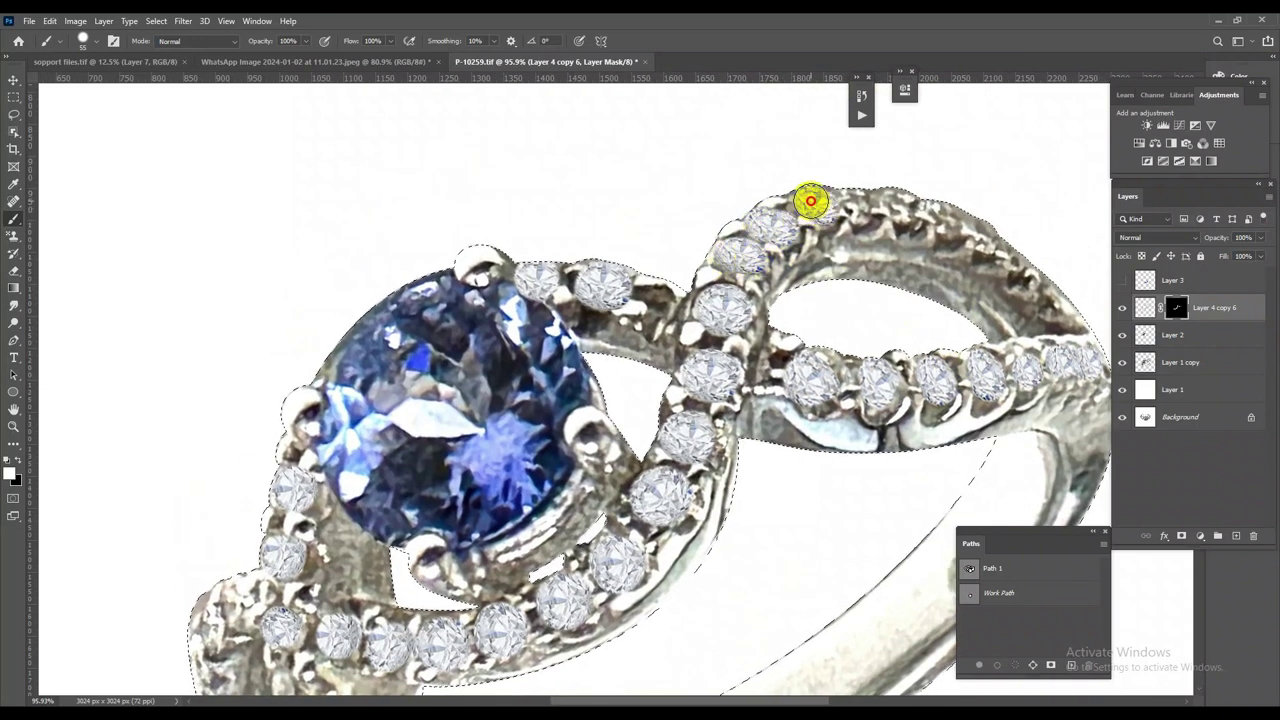
left_click_drag(907, 213, 950, 222)
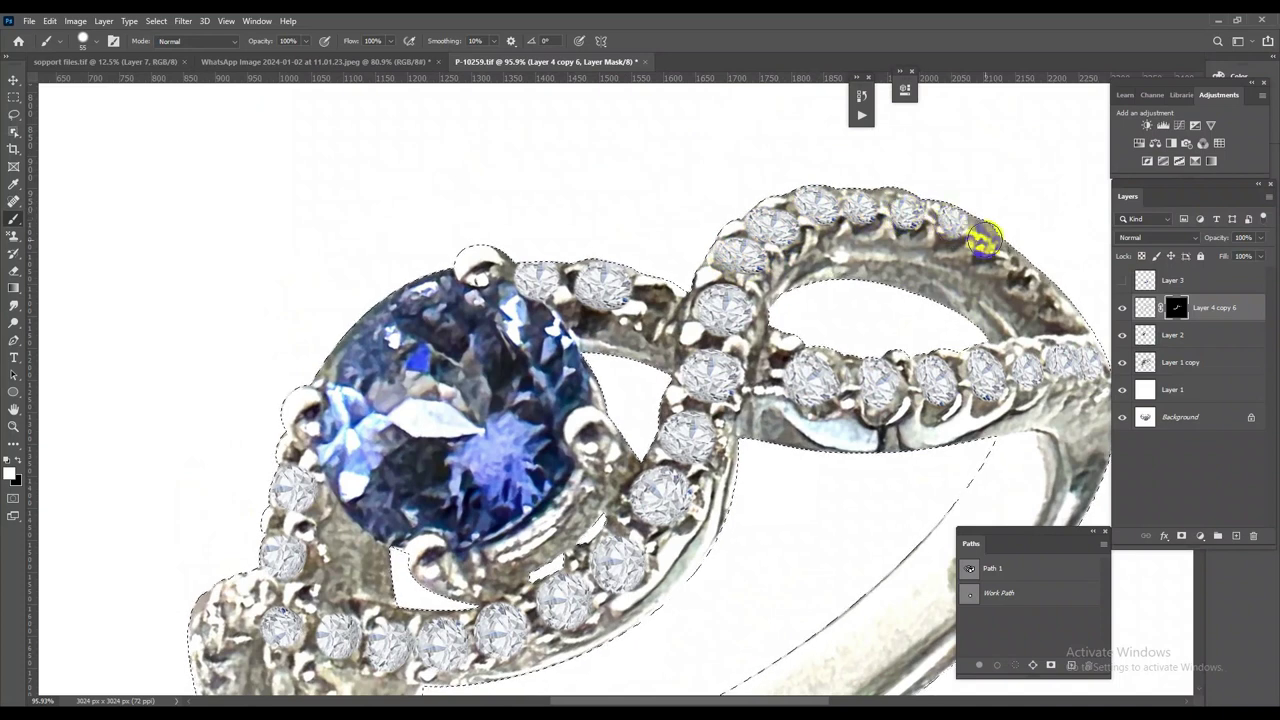
left_click_drag(1024, 255, 1028, 270)
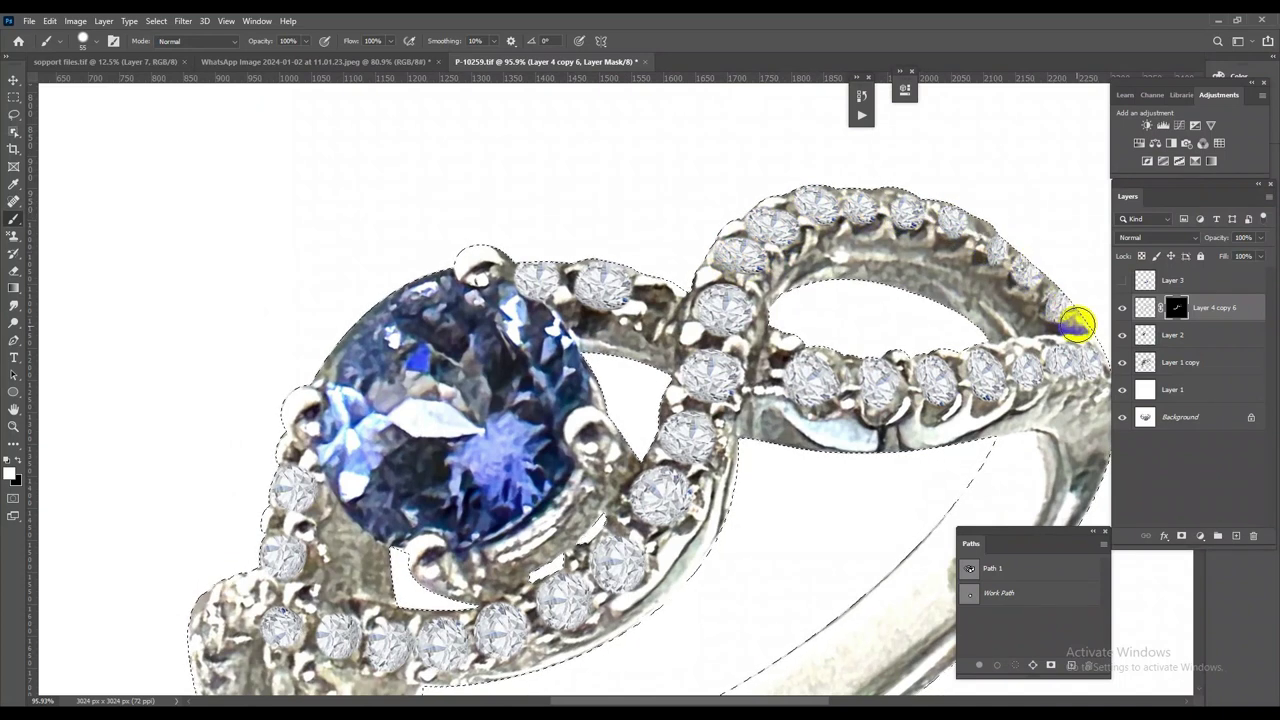
scroll(826, 237, "down", 8)
scroll(574, 443, "up", 8)
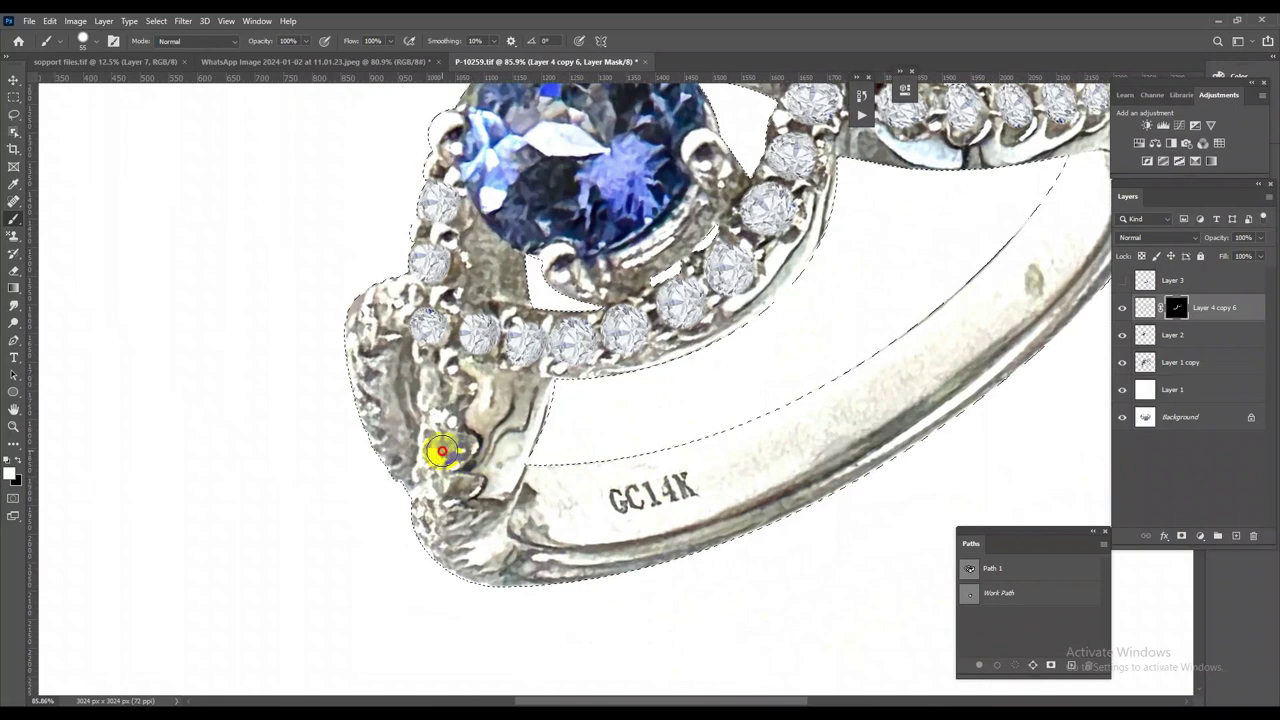
Reveal the small diamonds down the ring's left edge with a smaller brush
mouse_move(442, 451)
left_mouse_down()
mouse_move(446, 390)
mouse_move(366, 386)
left_mouse_up()
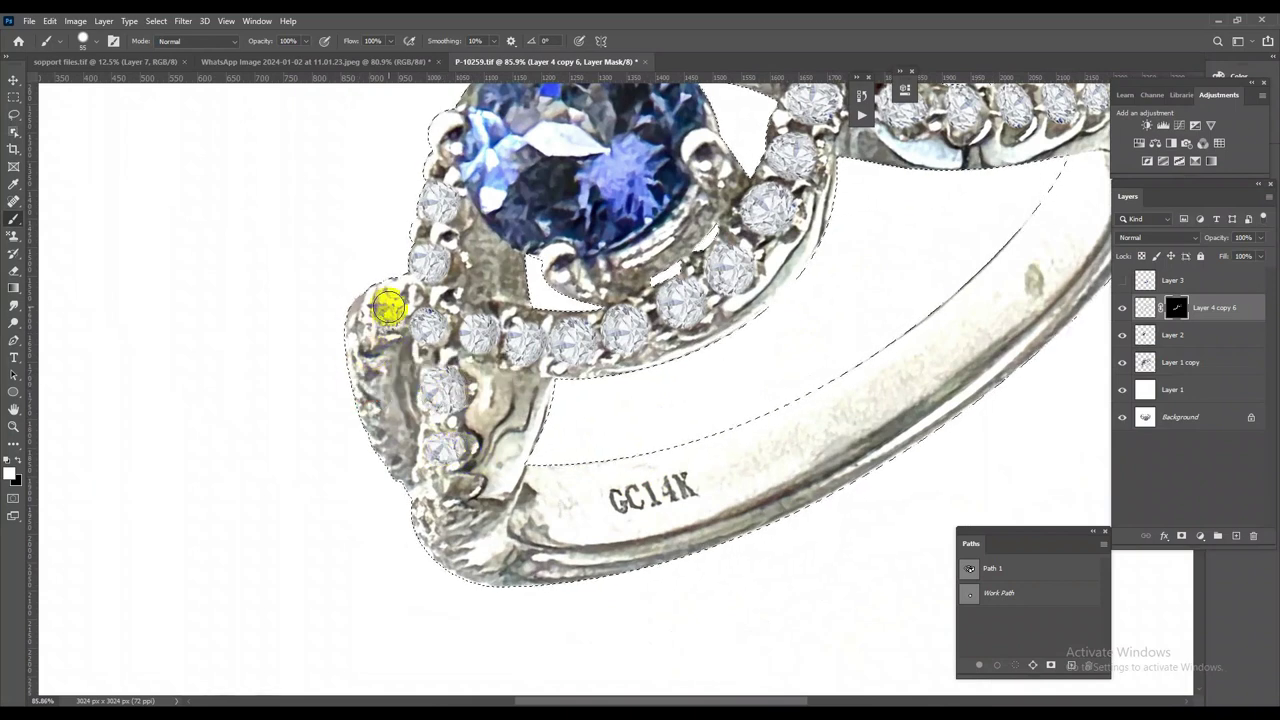
right_click(364, 342, "alt")
left_click_drag(359, 339, 362, 372)
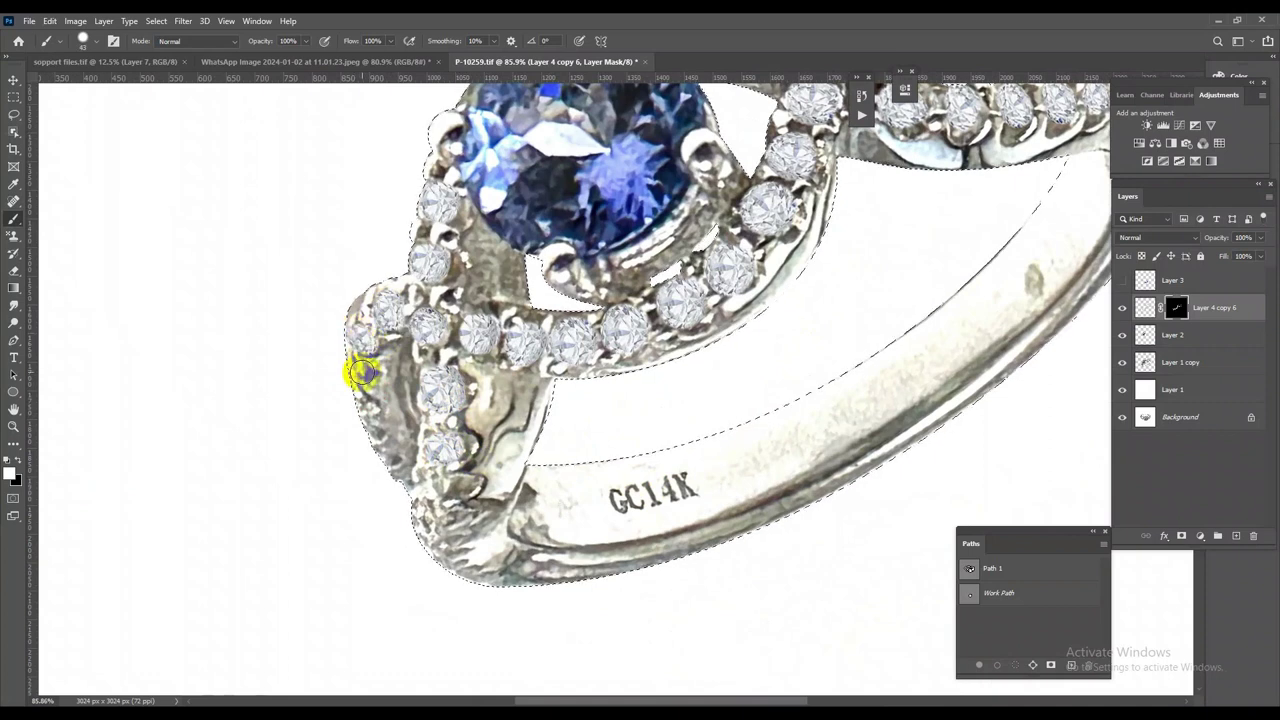
left_click_drag(366, 430, 372, 451)
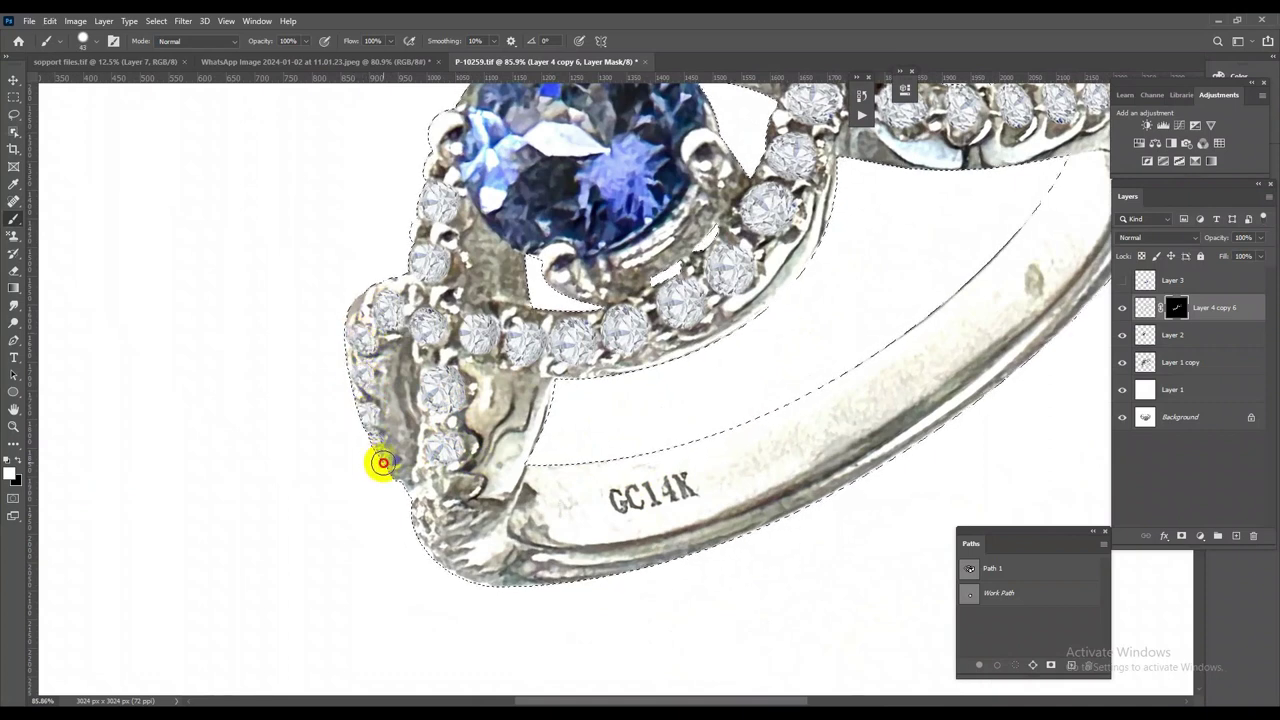
left_click_drag(436, 511, 433, 506)
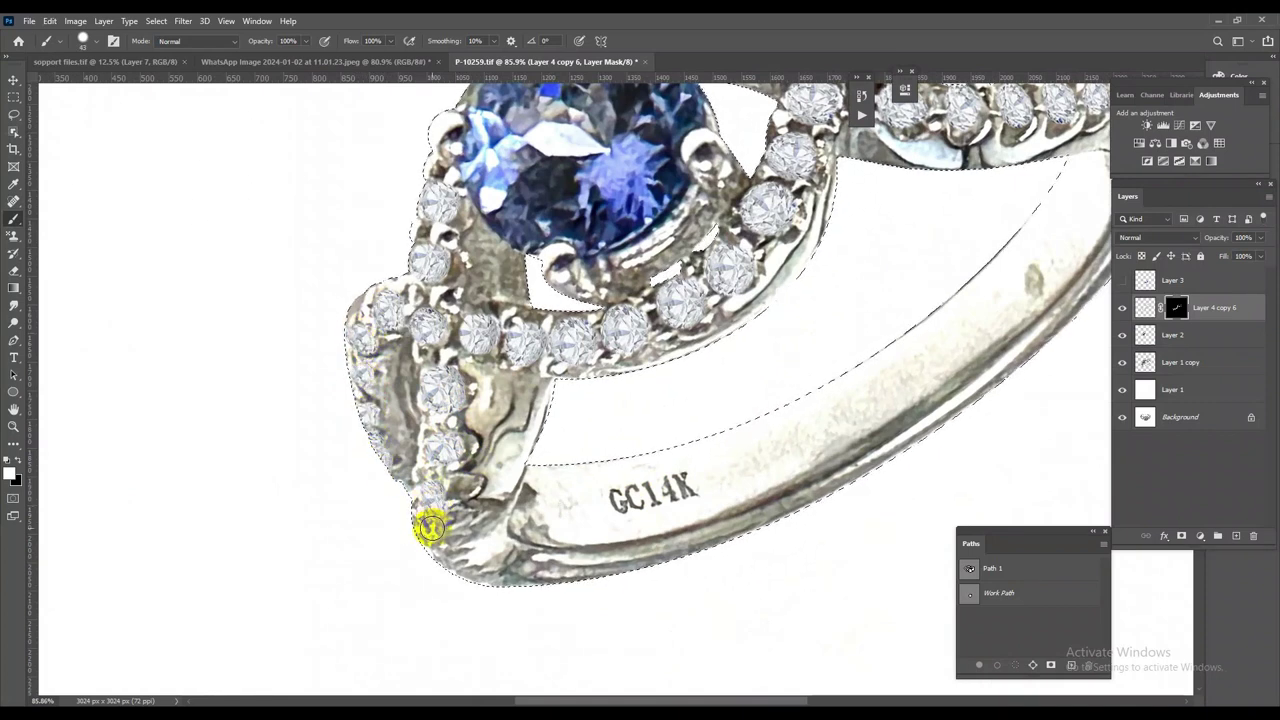
Start a Pen path on the inner band beside GC14K with its first edge points
key("ctrl+0")
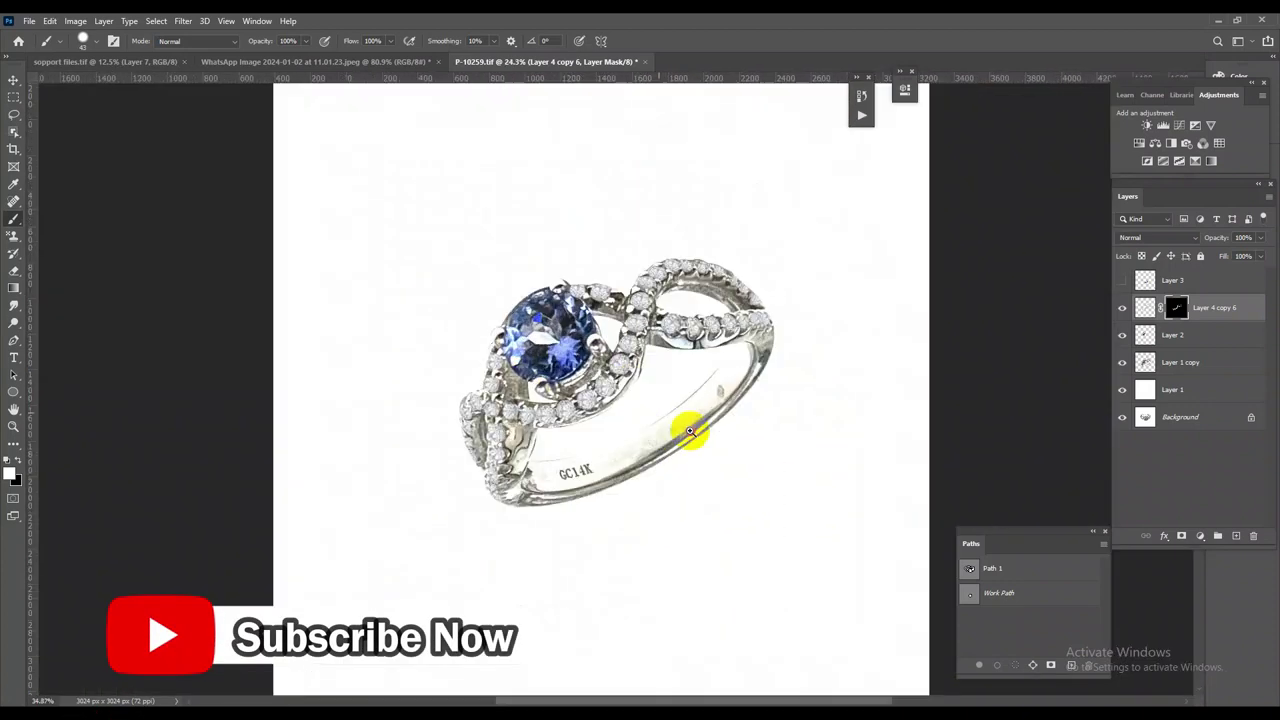
scroll(689, 431, "up", 3)
scroll(700, 463, "up", 2)
left_click(13, 340)
scroll(569, 420, "up", 1)
left_click(590, 426)
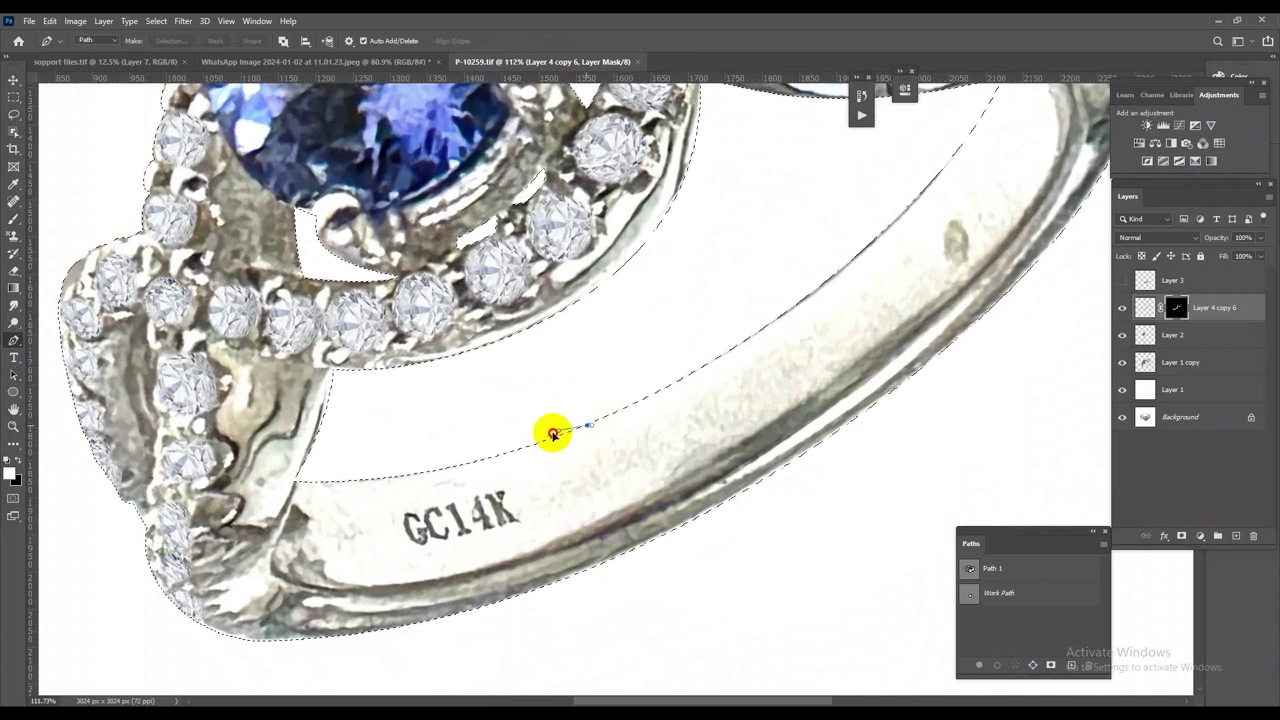
left_click(570, 552)
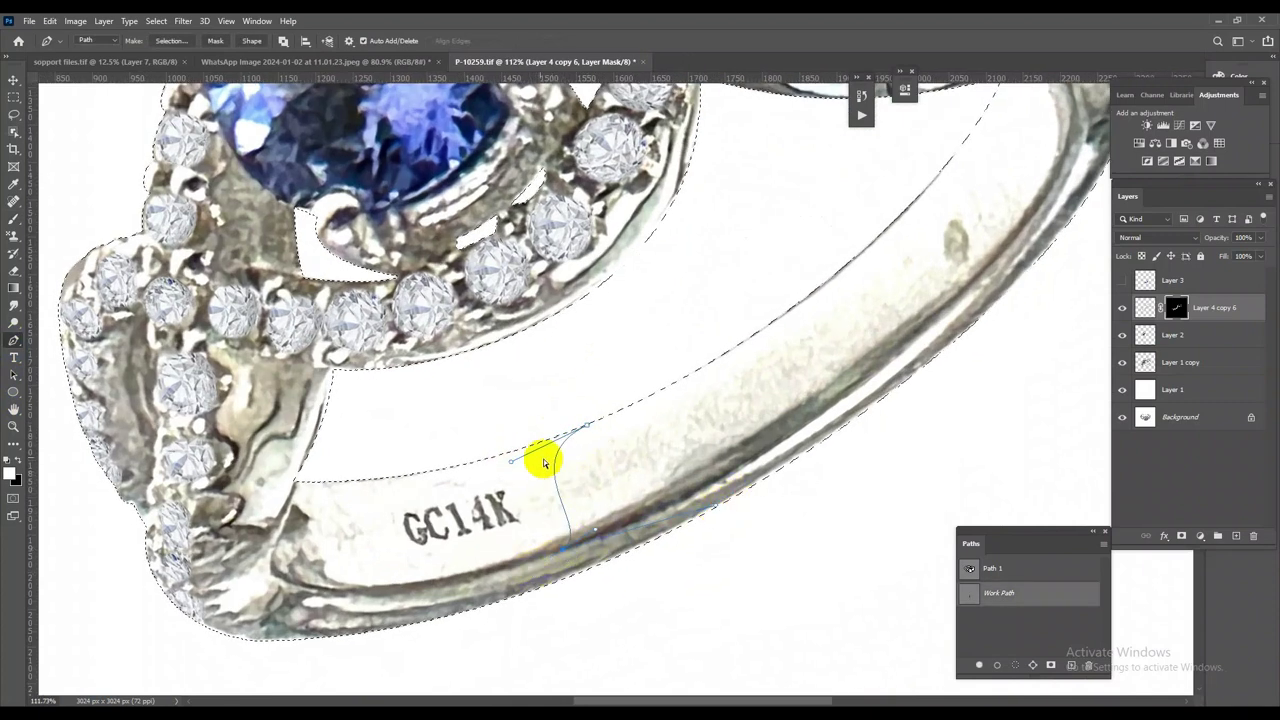
Curve the path along the inner band toward the diamonds and close it
left_click_drag(545, 463, 474, 472)
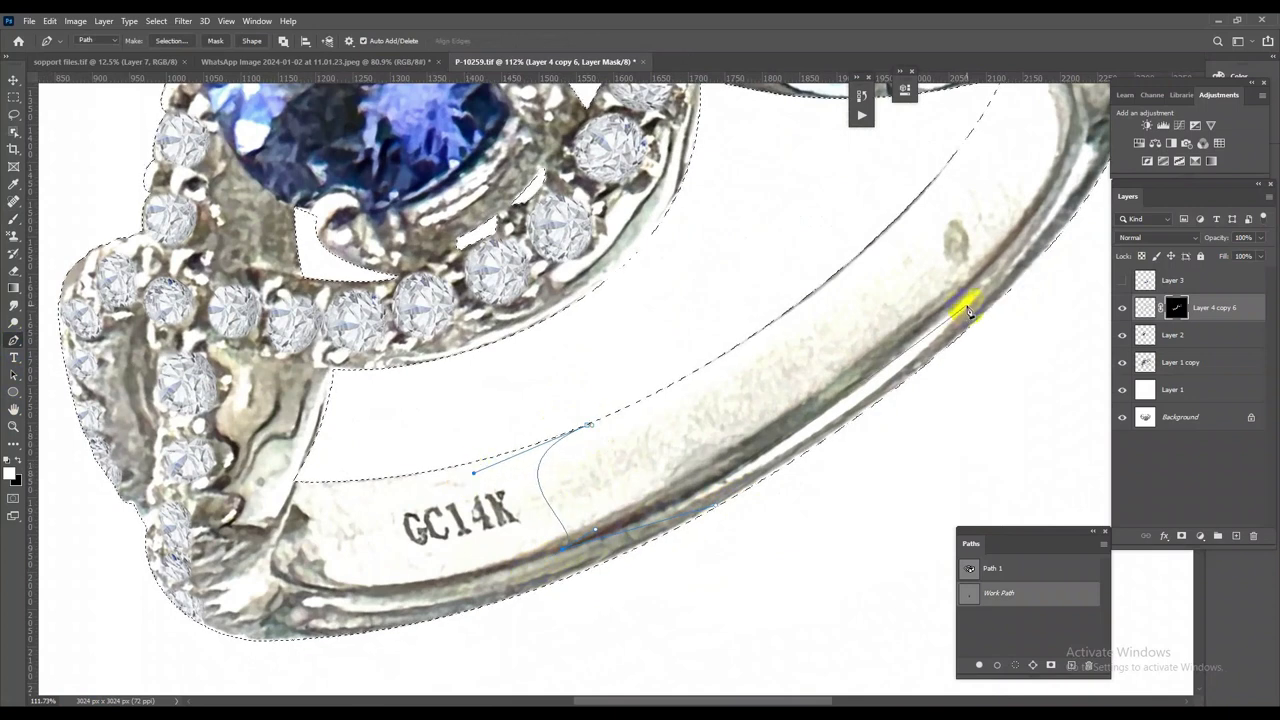
left_click_drag(986, 290, 1075, 205)
scroll(1075, 205, "down", 3)
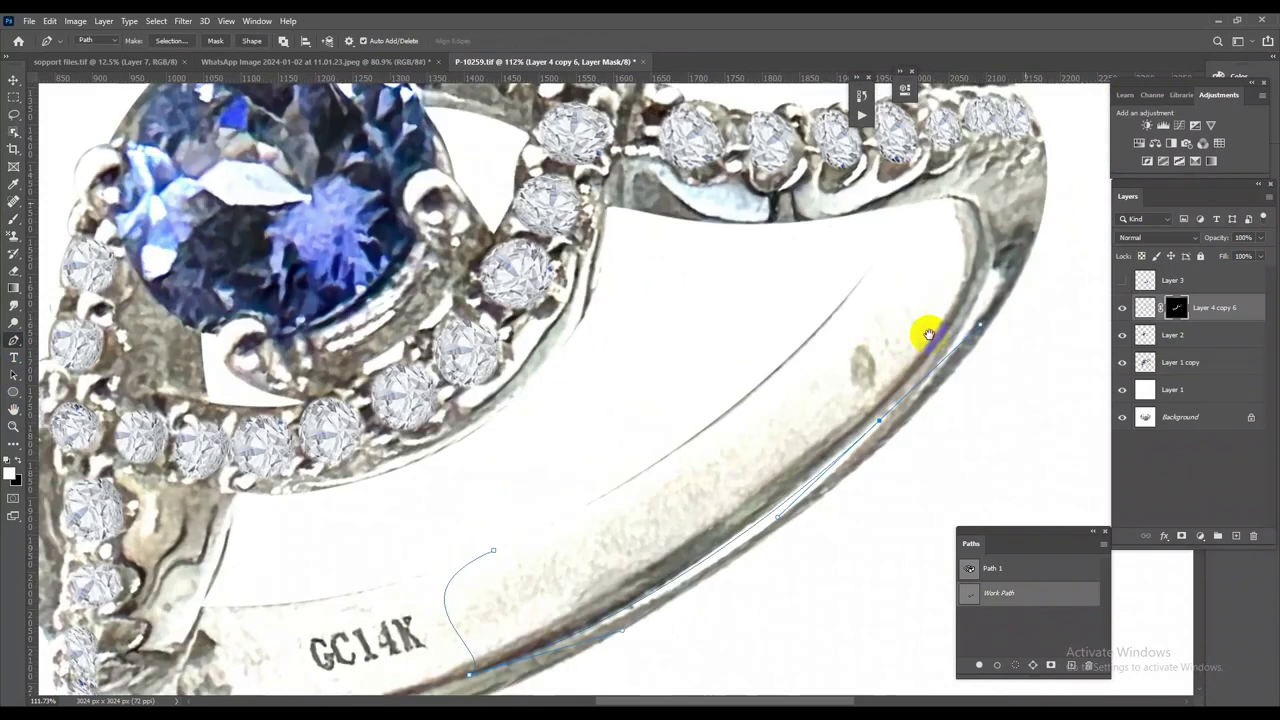
scroll(920, 334, "up", 3)
left_click_drag(834, 314, 860, 268)
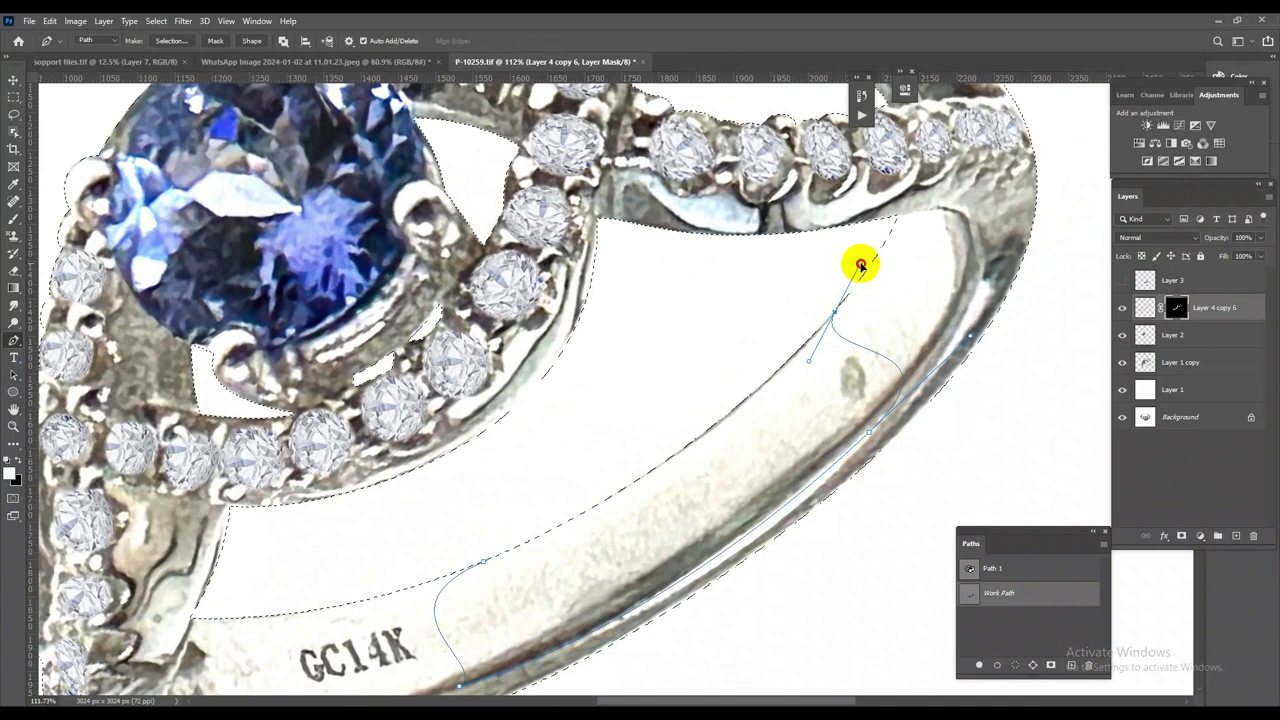
left_click_drag(484, 562, 360, 605)
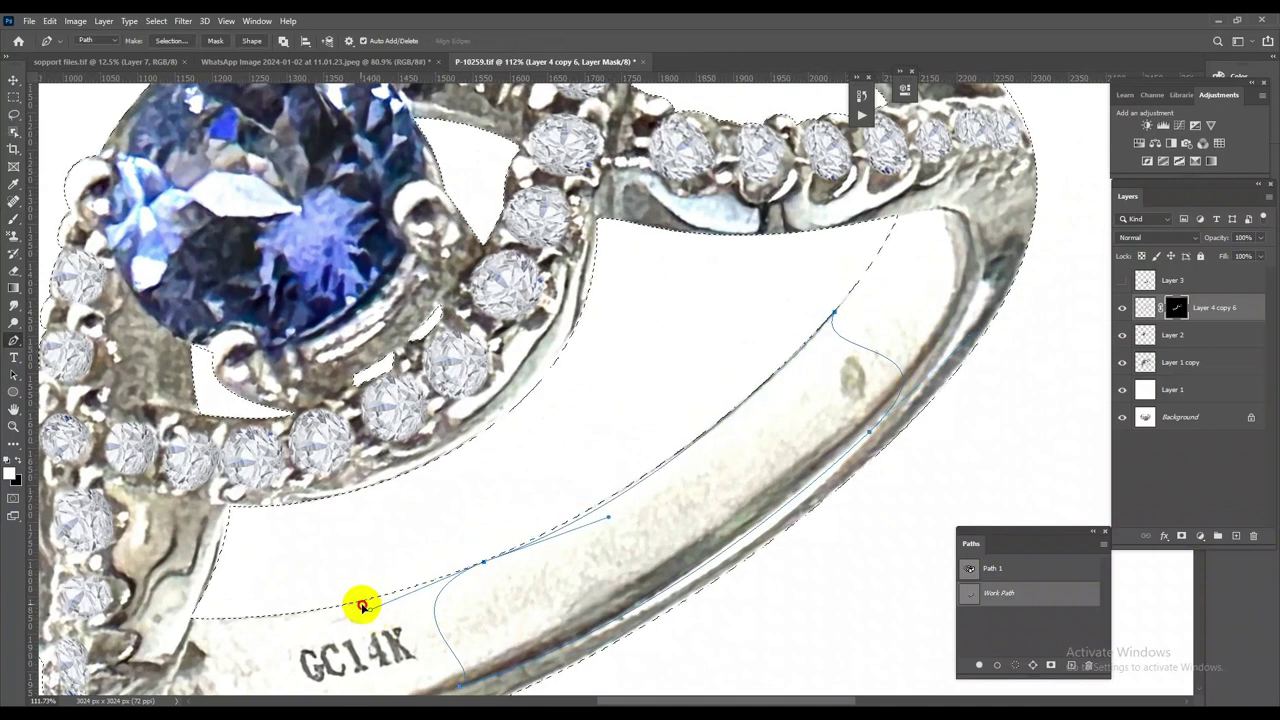
left_click(723, 435)
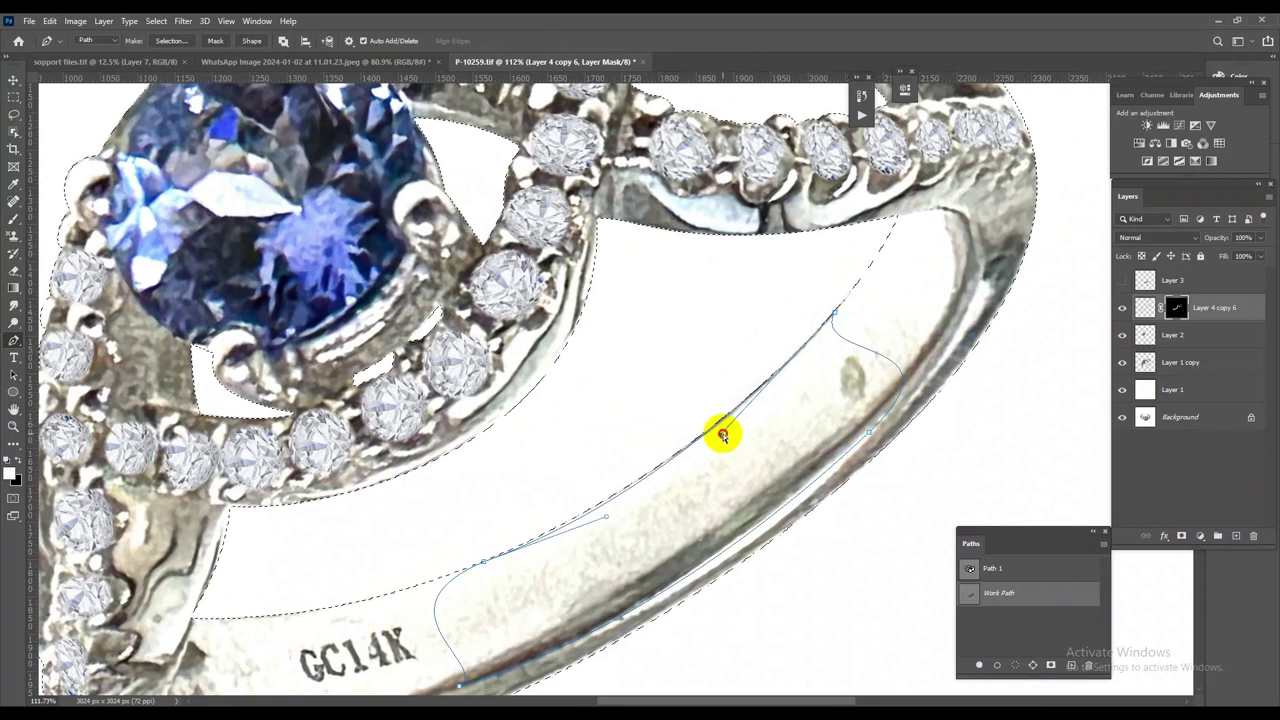
scroll(628, 391, "down", 1)
Load the path as a selection and dab with an enlarged brush on Layer 1 copy
key("ctrl+Return")
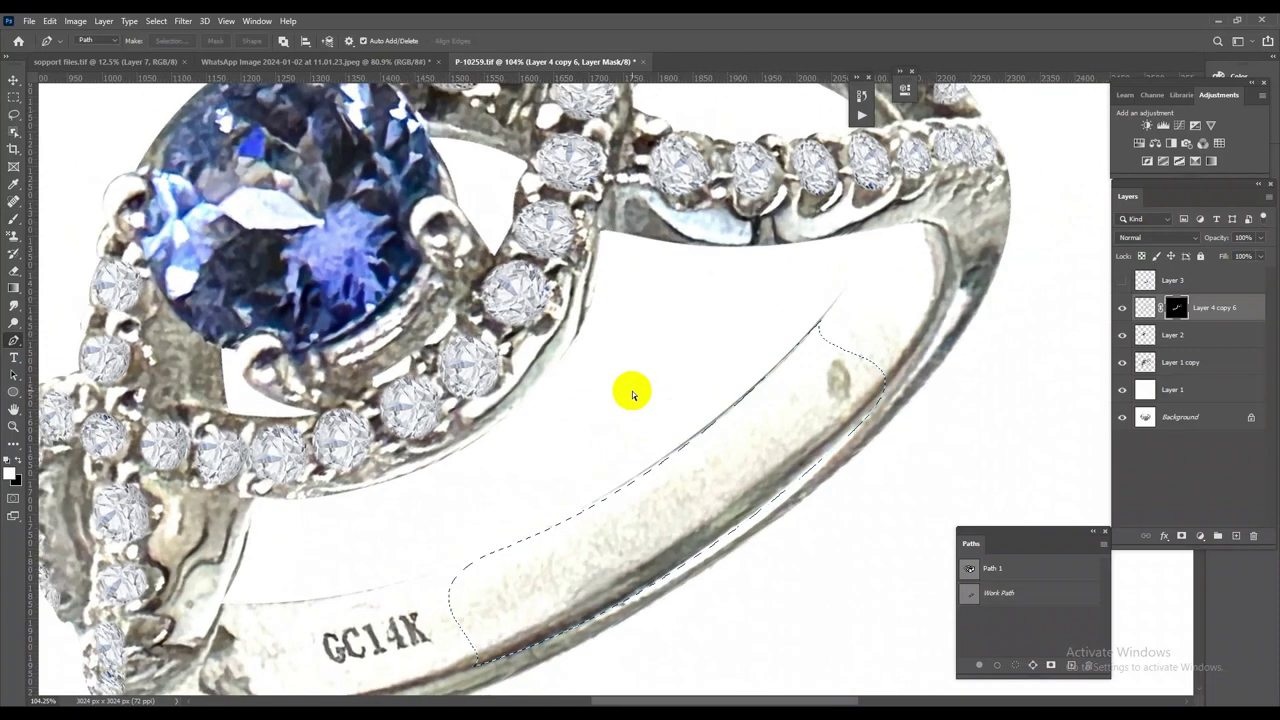
left_click(13, 218)
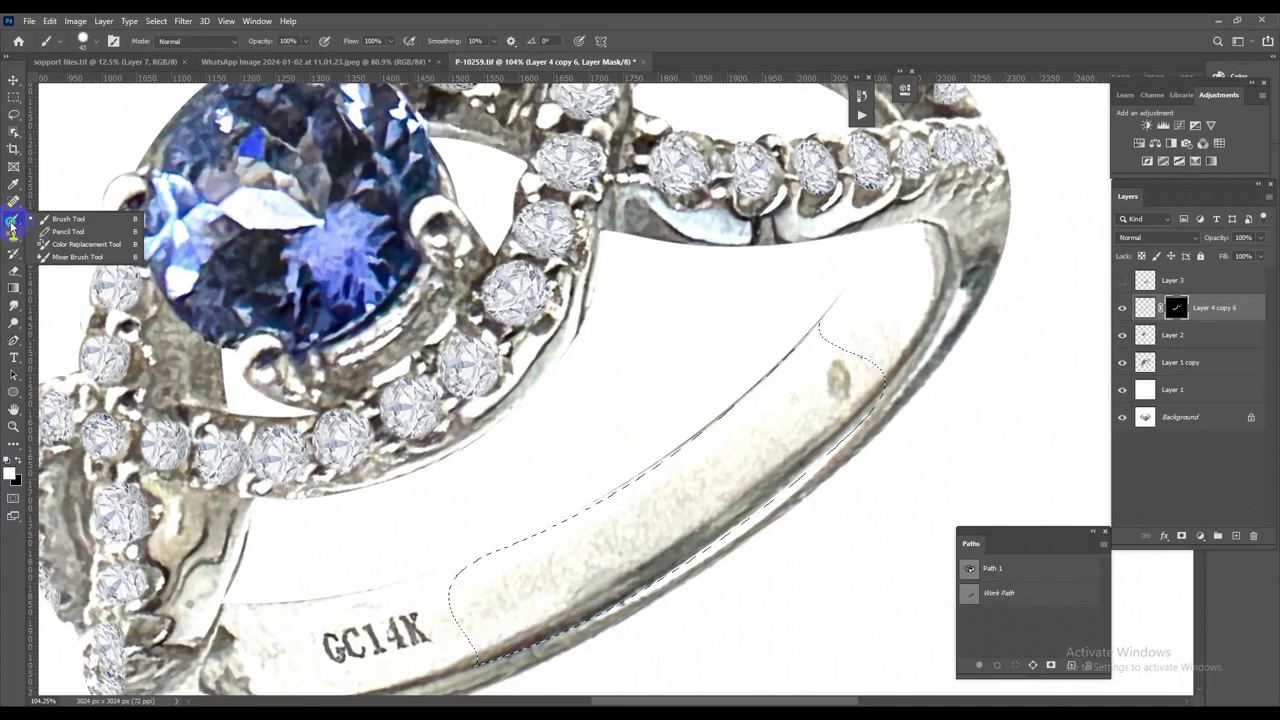
left_click(45, 218)
scroll(800, 330, "down", 3)
scroll(700, 500, "up", 2)
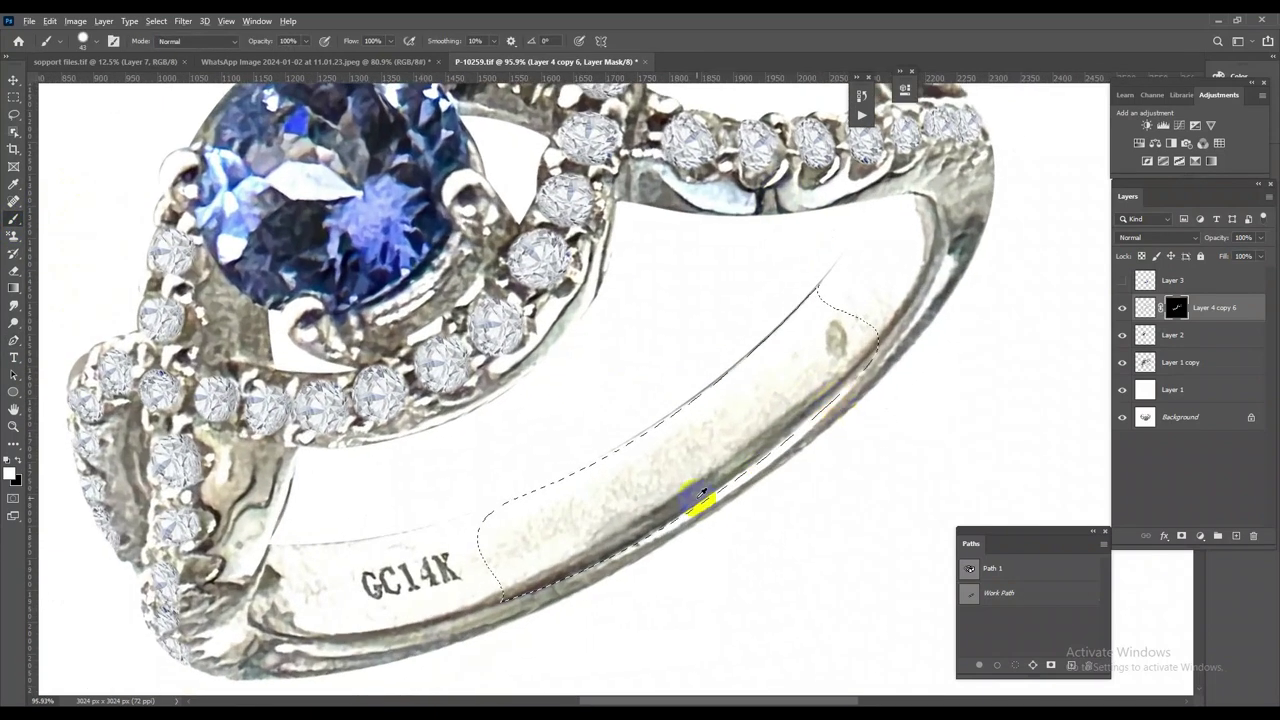
left_click_drag(690, 495, 700, 493)
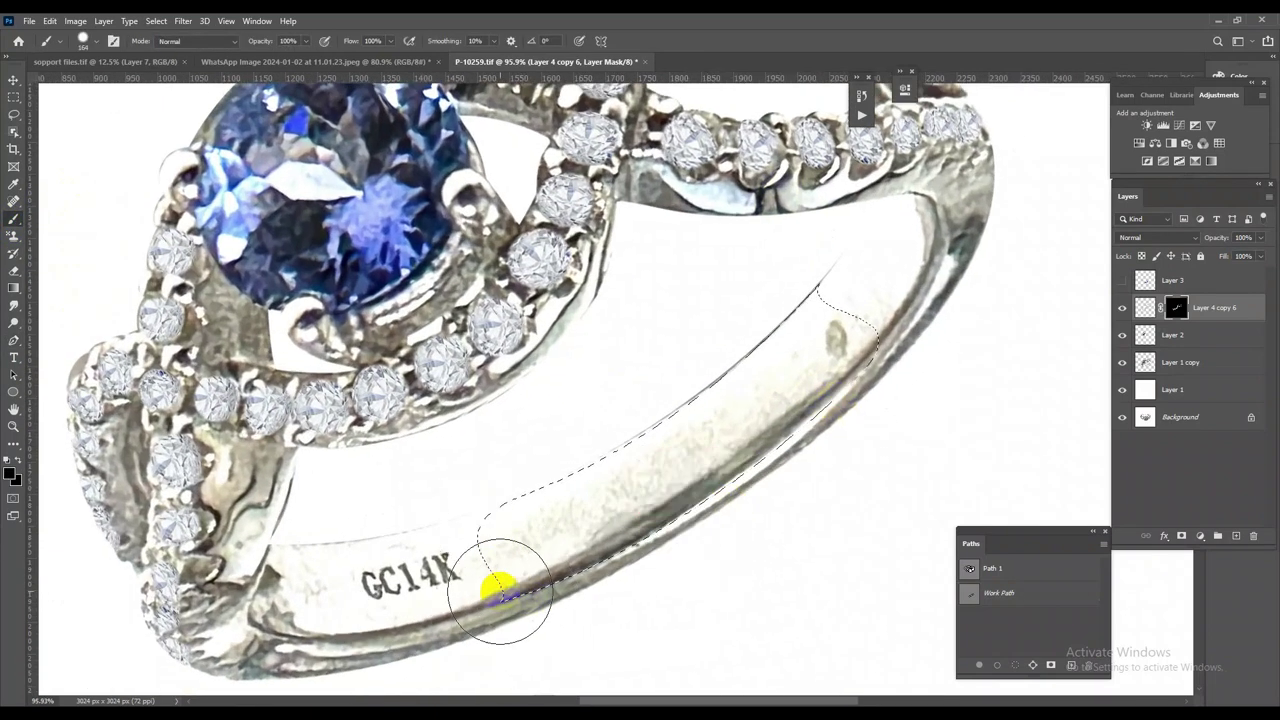
left_click(1180, 362)
left_click(466, 575)
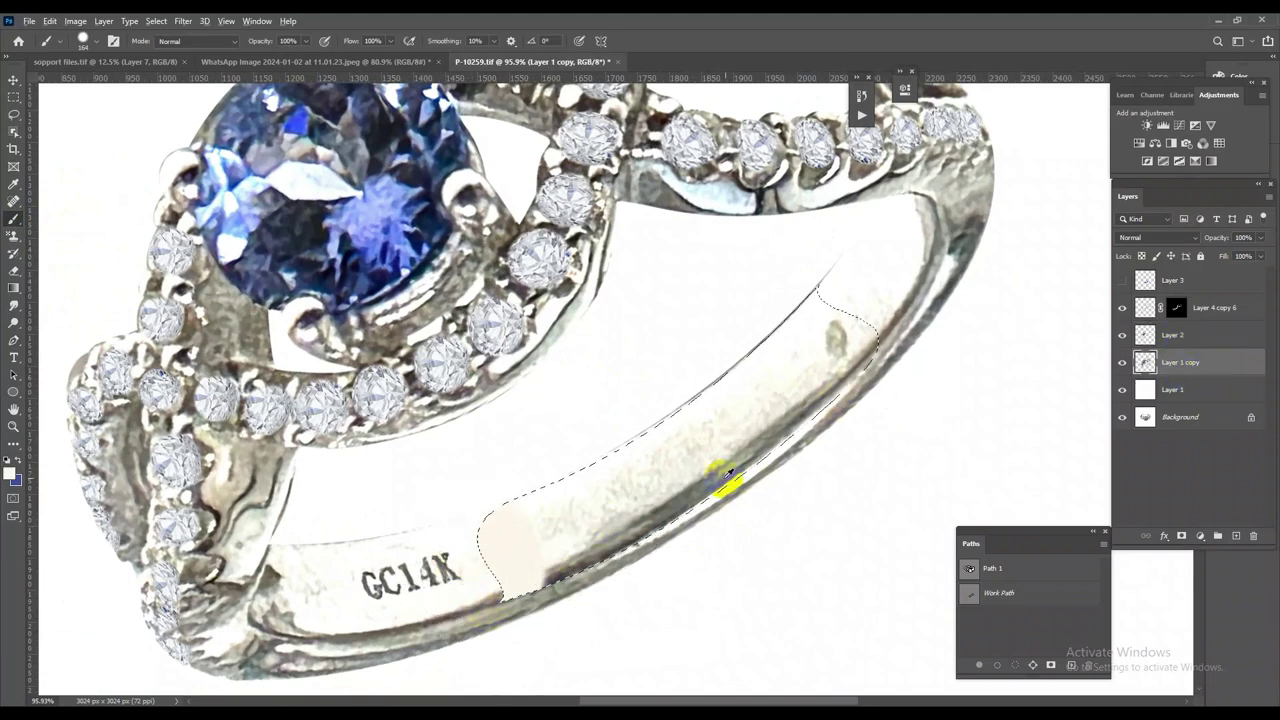
Sample grey from the ring and paint it over the band near GC14K and the upper band
left_click(957, 233, "alt")
left_click_drag(820, 345, 840, 352)
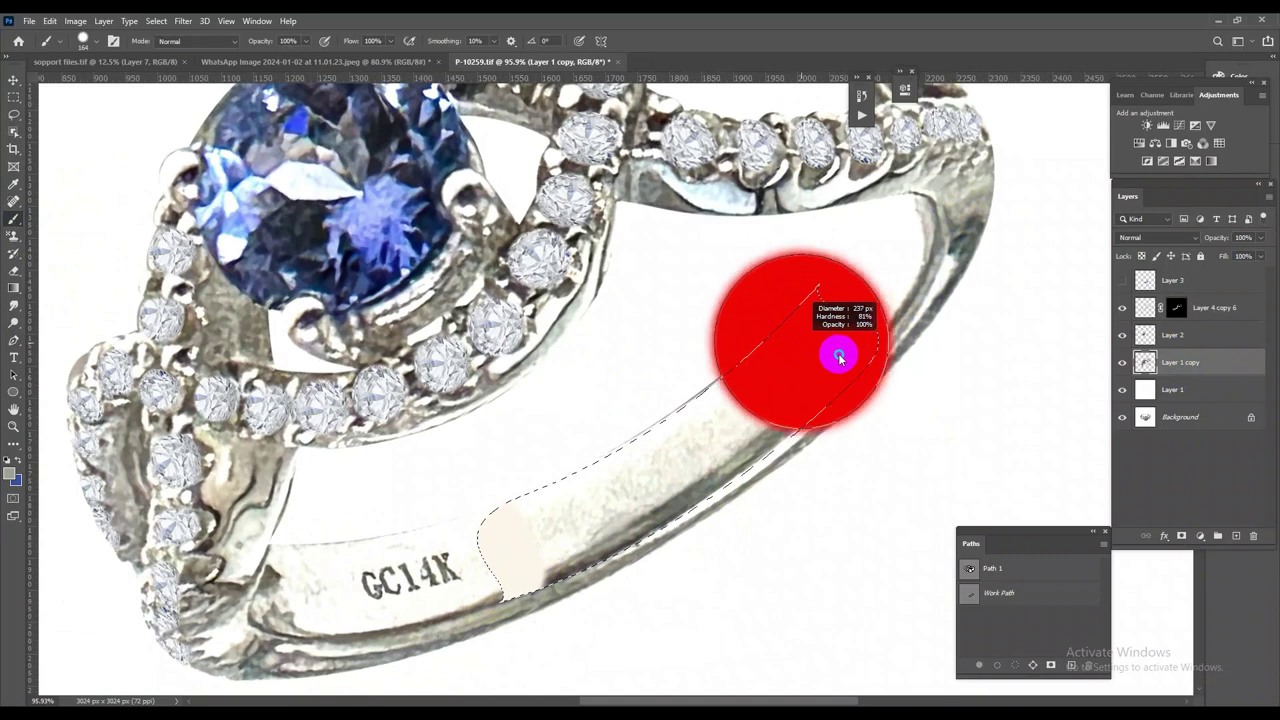
left_click_drag(491, 563, 475, 572)
left_click_drag(914, 300, 886, 277)
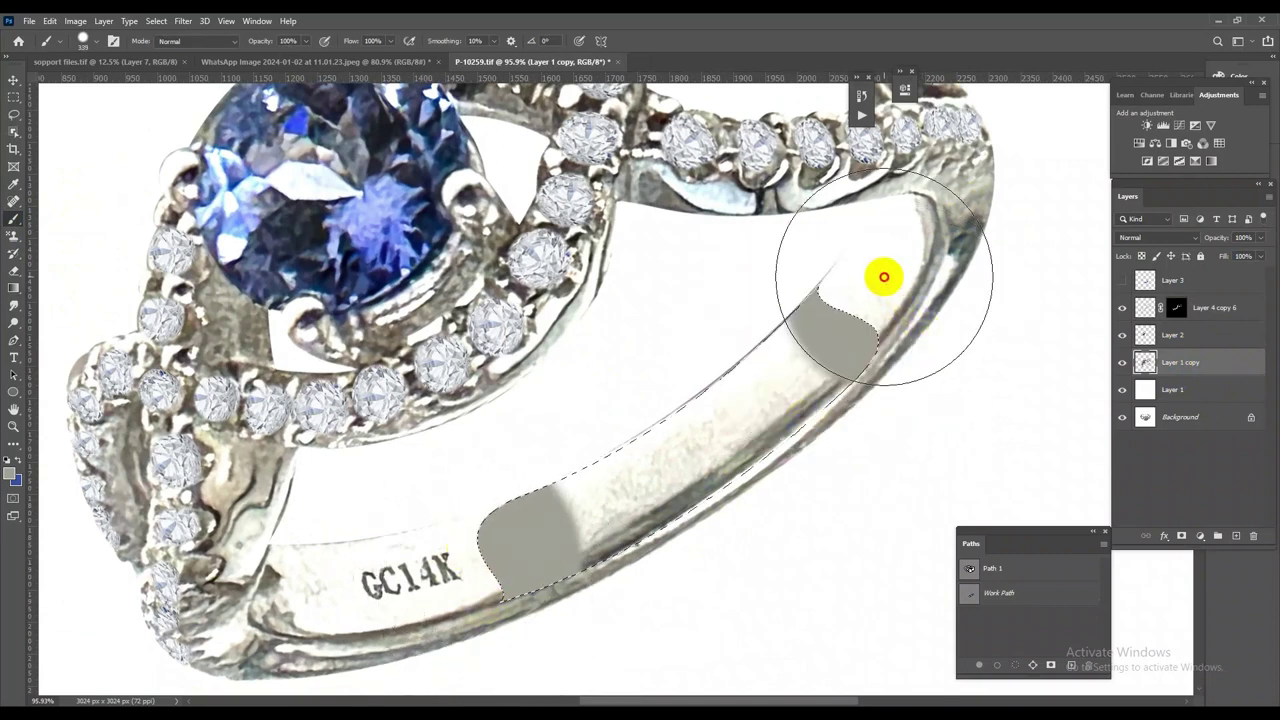
right_click(862, 301)
left_click_drag(814, 337, 849, 309)
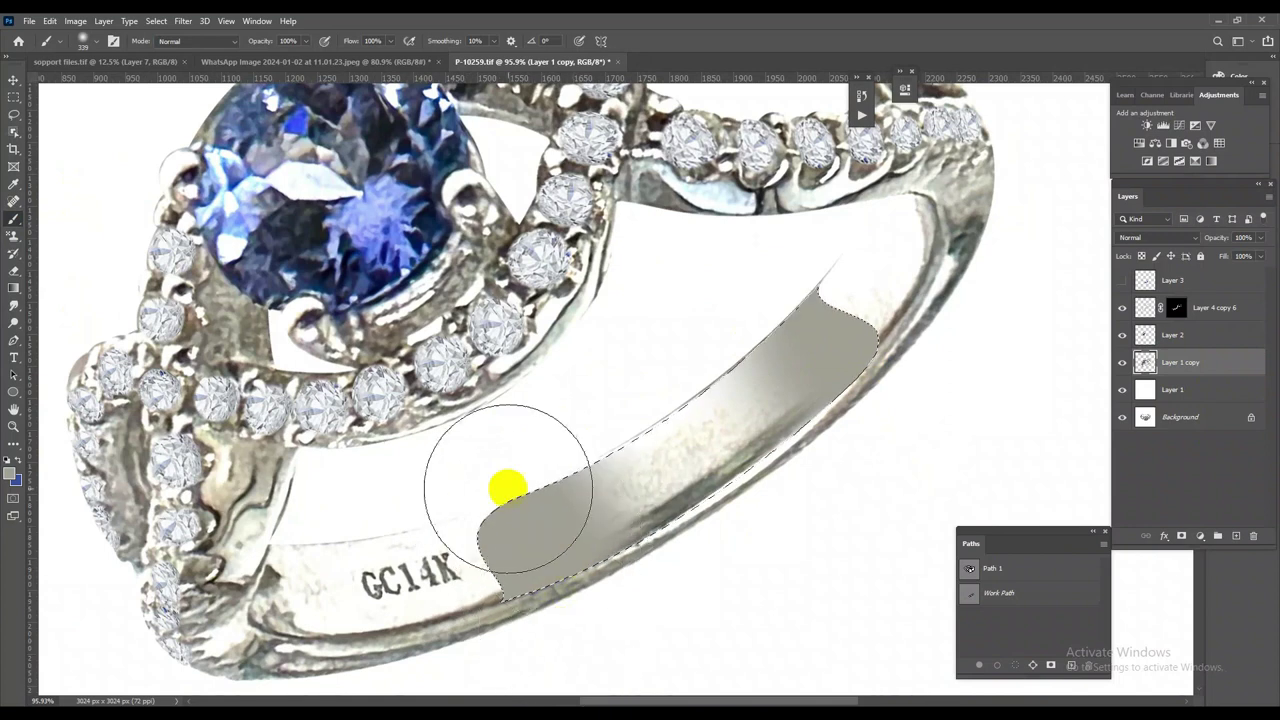
Blend the grey into smooth shading with a soft highlight centred on the band
left_click_drag(554, 591, 728, 527)
mouse_move(731, 400)
left_mouse_down()
mouse_move(706, 572)
mouse_move(820, 404)
mouse_move(889, 514)
left_mouse_up()
mouse_move(830, 337)
left_mouse_down()
mouse_move(786, 371)
mouse_move(829, 586)
left_mouse_up()
left_click_drag(612, 595, 608, 614)
mouse_move(613, 680)
left_mouse_down()
mouse_move(514, 528)
mouse_move(571, 686)
left_mouse_up()
left_click_drag(655, 496, 820, 654)
left_click(739, 419)
mouse_move(739, 419)
left_mouse_down()
mouse_move(700, 571)
mouse_move(754, 420)
left_mouse_up()
left_click_drag(790, 530, 806, 408)
Even out the grey at the band's left end with a larger soft brush, then deselect
right_click(814, 385, "alt")
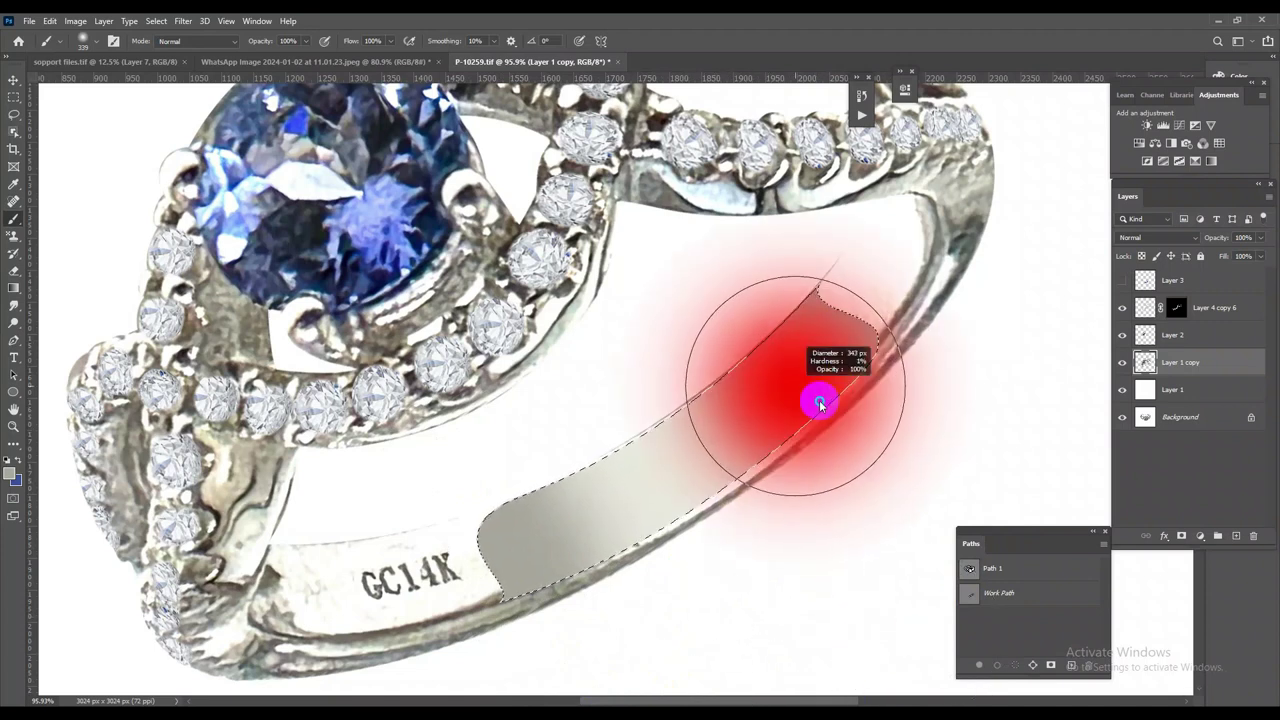
left_click_drag(496, 538, 557, 557)
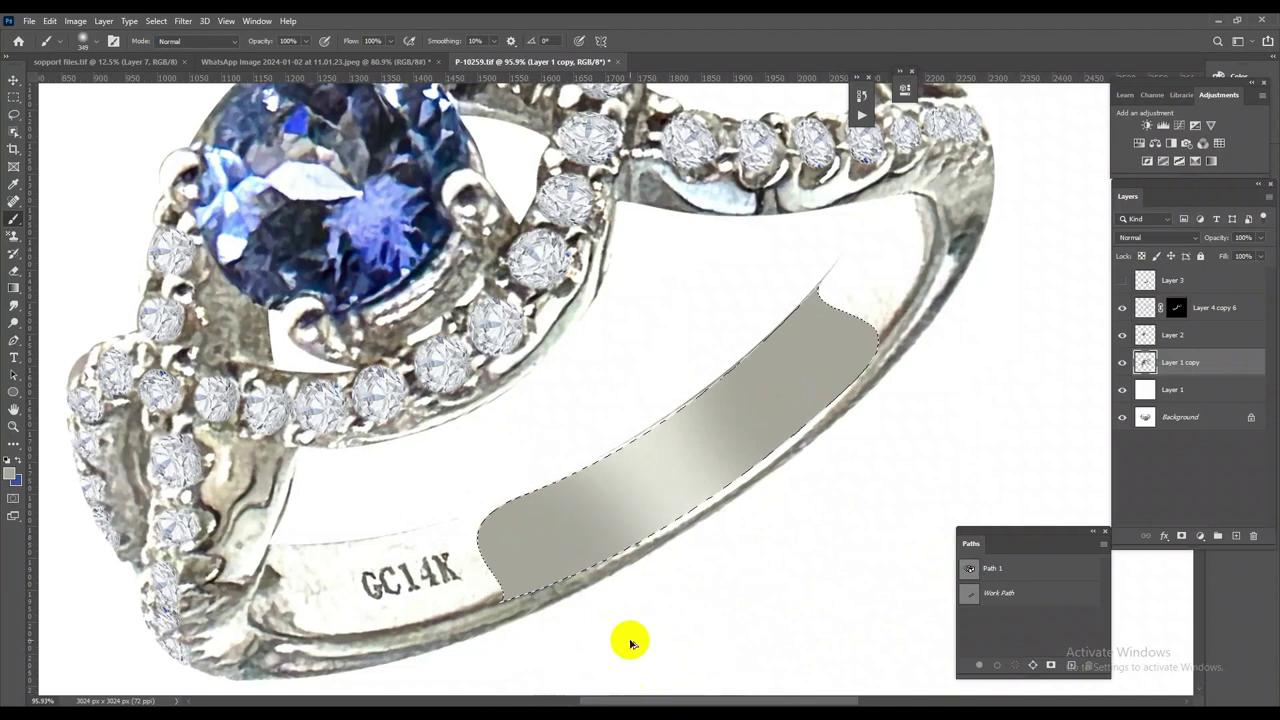
left_click_drag(543, 486, 680, 471)
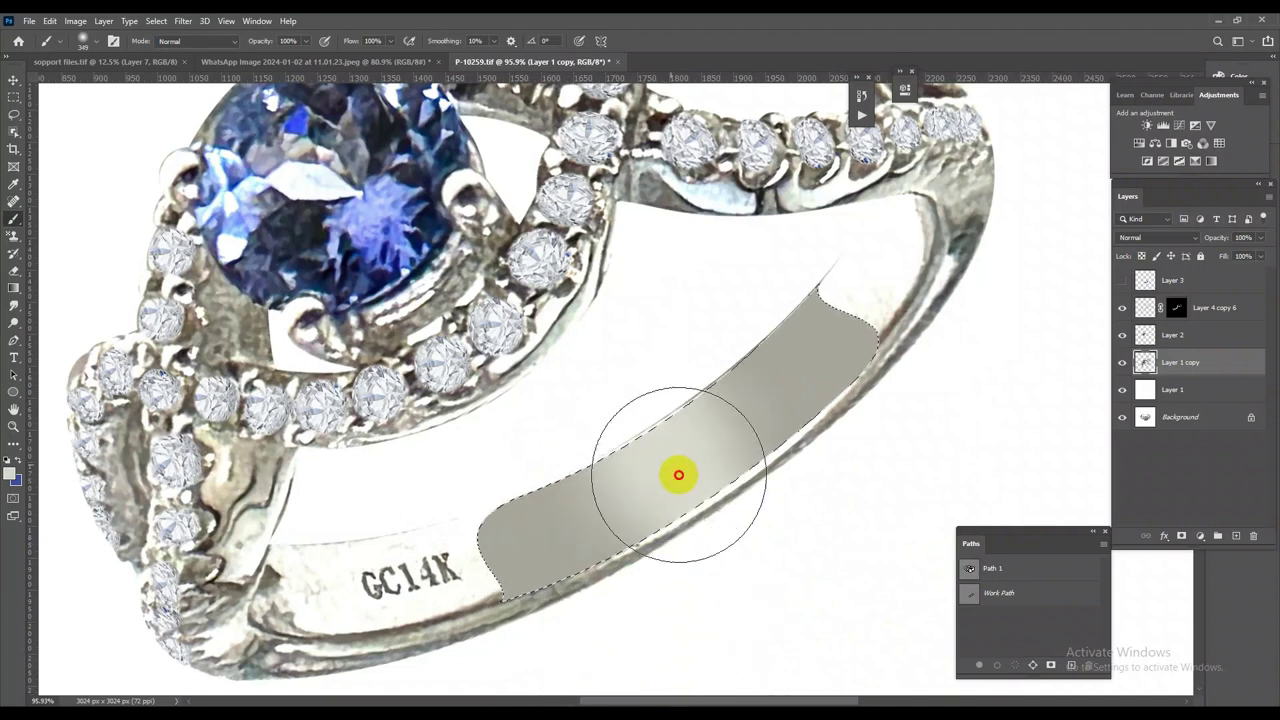
key("ctrl+d")
scroll(691, 400, "down", 2)
scroll(686, 457, "down", 3)
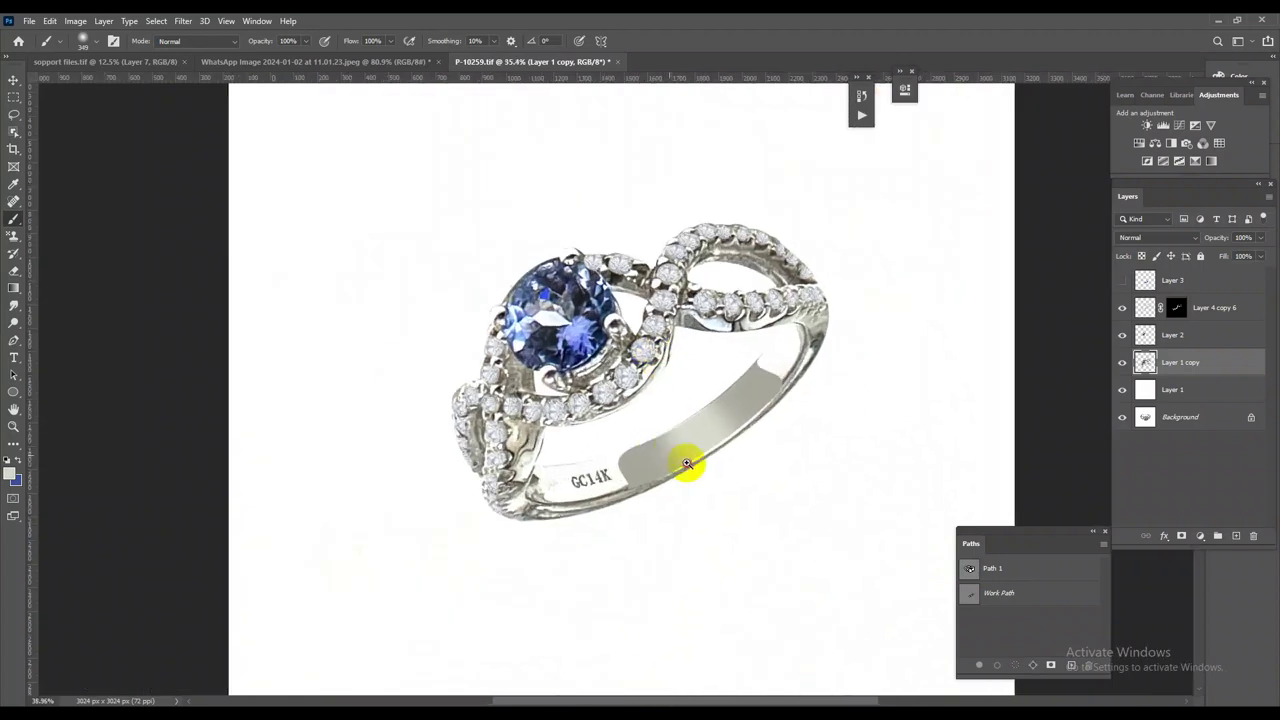
scroll(734, 491, "up", 4)
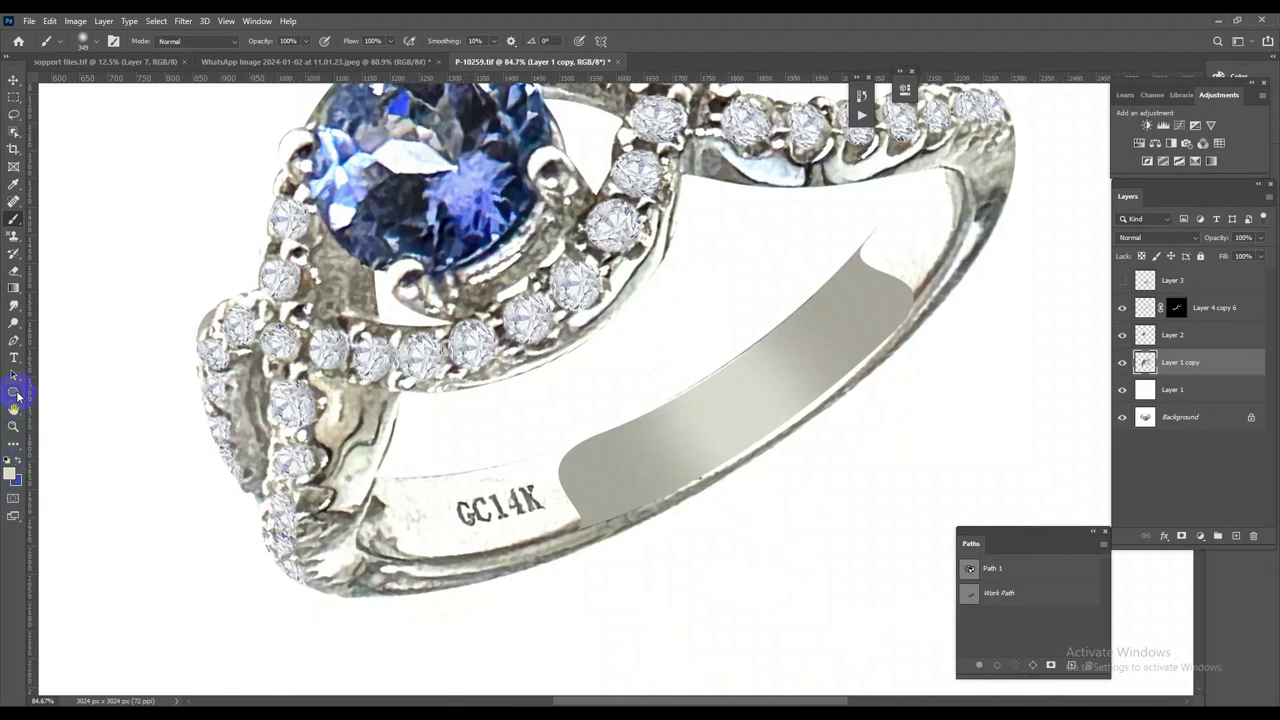
Trace a Pen path around the band past GC14K up to its upper end, then make it a selection
left_click(15, 343)
scroll(532, 492, "up", 2)
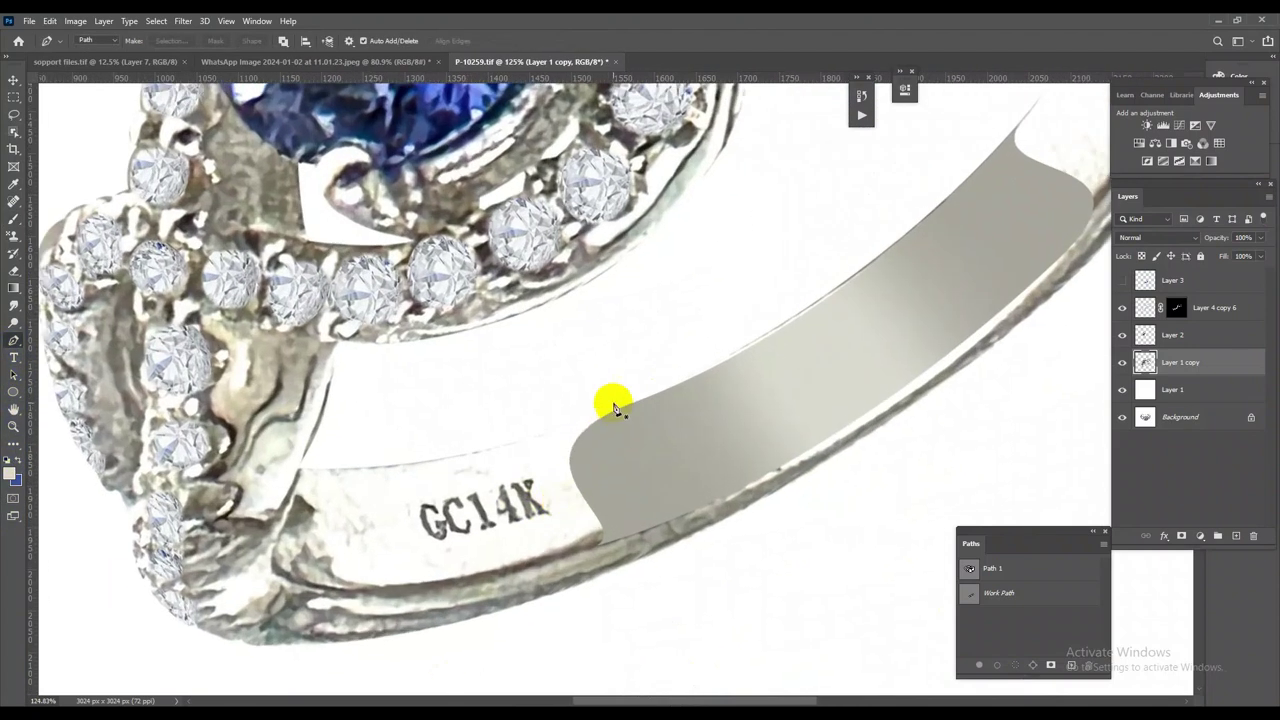
left_click(598, 418)
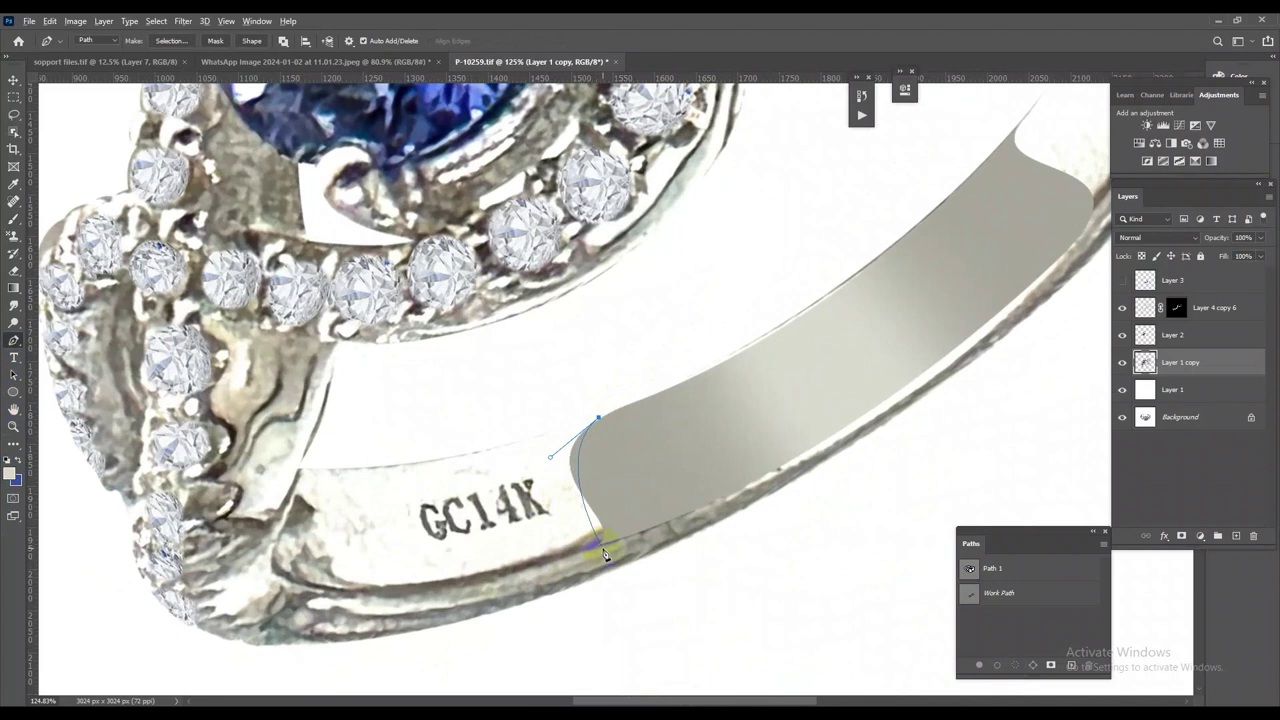
left_click(593, 517)
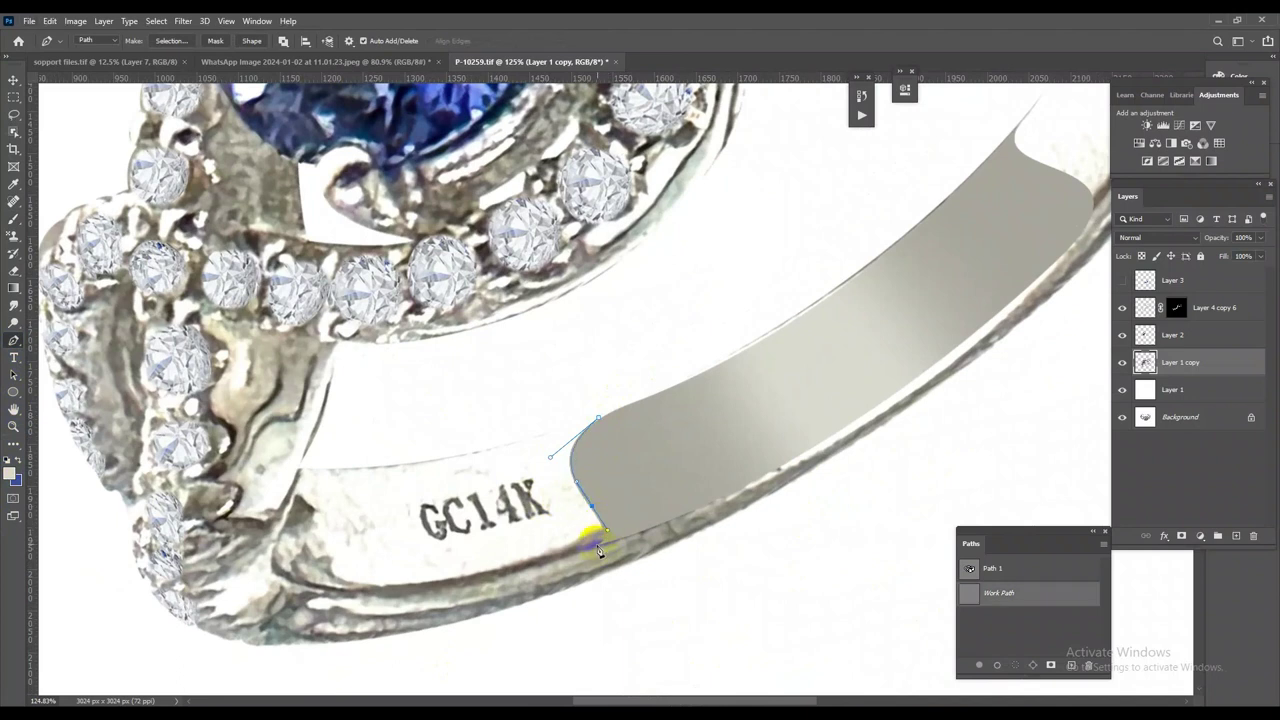
left_click(279, 585)
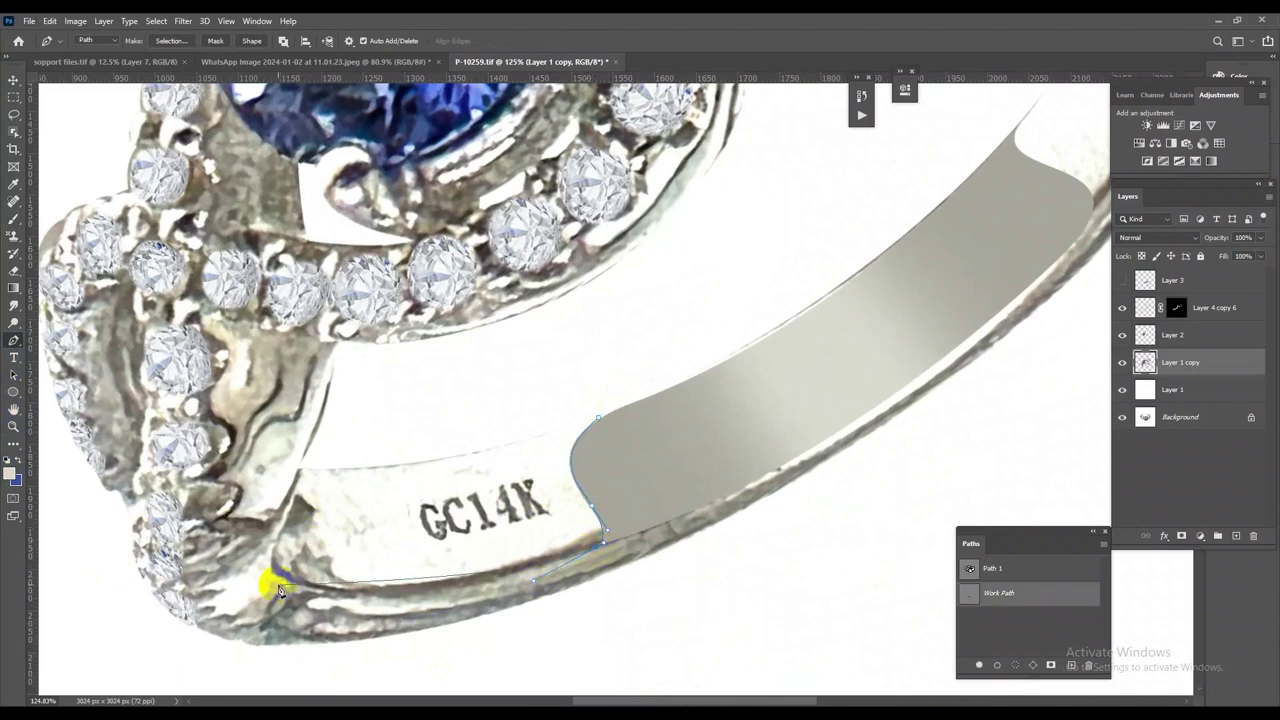
left_click_drag(279, 585, 227, 551)
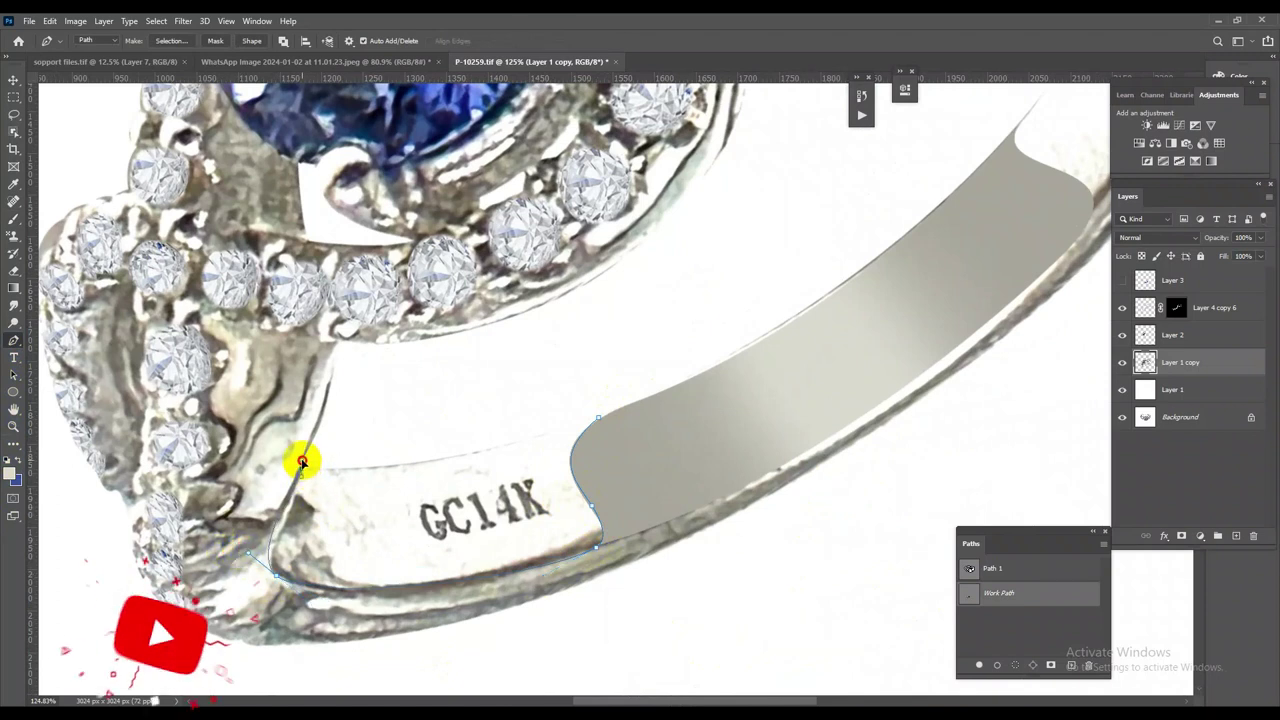
left_click_drag(302, 471, 383, 472)
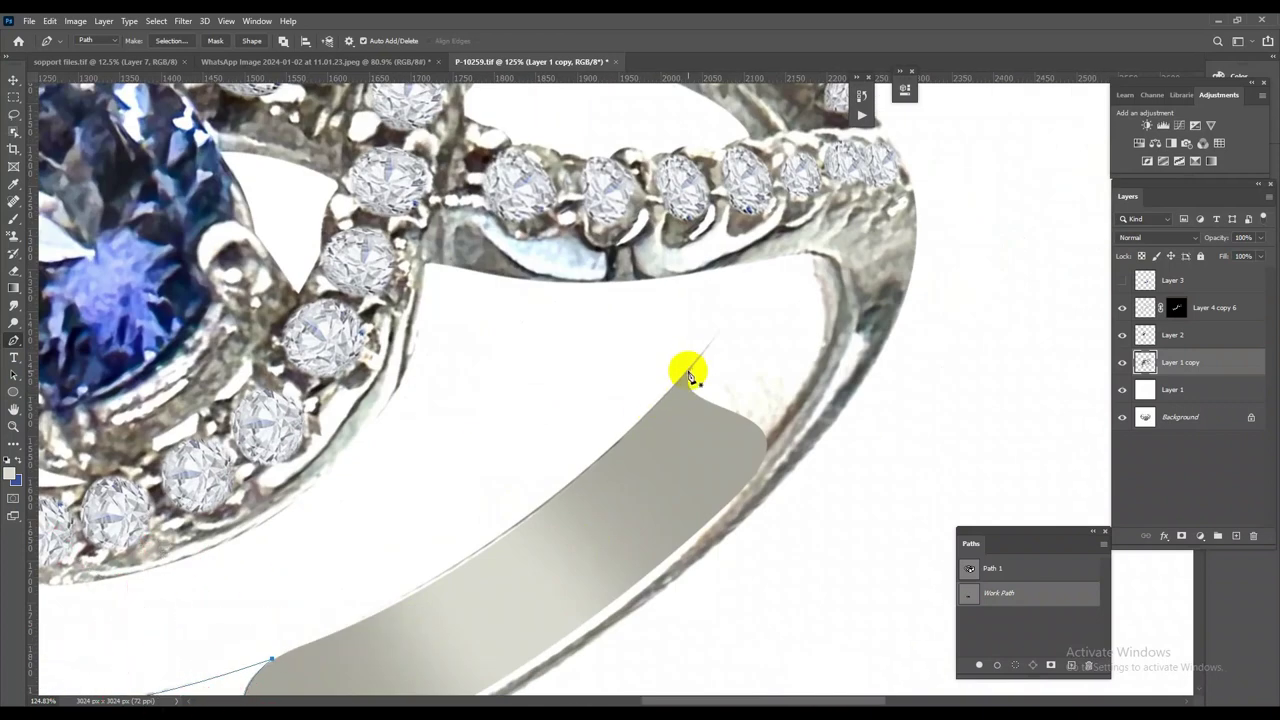
left_click_drag(776, 260, 786, 238)
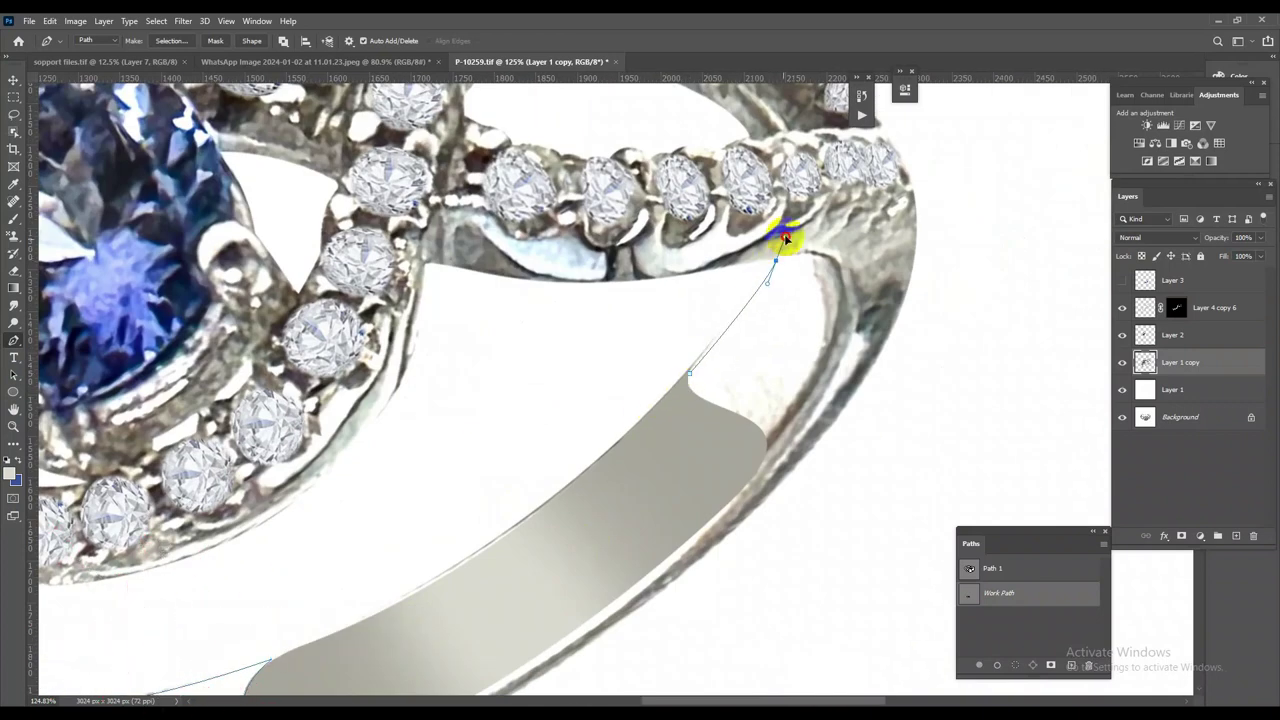
key("ctrl+z")
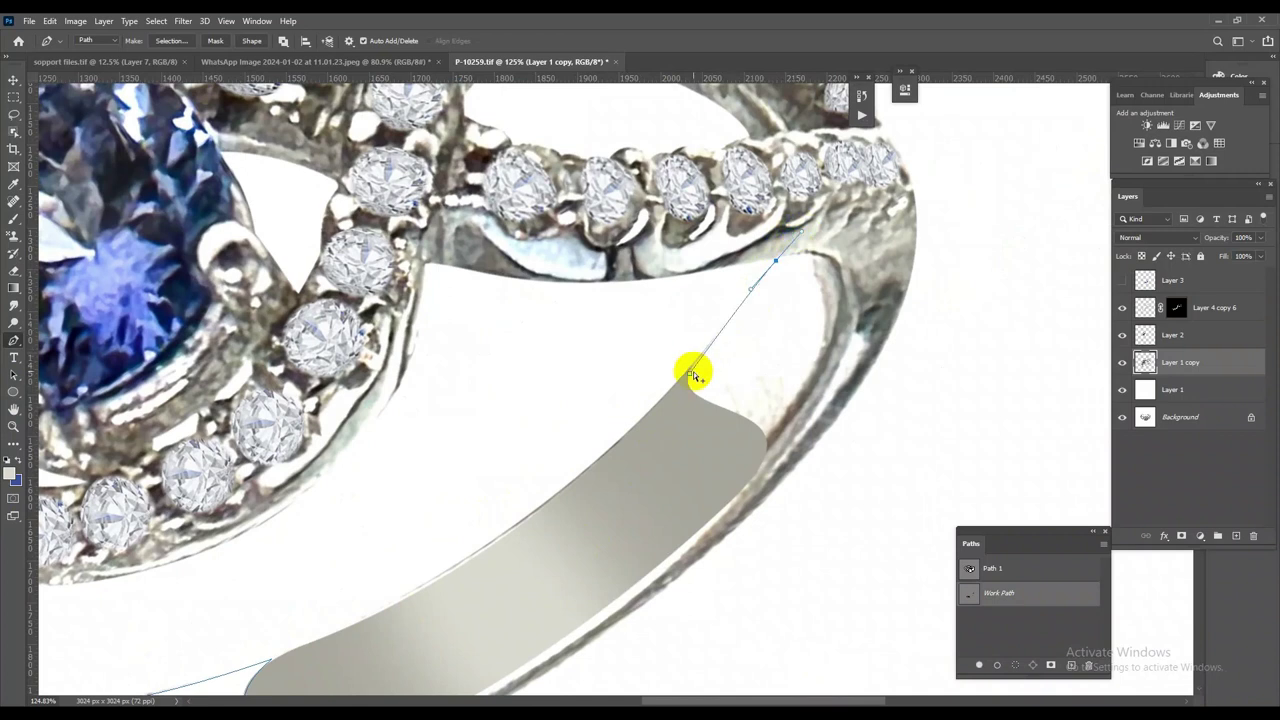
left_click(692, 373, "alt")
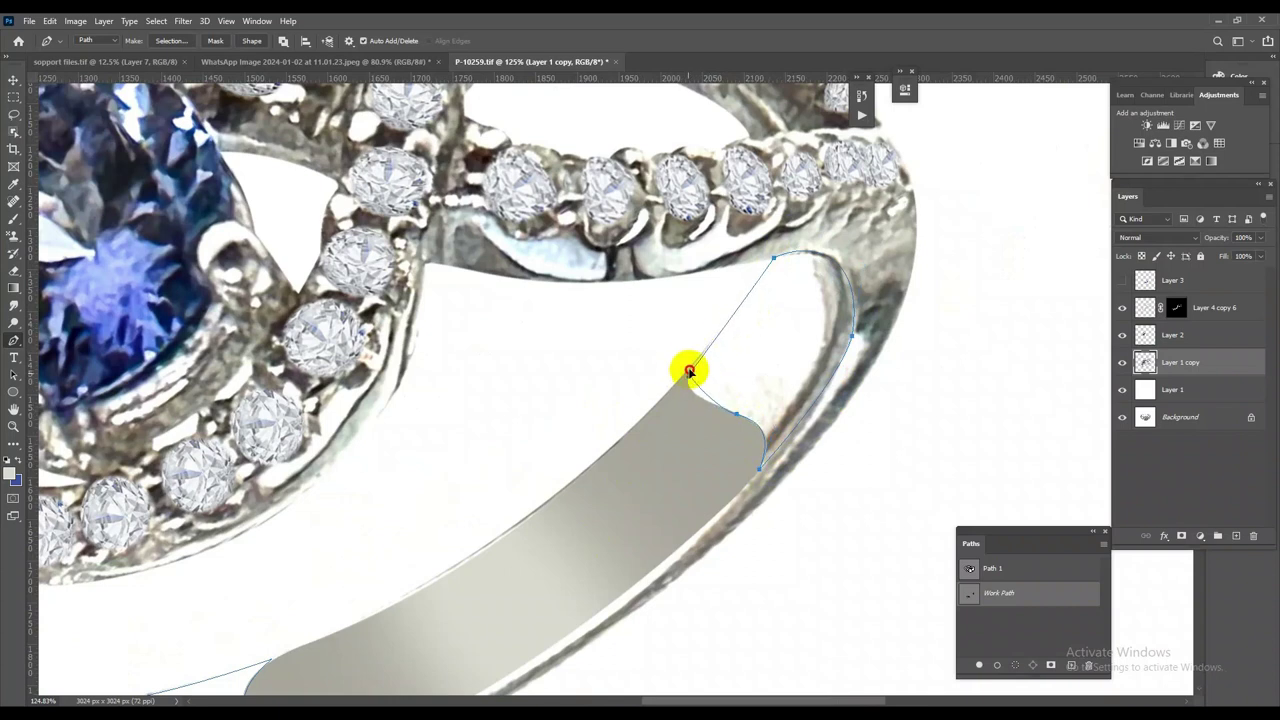
left_click_drag(689, 371, 705, 348)
key("ctrl+Return")
Paint over the GC14K engraving in band colour with a soft brush
key("ctrl+0")
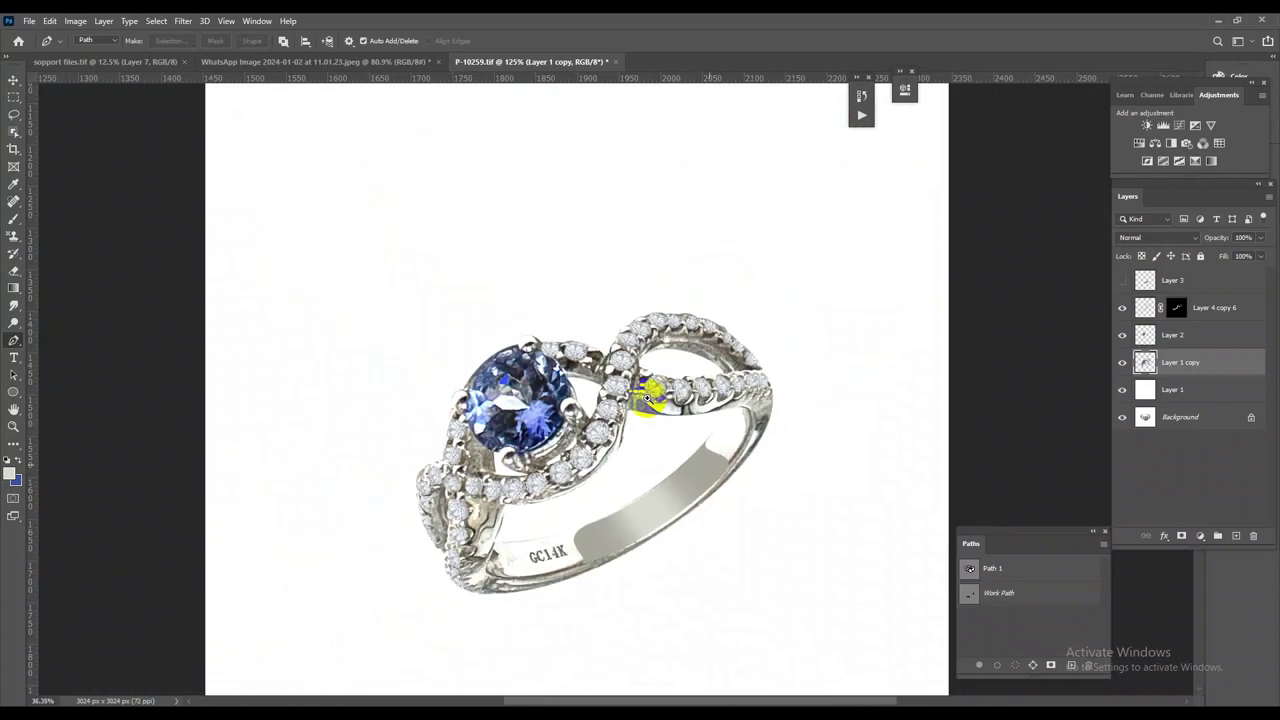
scroll(235, 430, "up", 3)
right_click(24, 221)
left_click(86, 214)
scroll(500, 522, "up", 1)
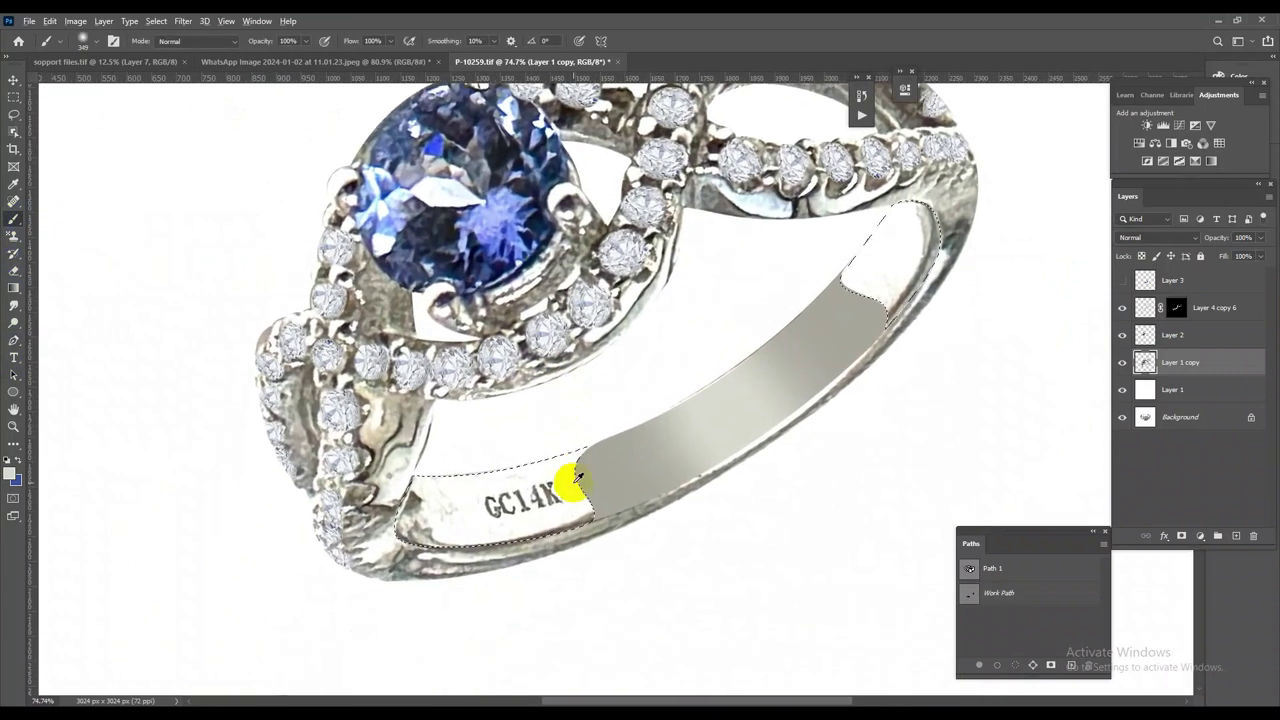
mouse_move(610, 486)
left_mouse_down()
mouse_move(495, 530)
mouse_move(408, 517)
left_mouse_up()
Even out the upper and left inner band ends with smooth band-coloured paint
left_click_drag(906, 258, 884, 244)
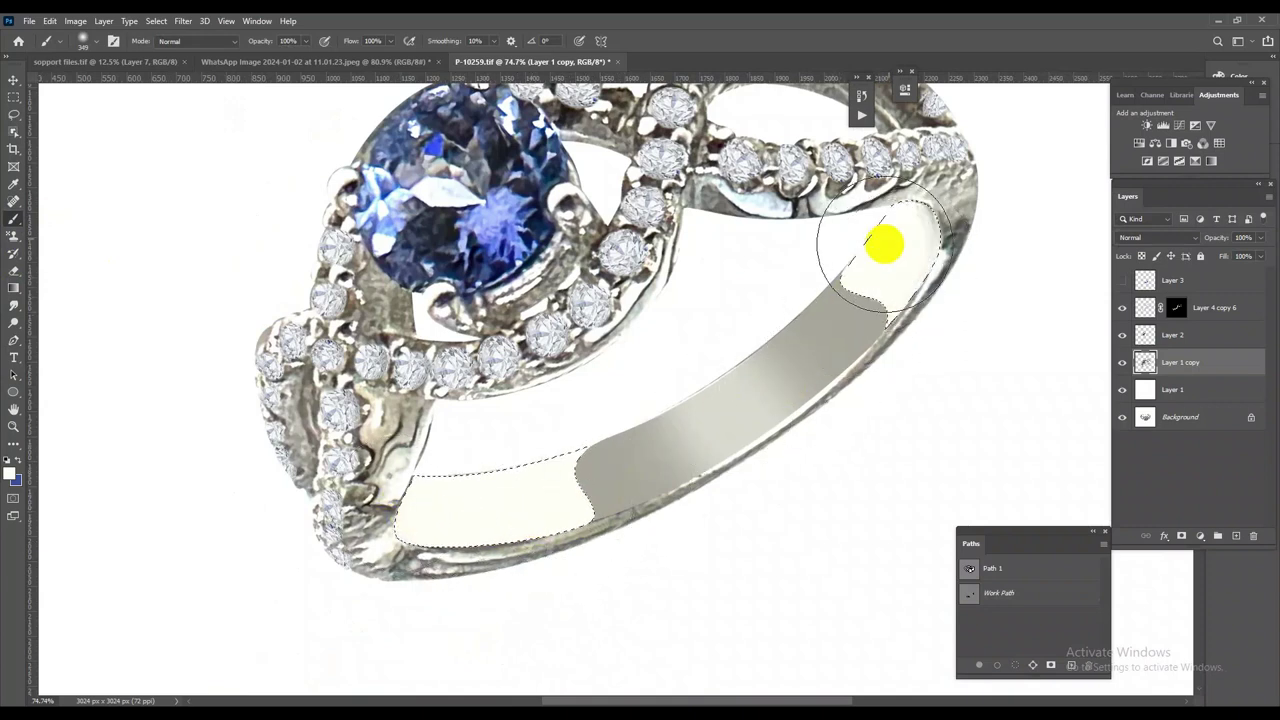
mouse_move(620, 483)
left_mouse_down()
mouse_move(610, 498)
mouse_move(503, 523)
left_mouse_up()
left_click(831, 337)
left_click(870, 372)
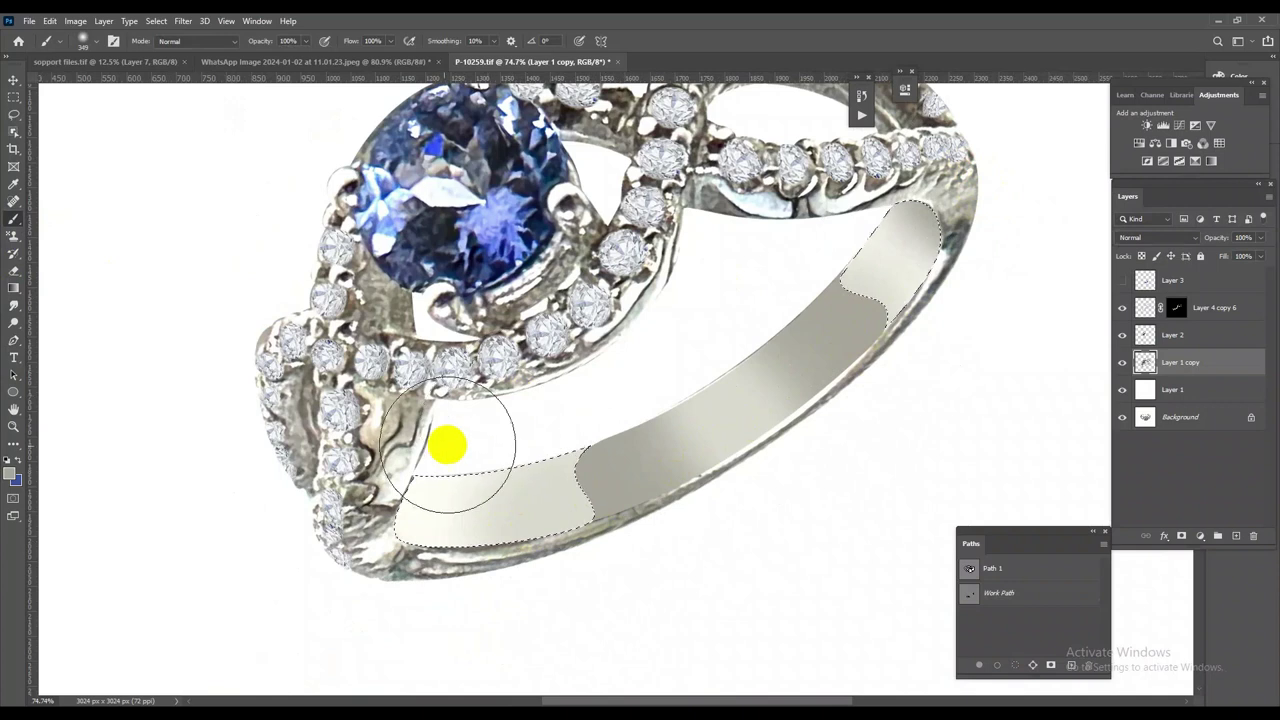
left_click(343, 492)
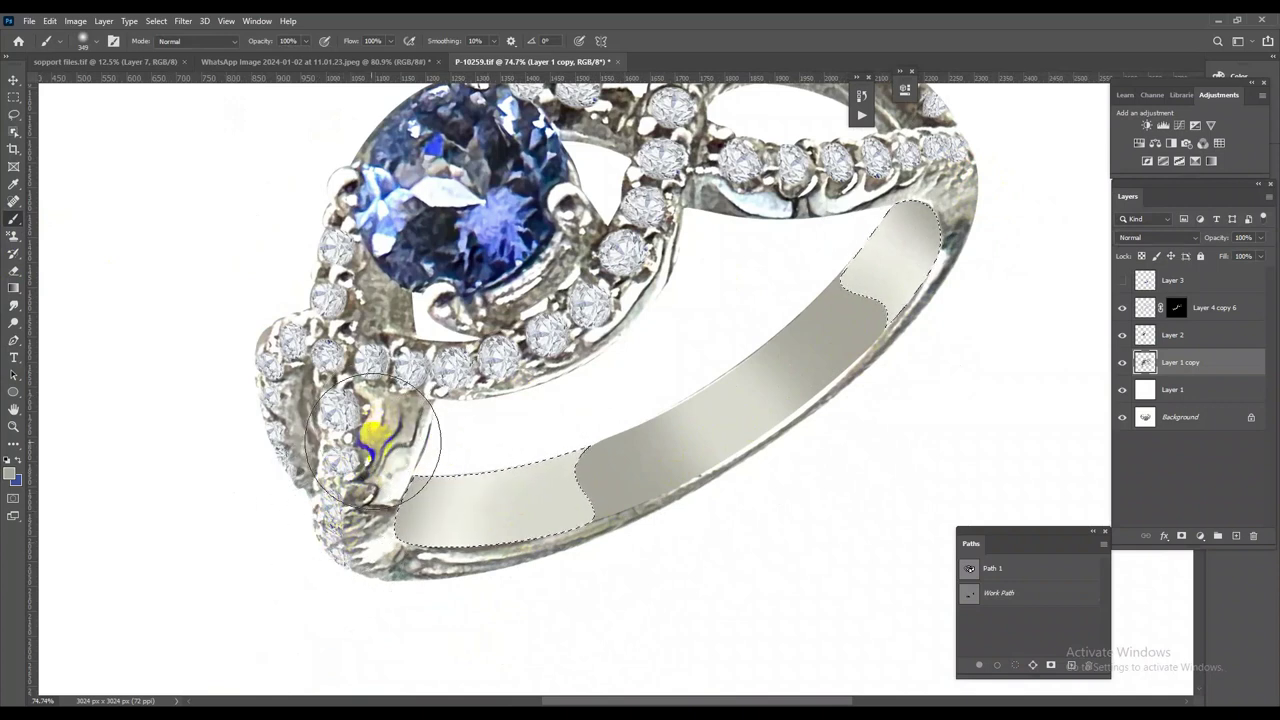
left_click_drag(343, 492, 609, 496)
mouse_move(760, 437)
left_mouse_down()
mouse_move(851, 337)
mouse_move(894, 354)
mouse_move(914, 429)
mouse_move(888, 348)
left_mouse_up()
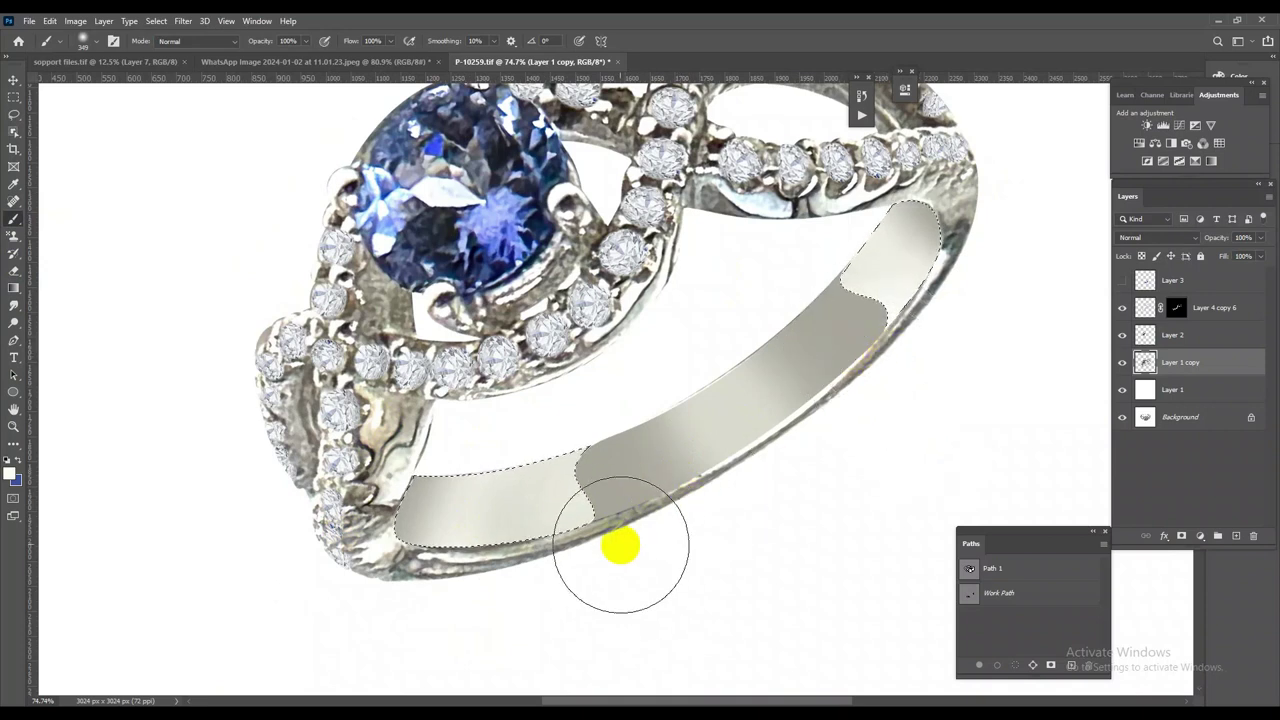
scroll(740, 420, "down", 1)
scroll(771, 400, "down", 2)
scroll(800, 434, "up", 3)
scroll(828, 451, "up", 2)
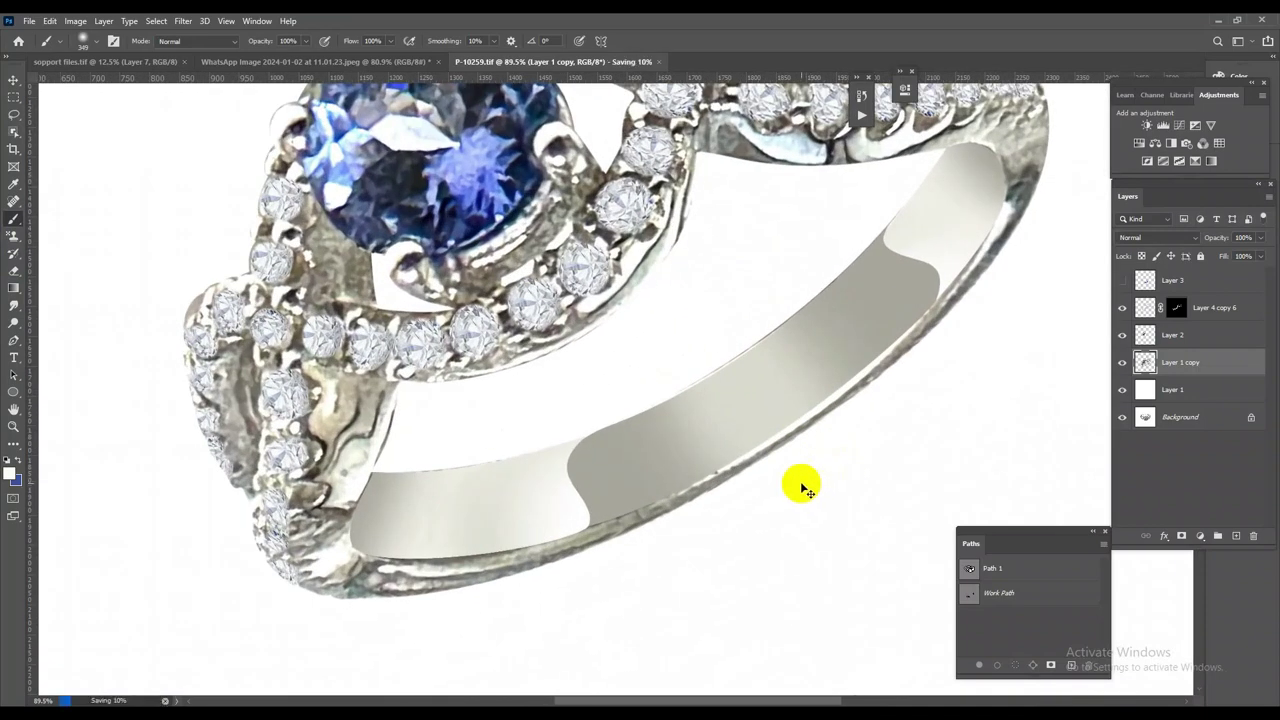
scroll(757, 505, "down", 3)
scroll(776, 493, "up", 3)
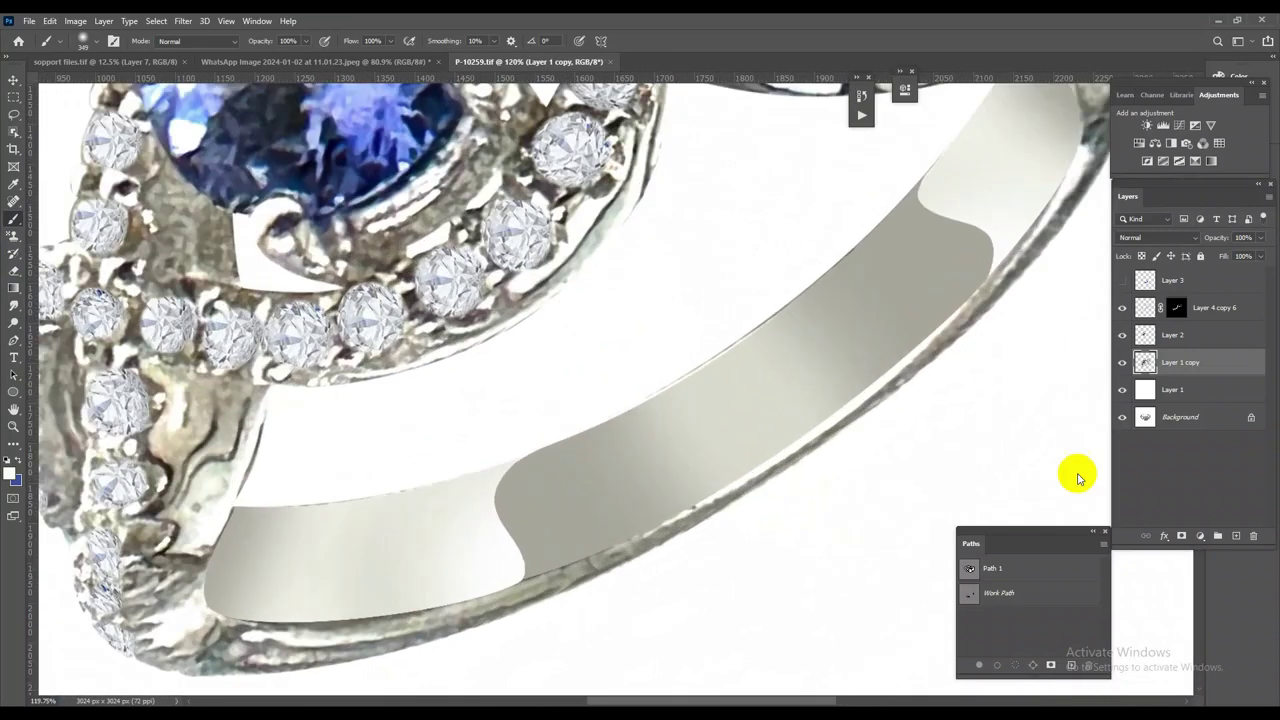
Load the Layer 1 copy outline as a selection, then polish the band's lower outer edge with the Mixer Brush
left_click(1145, 362, "ctrl")
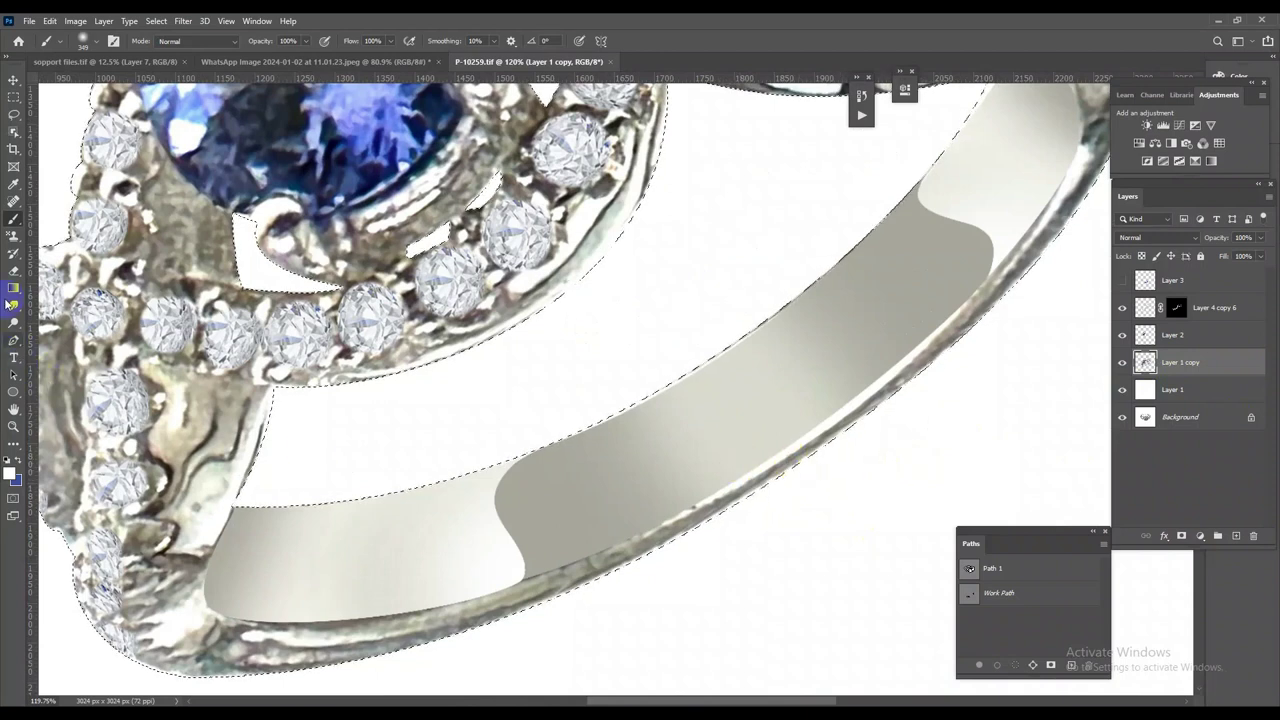
right_click(13, 219)
left_click(61, 257)
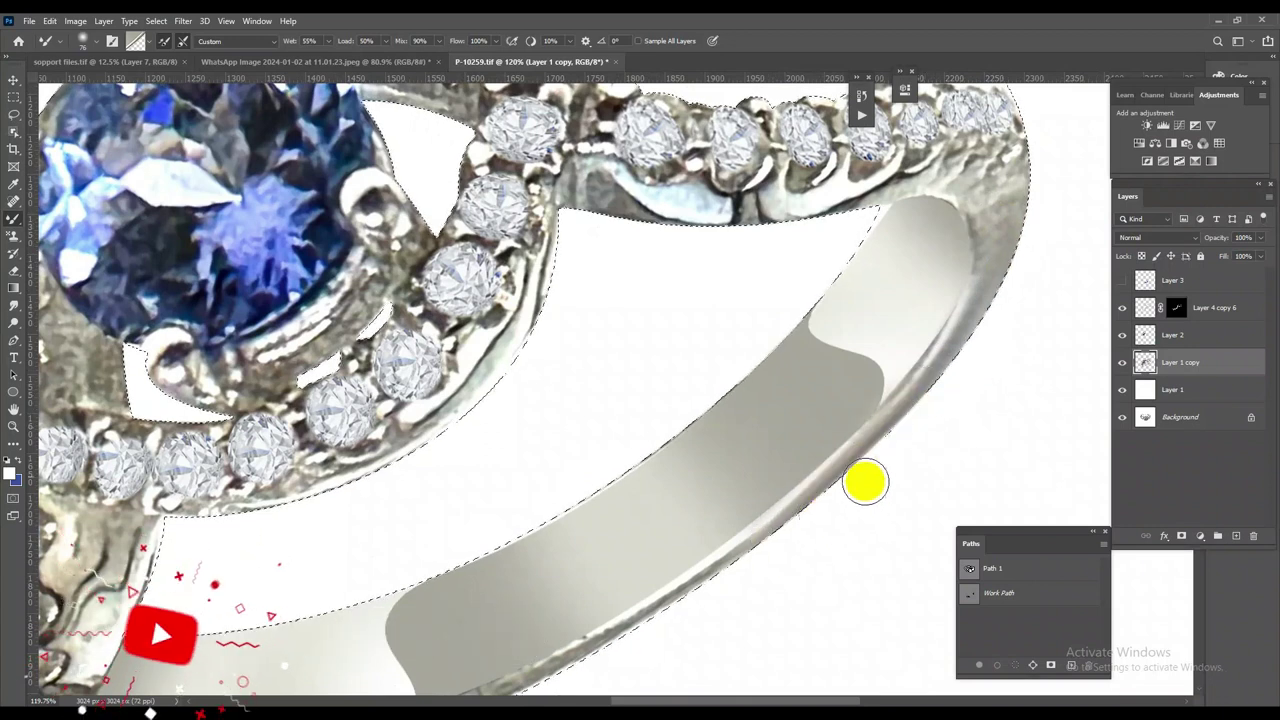
left_click_drag(777, 549, 946, 420)
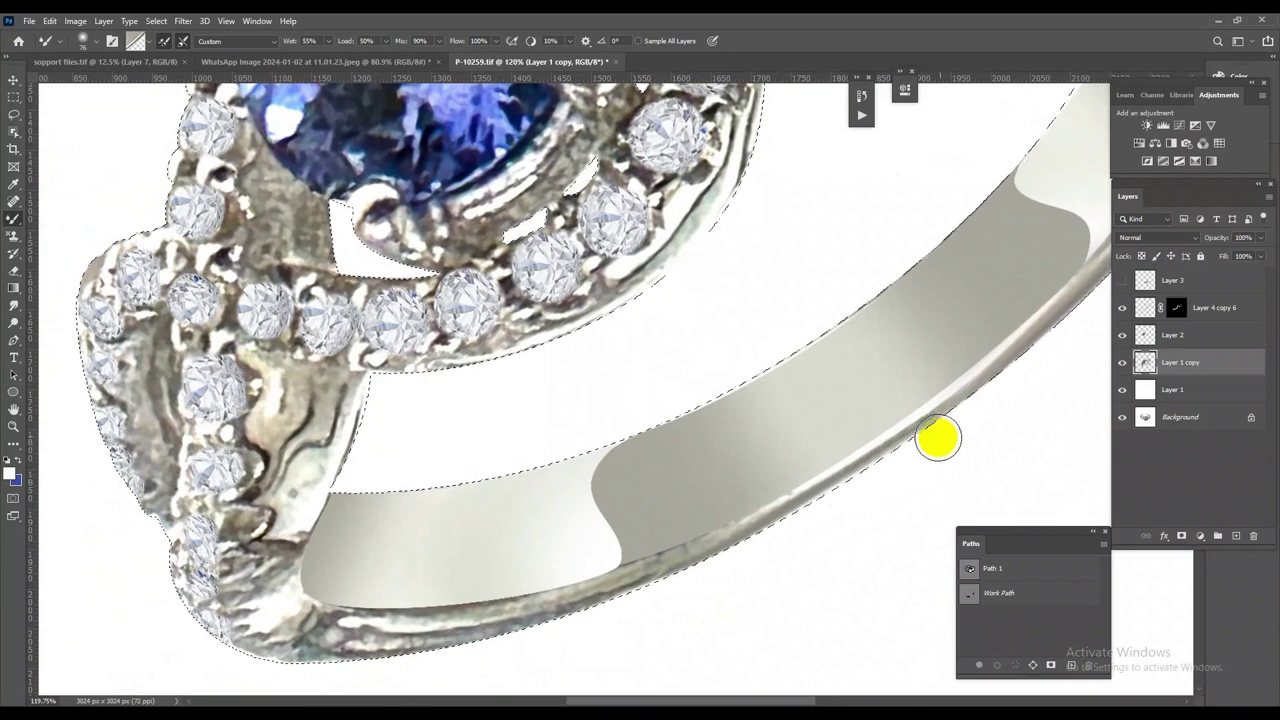
left_click_drag(673, 594, 632, 592)
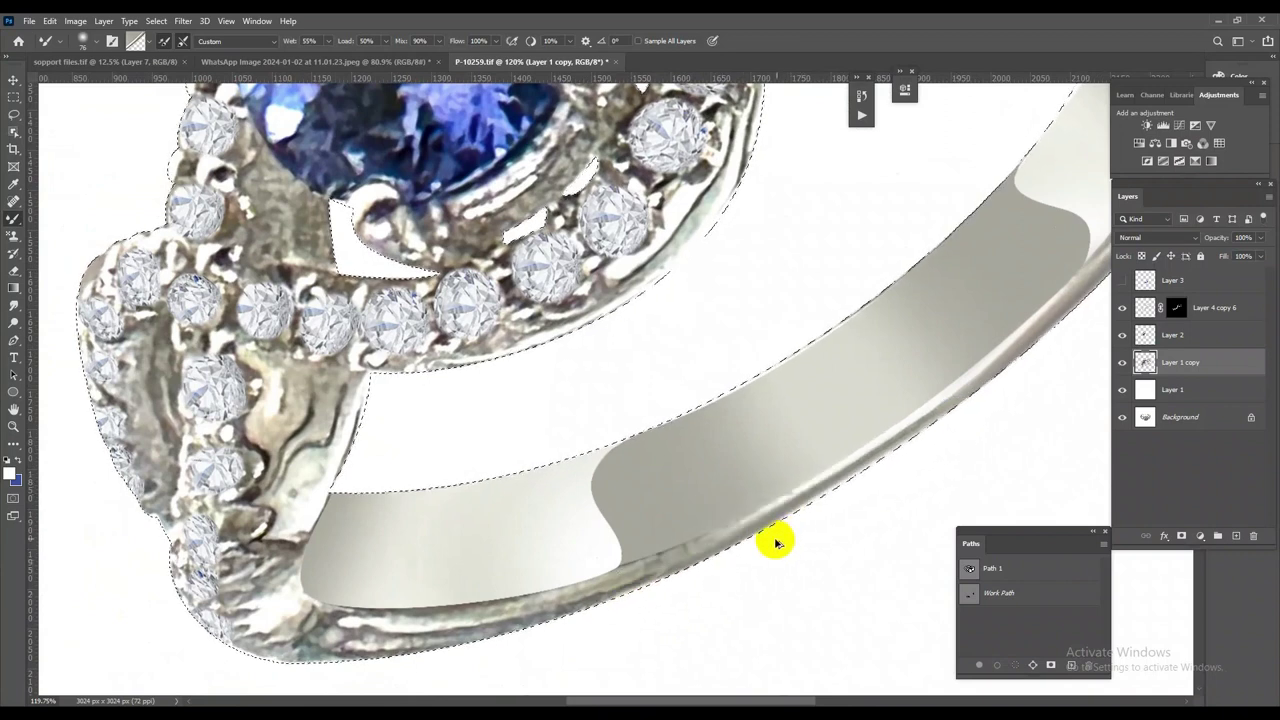
left_click_drag(543, 620, 698, 563)
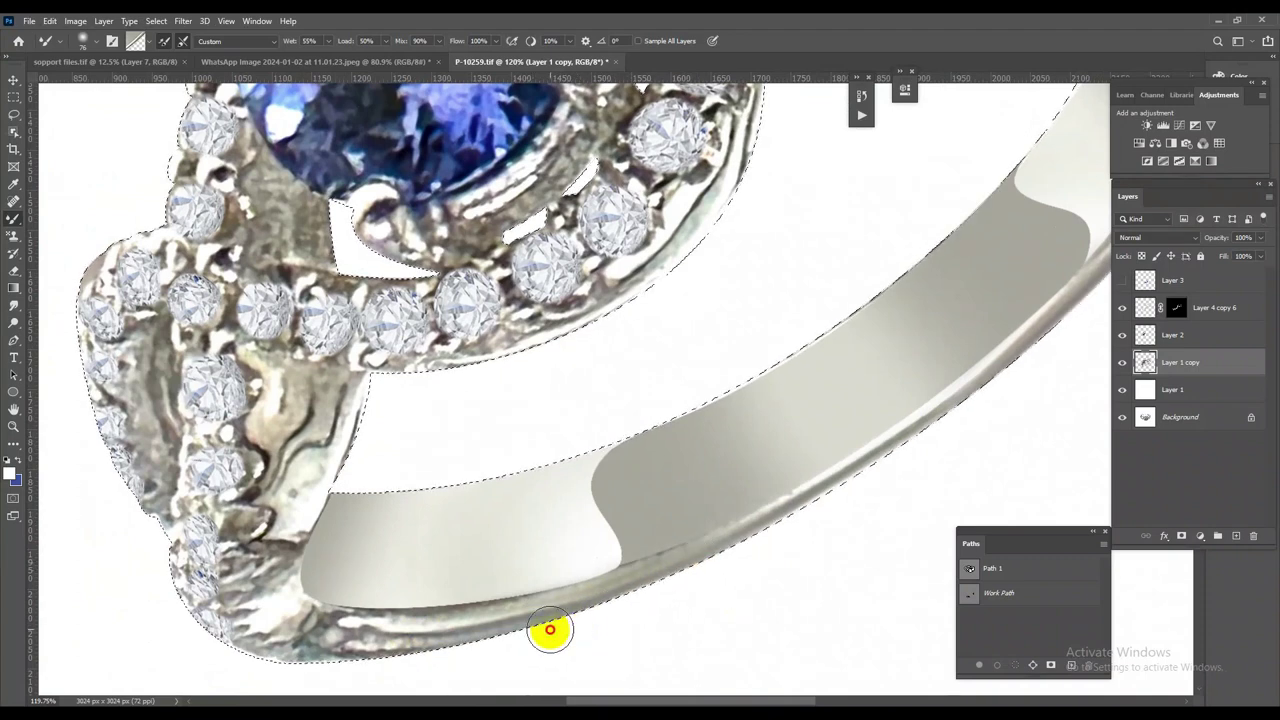
mouse_move(698, 563)
left_mouse_down()
mouse_move(616, 617)
mouse_move(762, 541)
left_mouse_up()
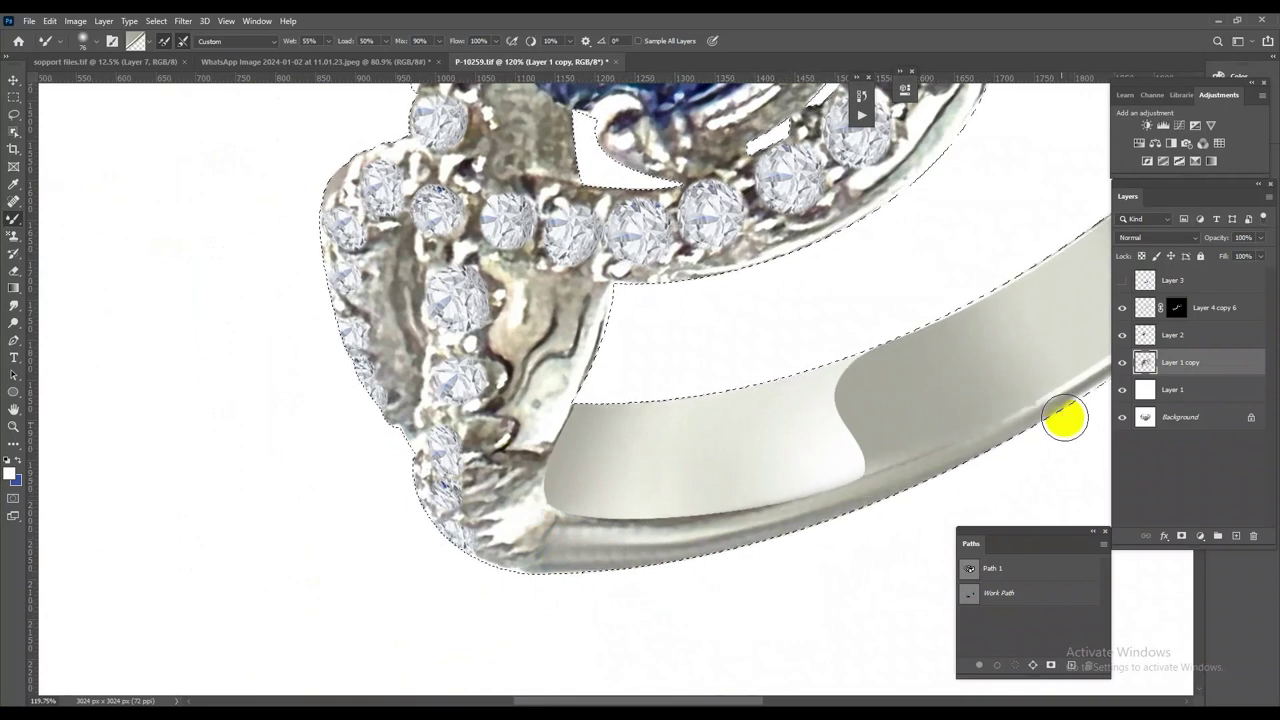
Blend the band's lower edge smoother with the Mixer Brush
left_click_drag(1013, 453, 759, 568)
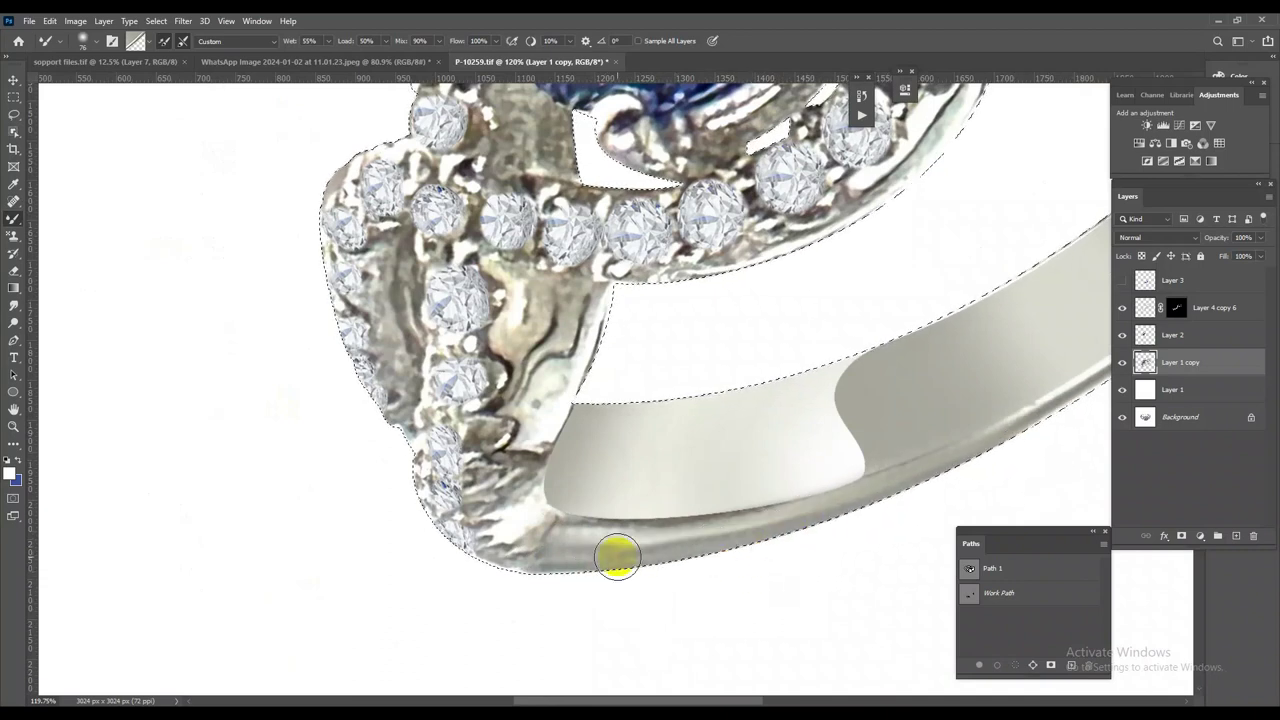
right_click(14, 218)
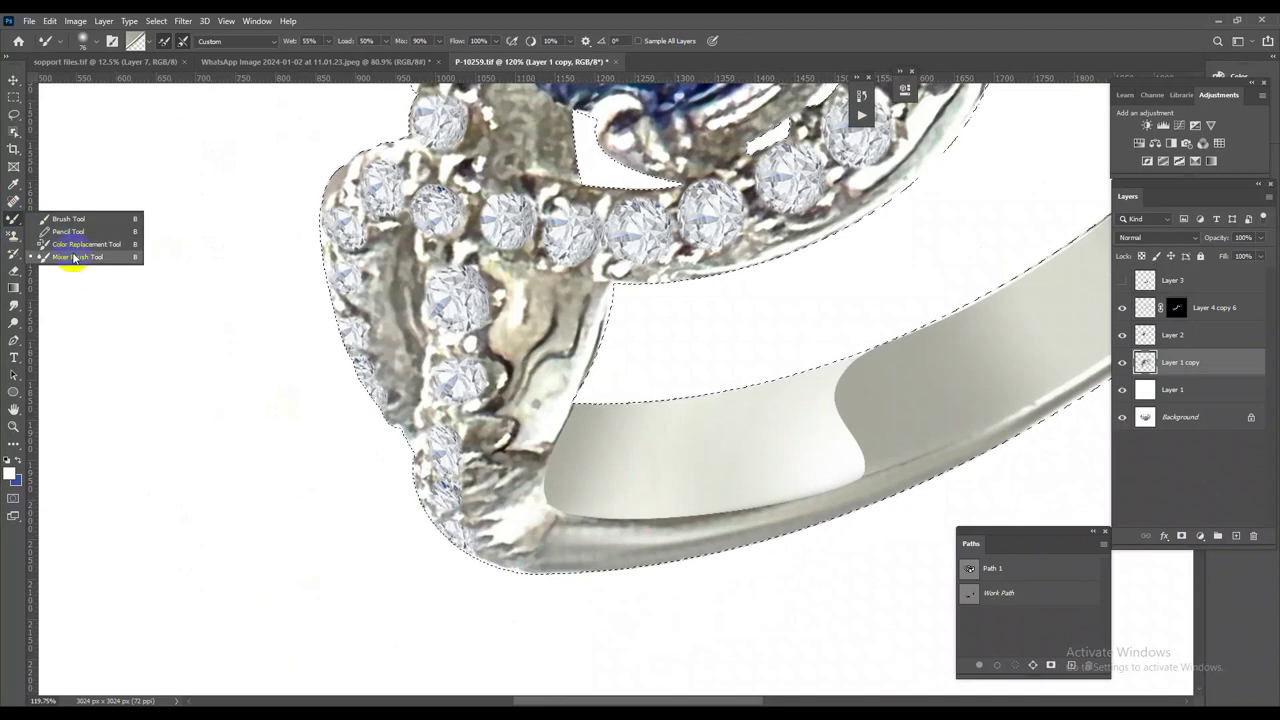
left_click(77, 260)
left_click_drag(729, 466, 792, 526)
left_click_drag(613, 564, 587, 558)
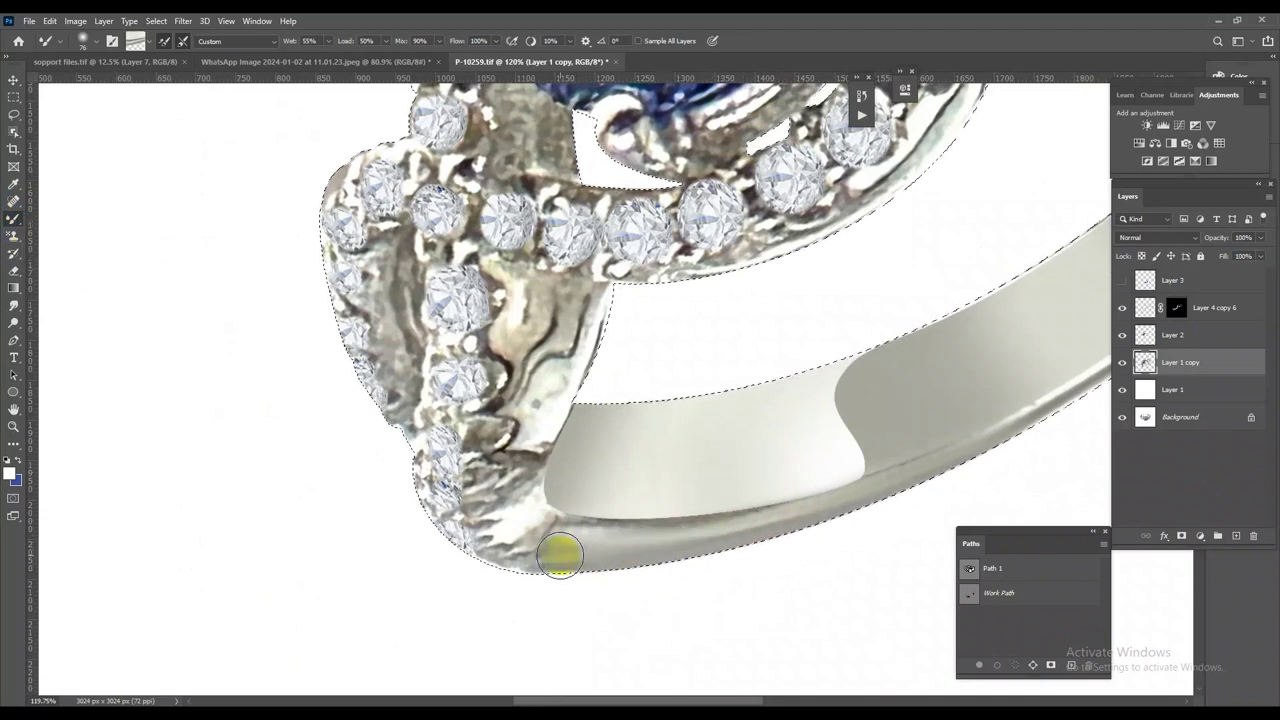
mouse_move(753, 509)
left_mouse_down()
mouse_move(571, 523)
mouse_move(696, 538)
mouse_move(586, 531)
left_mouse_up()
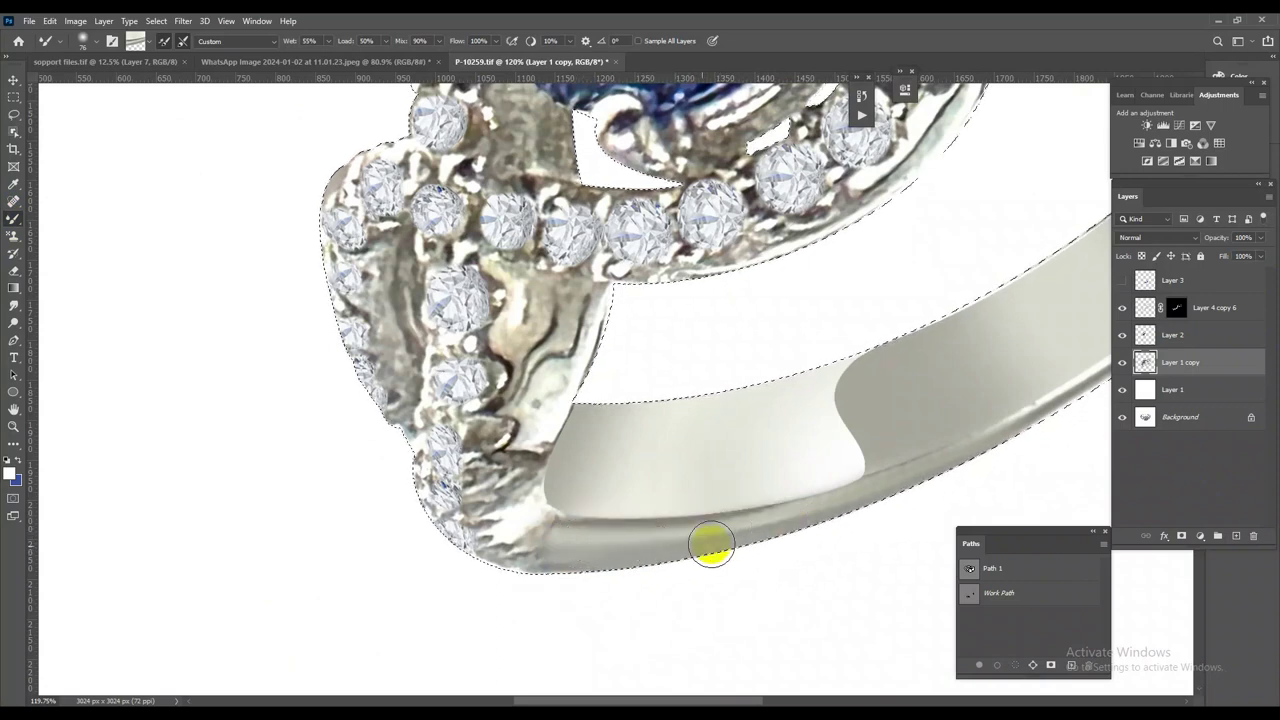
mouse_move(929, 480)
left_mouse_down()
mouse_move(786, 534)
mouse_move(964, 480)
left_mouse_up()
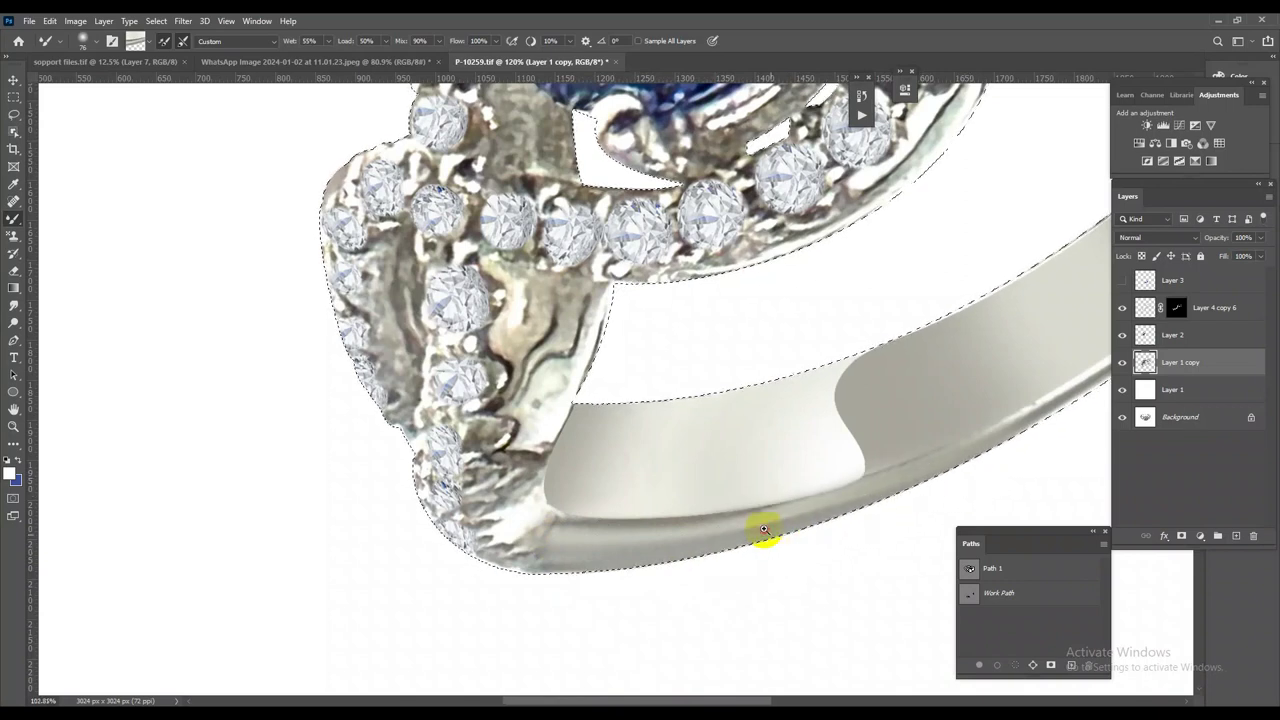
Smooth the band's lower outer rim toward the shank
scroll(745, 480, "down", 5)
scroll(777, 437, "up", 3)
scroll(700, 455, "up", 2)
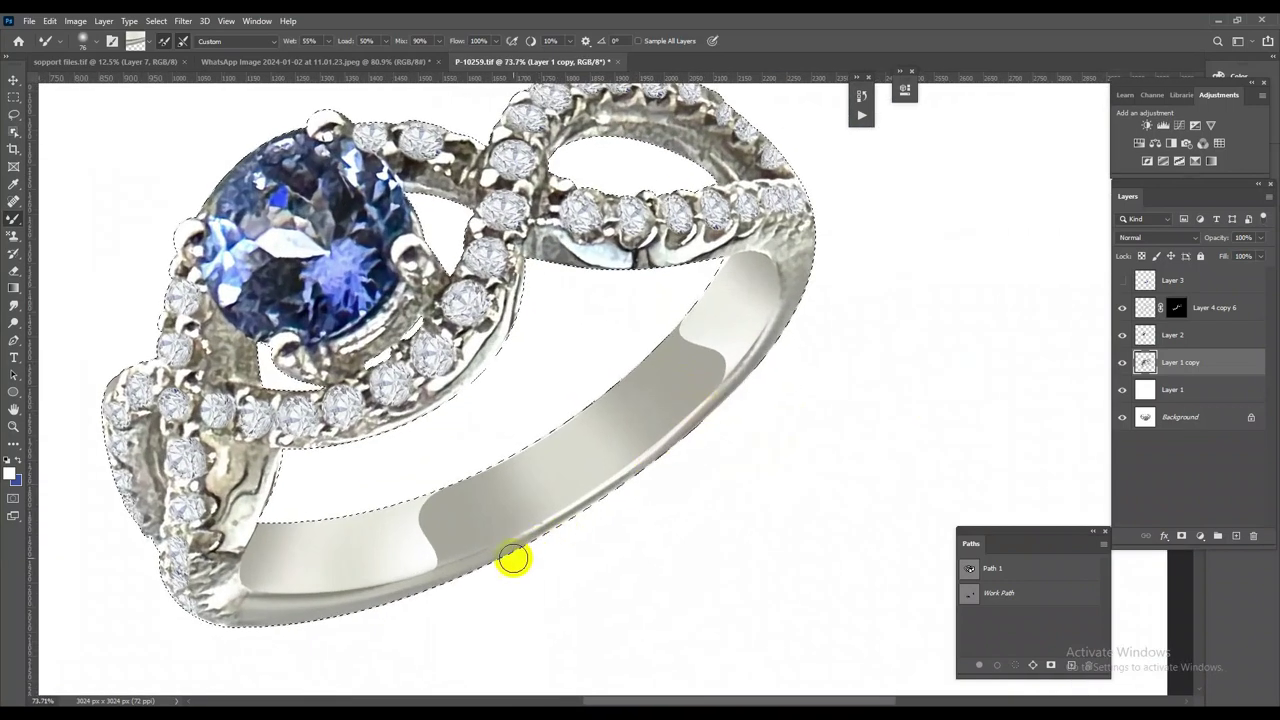
scroll(514, 565, "up", 2)
mouse_move(563, 531)
left_mouse_down()
mouse_move(335, 620)
mouse_move(466, 580)
mouse_move(233, 643)
left_mouse_up()
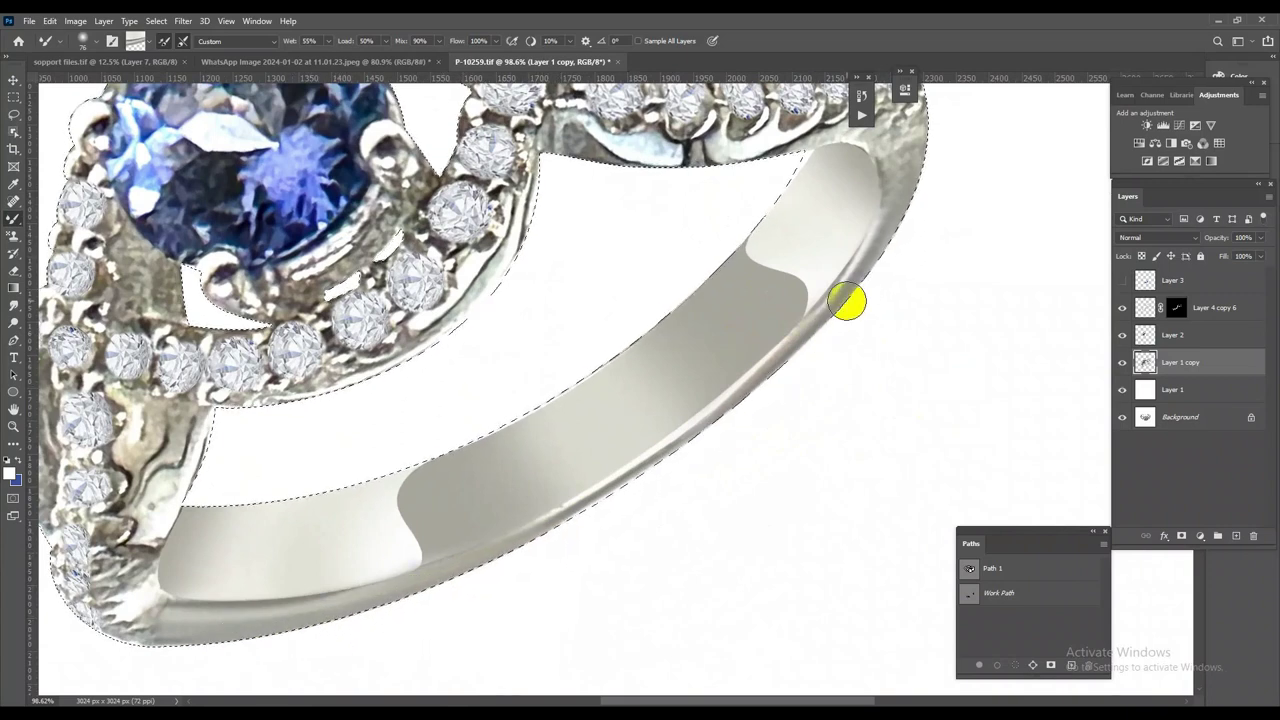
mouse_move(867, 291)
left_mouse_down()
mouse_move(748, 371)
mouse_move(854, 307)
left_mouse_up()
mouse_move(706, 446)
left_mouse_down()
mouse_move(597, 537)
mouse_move(486, 577)
mouse_move(730, 419)
mouse_move(608, 512)
left_mouse_up()
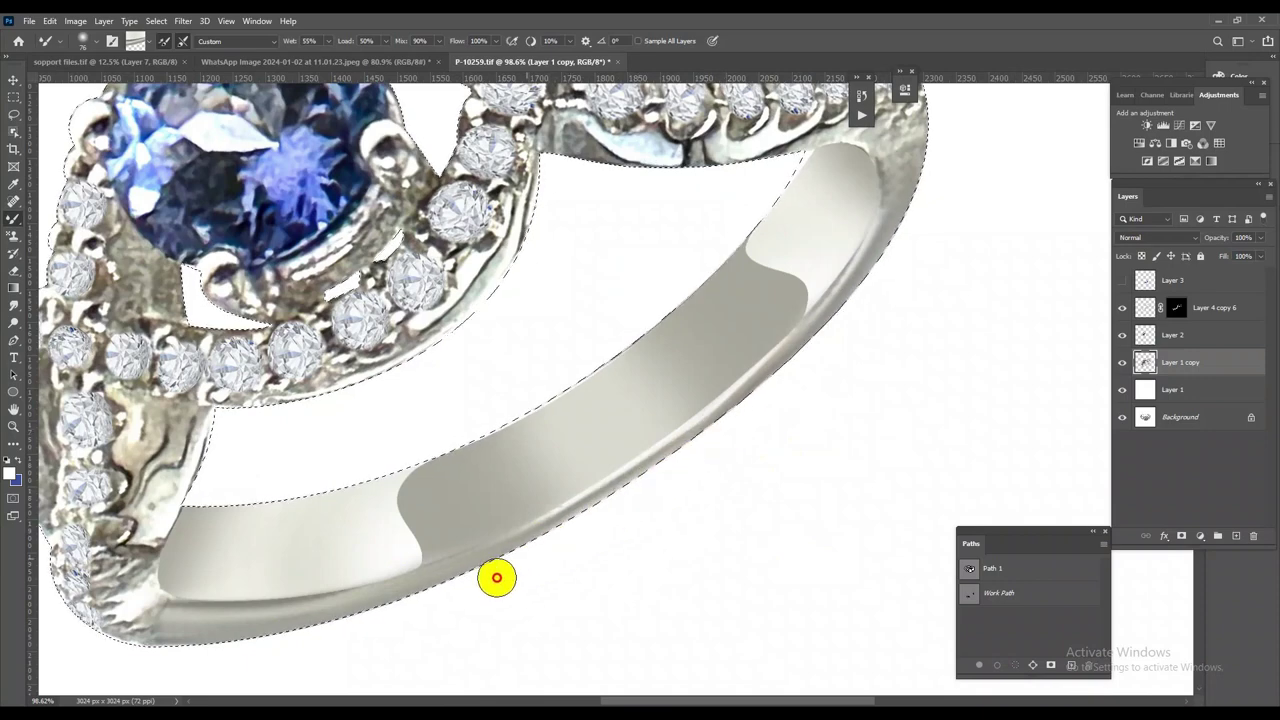
Fit the ring in view and blend the first crack on the lower shank
key("ctrl+0")
scroll(775, 283, "up", 5)
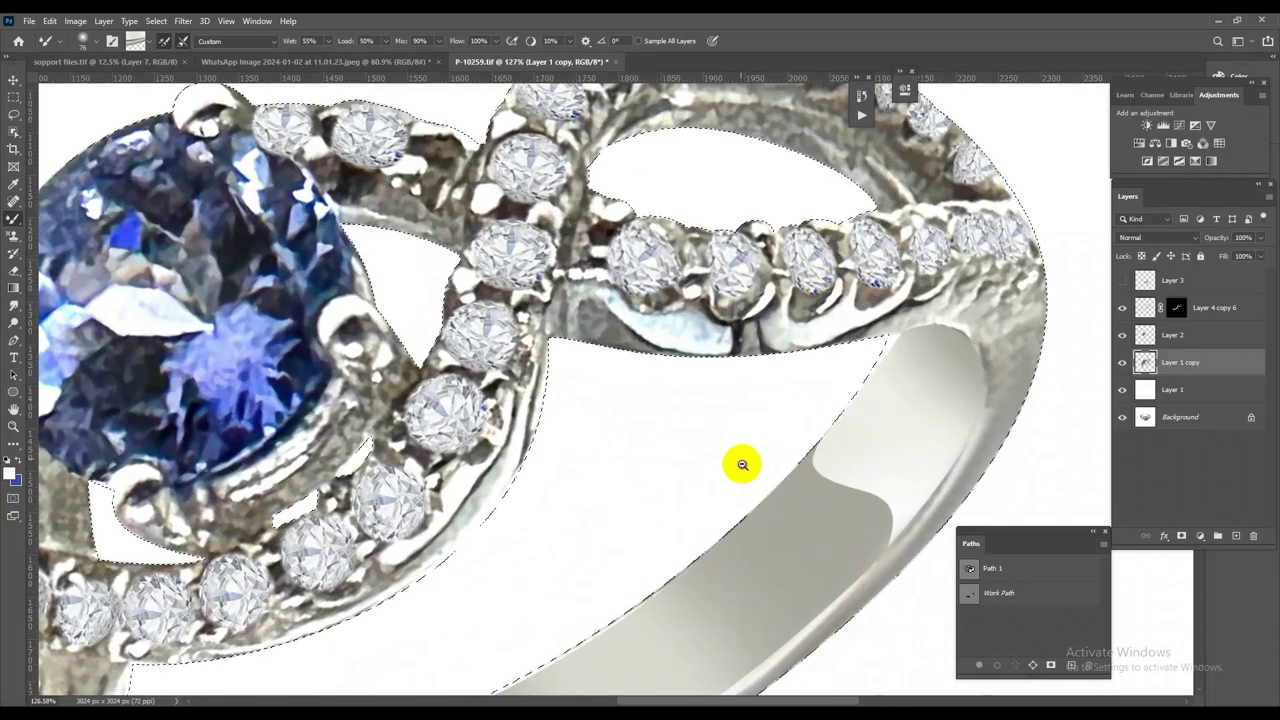
scroll(742, 464, "down", 5)
scroll(586, 400, "up", 3)
scroll(709, 451, "down", 3)
scroll(548, 589, "up", 3)
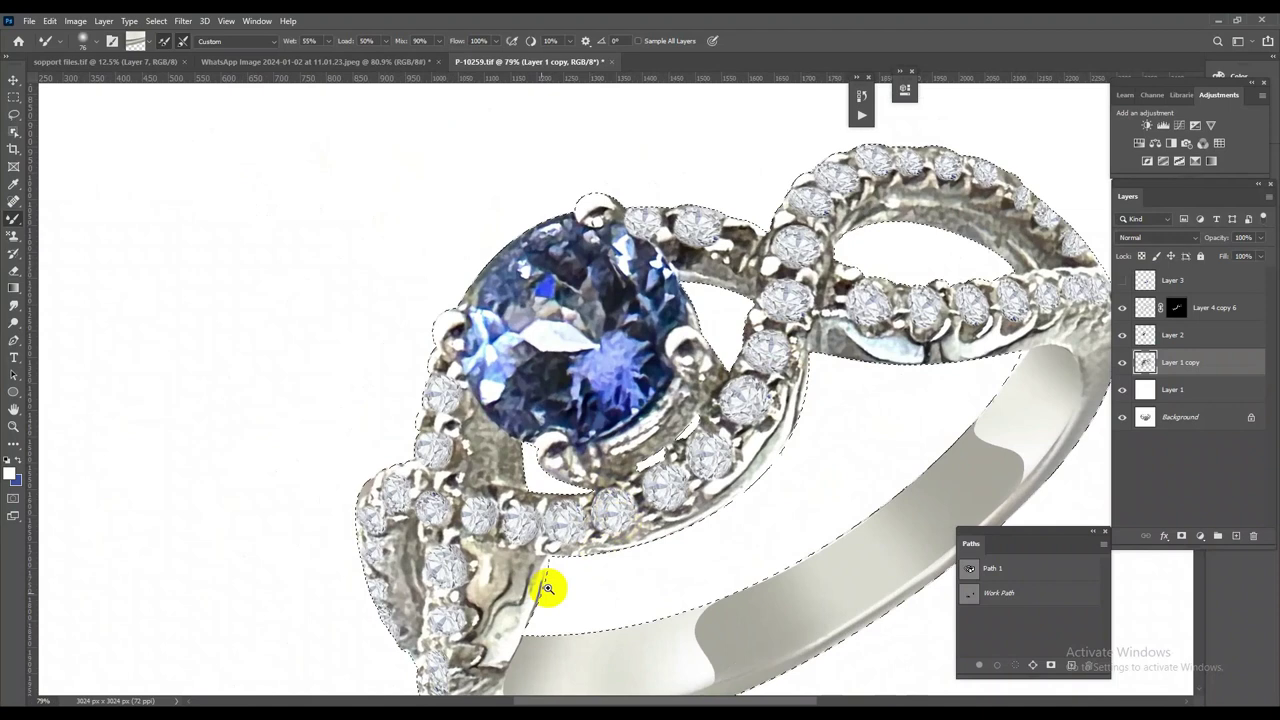
scroll(600, 500, "up", 1)
scroll(670, 410, "up", 1)
scroll(640, 440, "up", 1)
left_click_drag(619, 441, 603, 386)
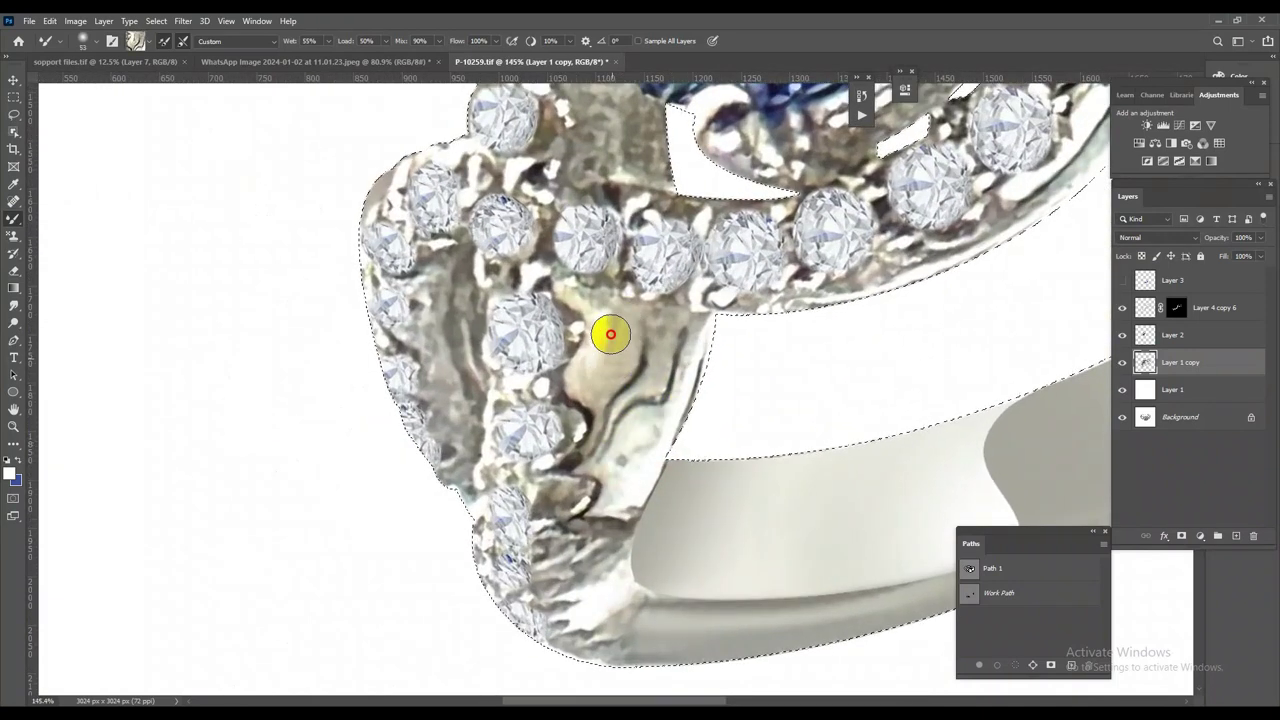
Clean the Mixer Brush and blend away the remaining dark creases on the shank
left_click(148, 42)
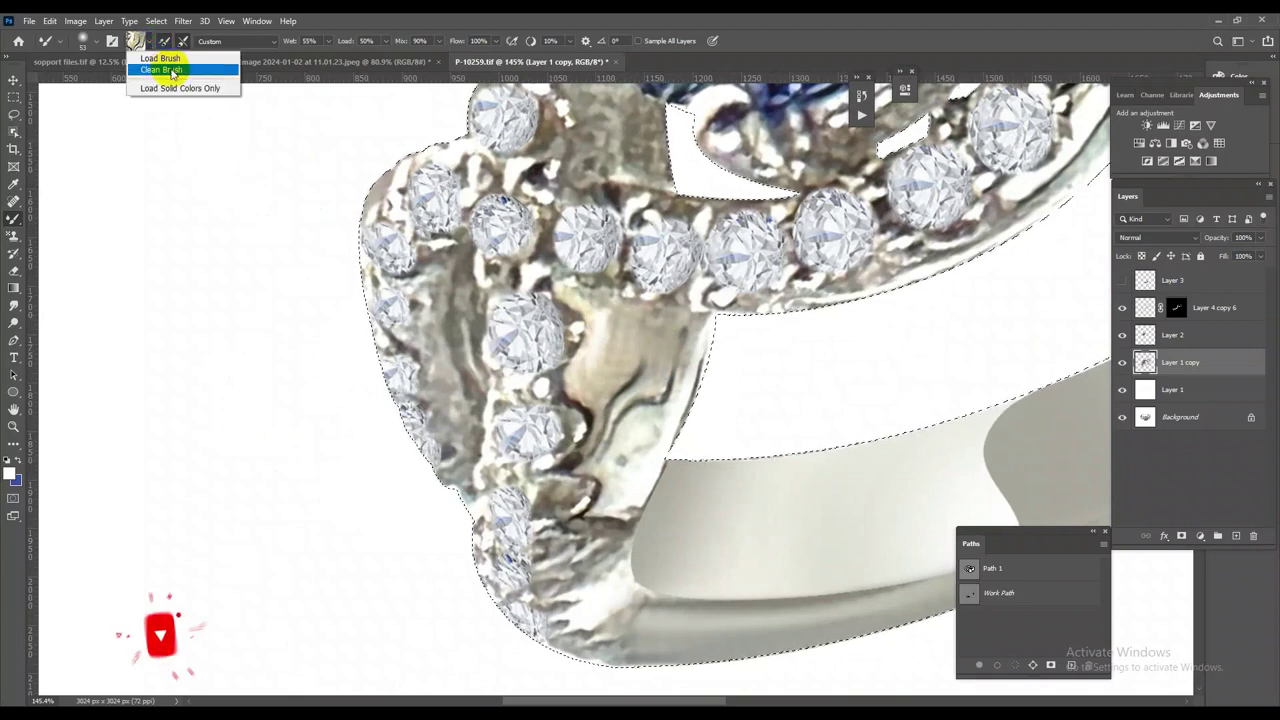
left_click(157, 57)
mouse_move(657, 337)
left_mouse_down()
mouse_move(638, 371)
mouse_move(614, 343)
mouse_move(666, 397)
left_mouse_up()
left_click_drag(677, 350, 675, 370)
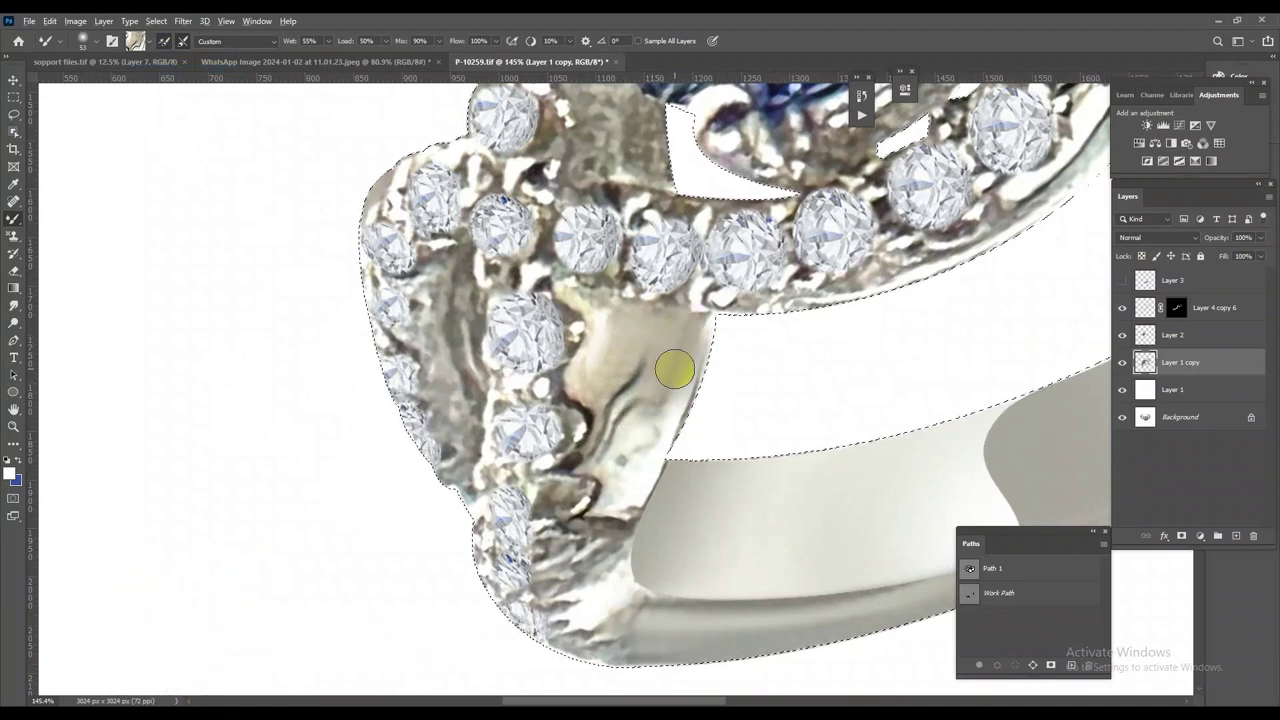
mouse_move(644, 411)
left_mouse_down()
mouse_move(674, 374)
mouse_move(631, 480)
mouse_move(617, 463)
mouse_move(637, 348)
mouse_move(623, 360)
mouse_move(629, 401)
left_mouse_up()
left_click_drag(607, 456, 618, 530)
scroll(615, 500, "down", 4)
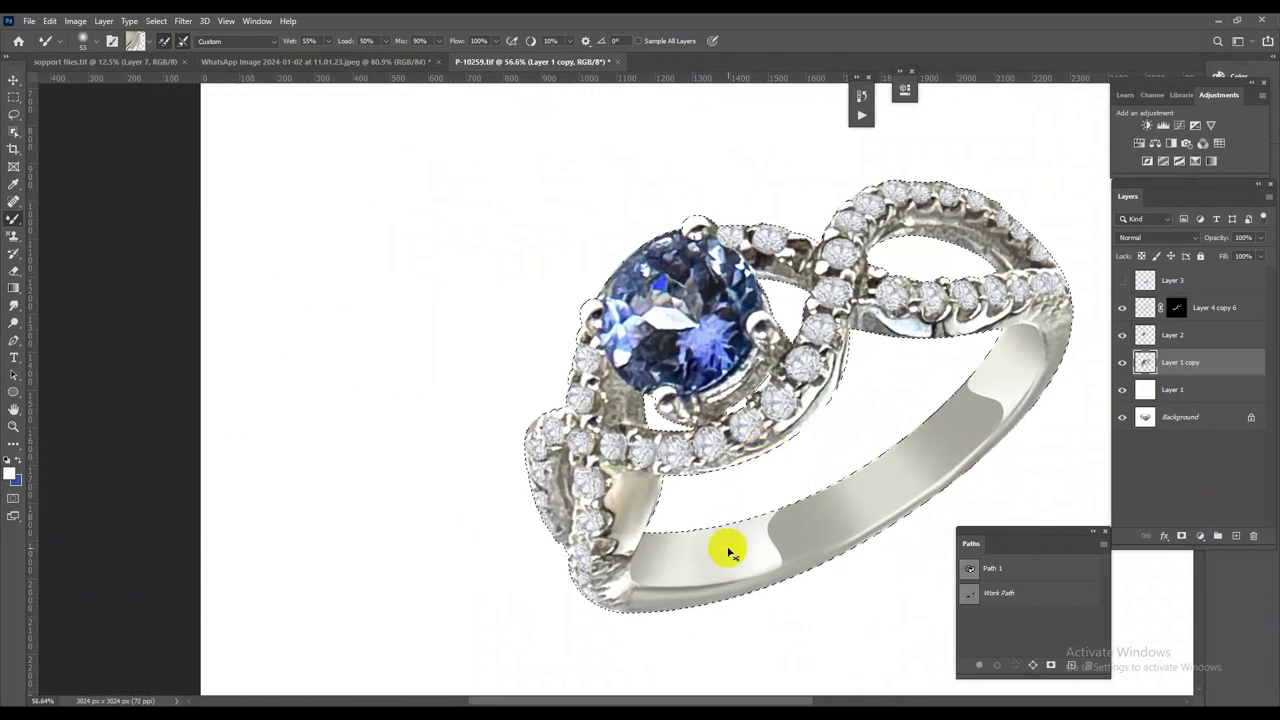
Apply Camera Raw Noise Reduction 100 and Sharpening 36 to the ring
key("ctrl+shift+a")
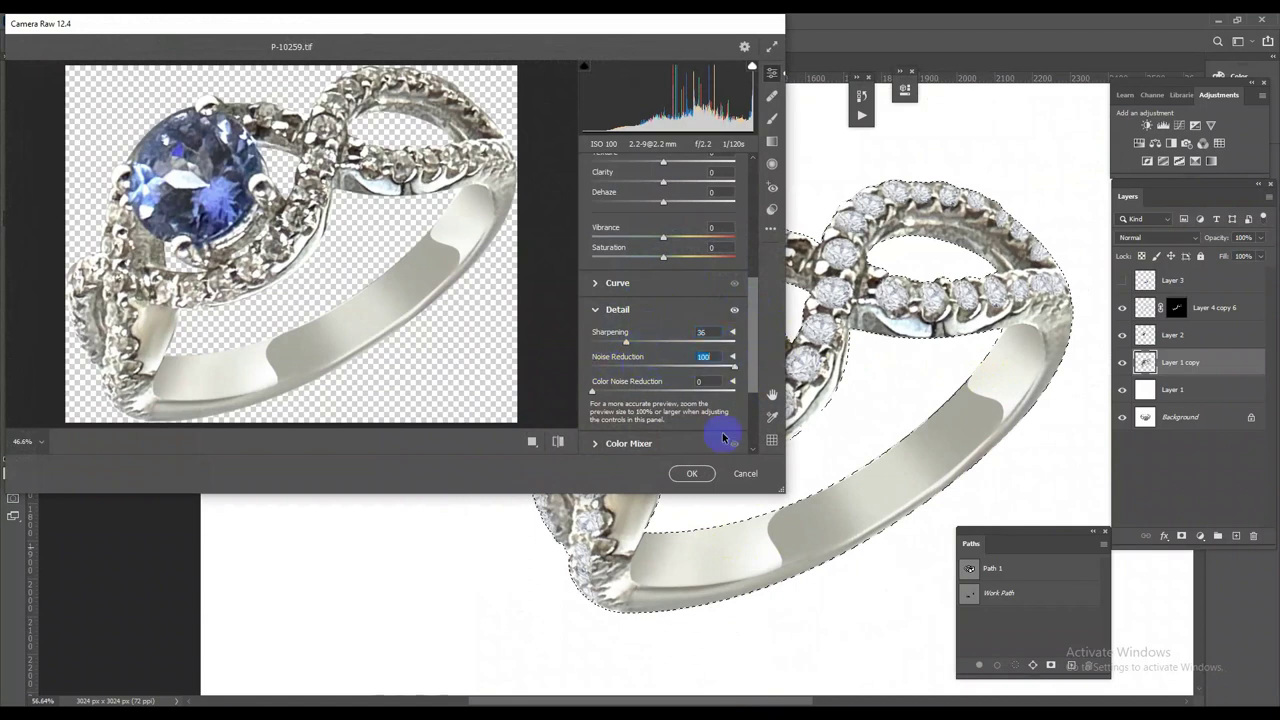
left_click(697, 472)
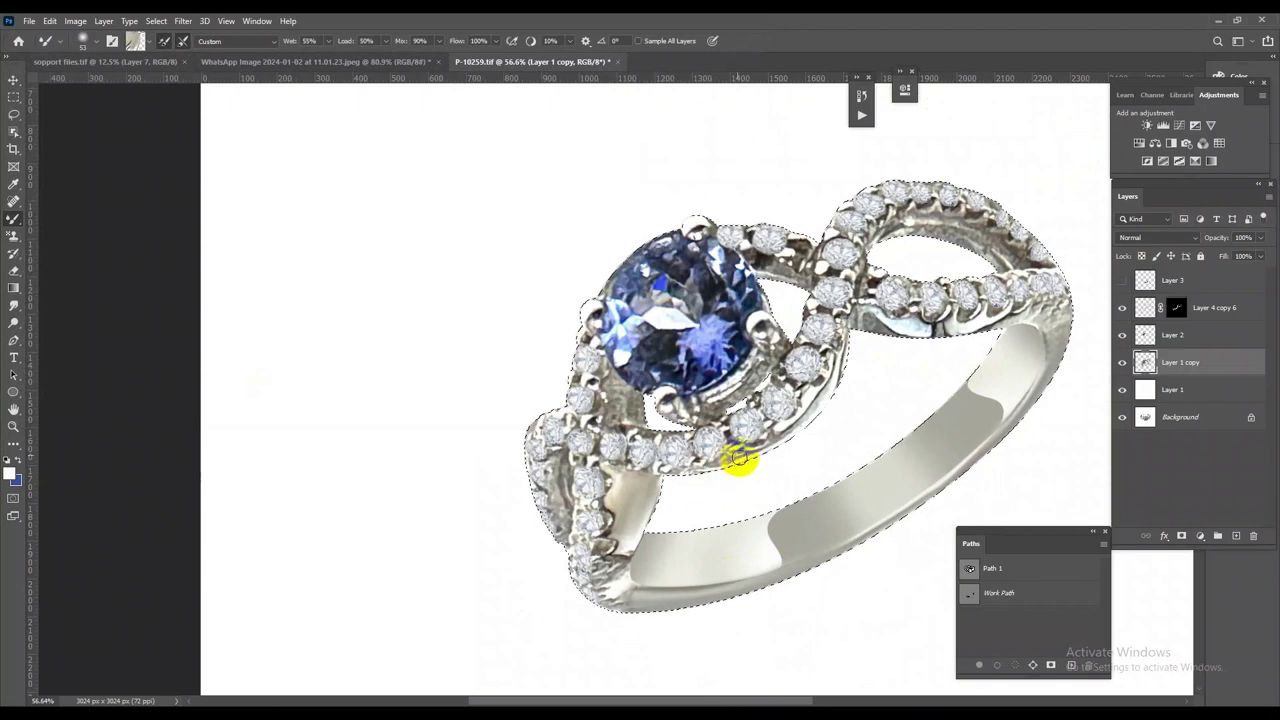
scroll(690, 430, "up", 5)
scroll(690, 430, "down", 4)
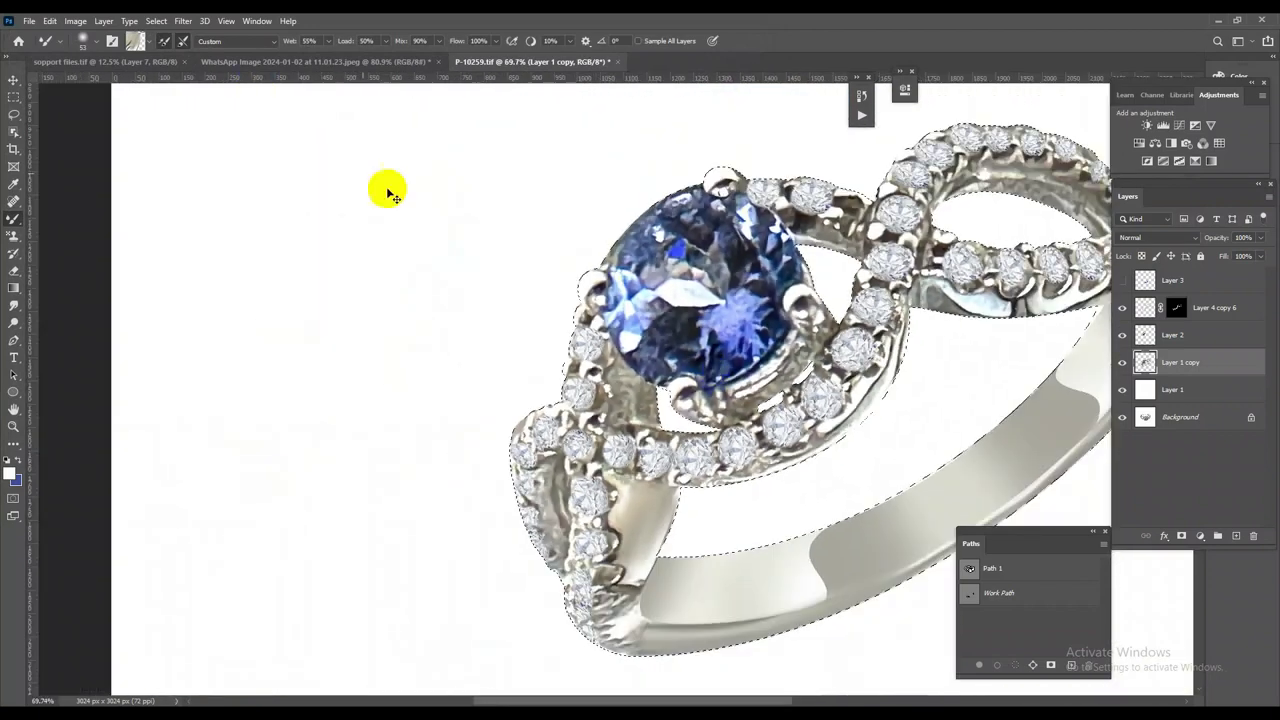
Reapply the Camera Raw Filter from the Filter menu for a second pass
left_click(183, 21)
left_click(200, 33)
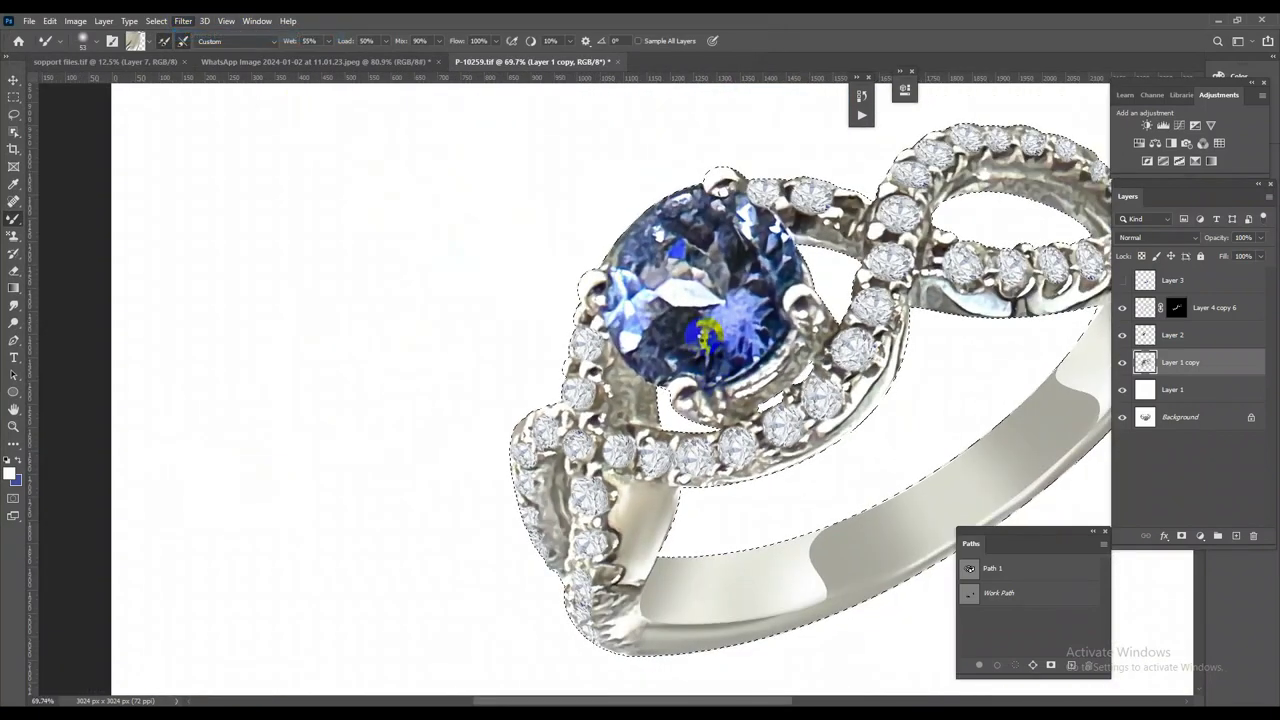
scroll(815, 560, "up", 3)
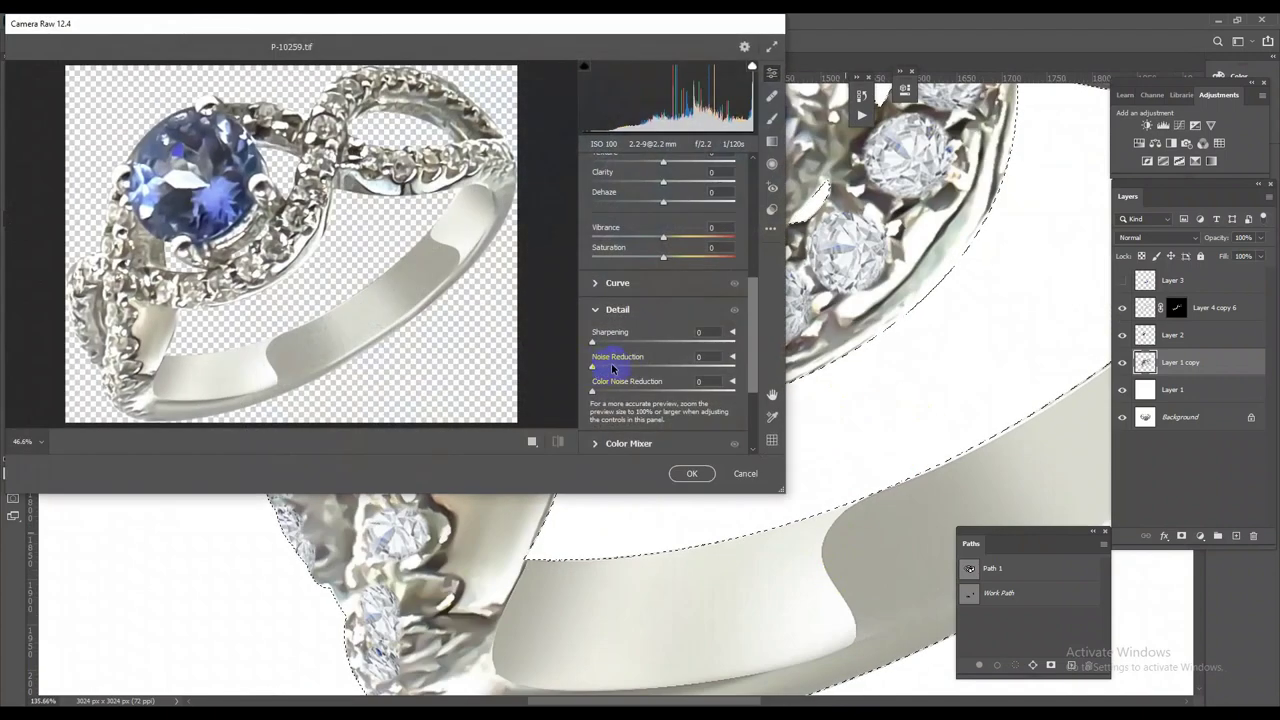
left_click(694, 474)
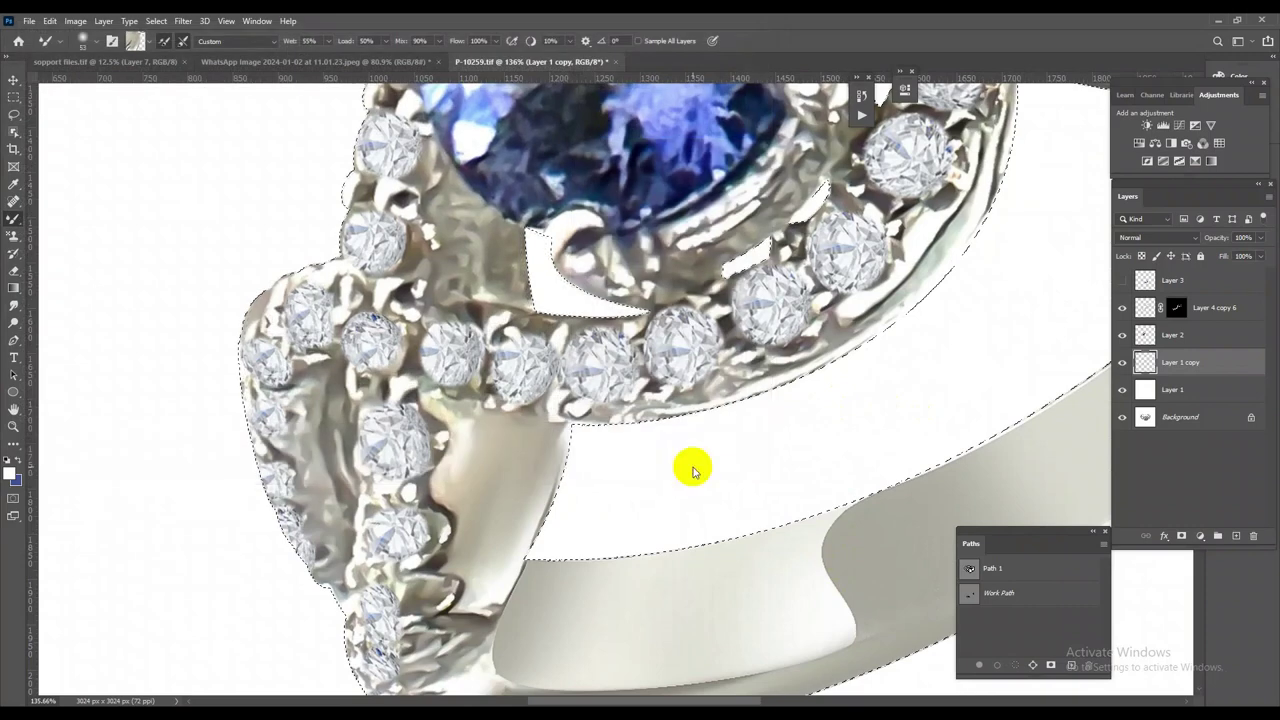
scroll(657, 429, "up", 3)
scroll(665, 345, "down", 10)
scroll(894, 391, "up", 3)
scroll(966, 400, "up", 3)
scroll(950, 420, "up", 1)
scroll(895, 380, "down", 5)
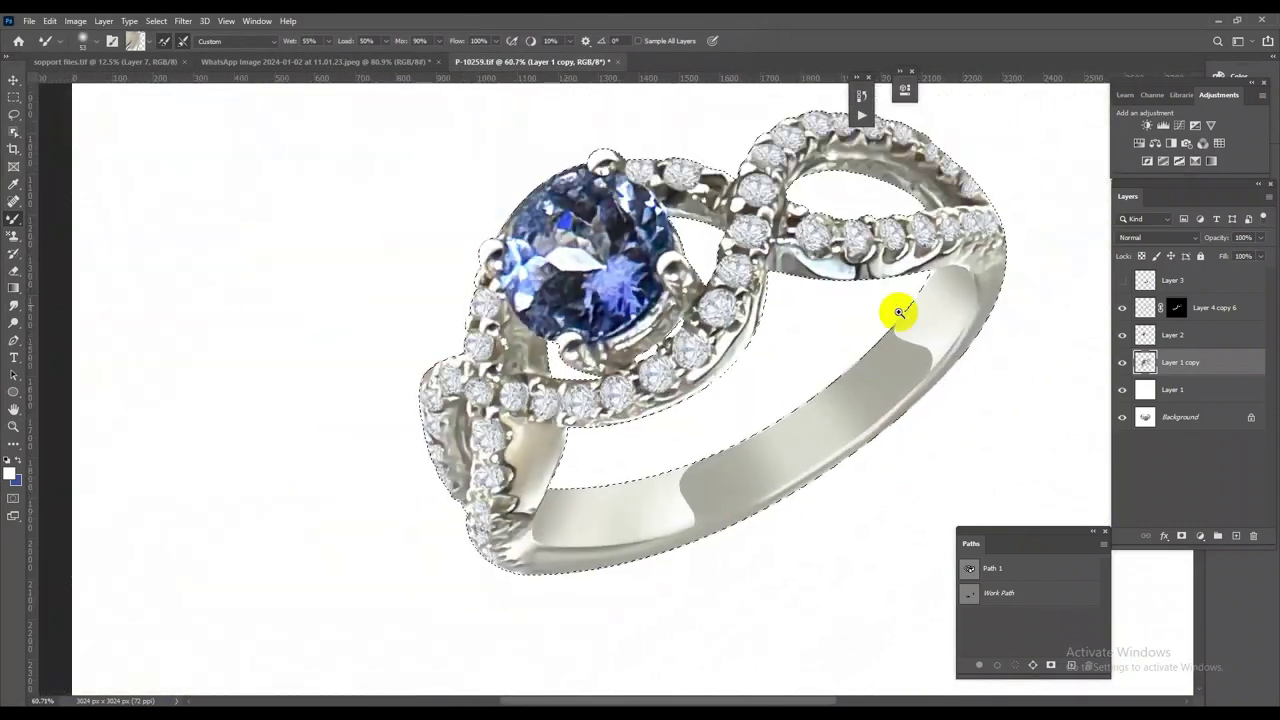
scroll(1008, 294, "up", 4)
scroll(795, 352, "down", 5)
scroll(795, 352, "up", 3)
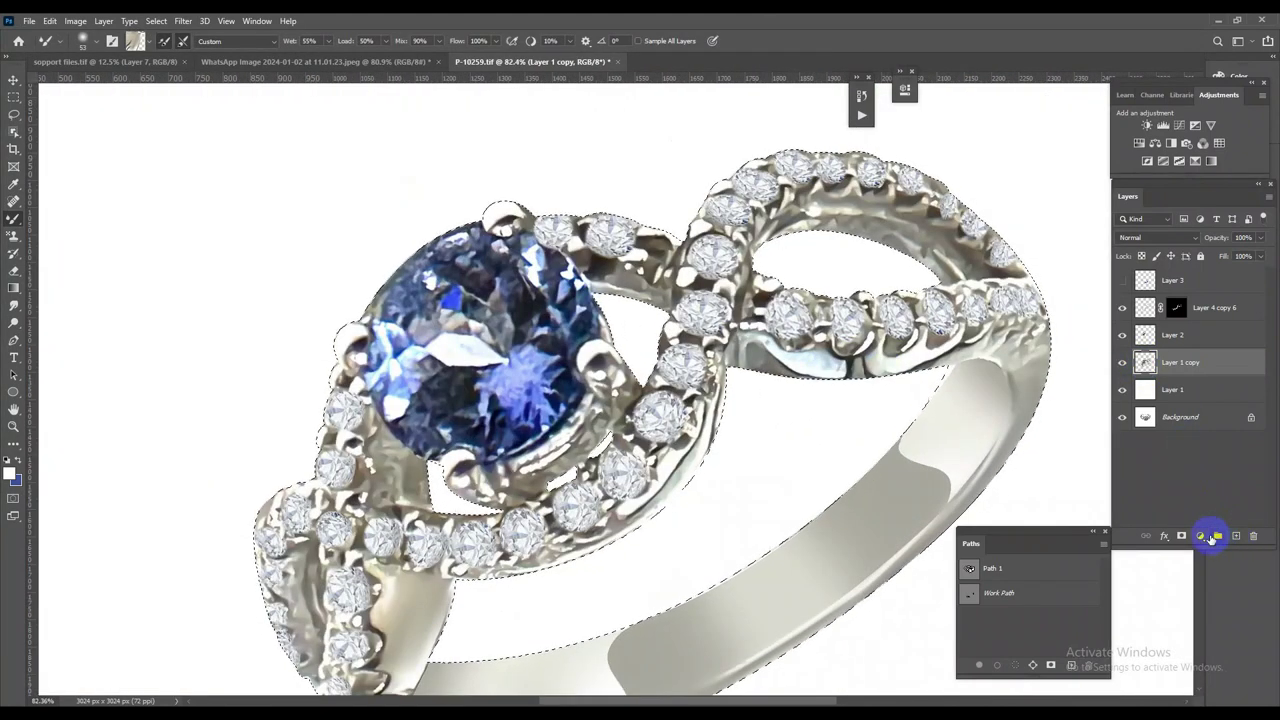
Add a new layer and sample a cool silver colour from support files.tif
left_click(1236, 536)
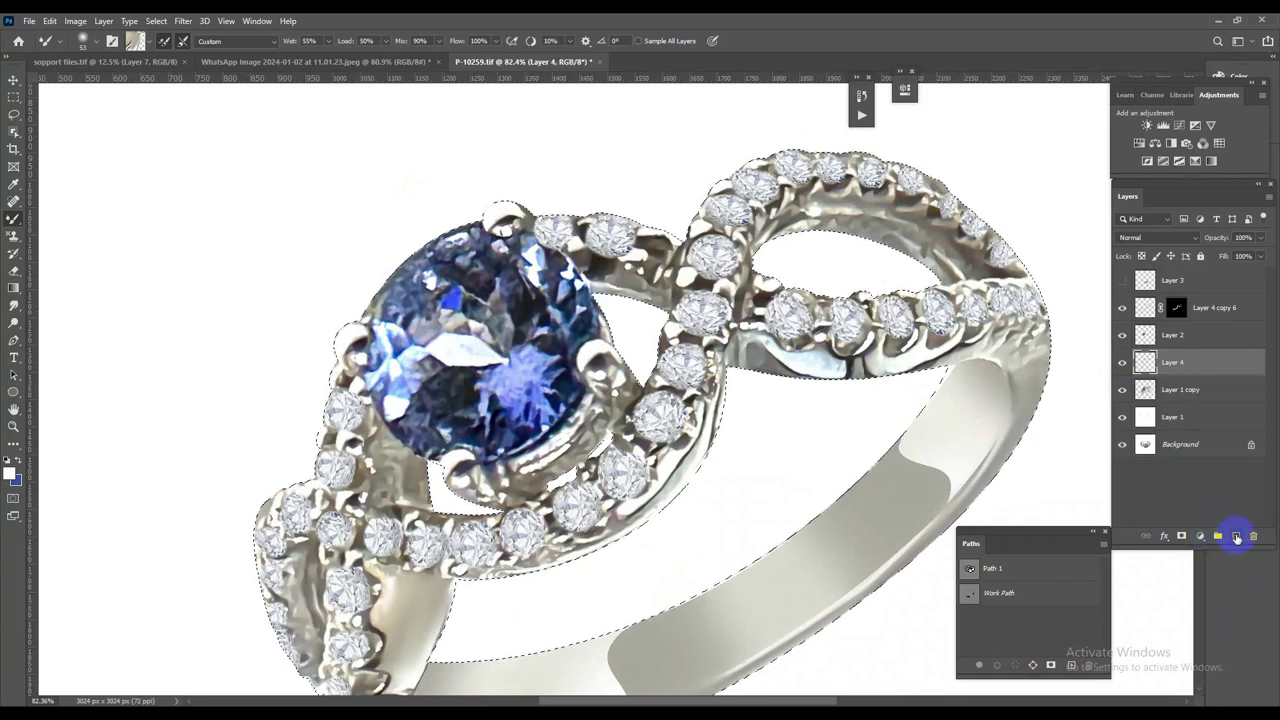
left_click(94, 62)
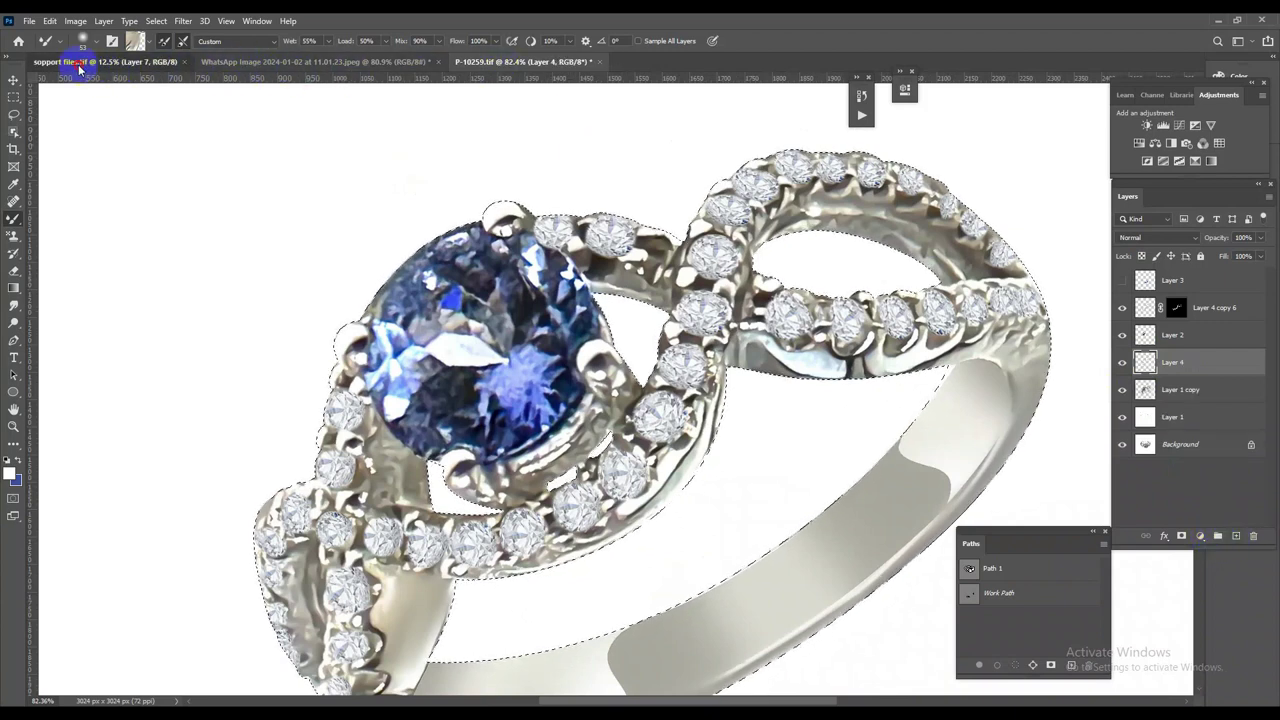
right_click(13, 218)
left_click(50, 219)
left_click(822, 262, "alt")
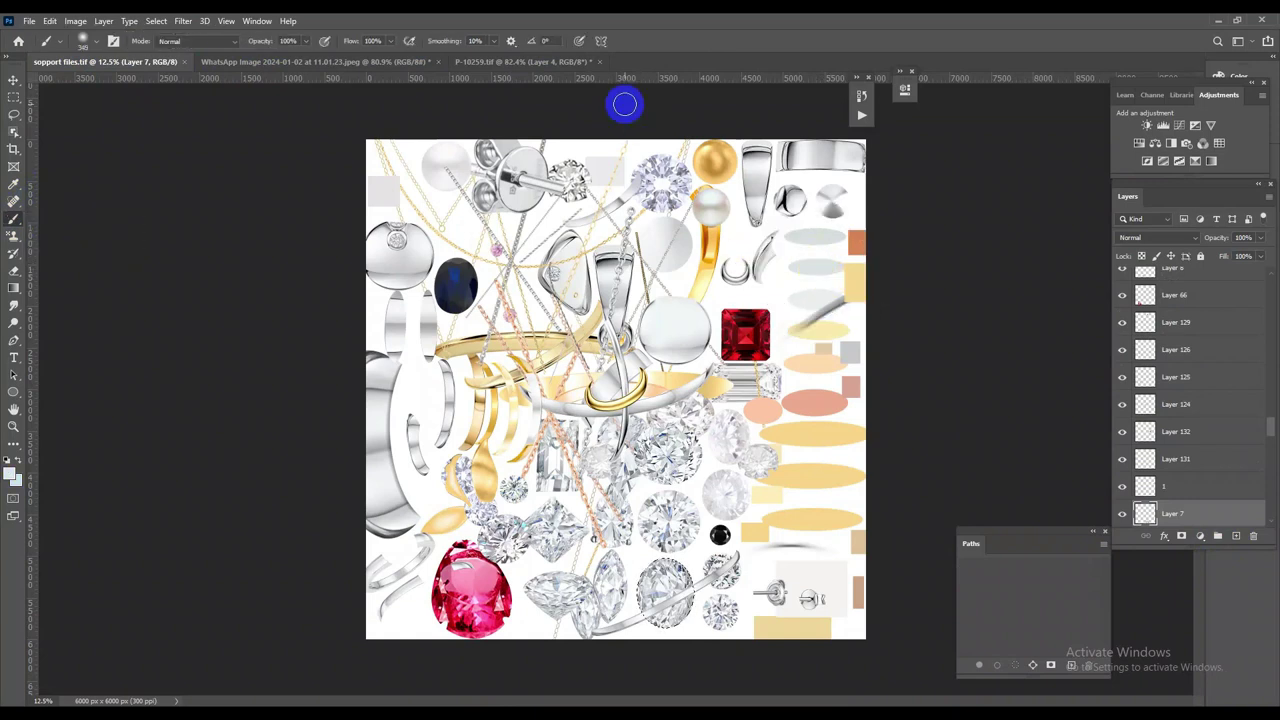
Set the painted tint layer to Color blend mode and merge it into the ring layer
left_click(528, 61)
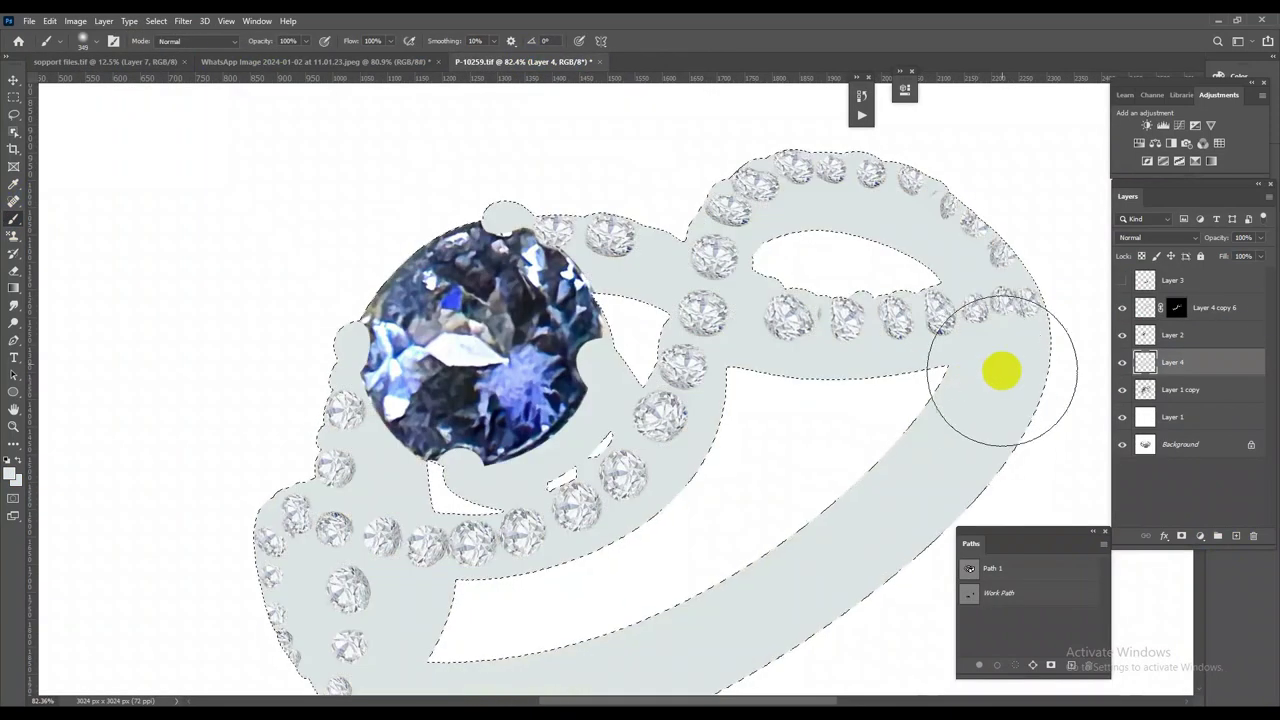
left_click(1157, 238)
key("Escape")
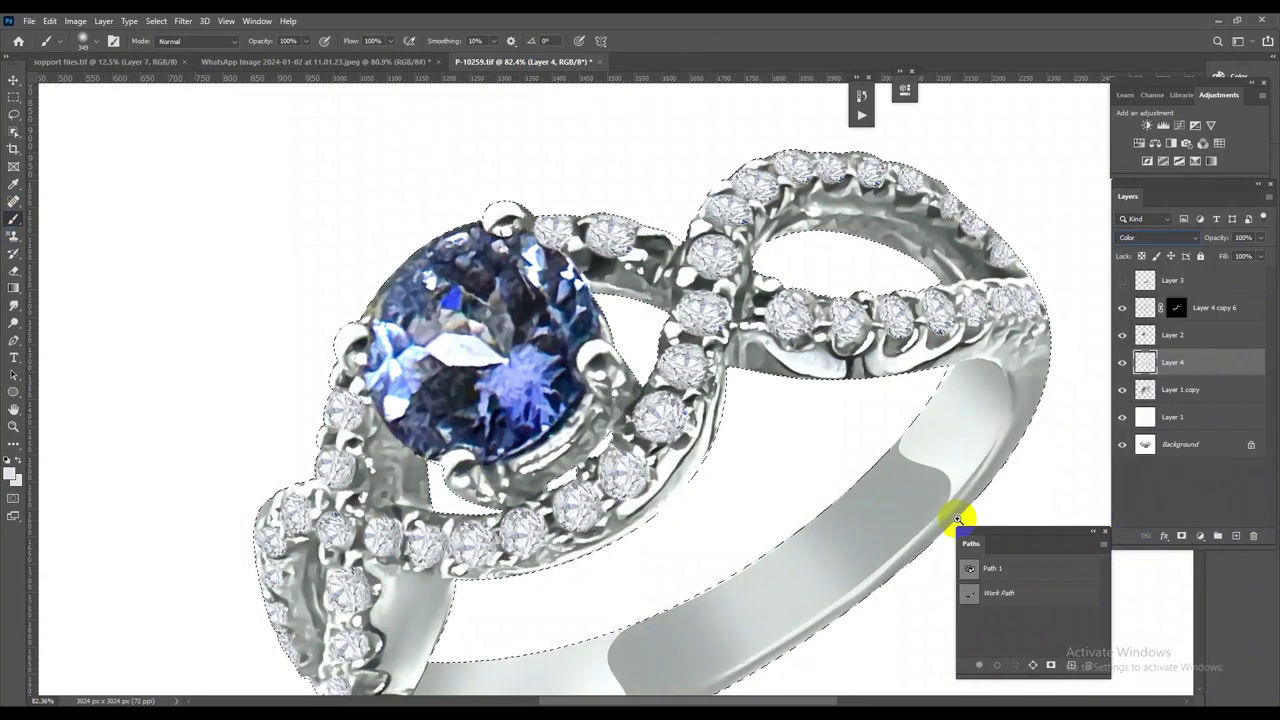
scroll(957, 514, "down", 3)
scroll(757, 466, "up", 1)
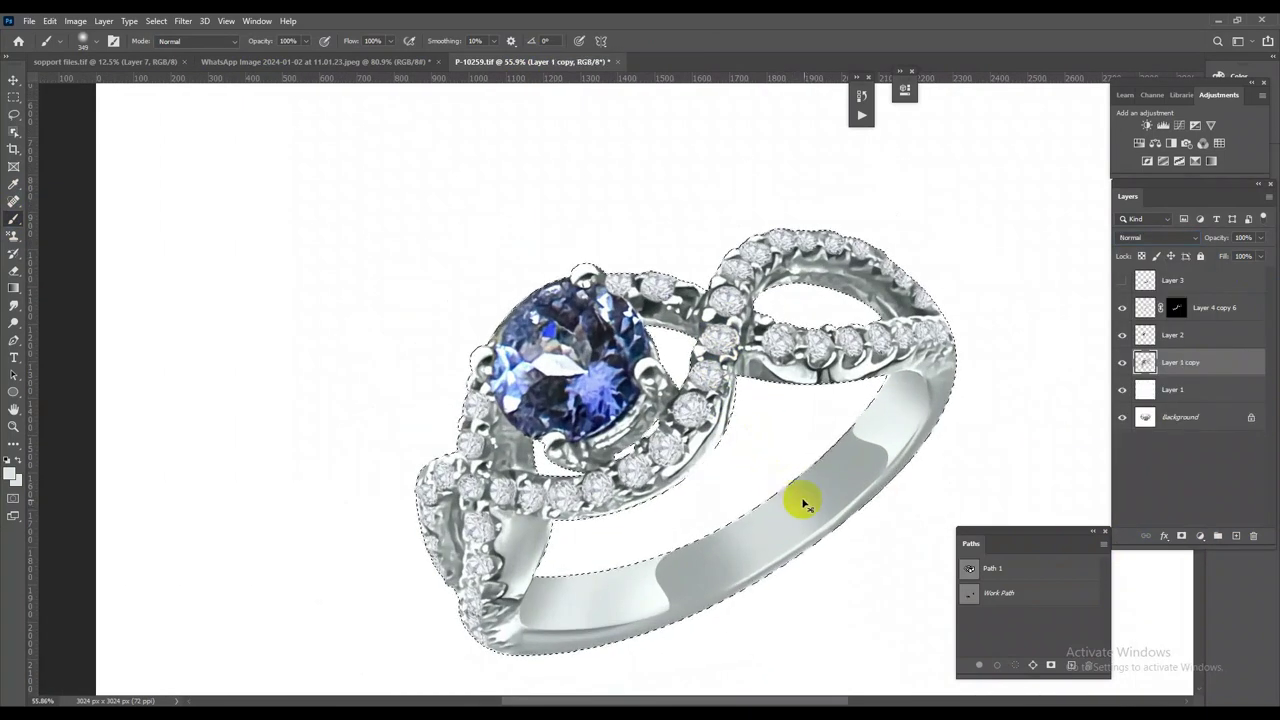
Reopen the Camera Raw Filter and push the Shadows slider to +51
key("ctrl+shift+a")
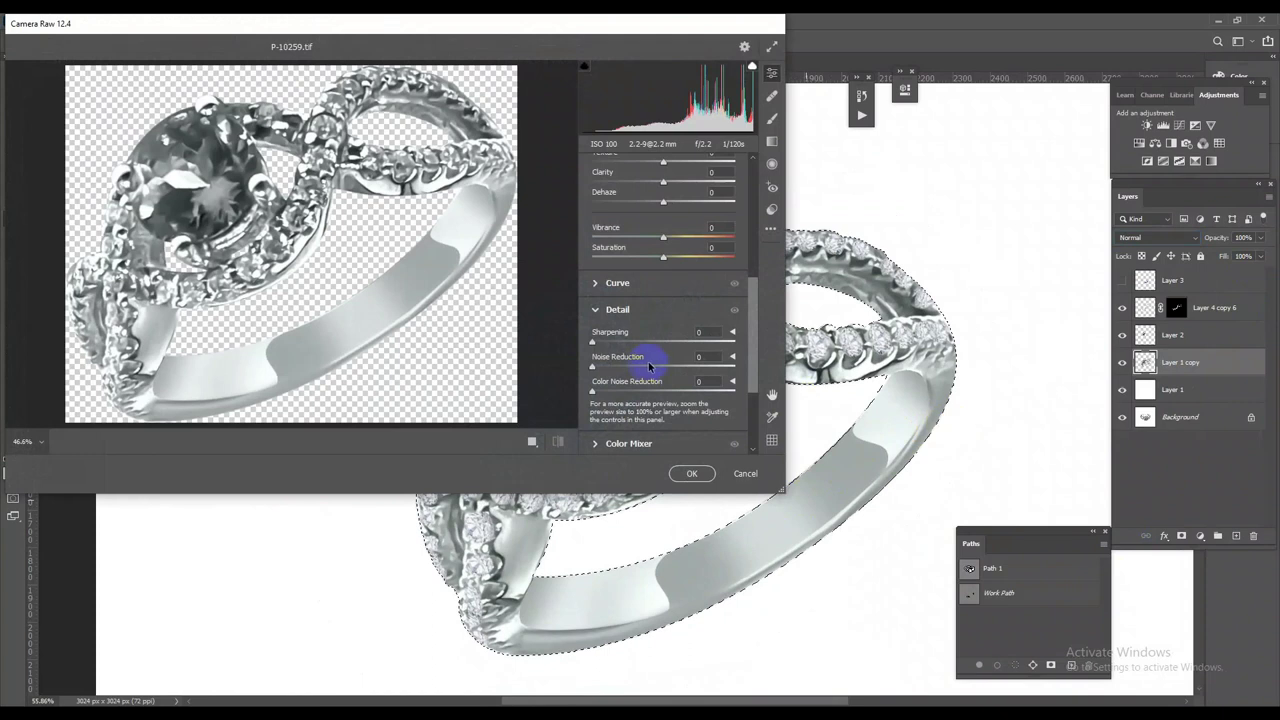
scroll(660, 254, "up", 2)
scroll(662, 267, "up", 1)
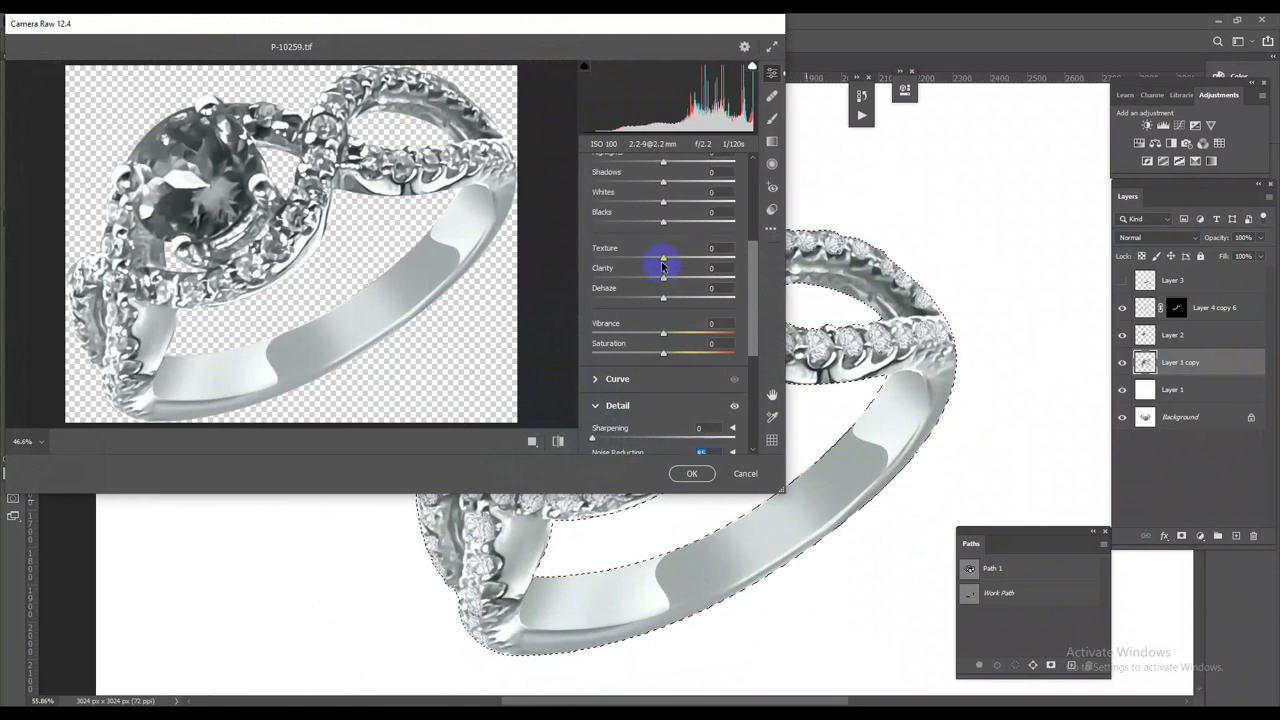
mouse_move(660, 182)
left_mouse_down()
mouse_move(699, 183)
mouse_move(696, 218)
left_mouse_up()
scroll(698, 268, "up", 2)
Confirm the Camera Raw shadows adjustment on the ring
left_click(694, 474)
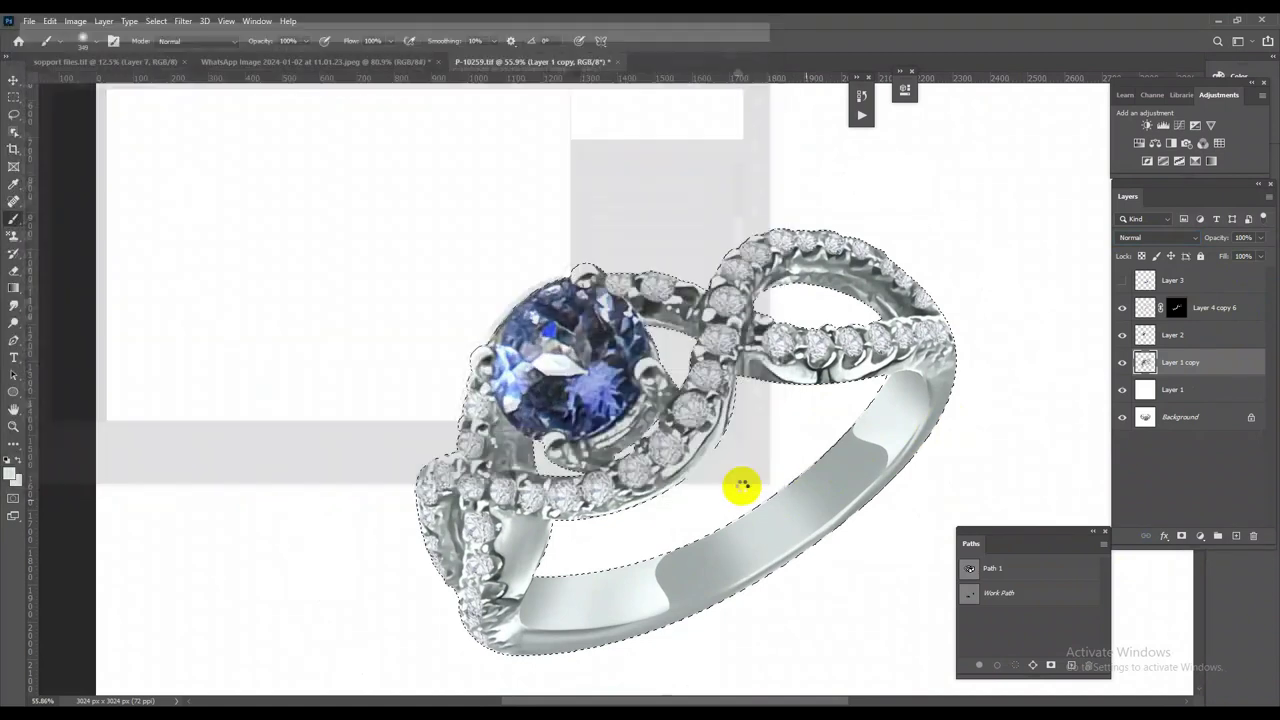
scroll(800, 555, "up", 5)
scroll(825, 556, "down", 2)
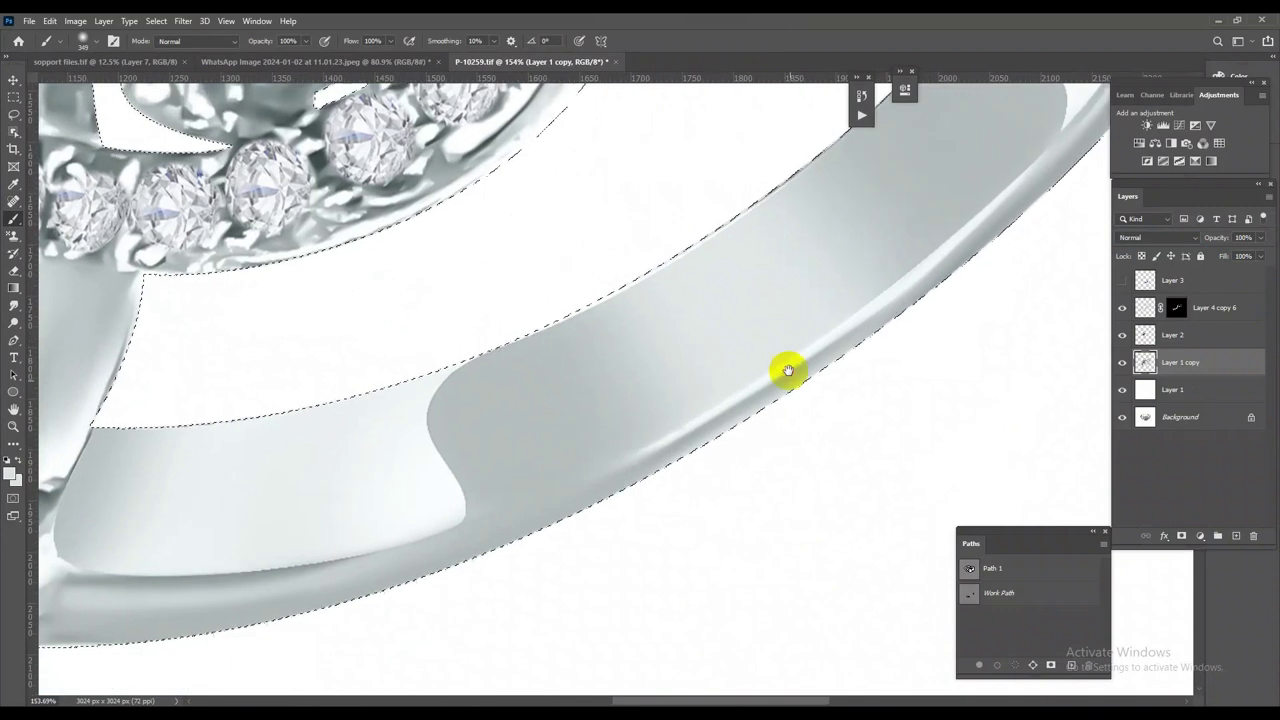
scroll(786, 366, "down", 3)
scroll(743, 471, "up", 2)
Trace a pen path around the flat grey band stretch and convert it to a selection
left_click(14, 340)
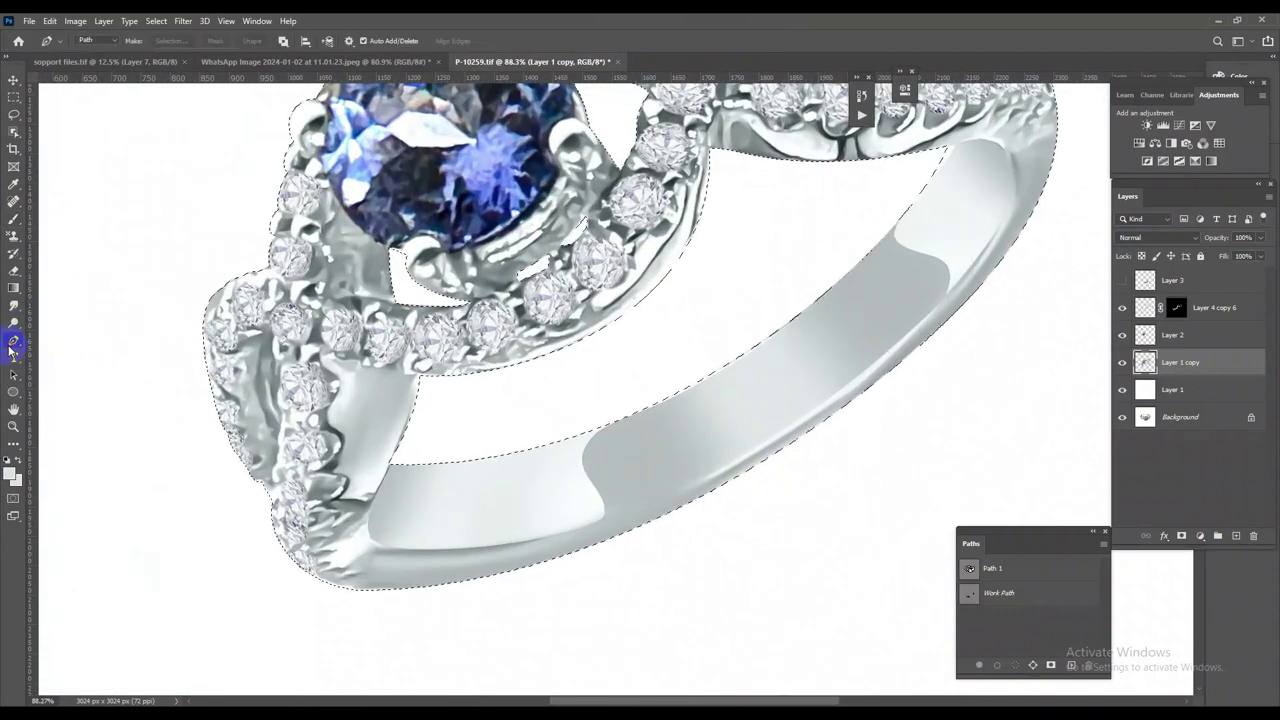
left_click(944, 298)
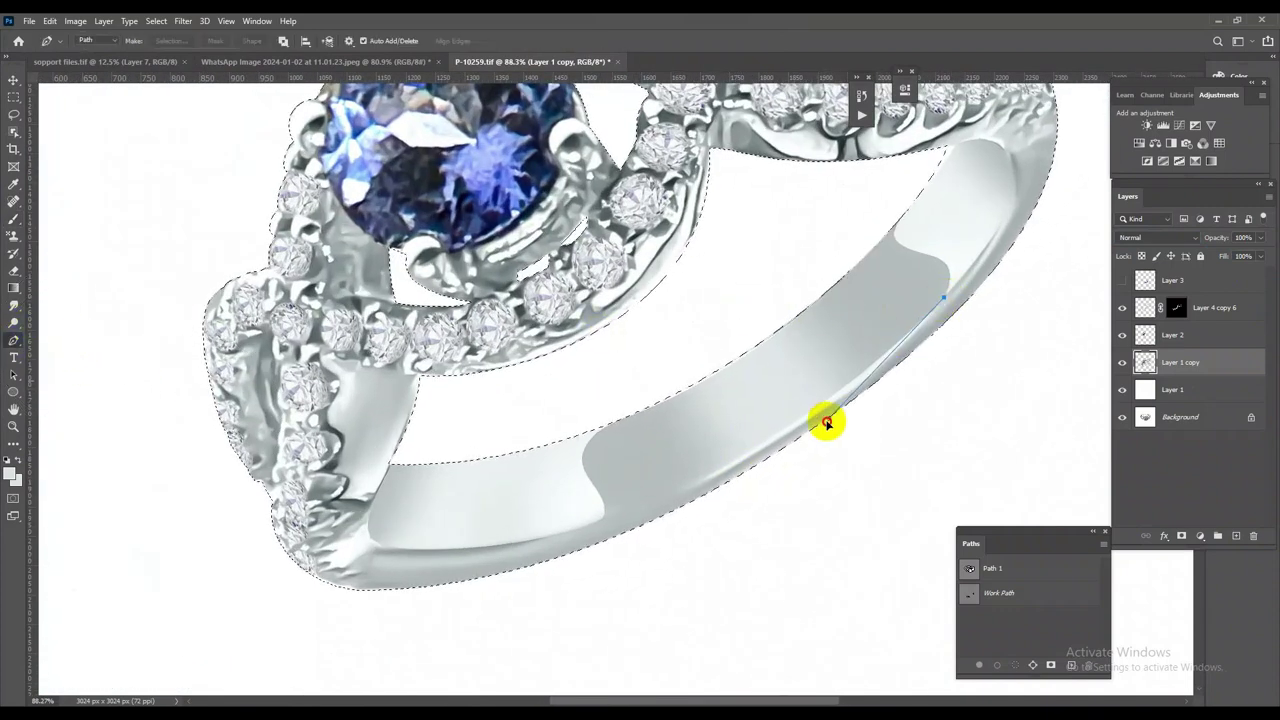
left_click(783, 443)
left_click_drag(602, 522, 531, 543)
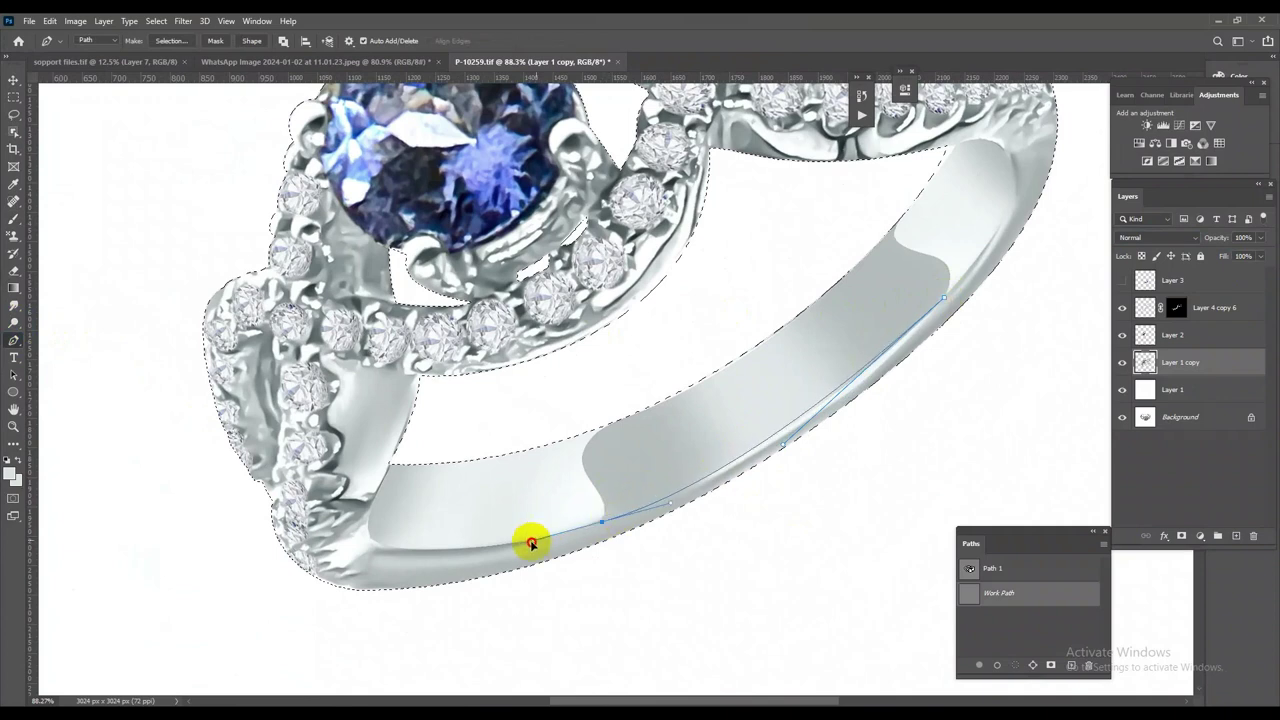
left_click(601, 521, "alt")
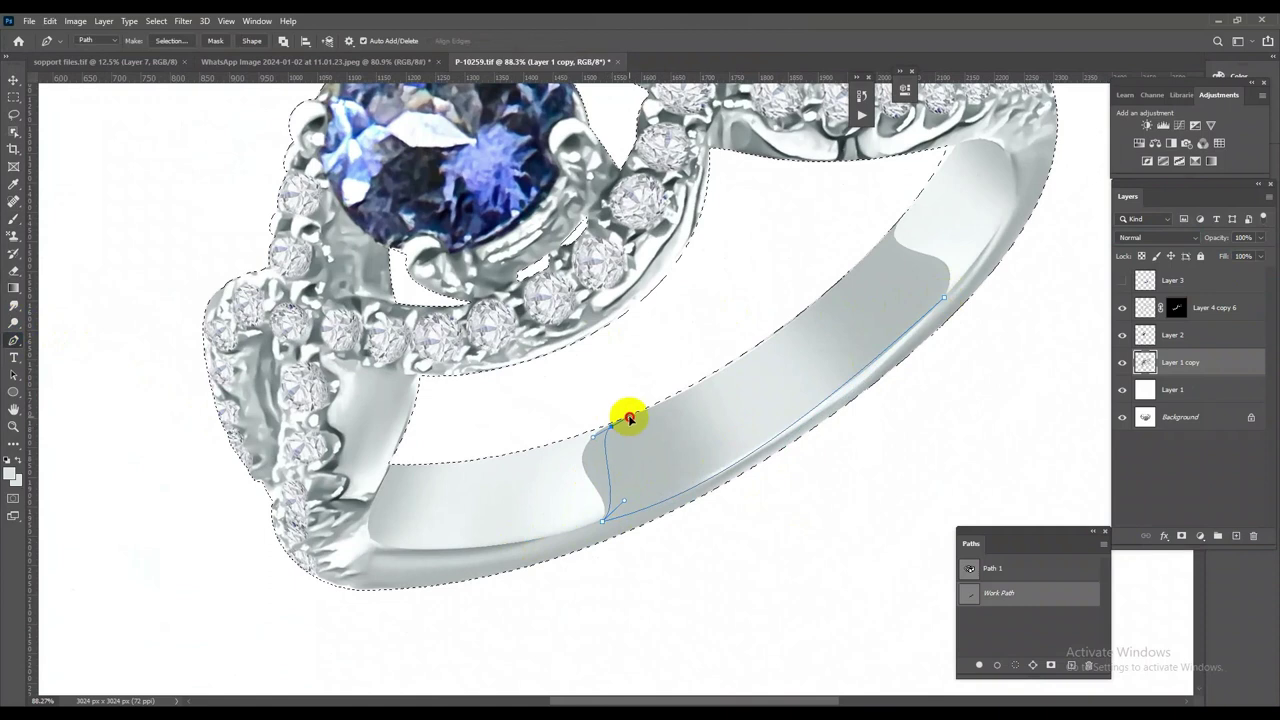
mouse_move(851, 268)
left_mouse_down()
mouse_move(891, 219)
mouse_move(922, 279)
left_mouse_up()
key("ctrl+Return")
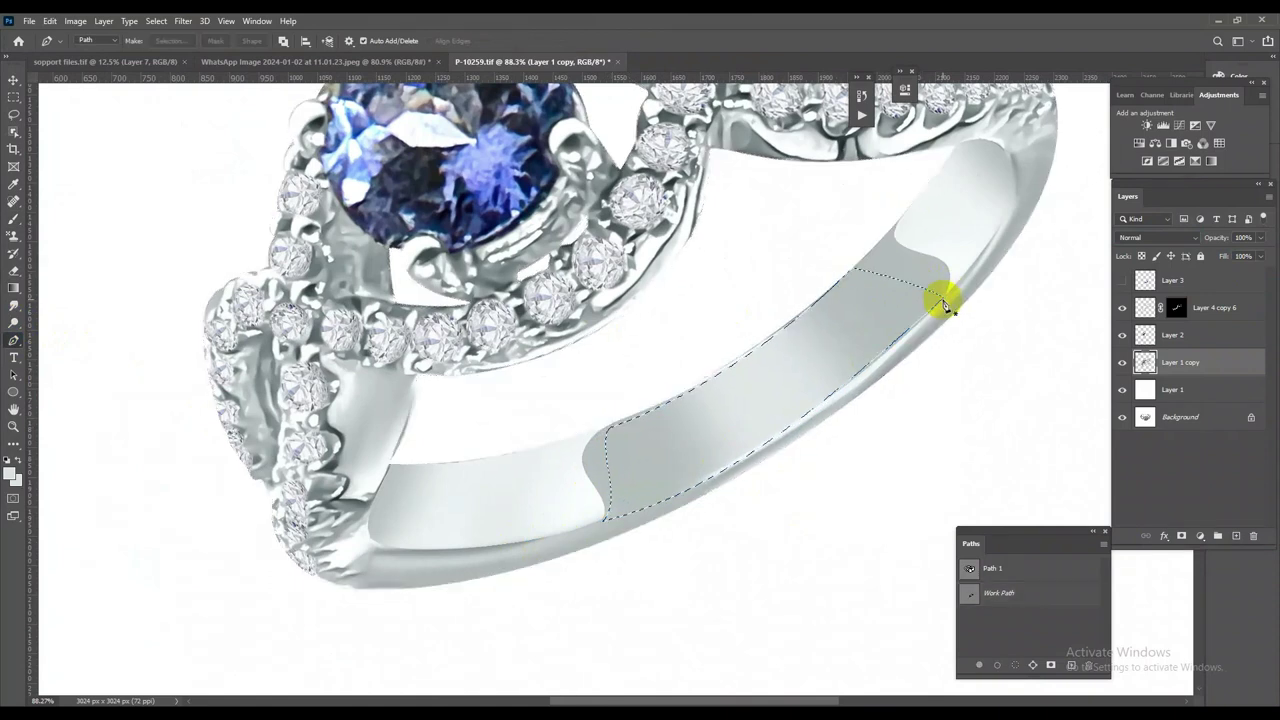
Paint the selected band patch white with the standard Brush and review the whole ring
left_click(13, 218)
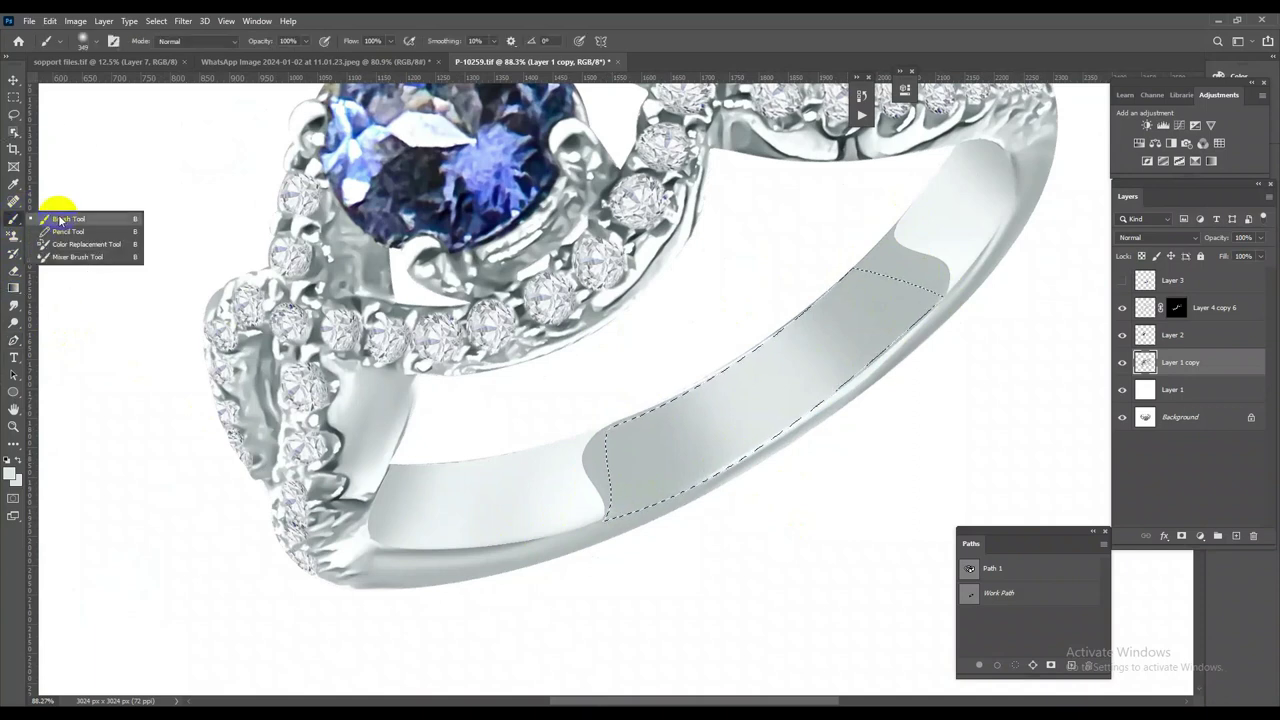
left_click(60, 219)
right_click(754, 374, "alt")
left_click_drag(800, 434, 819, 460)
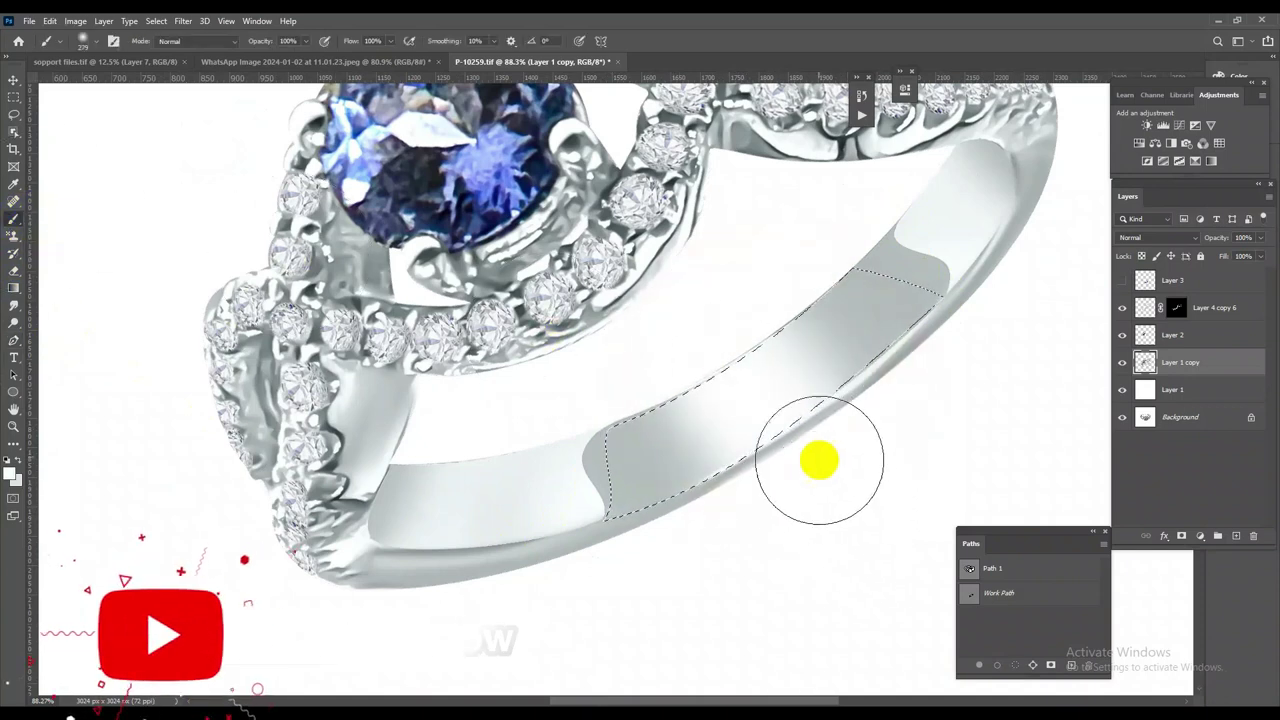
right_click(819, 450, "alt")
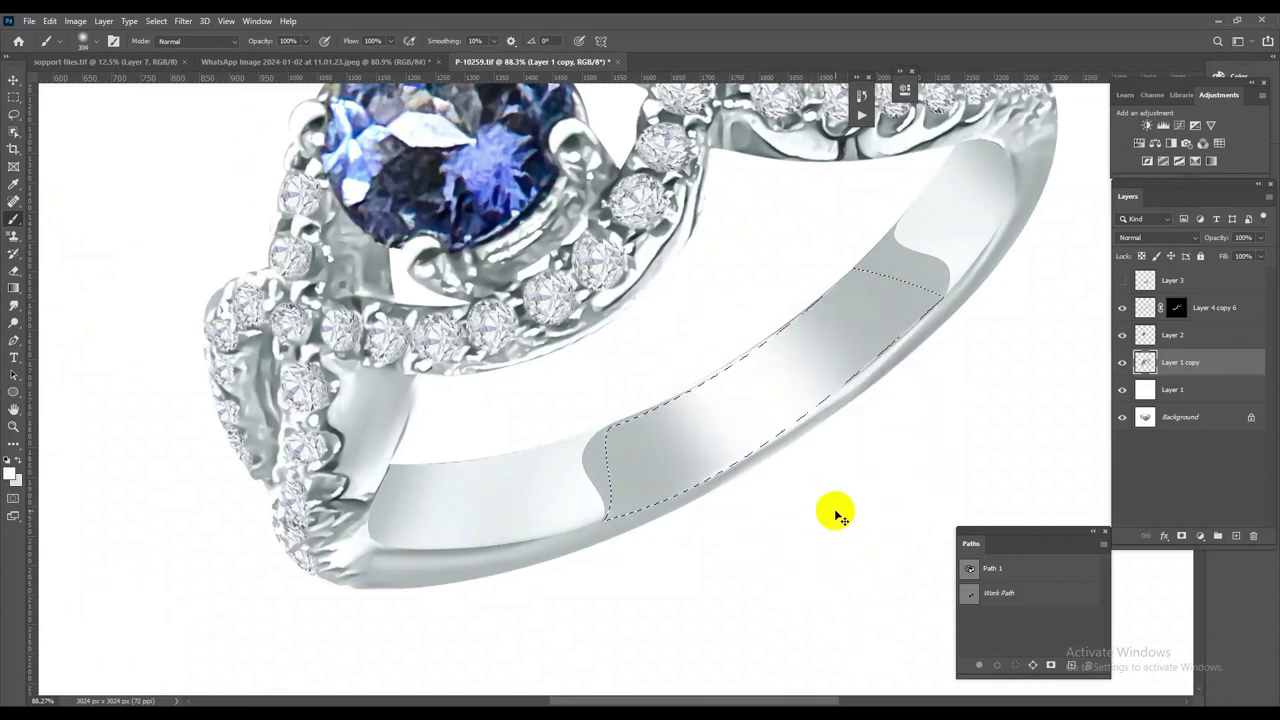
key("ctrl+0")
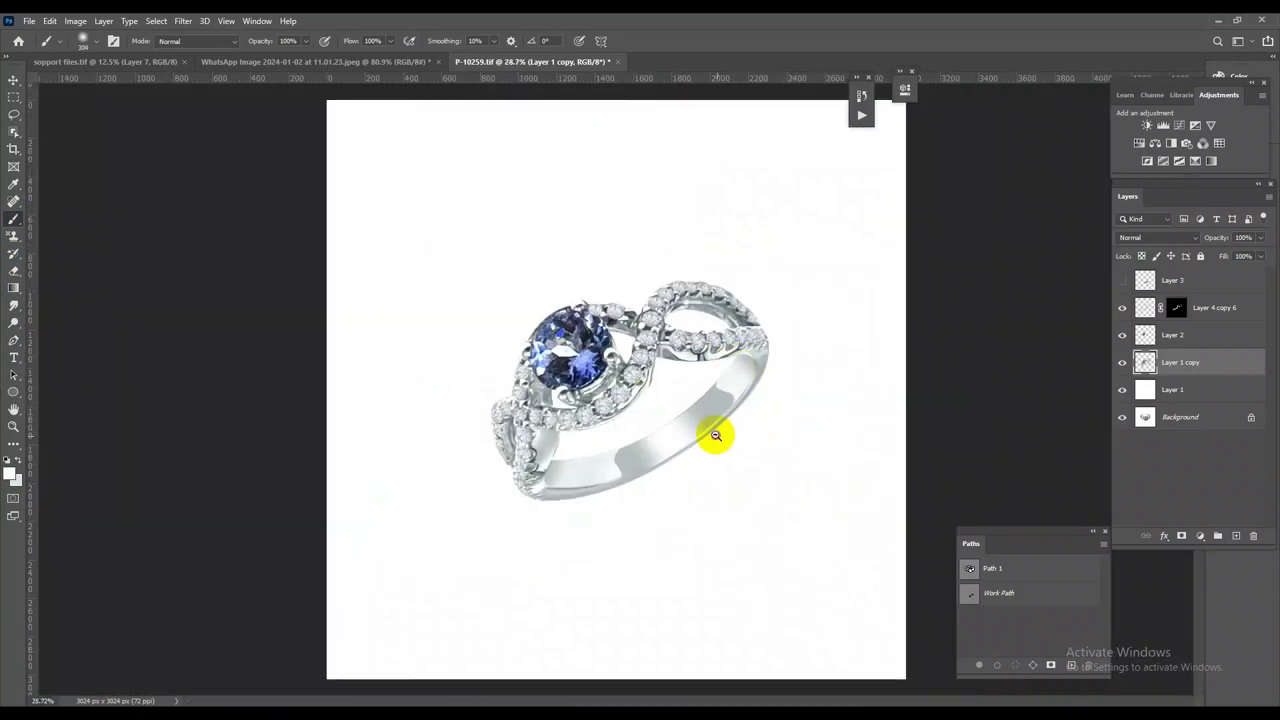
scroll(714, 434, "up", 3)
scroll(694, 466, "up", 3)
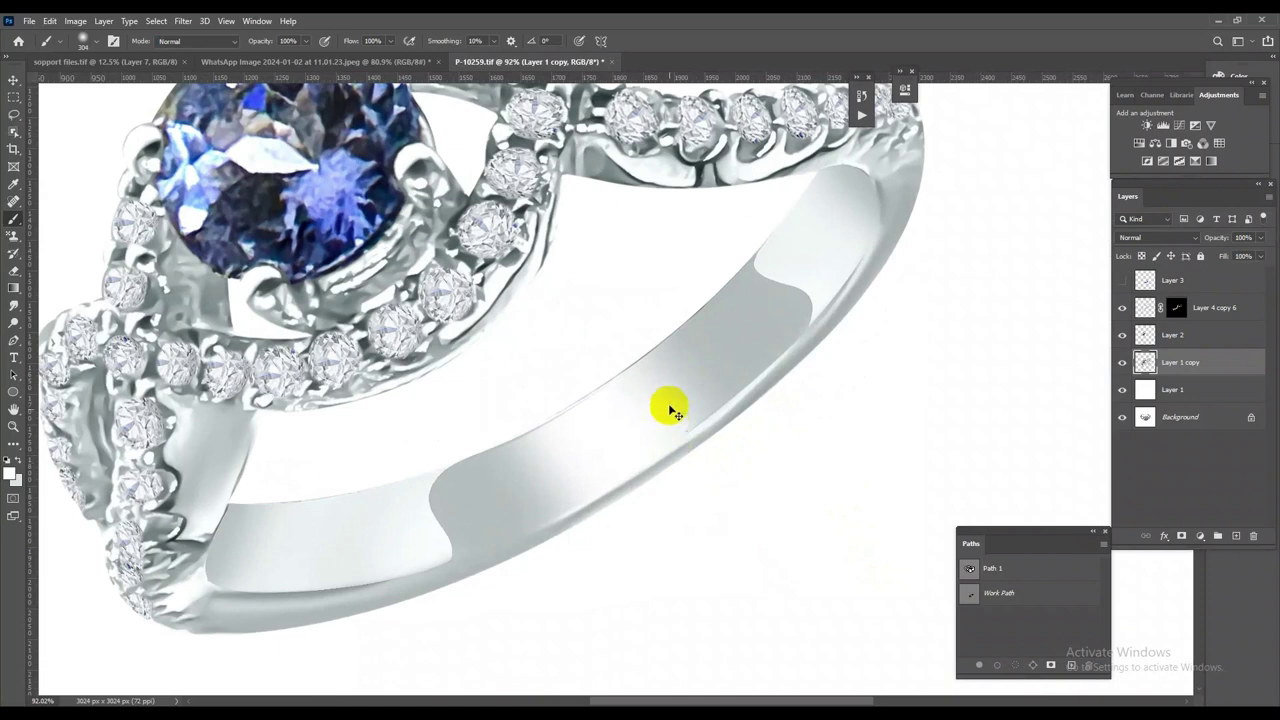
key("ctrl+0")
scroll(823, 391, "up", 2)
scroll(708, 366, "up", 3)
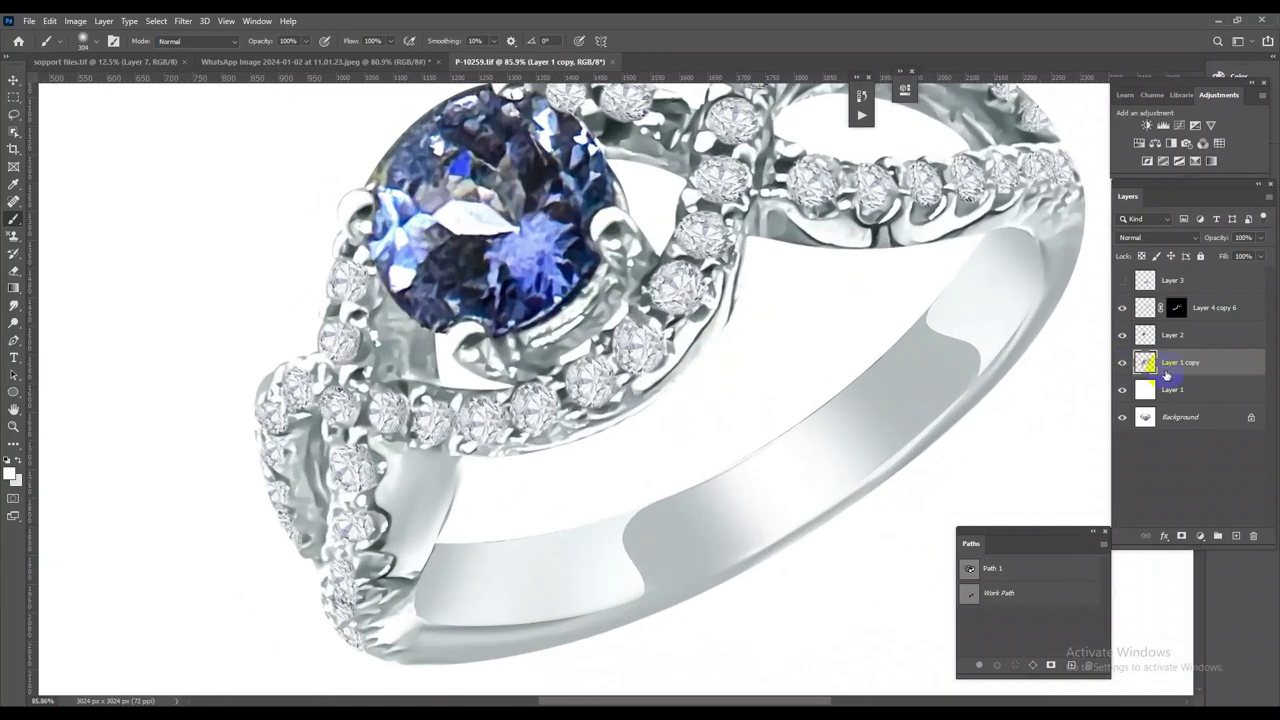
scroll(651, 426, "up", 5)
Load the Layer 1 copy outline as the selection and switch to the Mixer Brush
left_click(1146, 362, "ctrl")
key("ctrl+0")
scroll(543, 371, "up", 2)
scroll(566, 398, "up", 2)
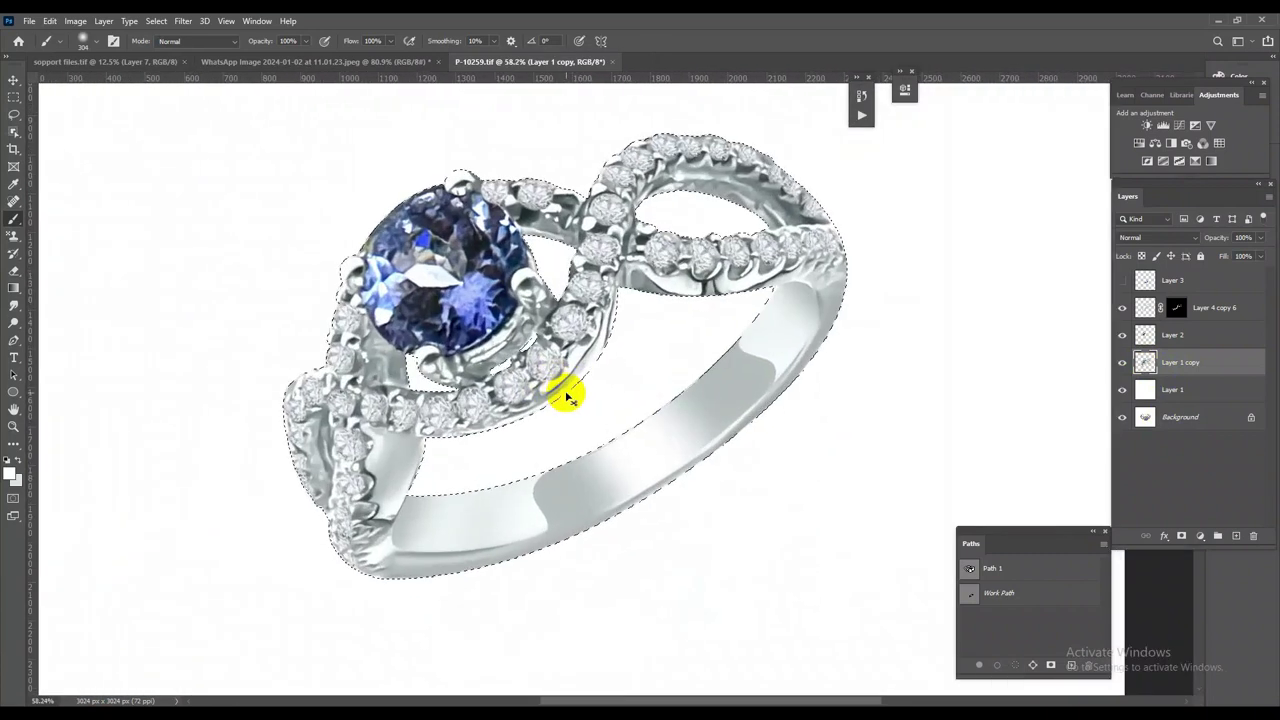
scroll(371, 366, "up", 1)
scroll(588, 390, "up", 2)
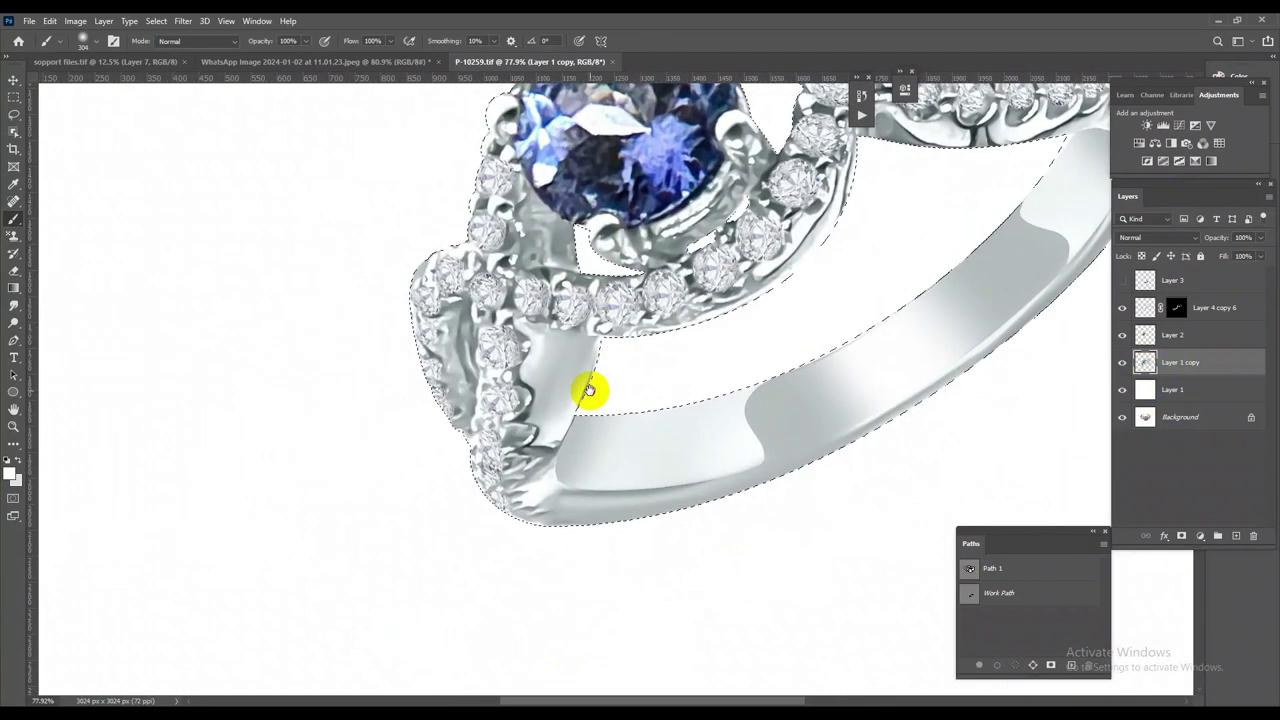
scroll(590, 395, "up", 2)
scroll(608, 403, "up", 1)
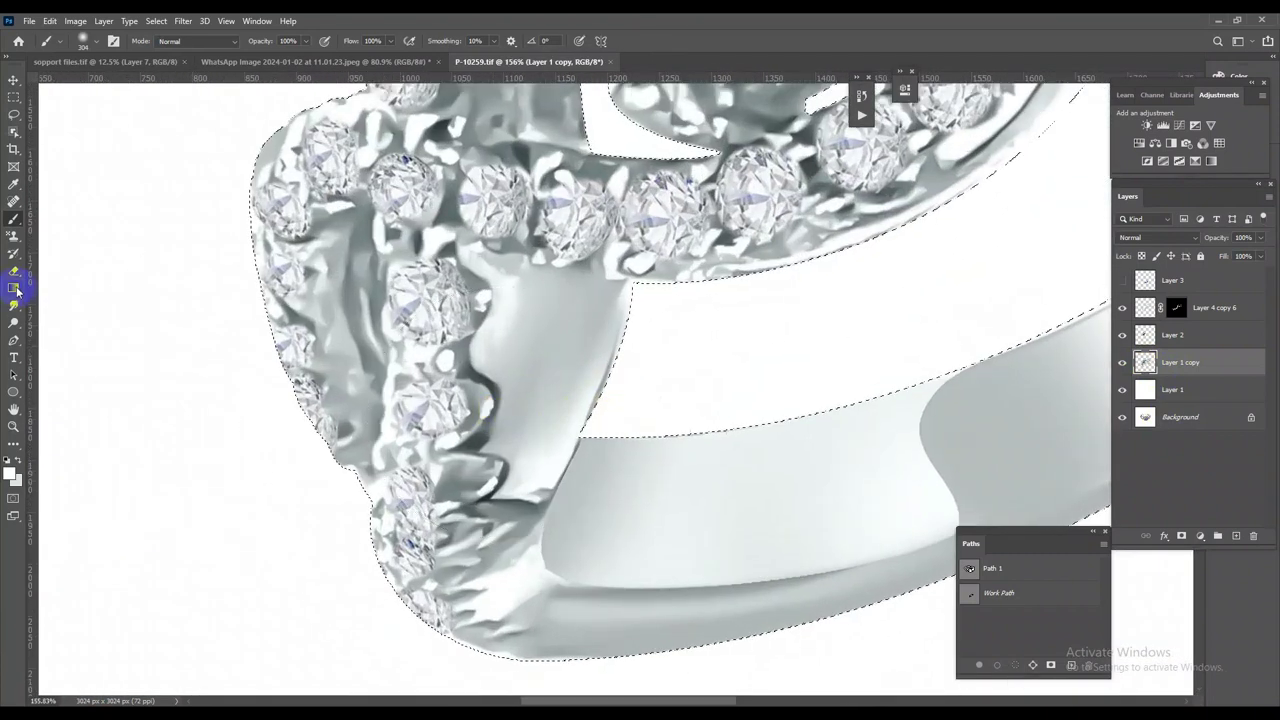
right_click(13, 225)
left_click(80, 260)
Set the Mixer Brush to Load Solid Colors Only, sample light grey, and smooth the upper loop's band
scroll(555, 437, "down", 3)
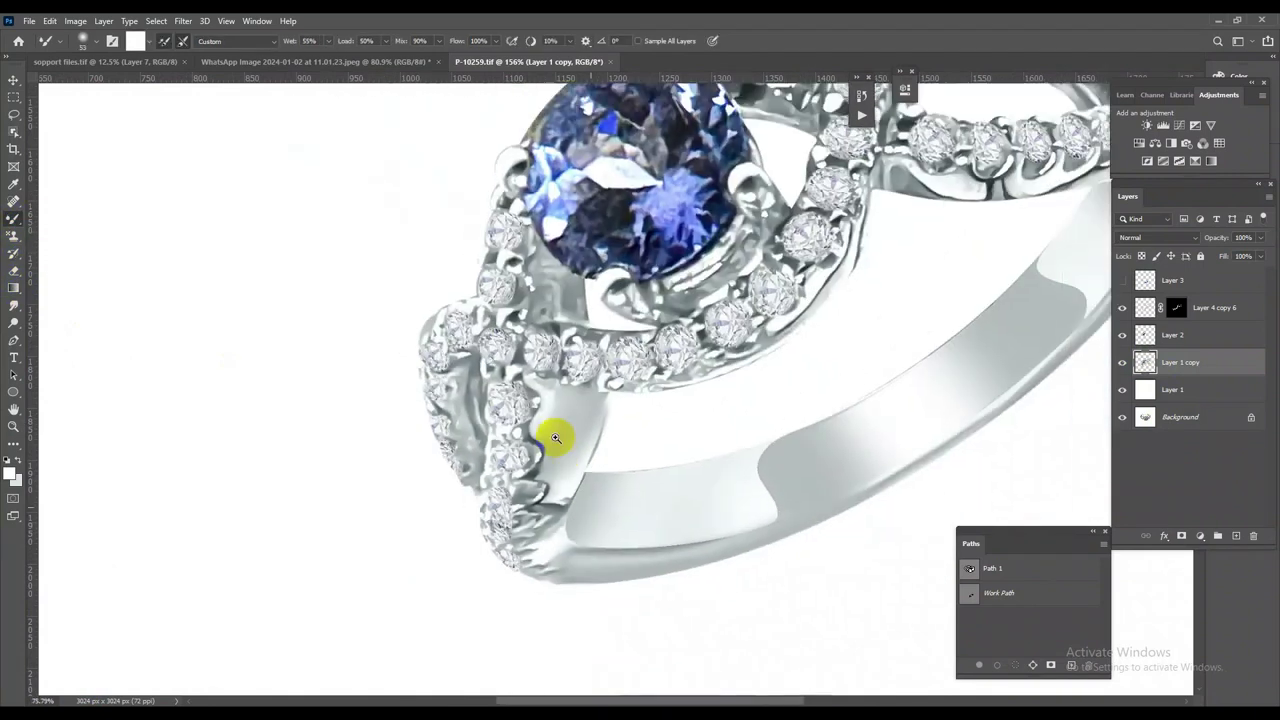
left_click_drag(743, 229, 586, 434)
scroll(700, 428, "up", 3)
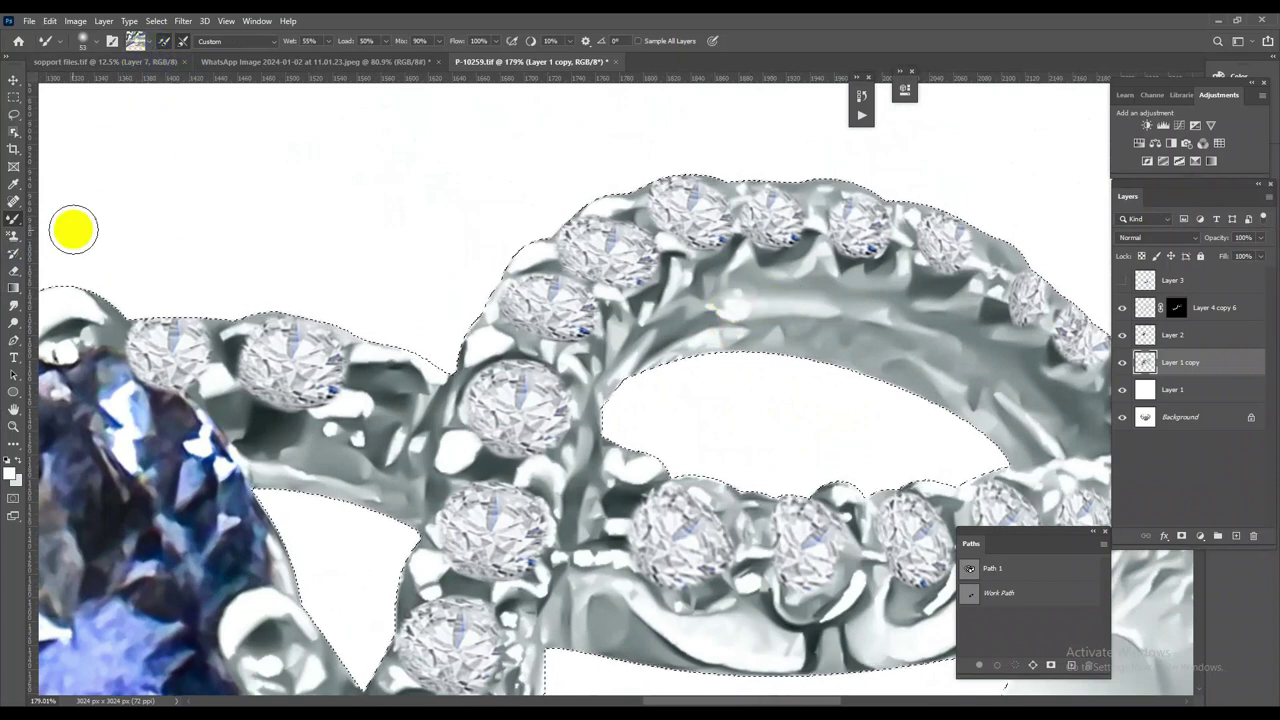
right_click(13, 218)
left_click(57, 258)
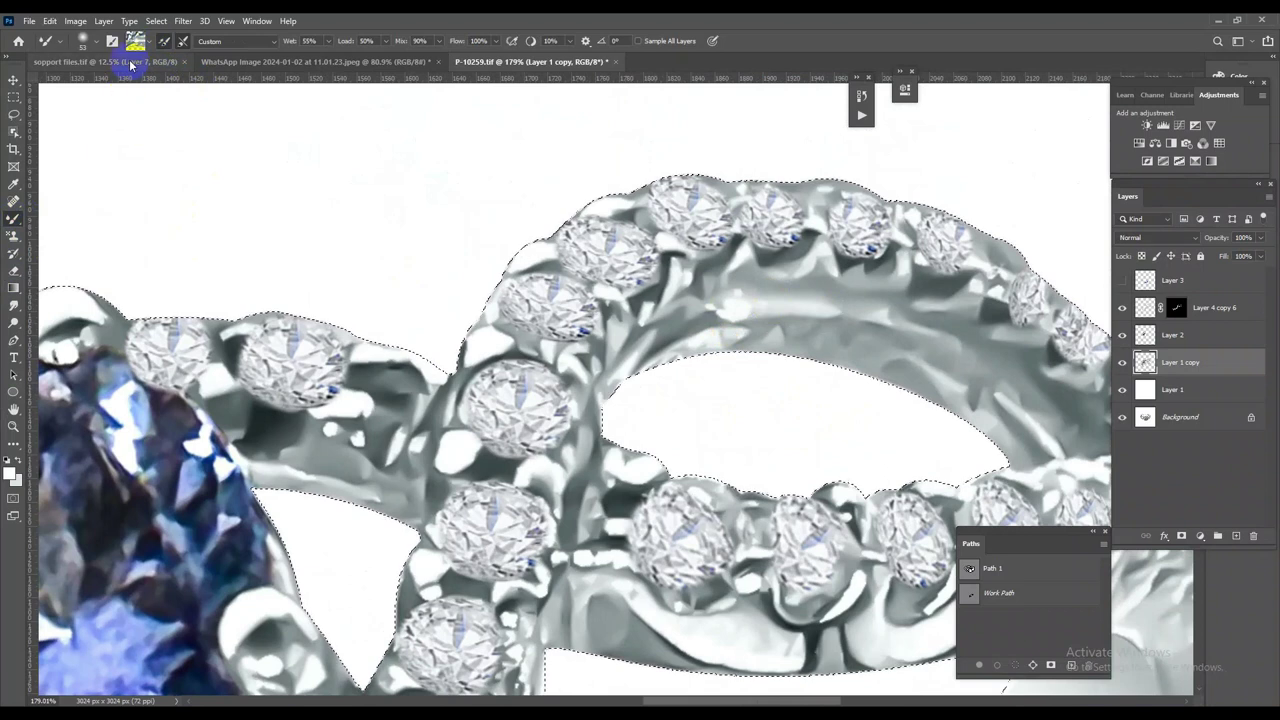
left_click(151, 42)
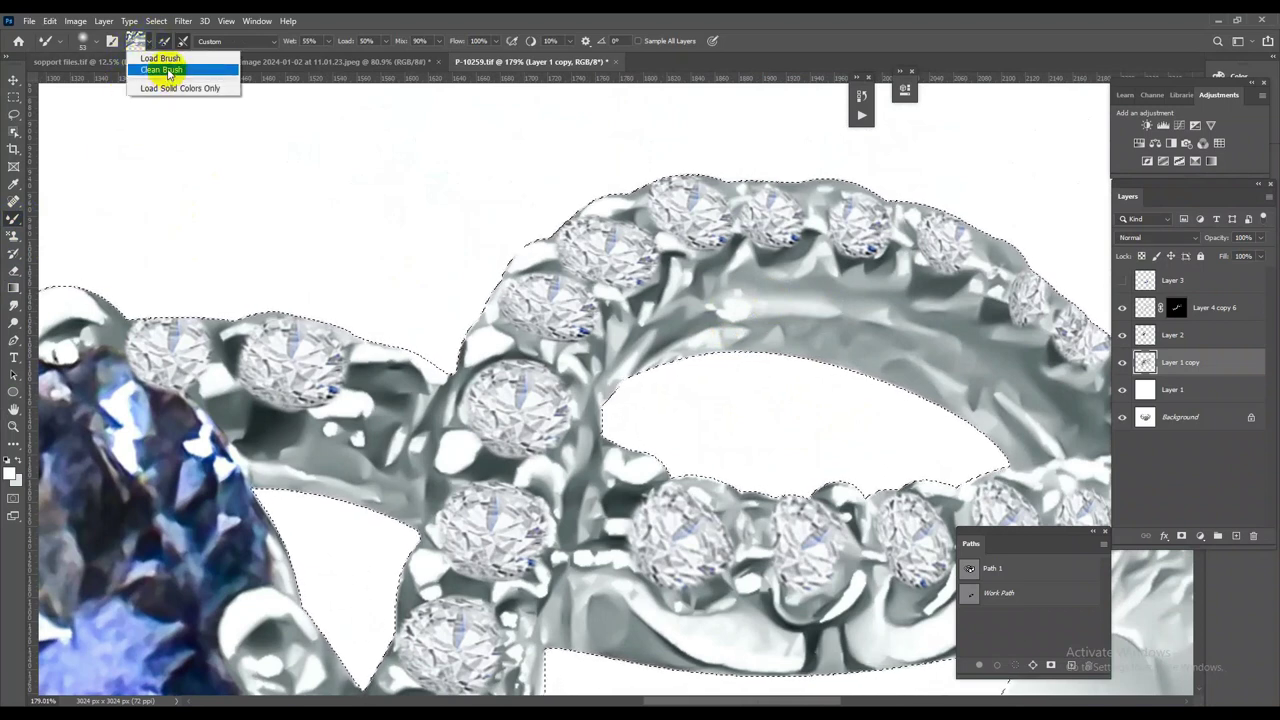
left_click(172, 88)
left_click(826, 309, "alt")
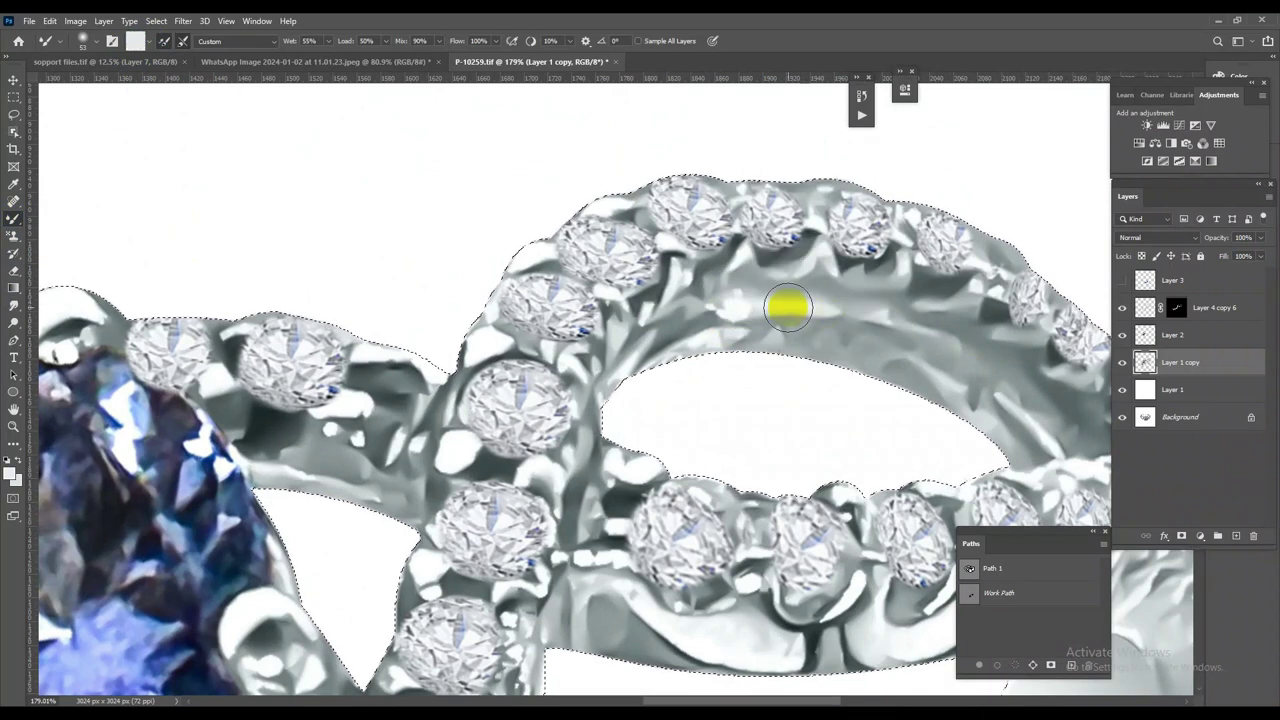
left_click_drag(873, 331, 801, 346)
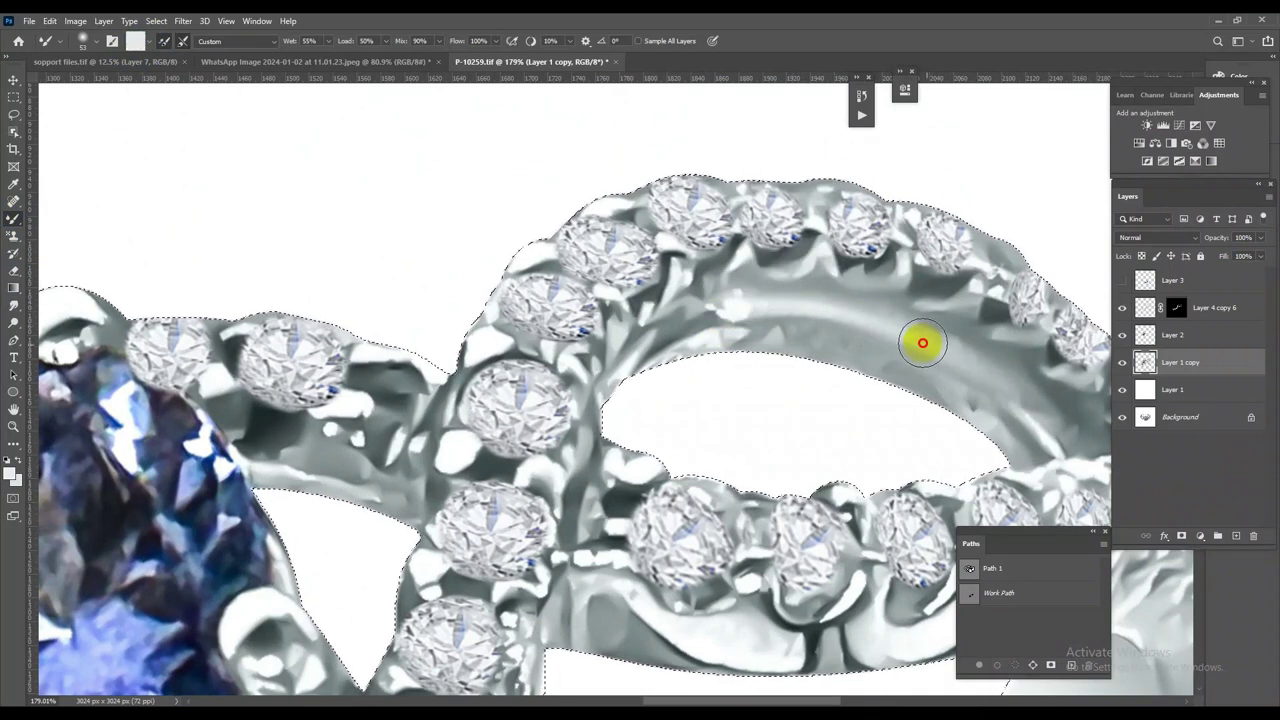
mouse_move(883, 356)
left_mouse_down()
mouse_move(900, 351)
mouse_move(720, 334)
mouse_move(777, 347)
left_mouse_up()
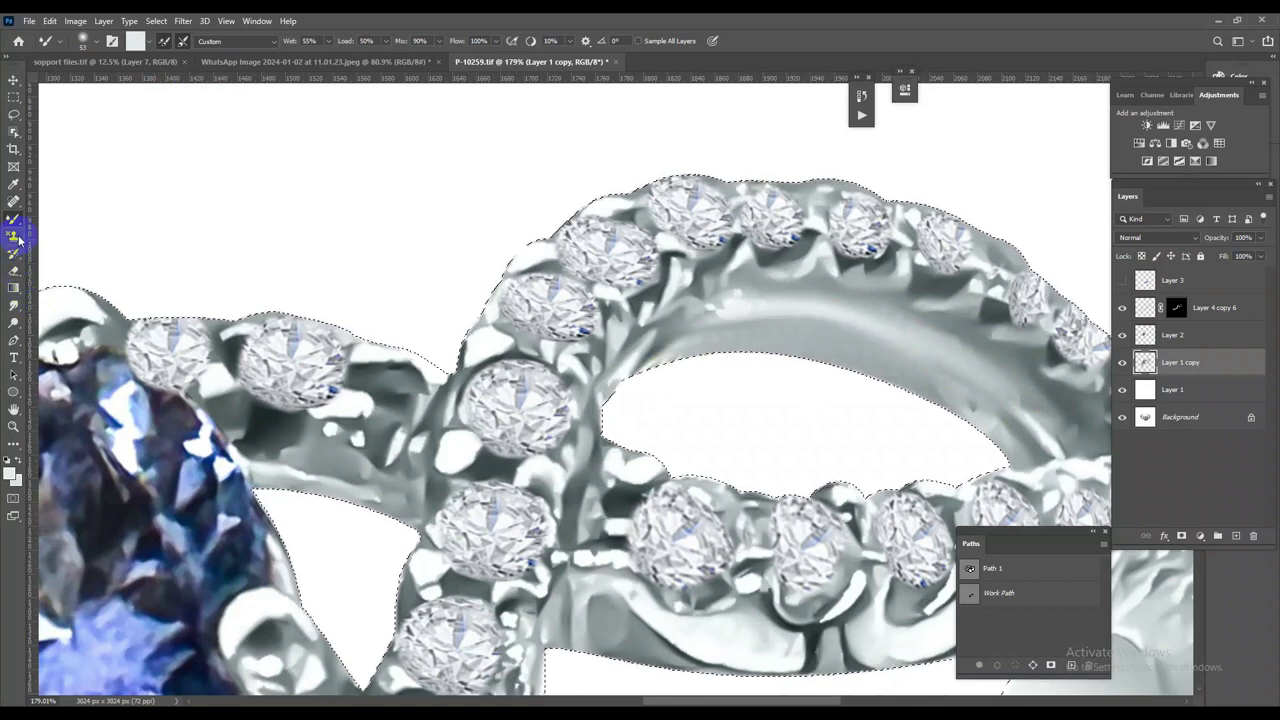
Switch to the Smudge Tool at size 57, strength 76%, and smooth the band's outer edges
right_click(12, 312)
left_click(50, 330)
right_click(880, 337, "alt")
mouse_move(972, 390)
left_mouse_down()
mouse_move(863, 323)
mouse_move(866, 346)
mouse_move(1020, 429)
mouse_move(775, 330)
mouse_move(706, 337)
mouse_move(620, 416)
left_mouse_up()
mouse_move(373, 513)
left_mouse_down()
mouse_move(571, 349)
mouse_move(585, 362)
mouse_move(500, 349)
left_mouse_up()
left_click_drag(538, 443, 533, 168)
mouse_move(691, 429)
left_mouse_down()
mouse_move(762, 316)
mouse_move(754, 374)
mouse_move(657, 531)
mouse_move(743, 451)
mouse_move(726, 449)
mouse_move(629, 591)
left_mouse_up()
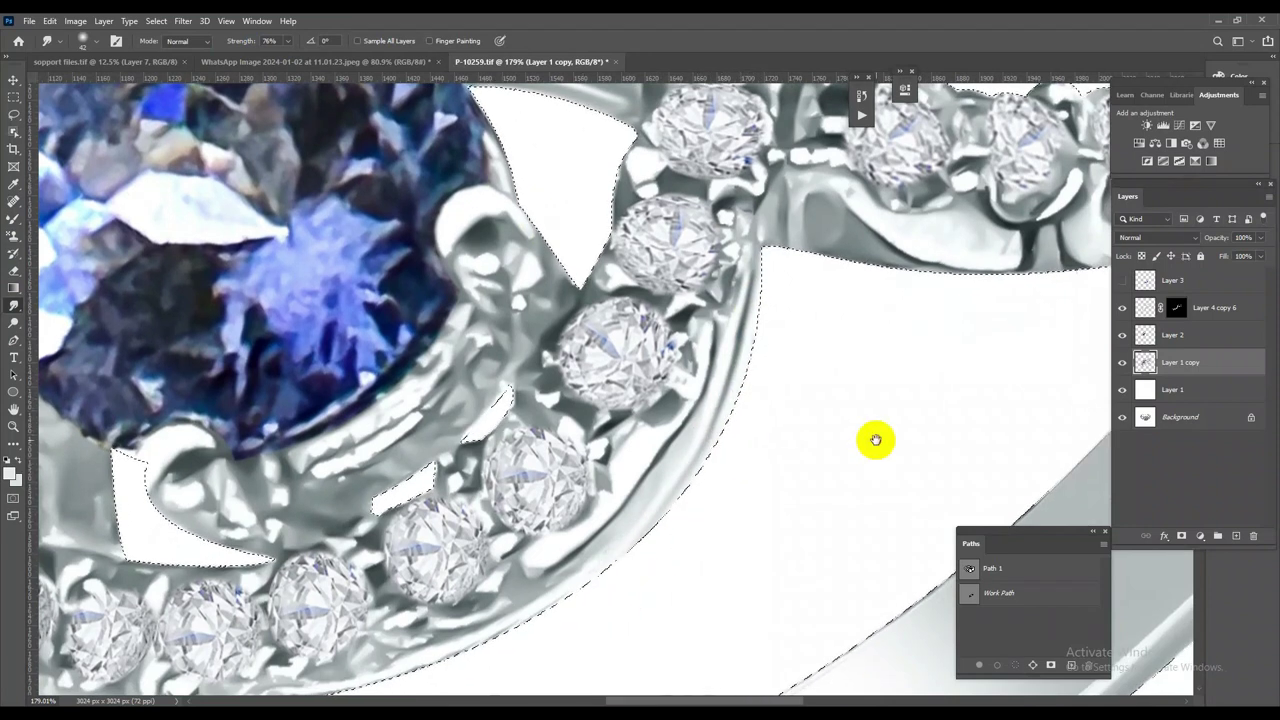
Smooth the lower shank edges beneath the diamond row
left_click_drag(875, 440, 960, 357)
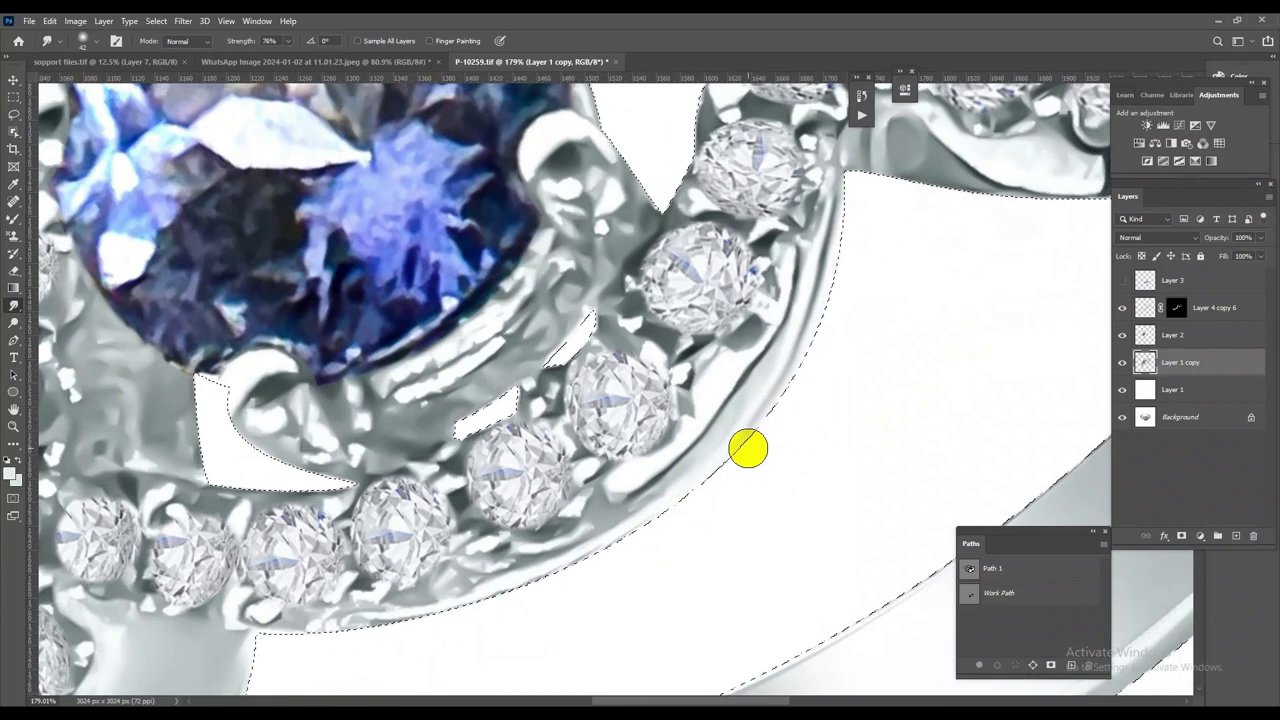
mouse_move(660, 540)
left_mouse_down()
mouse_move(754, 520)
mouse_move(780, 489)
left_mouse_up()
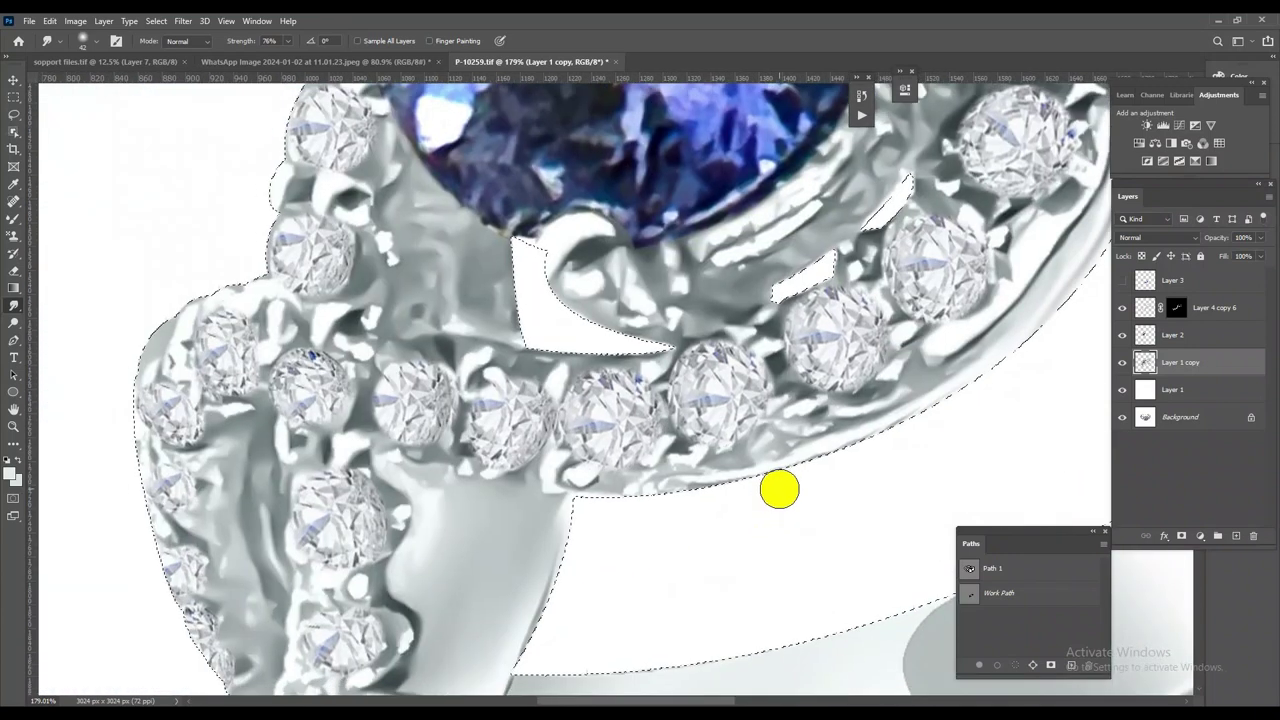
left_click_drag(640, 510, 600, 506)
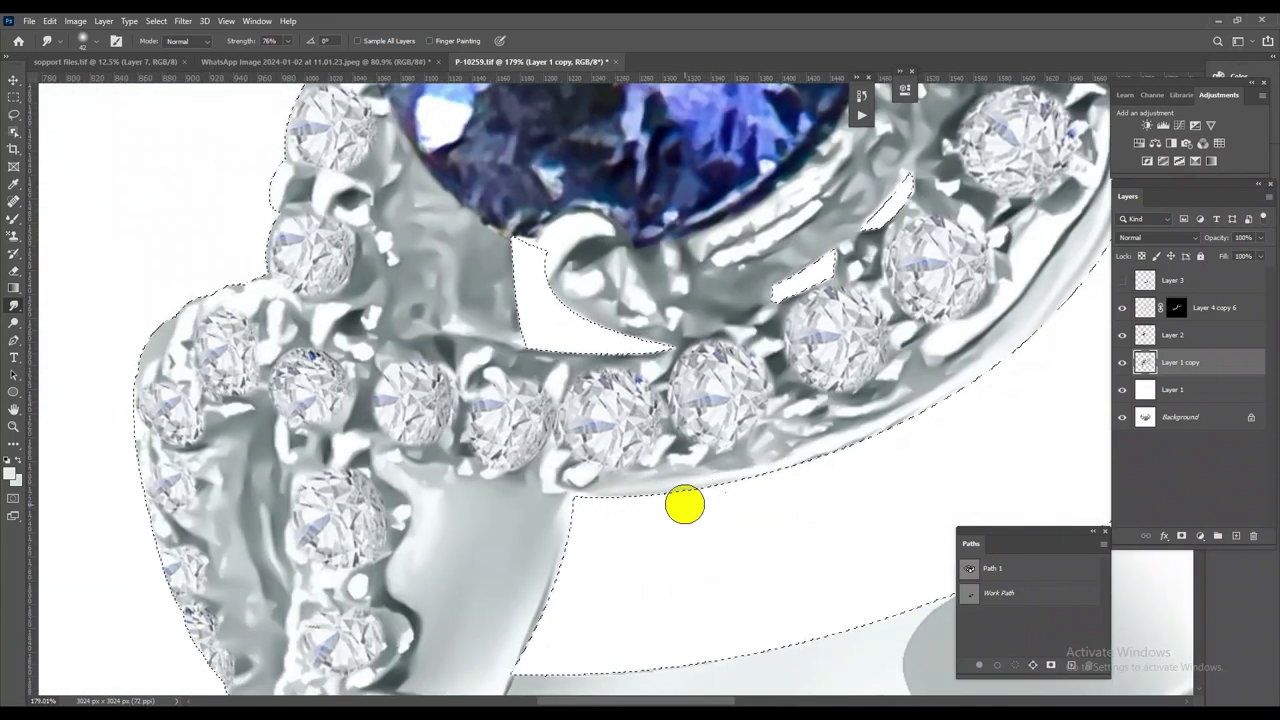
left_click_drag(523, 566, 544, 513)
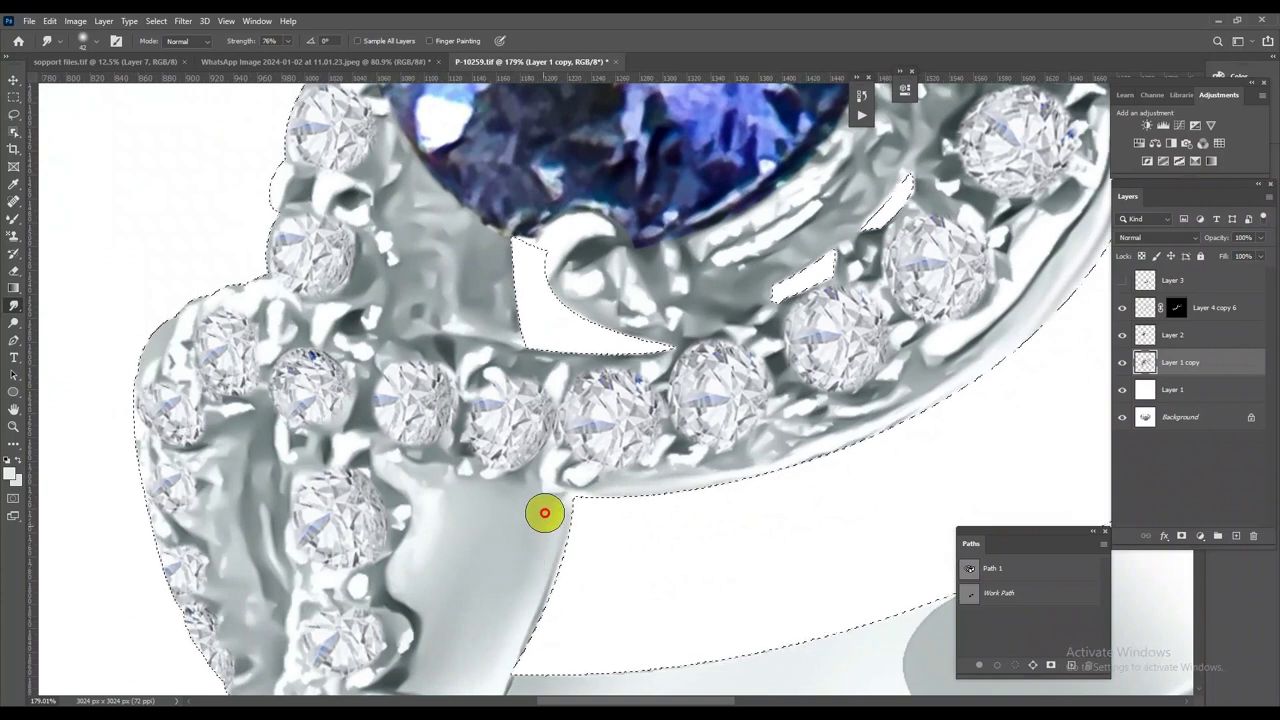
scroll(509, 429, "down", 3)
scroll(651, 380, "down", 2)
scroll(657, 409, "up", 5)
Smudge the centre stone's bezel edges near the prong and beside the diamond into polished silver
mouse_move(727, 335)
left_mouse_down()
mouse_move(686, 343)
mouse_move(720, 297)
mouse_move(657, 371)
mouse_move(677, 366)
mouse_move(673, 377)
mouse_move(689, 354)
mouse_move(620, 417)
mouse_move(577, 434)
mouse_move(625, 444)
mouse_move(574, 451)
mouse_move(646, 429)
mouse_move(566, 463)
mouse_move(577, 451)
mouse_move(566, 449)
left_mouse_up()
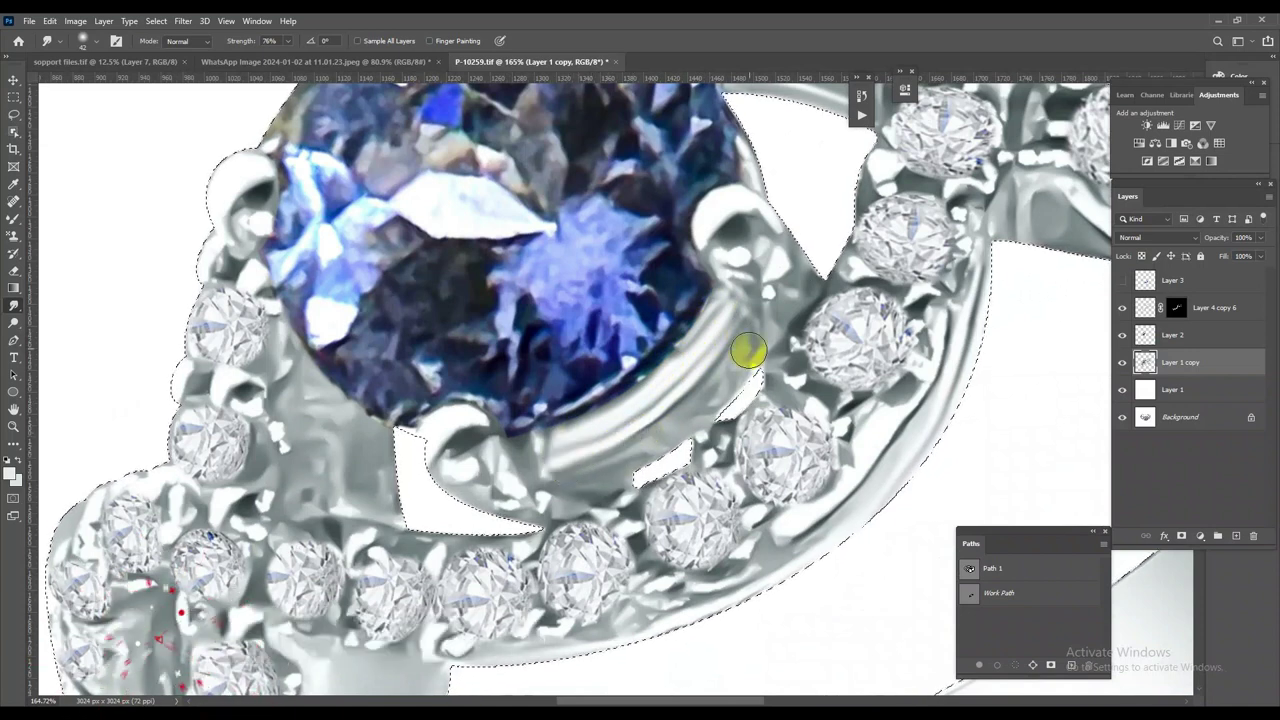
mouse_move(786, 272)
left_mouse_down()
mouse_move(777, 280)
mouse_move(794, 286)
mouse_move(798, 267)
left_mouse_up()
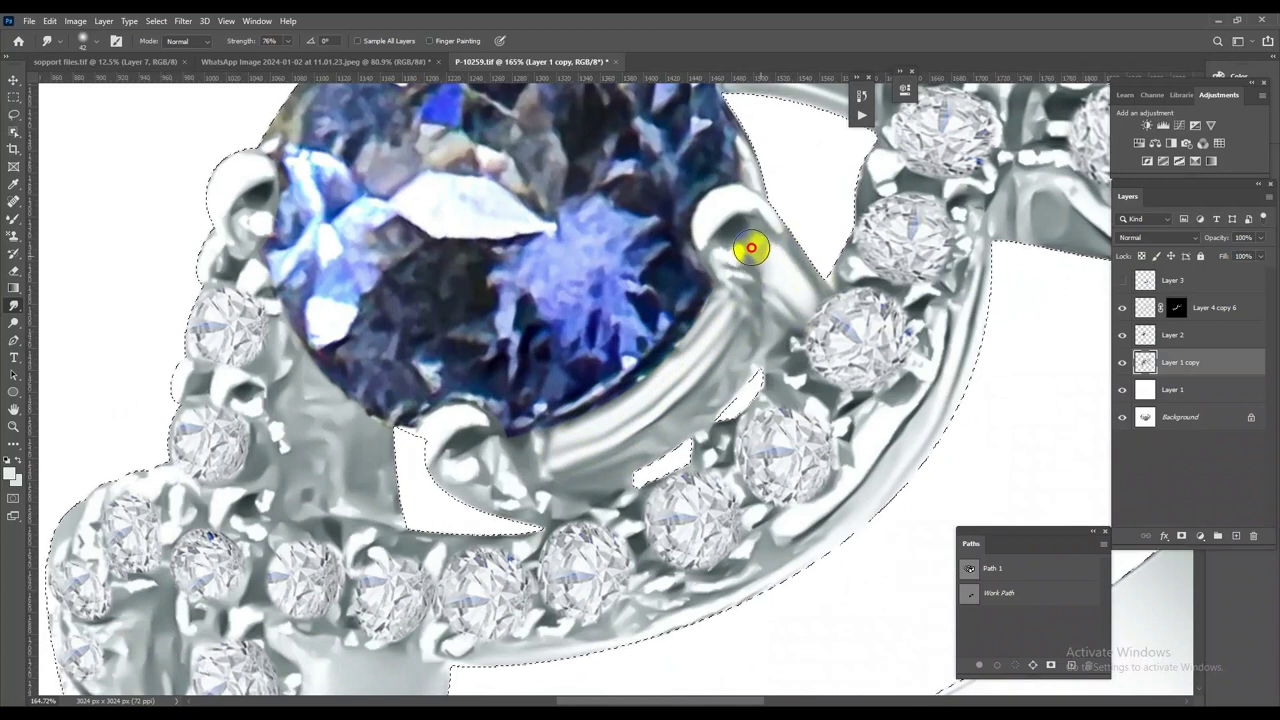
left_click_drag(798, 340, 800, 346)
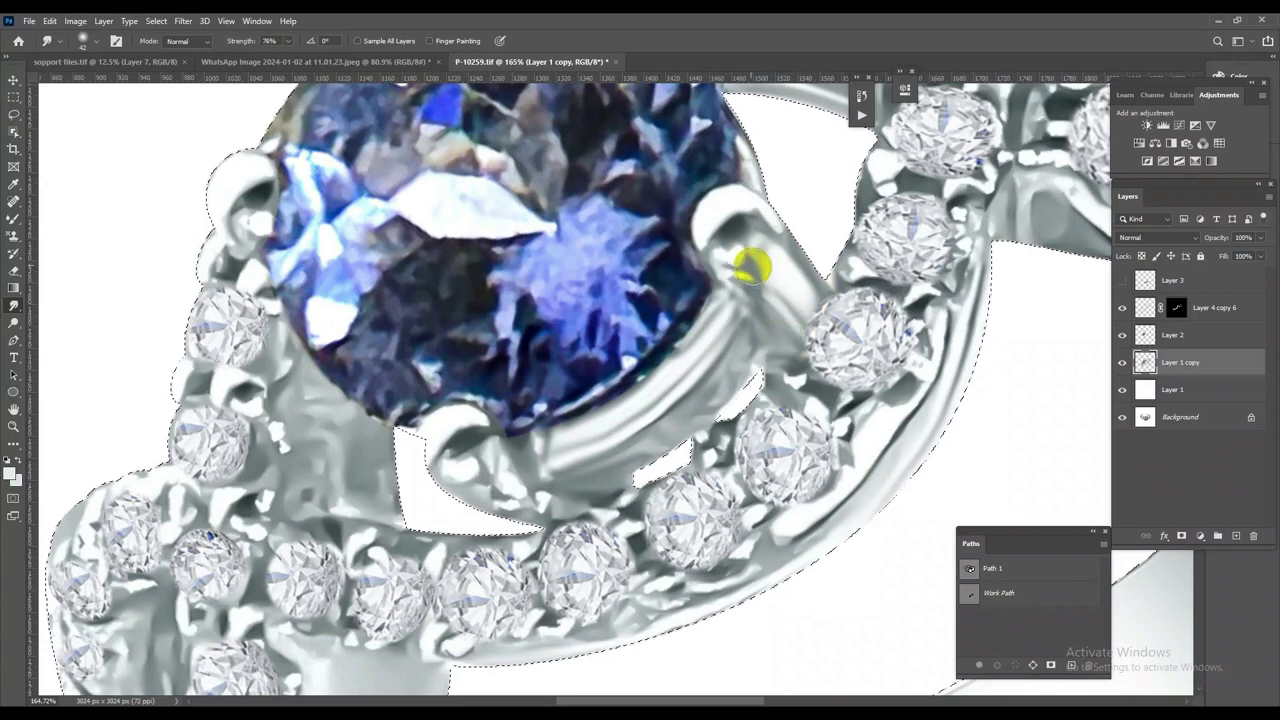
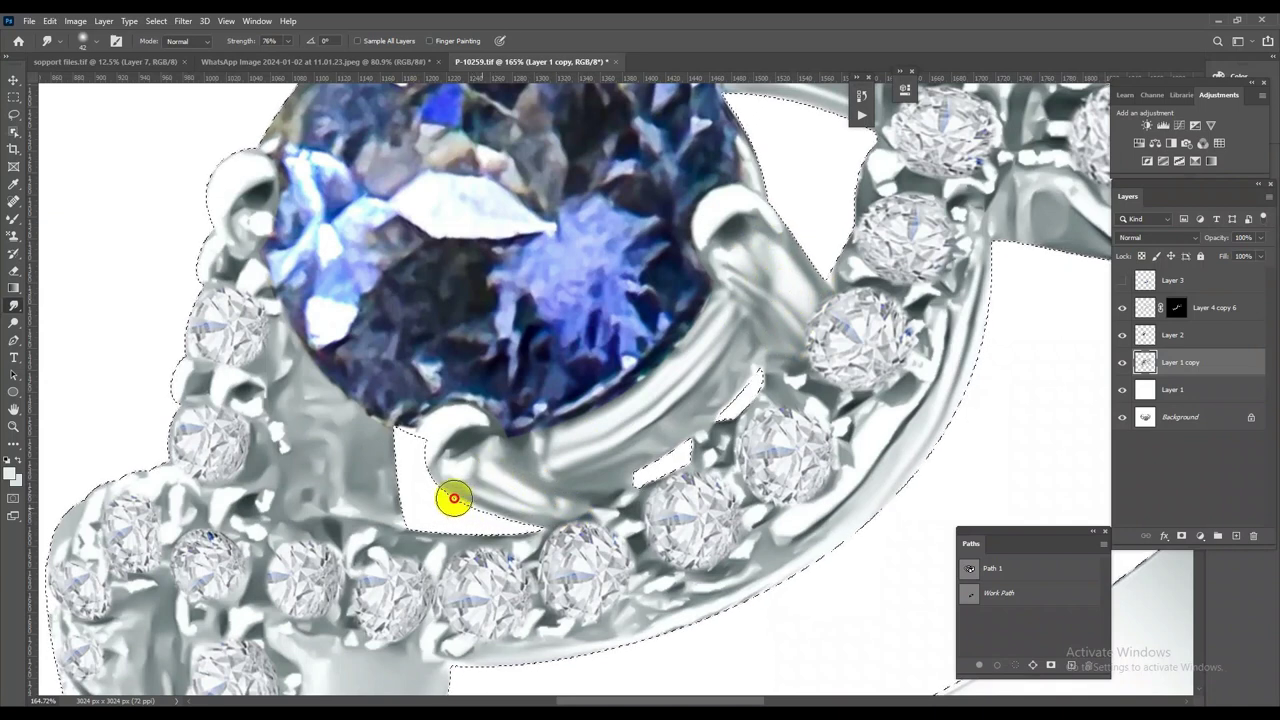
Smudge at 76% the rough metal along the stone's lower edge, band inner edge, below the diamonds and prongs
scroll(671, 446, "down", 5)
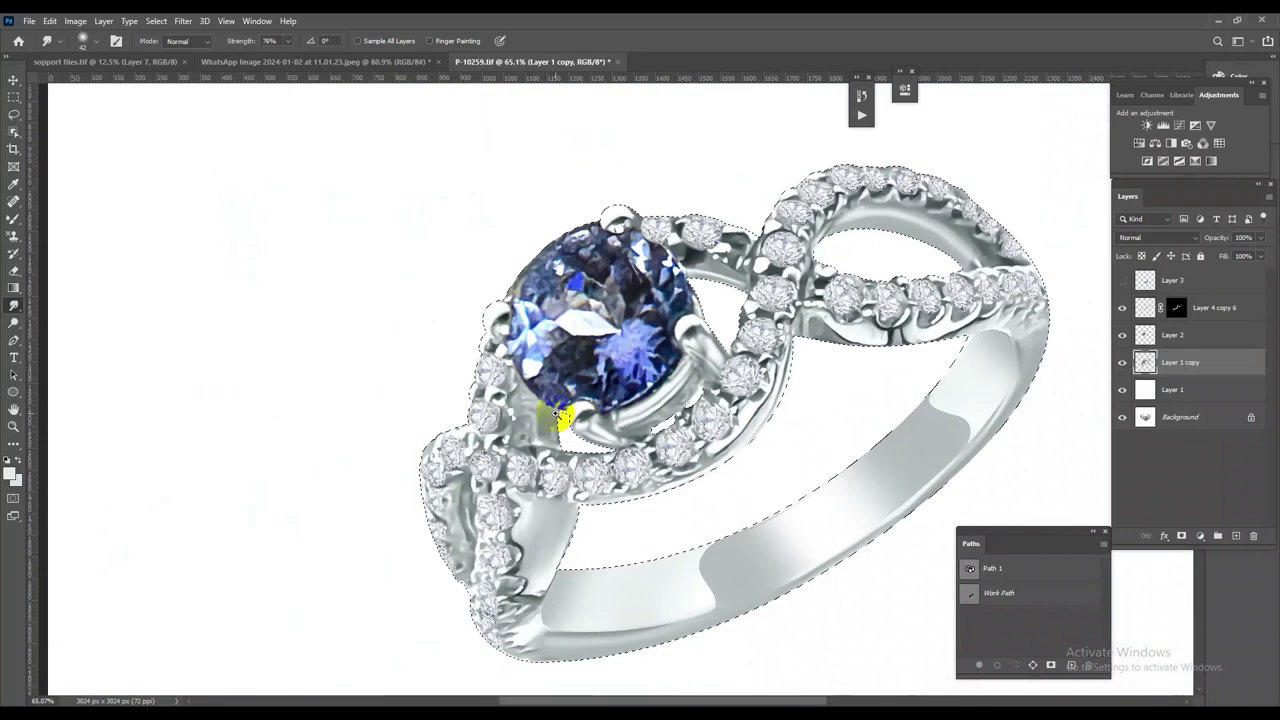
scroll(571, 400, "up", 4)
mouse_move(549, 401)
left_mouse_down()
mouse_move(542, 376)
mouse_move(508, 428)
mouse_move(531, 394)
mouse_move(590, 433)
left_mouse_up()
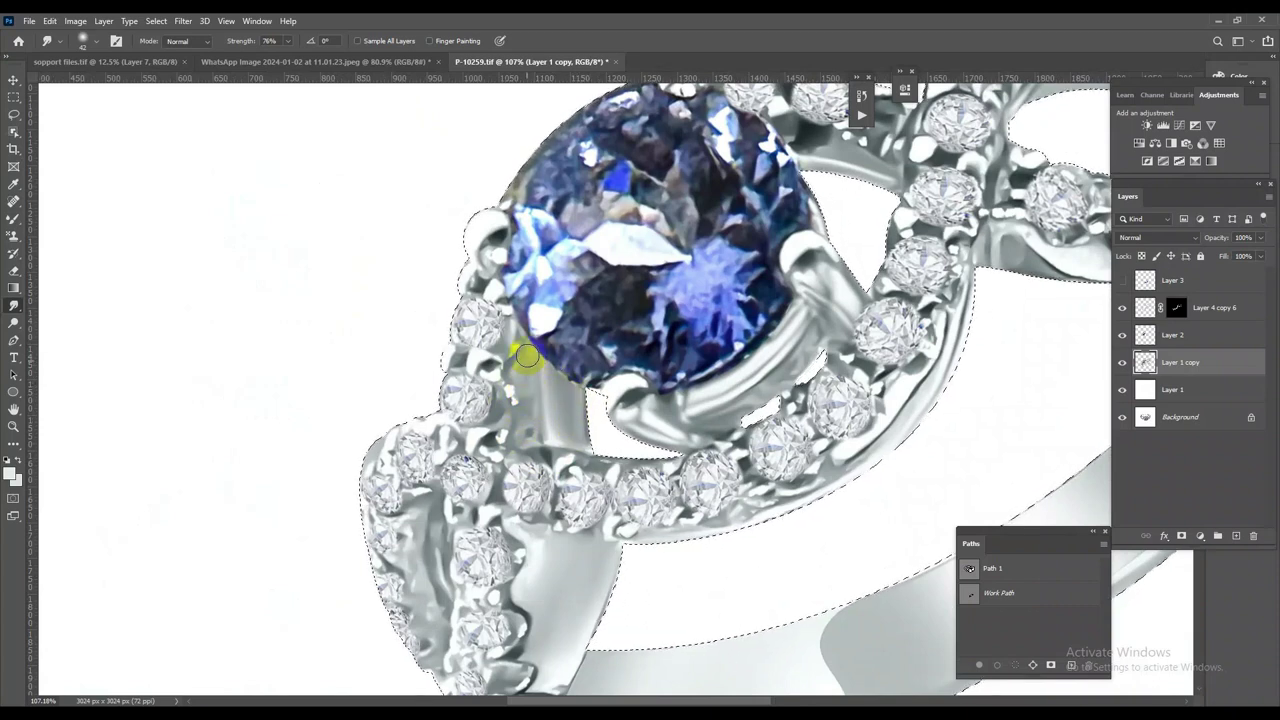
mouse_move(543, 563)
left_mouse_down()
mouse_move(650, 475)
mouse_move(633, 517)
mouse_move(656, 515)
mouse_move(657, 490)
left_mouse_up()
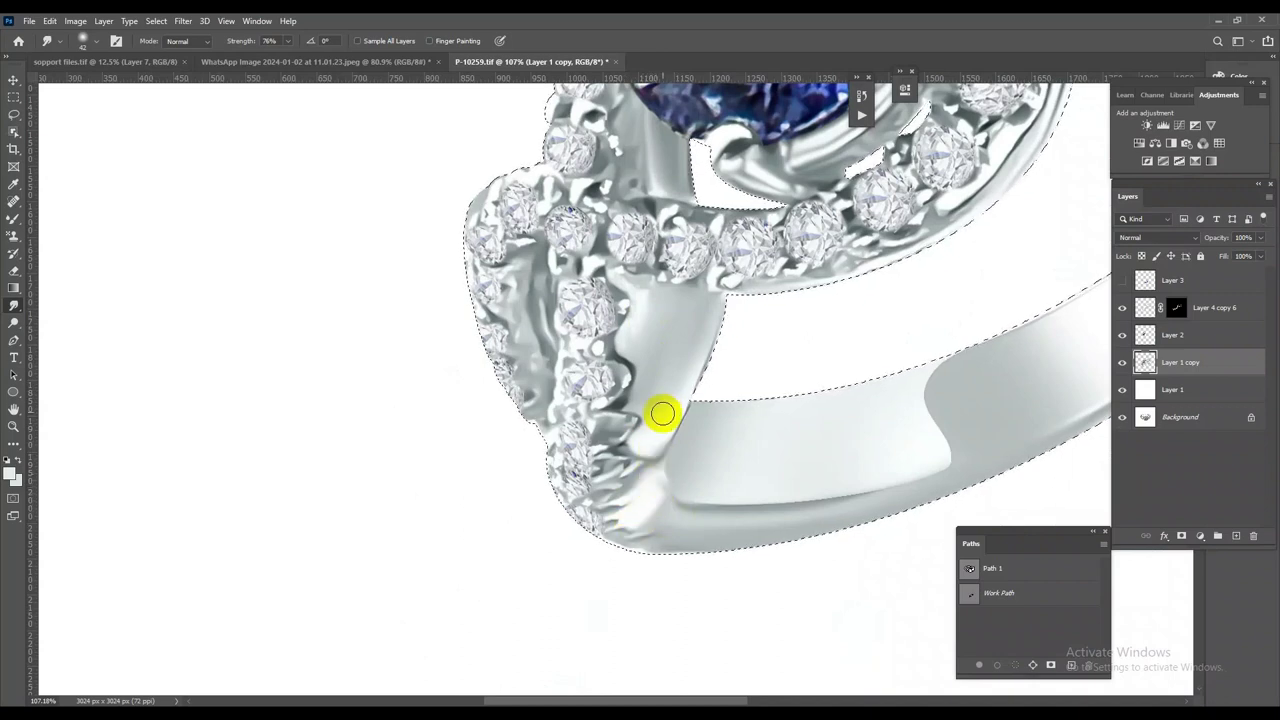
left_click_drag(663, 430, 695, 346)
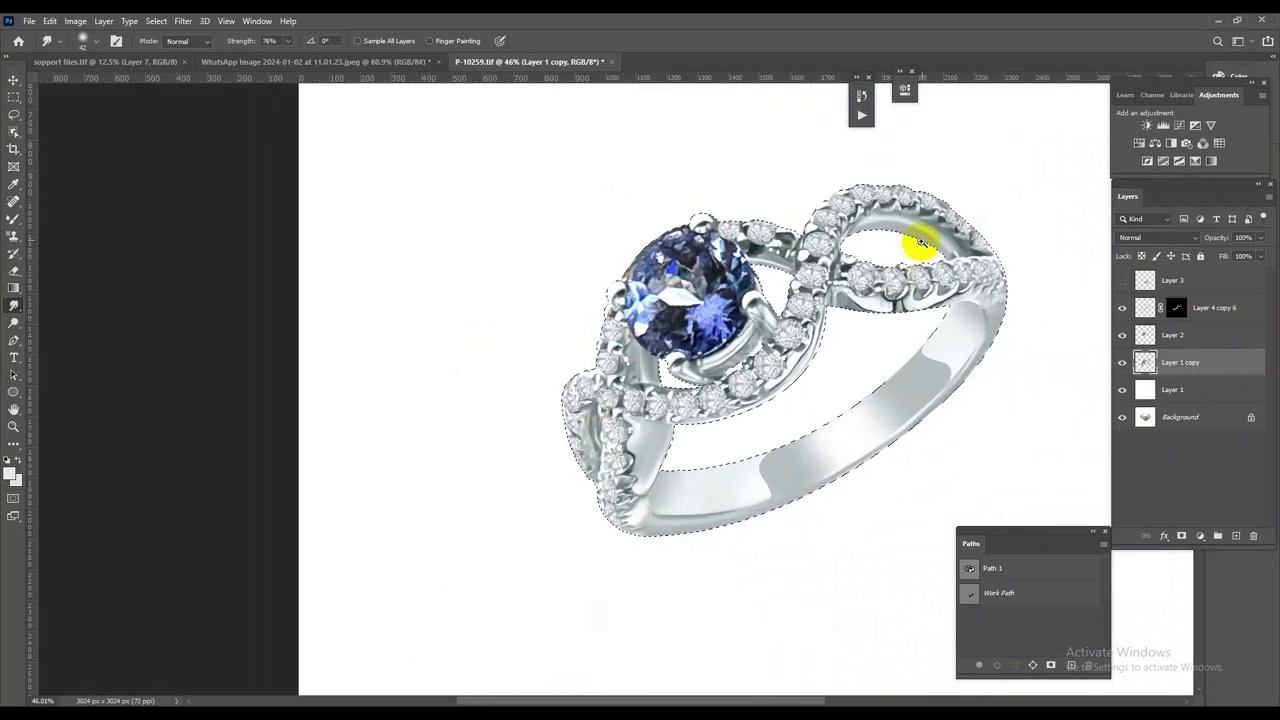
scroll(910, 280, "up", 5)
mouse_move(844, 369)
left_mouse_down()
mouse_move(807, 368)
mouse_move(728, 328)
left_mouse_up()
mouse_move(984, 351)
left_mouse_down()
mouse_move(935, 370)
mouse_move(908, 363)
left_mouse_up()
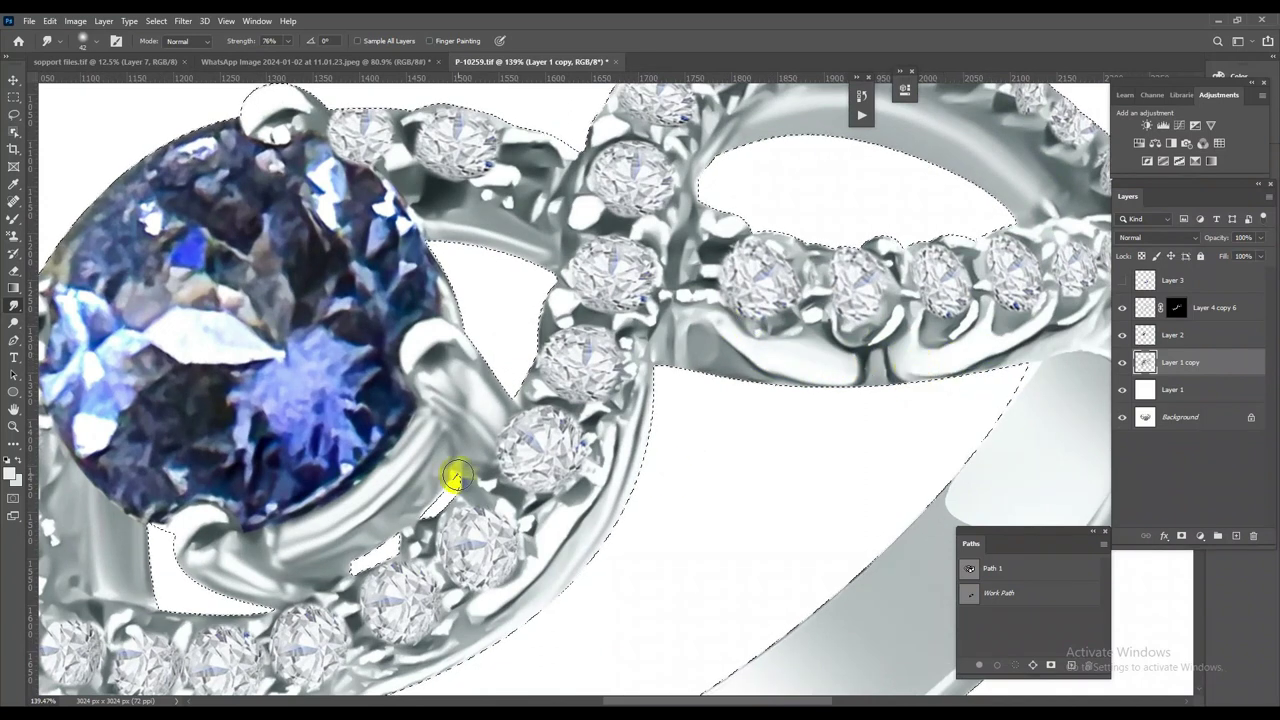
mouse_move(428, 500)
left_mouse_down()
mouse_move(651, 409)
mouse_move(632, 402)
left_mouse_up()
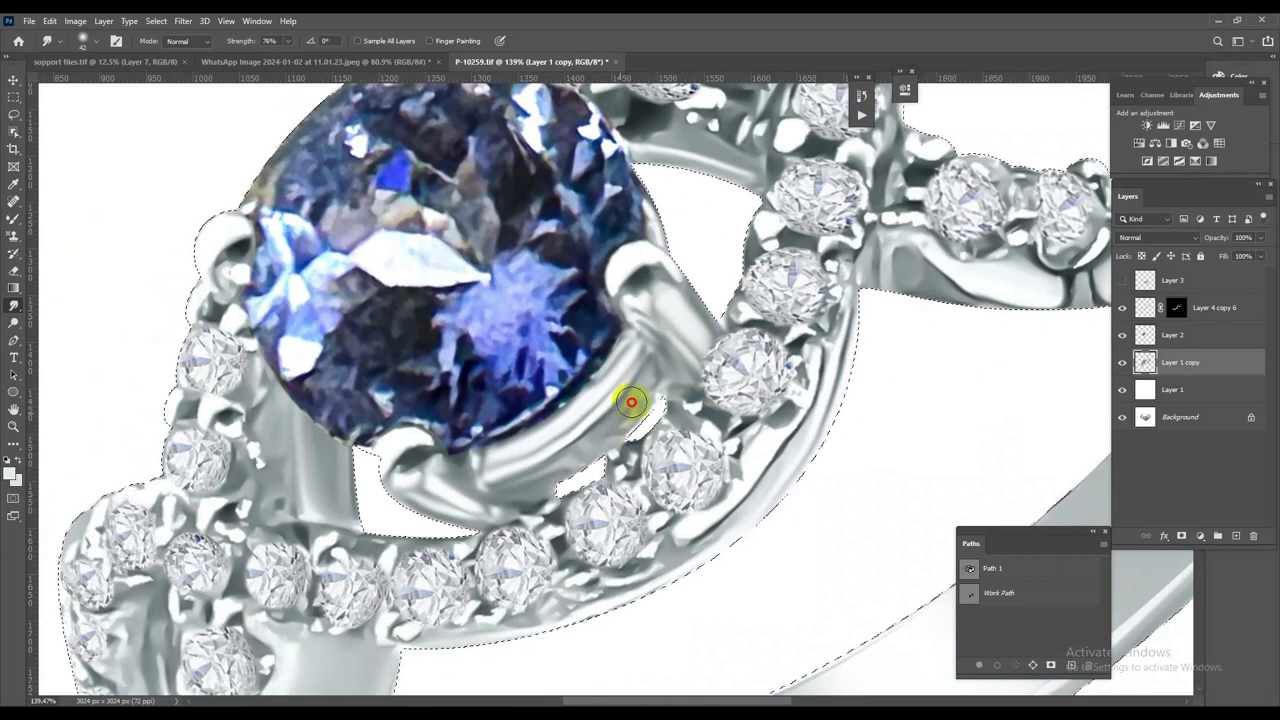
left_click_drag(601, 447, 478, 470)
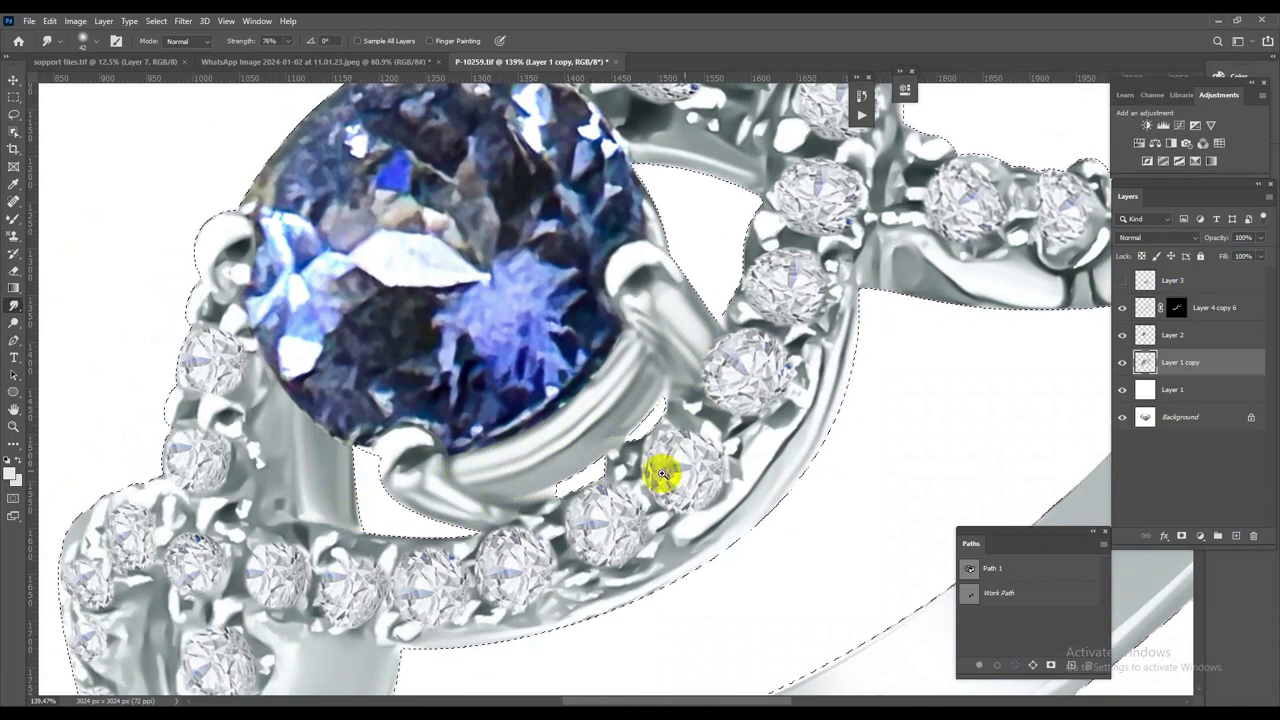
scroll(700, 320, "down", 5)
scroll(691, 491, "up", 3)
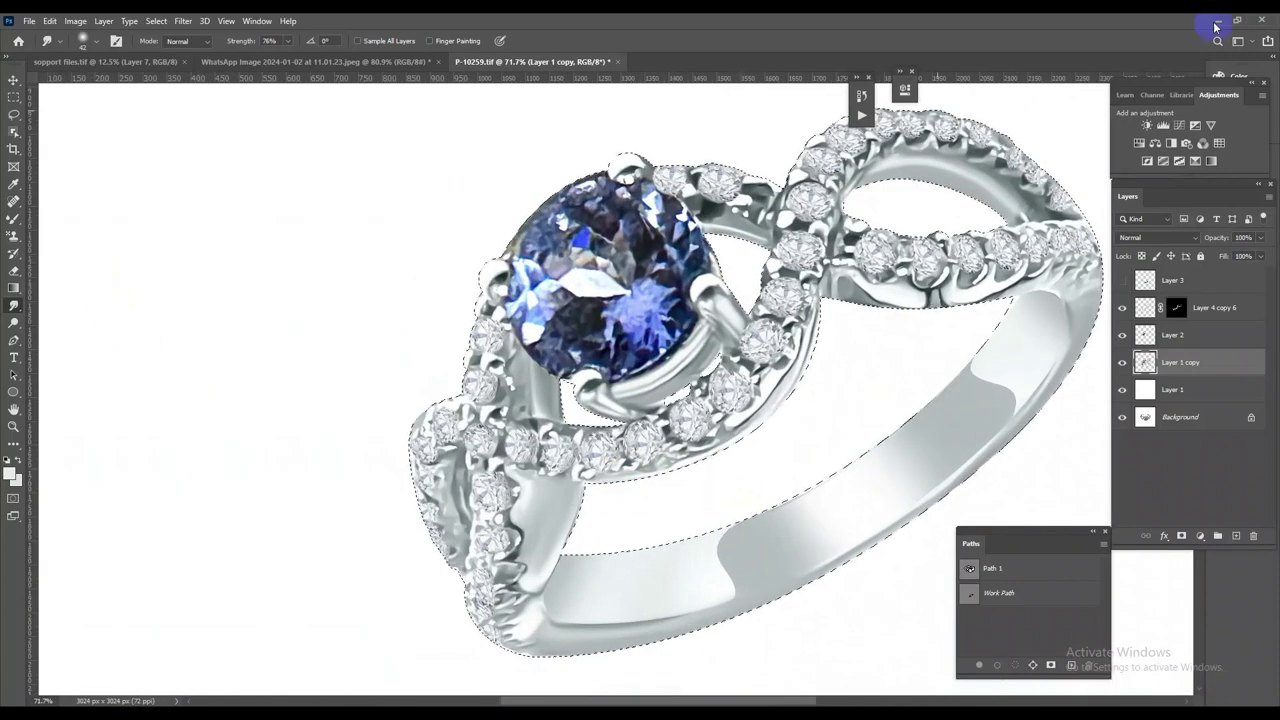
Switch to the Brush tool and resize its soft tip to about 137 px
right_click(12, 217)
left_click(60, 214)
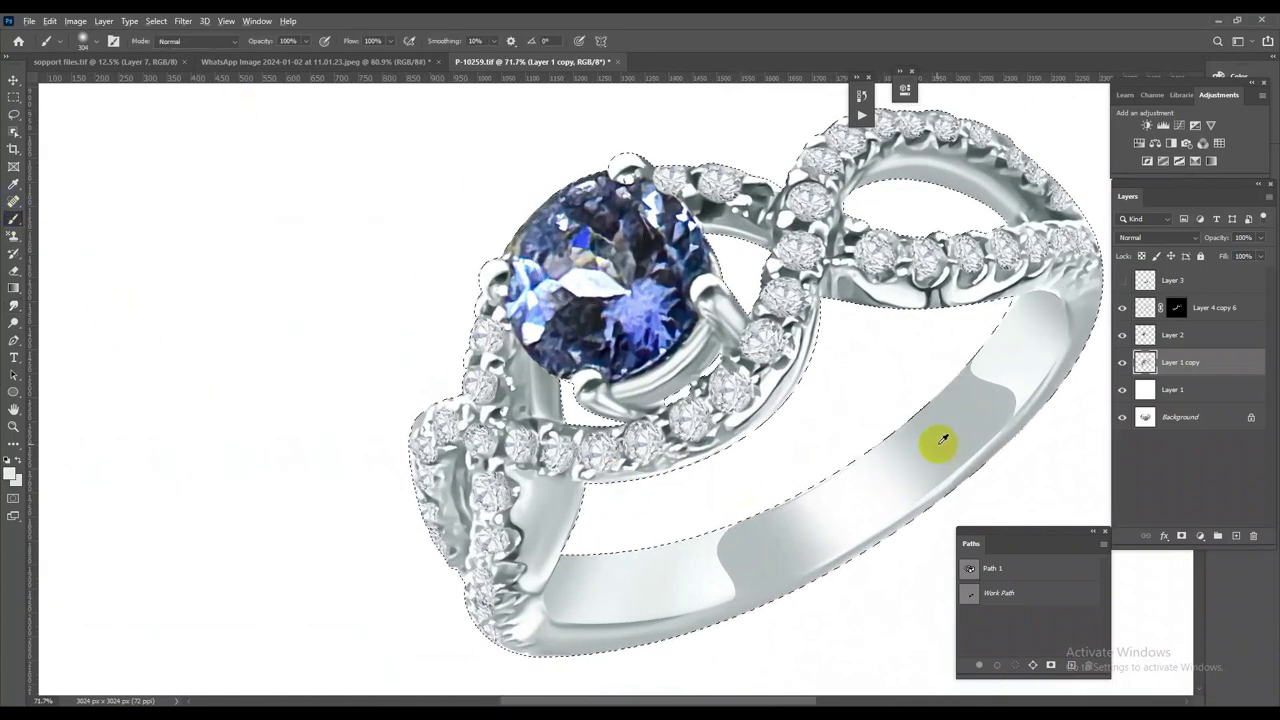
left_click_drag(843, 350, 819, 376)
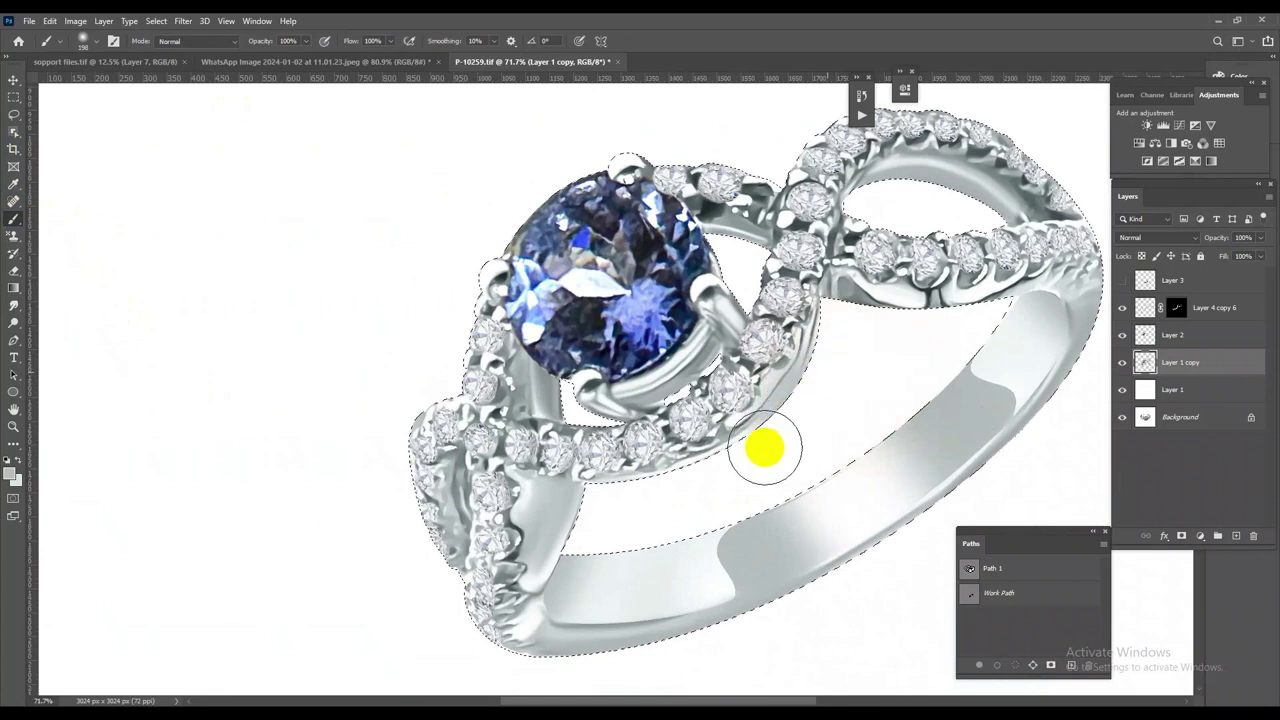
left_click_drag(837, 394, 827, 385)
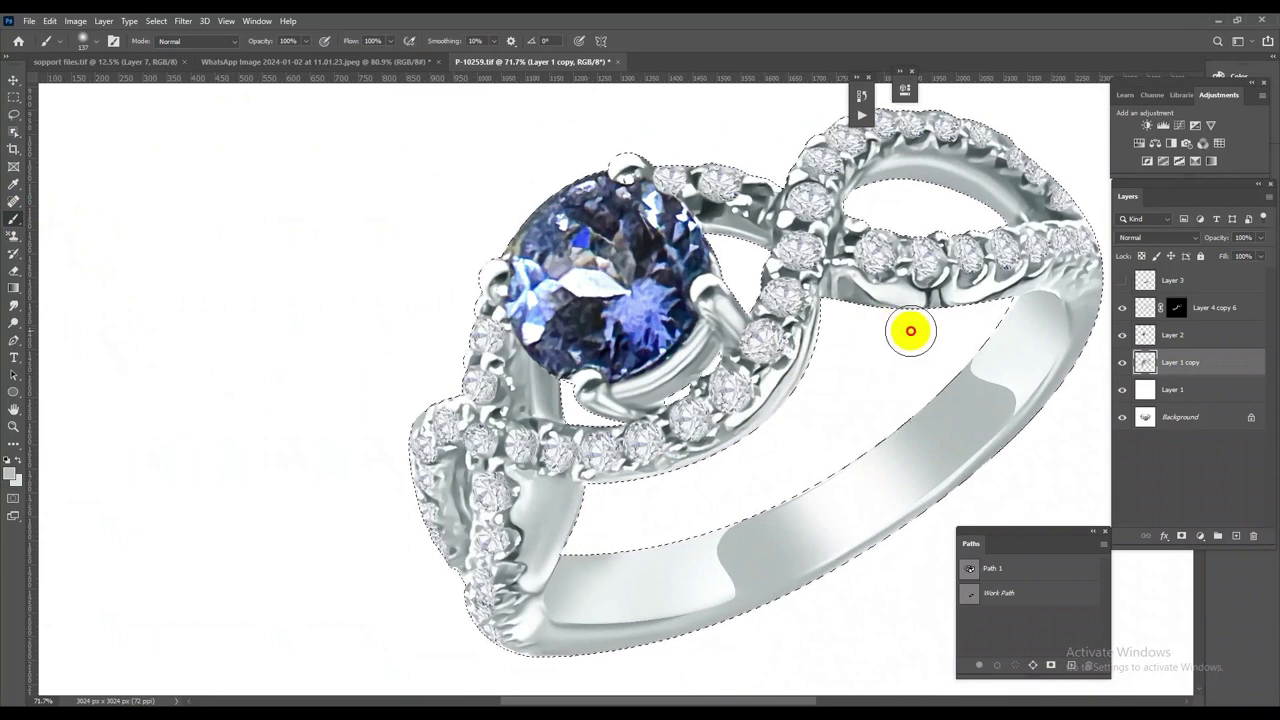
mouse_move(786, 277)
left_mouse_down()
mouse_move(717, 439)
mouse_move(506, 423)
mouse_move(594, 480)
mouse_move(768, 395)
left_mouse_up()
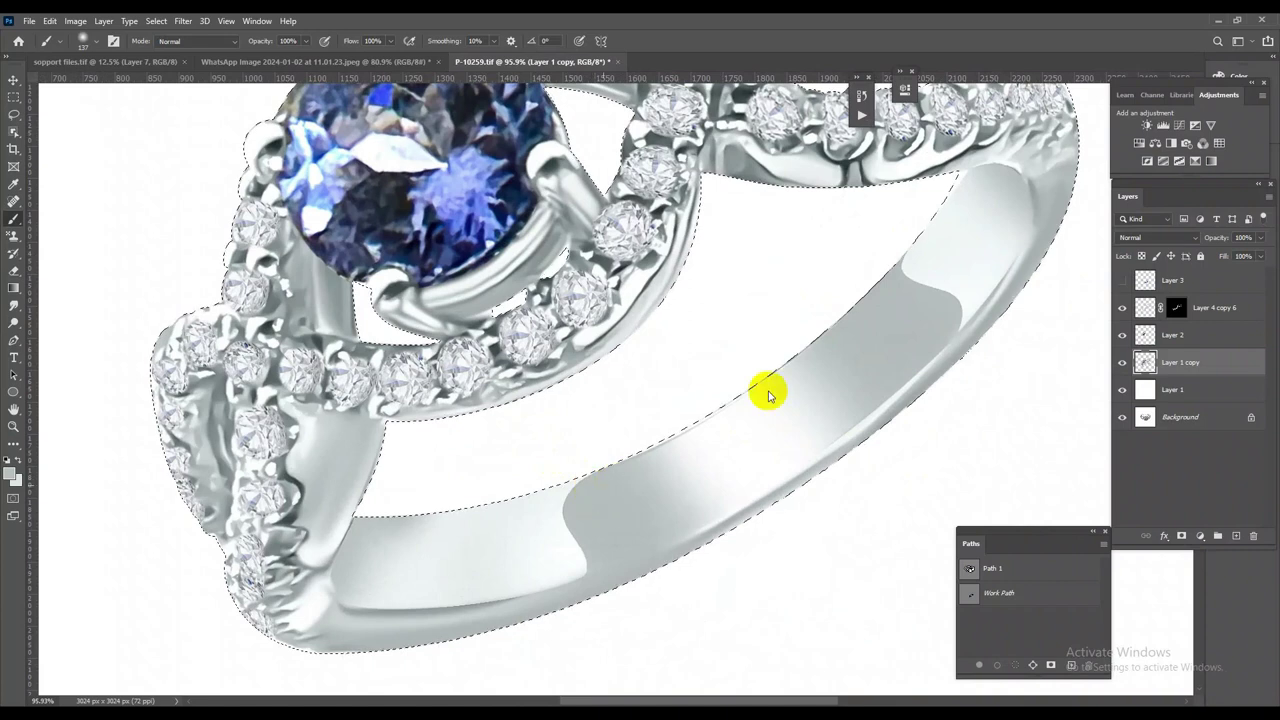
Raise the ring's Shadows, Blacks and Contrast in the Camera Raw filter and apply it
key("ctrl+shift+a")
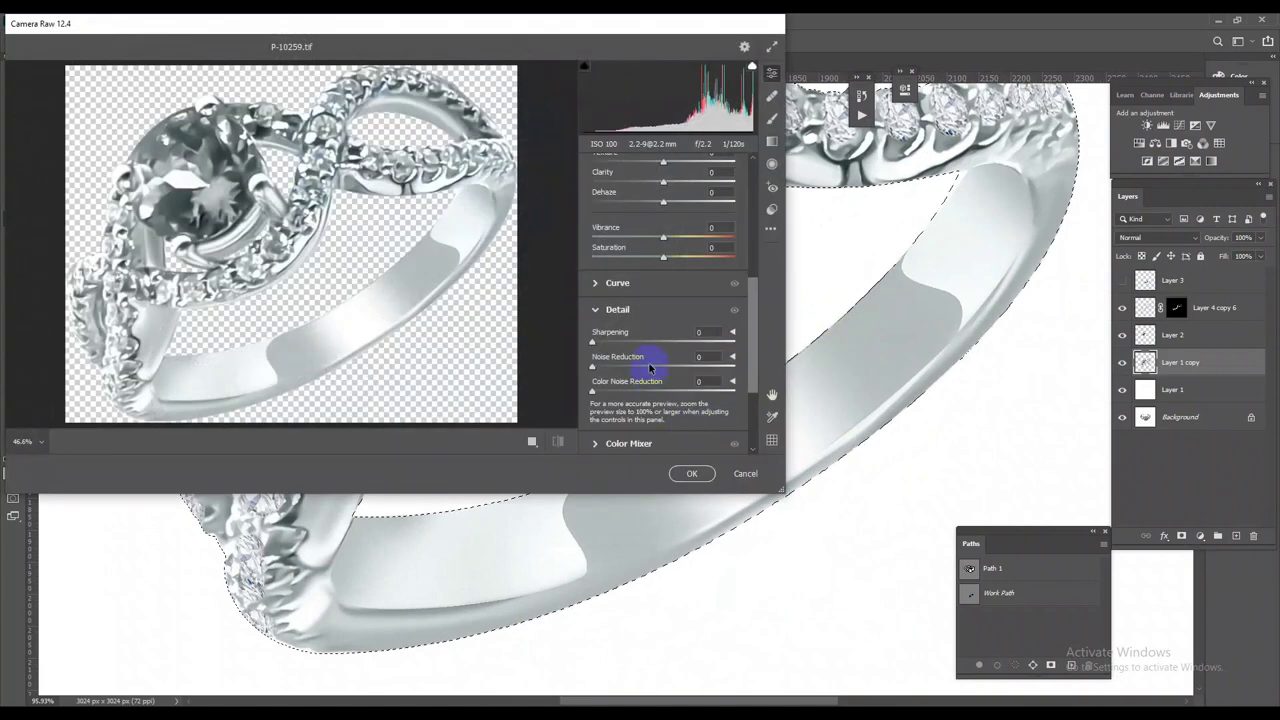
scroll(645, 229, "up", 1)
scroll(645, 229, "up", 1)
scroll(655, 230, "up", 1)
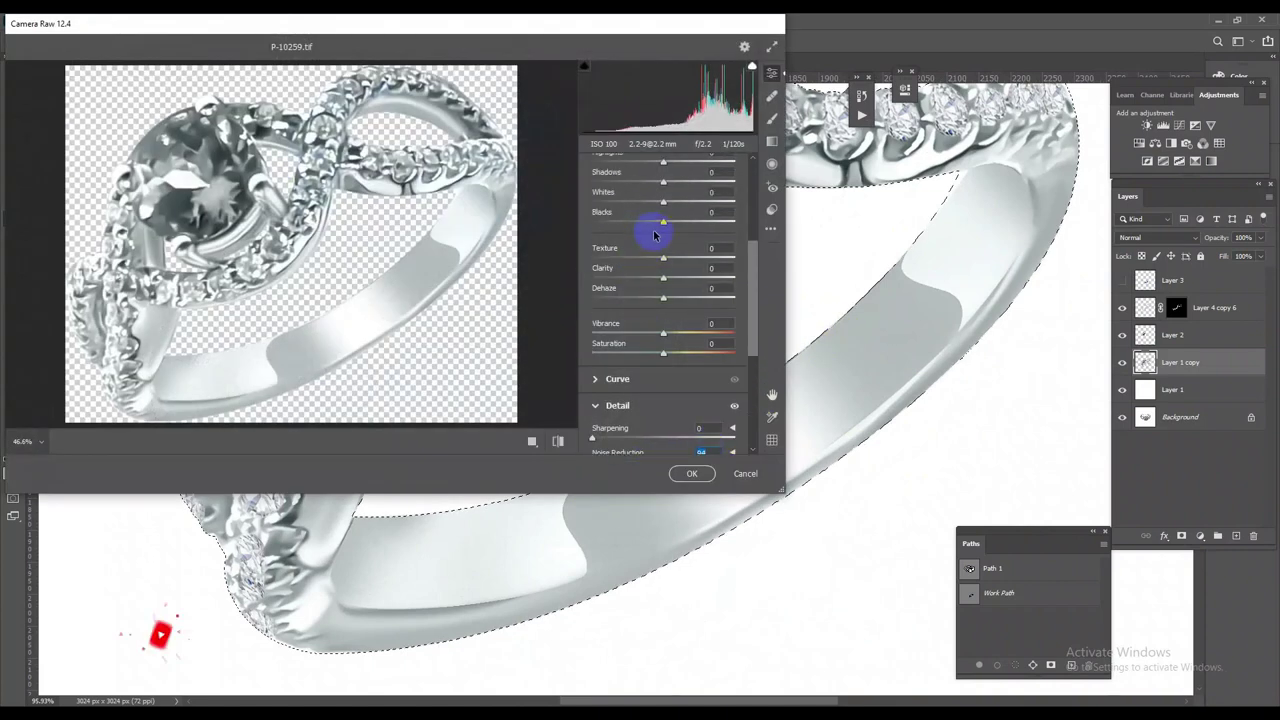
left_click_drag(668, 222, 751, 248)
scroll(667, 242, "up", 1)
left_click_drag(668, 205, 693, 206)
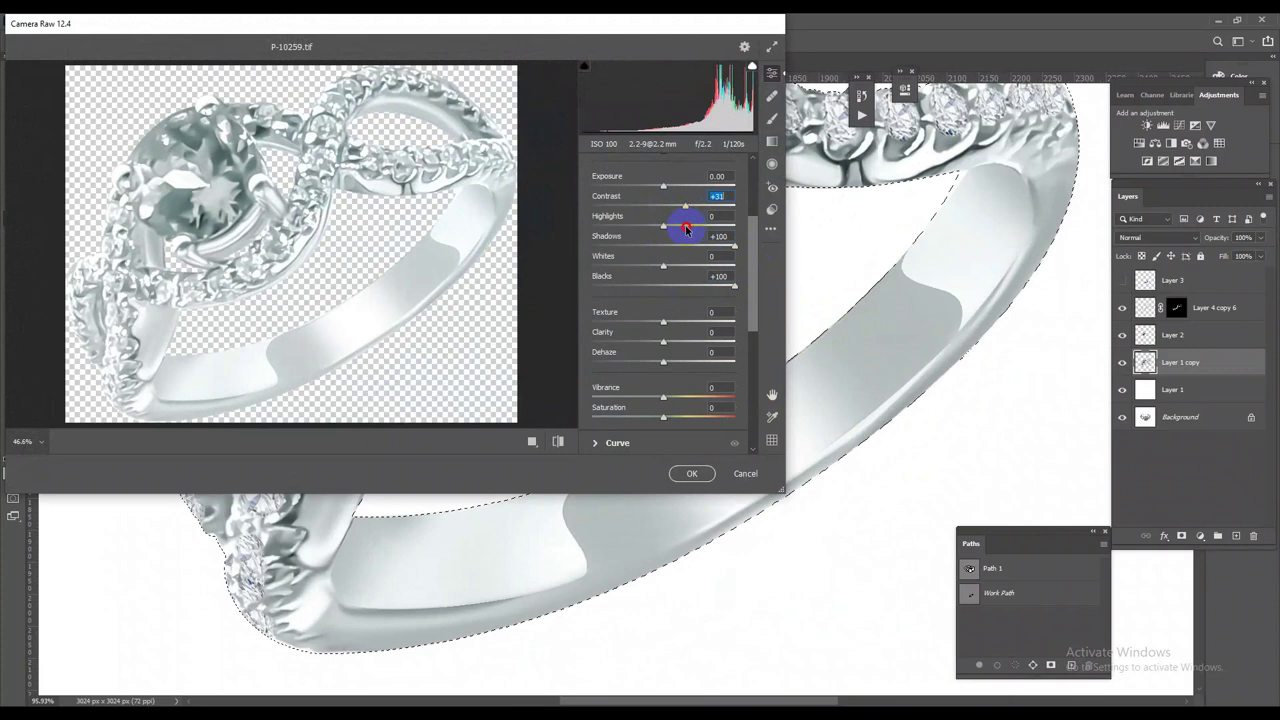
left_click(695, 477)
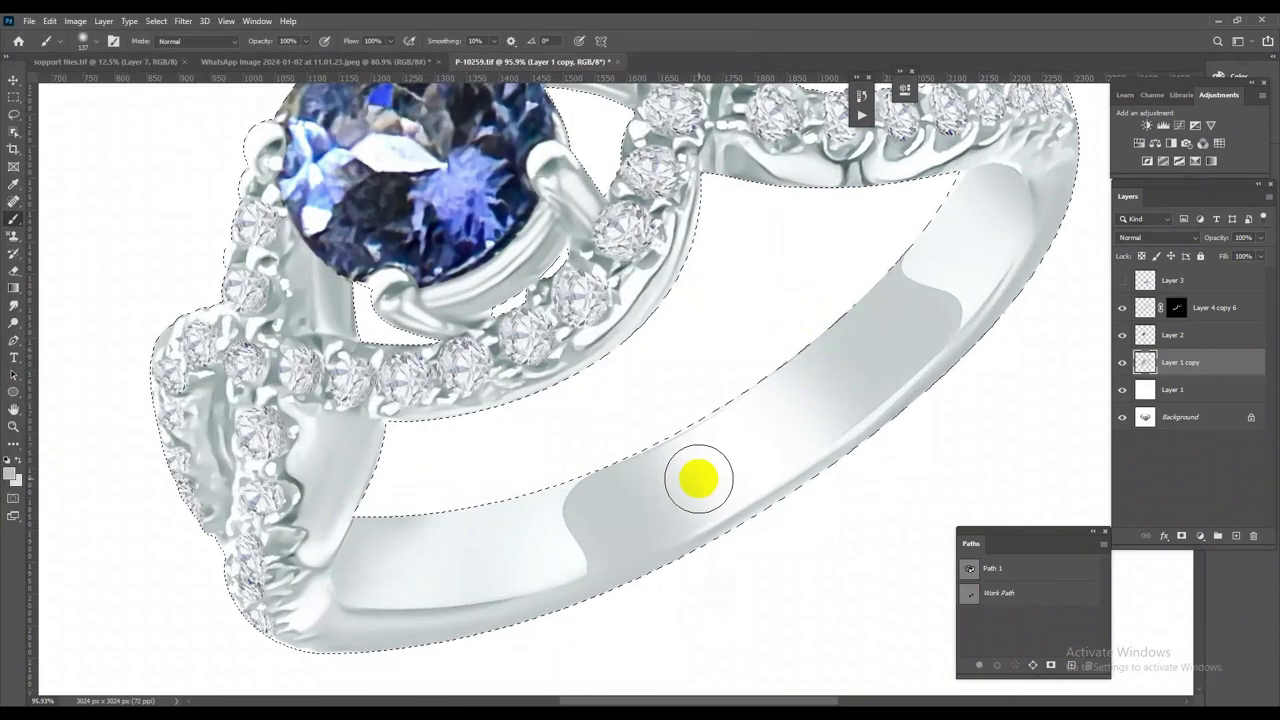
scroll(766, 408, "down", 2)
scroll(664, 405, "up", 3)
scroll(743, 417, "up", 1)
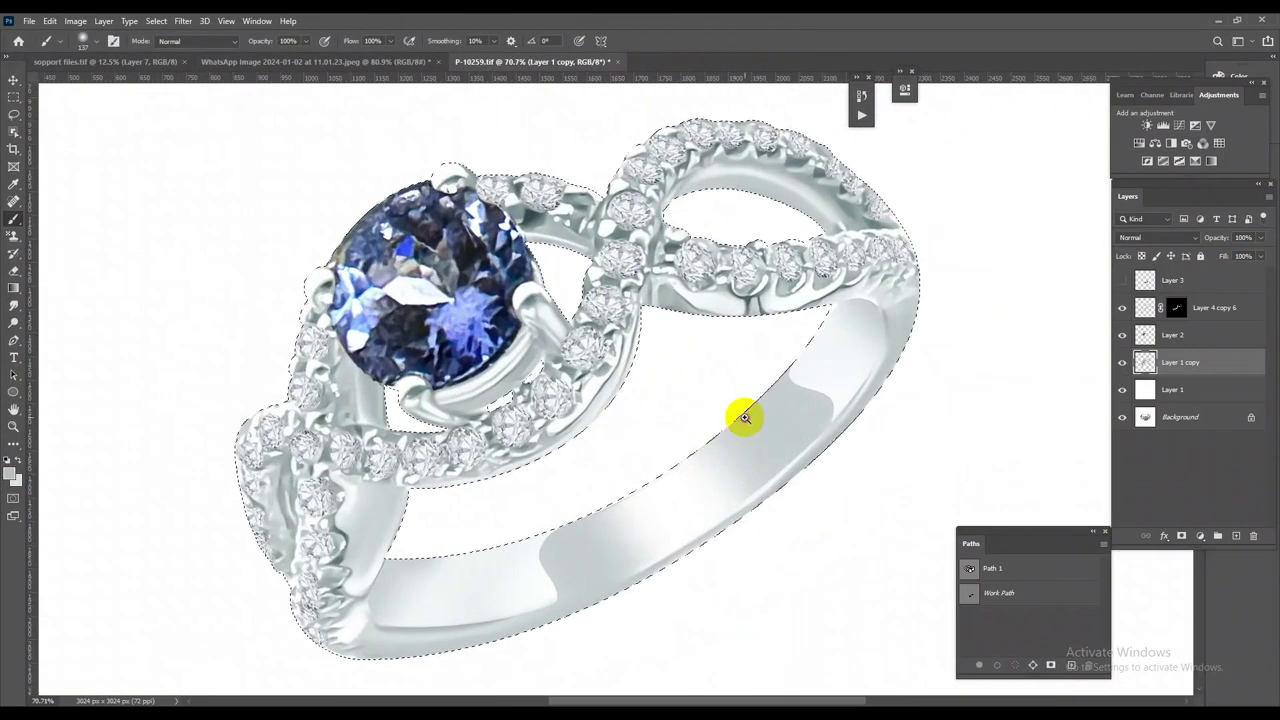
scroll(714, 409, "down", 1)
scroll(632, 412, "up", 1)
scroll(632, 412, "up", 1)
Reload the ring selection and apply Camera Raw with Texture +40 and Clarity +40
key("ctrl+Return")
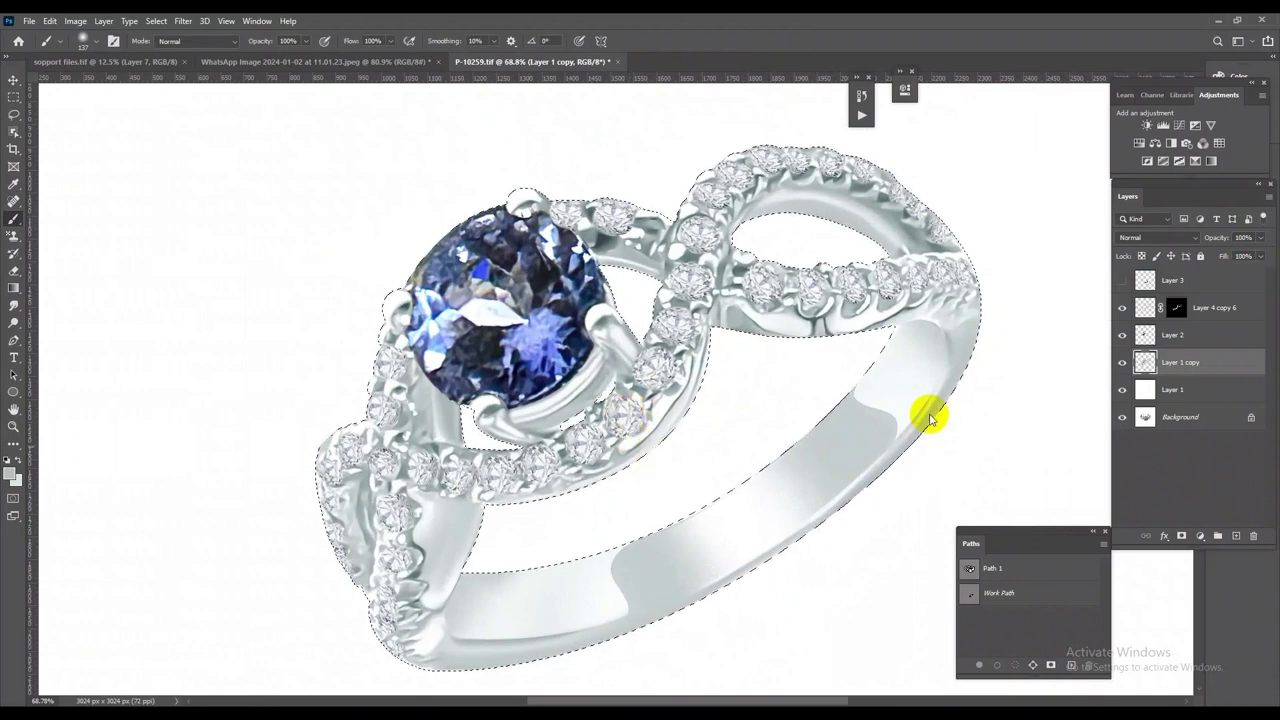
key("ctrl+shift+a")
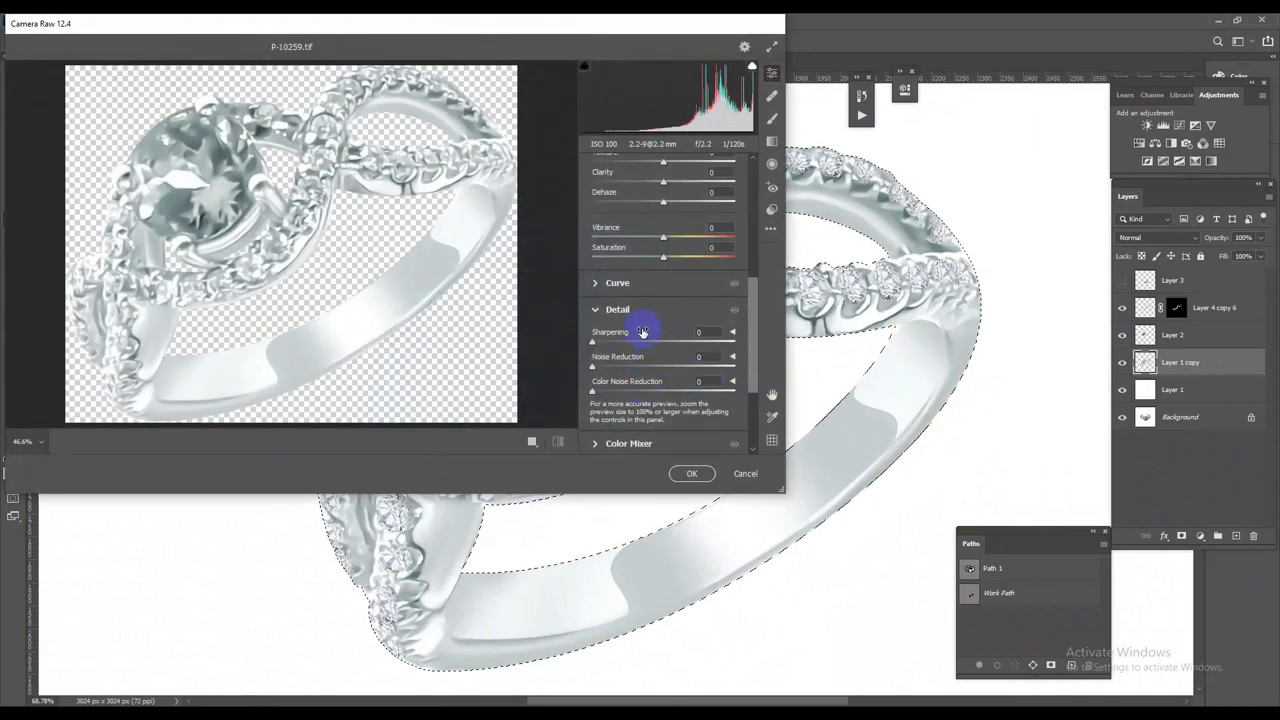
scroll(642, 332, "up", 2)
left_click_drag(665, 252, 671, 268)
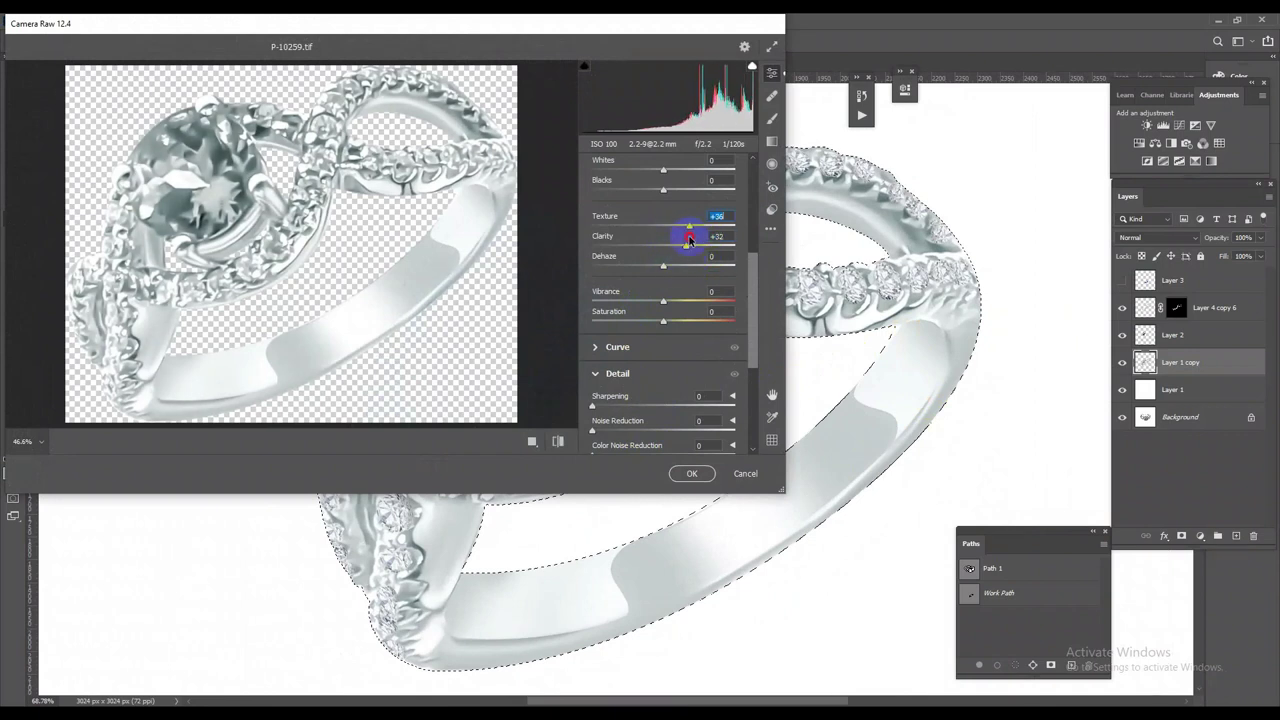
scroll(690, 250, "up", 2)
scroll(680, 230, "up", 1)
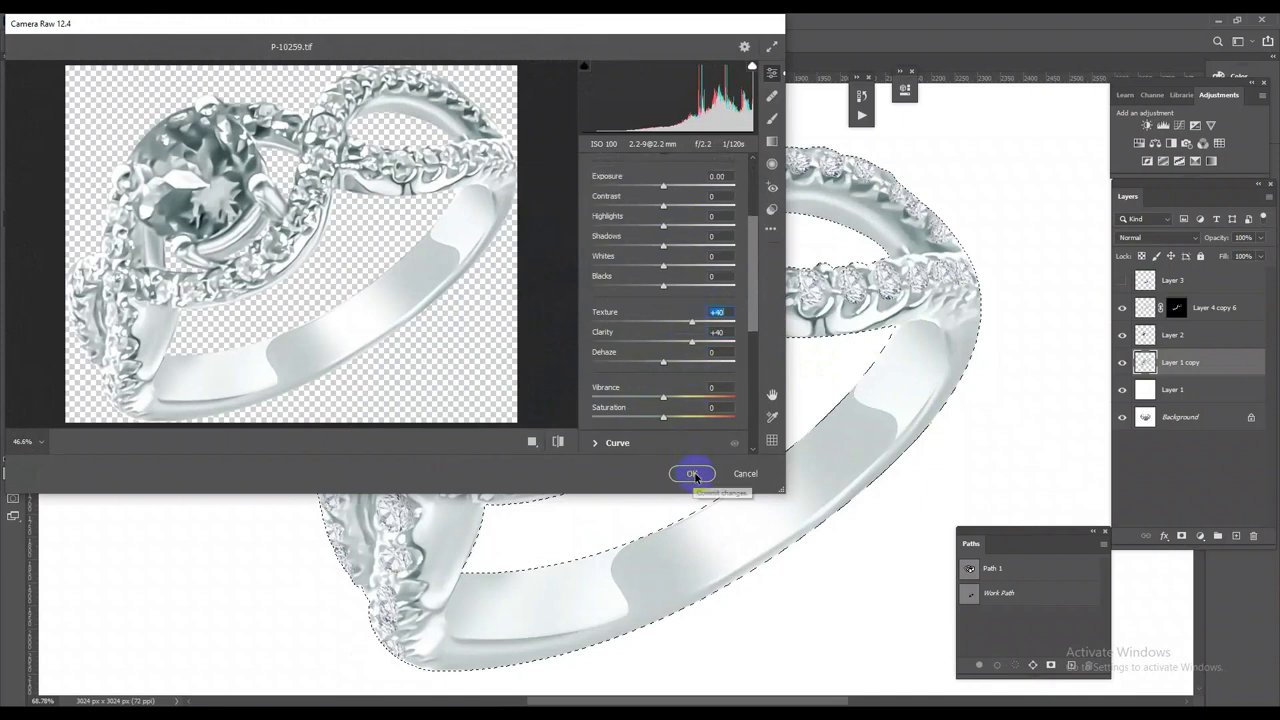
left_click(695, 474)
scroll(814, 463, "up", 3, "alt")
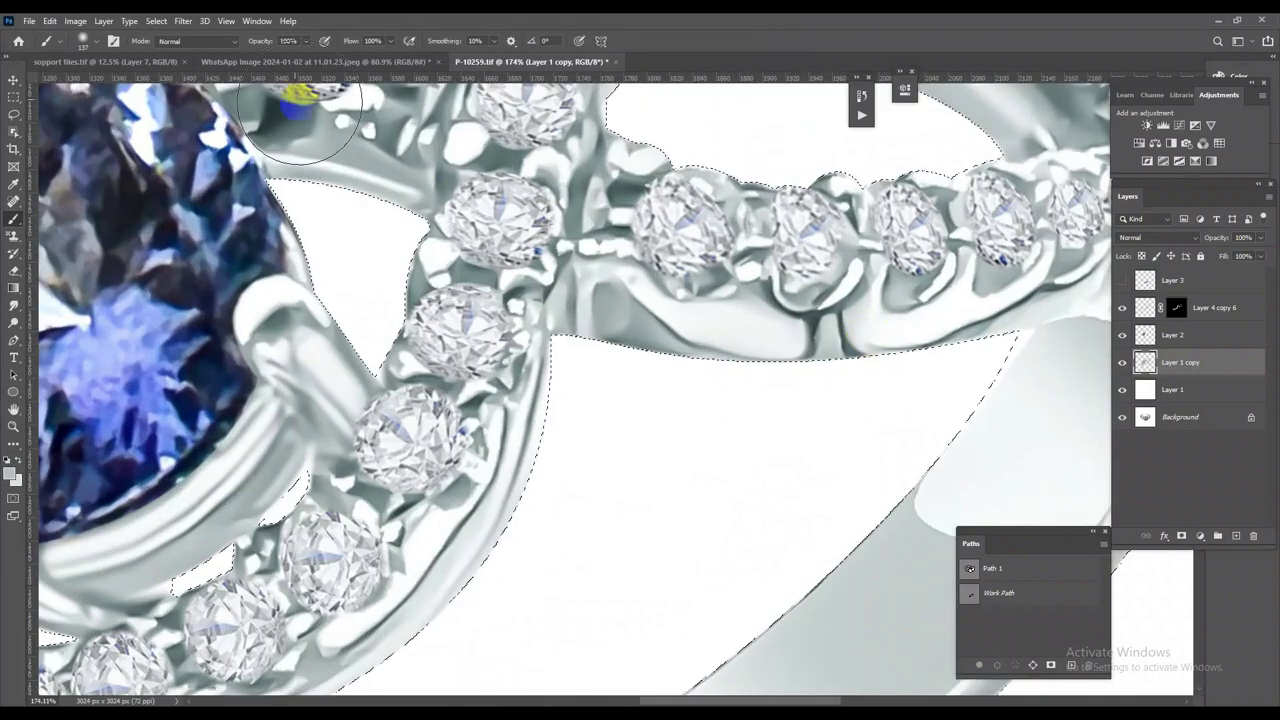
Reapply the last Camera Raw filter to the ring from the Filter menu
left_click(183, 20)
left_click(205, 30)
scroll(793, 236, "down", 1, "alt")
scroll(777, 357, "down", 3, "alt")
scroll(700, 366, "up", 1, "alt")
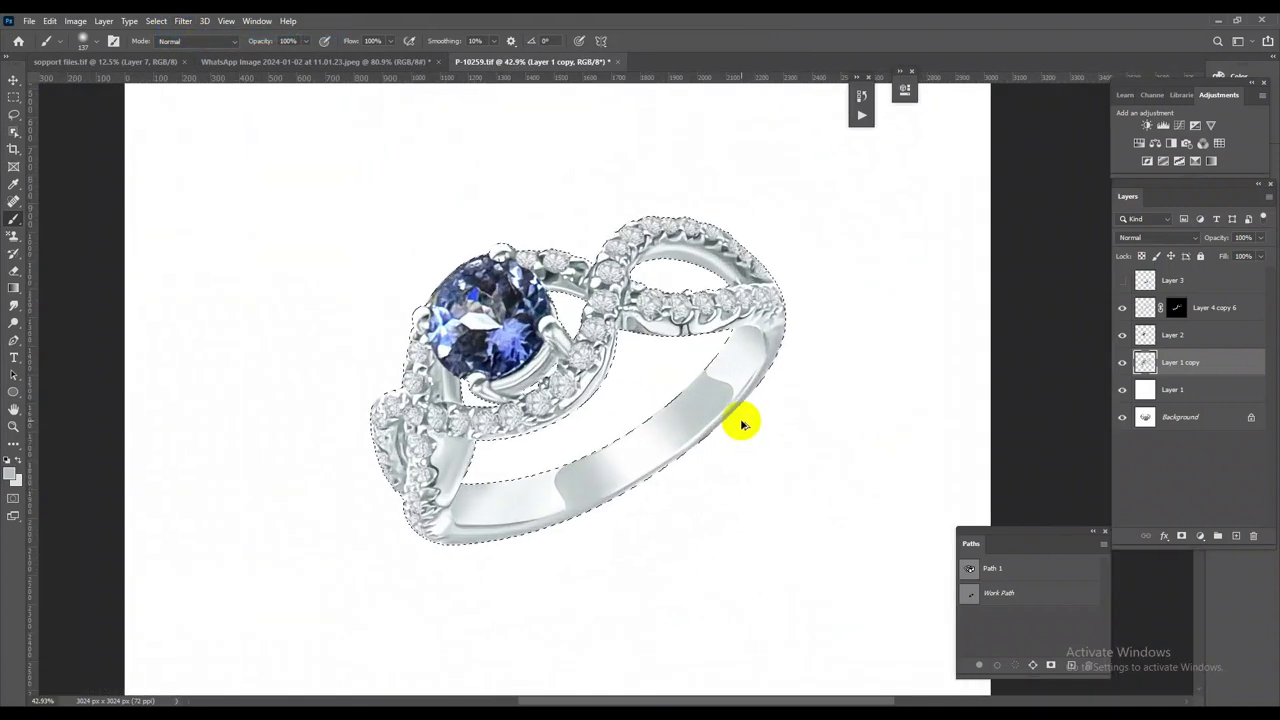
scroll(700, 462, "up", 4, "alt")
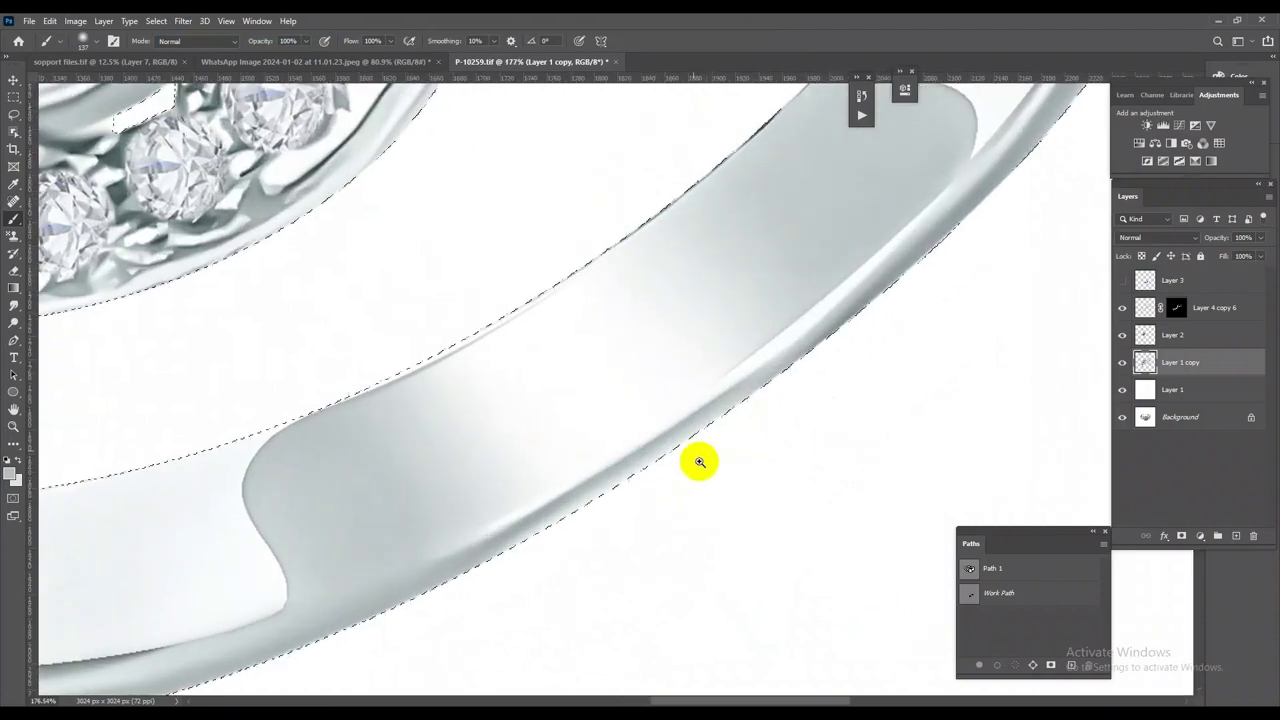
scroll(720, 480, "down", 2, "alt")
scroll(680, 430, "down", 2, "alt")
scroll(700, 450, "up", 1, "alt")
scroll(760, 496, "up", 1, "alt")
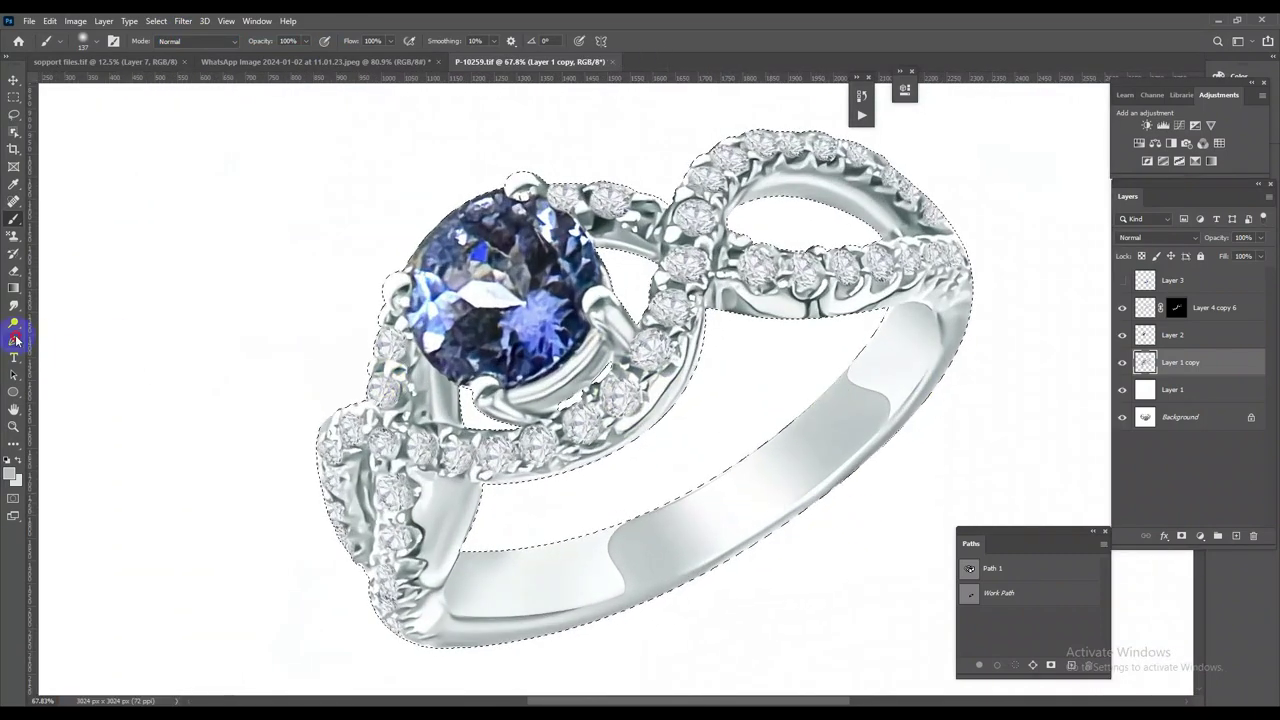
Start a Pen path at the band's edge, curving it along the ring's outer edge
left_click(15, 340)
scroll(920, 322, "up", 1, "alt")
scroll(900, 322, "up", 2, "alt")
left_click(871, 311)
left_click_drag(961, 308, 988, 322)
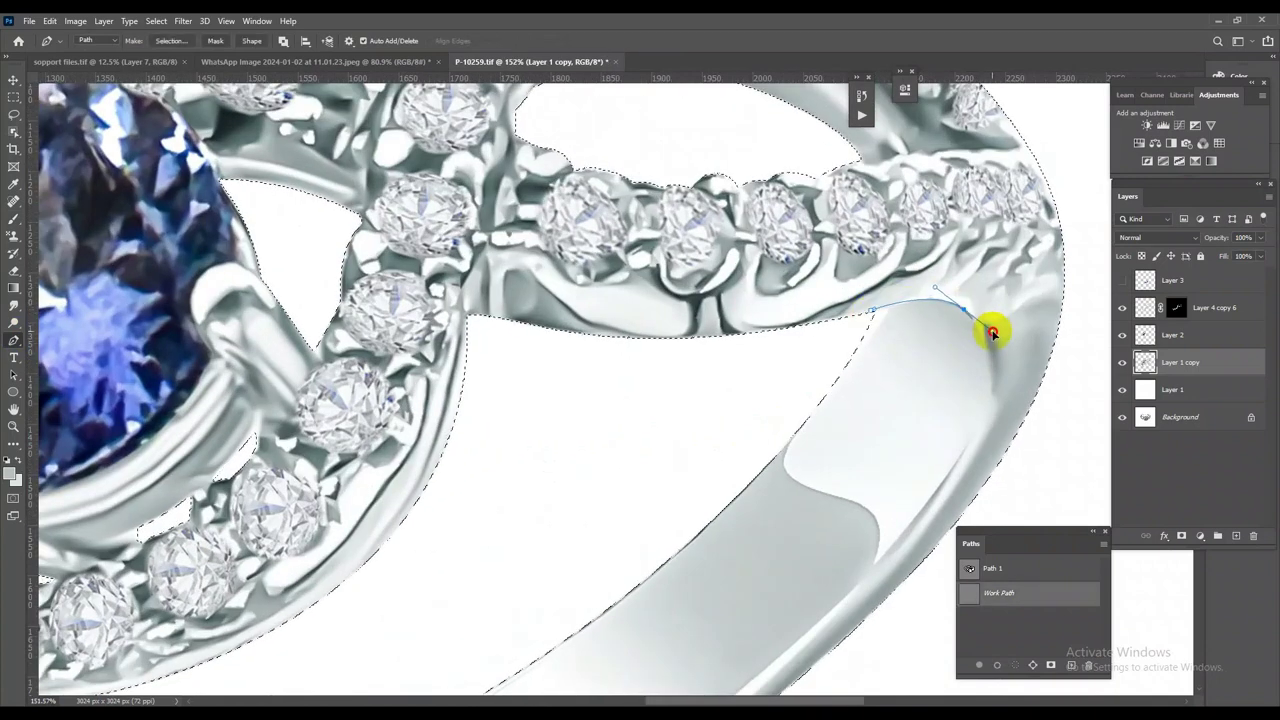
scroll(992, 333, "down", 2, "alt")
scroll(934, 363, "down", 1, "alt")
mouse_move(850, 487)
left_mouse_down()
mouse_move(597, 653)
mouse_move(632, 617)
left_mouse_up()
Add curved anchors along the band's lower edge and finish the work path
left_click_drag(535, 550, 571, 563)
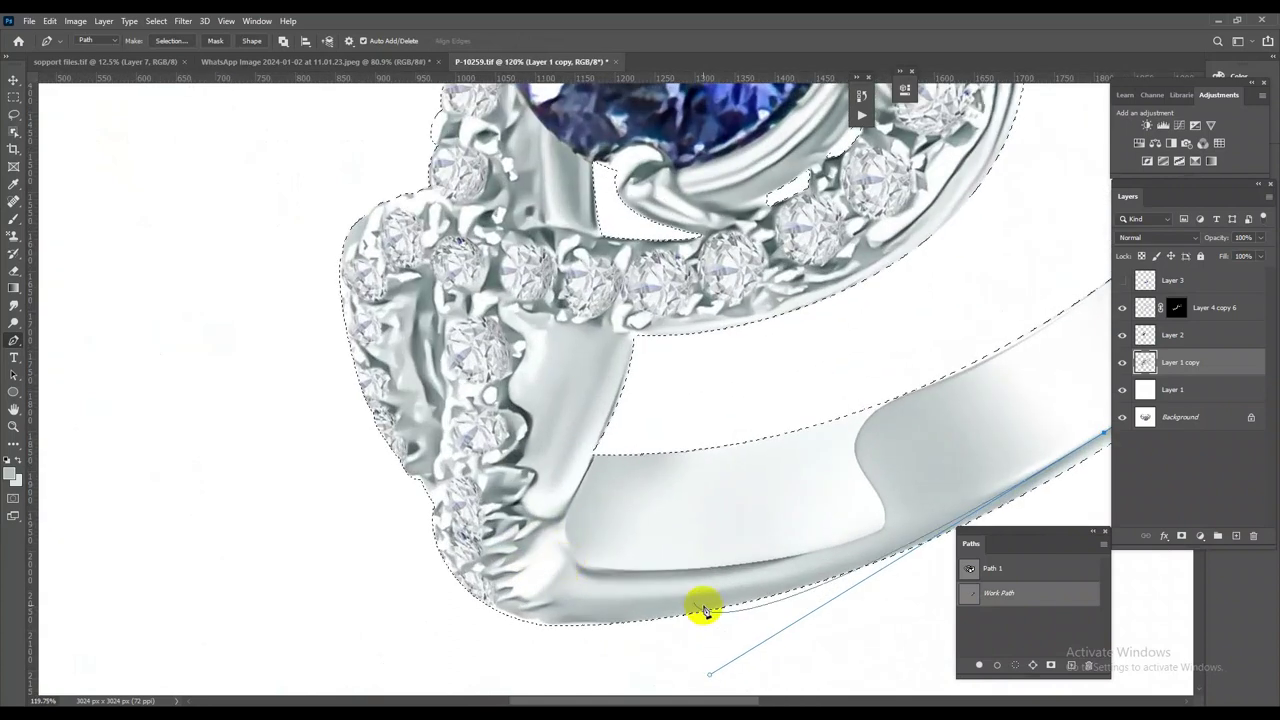
left_click(824, 581)
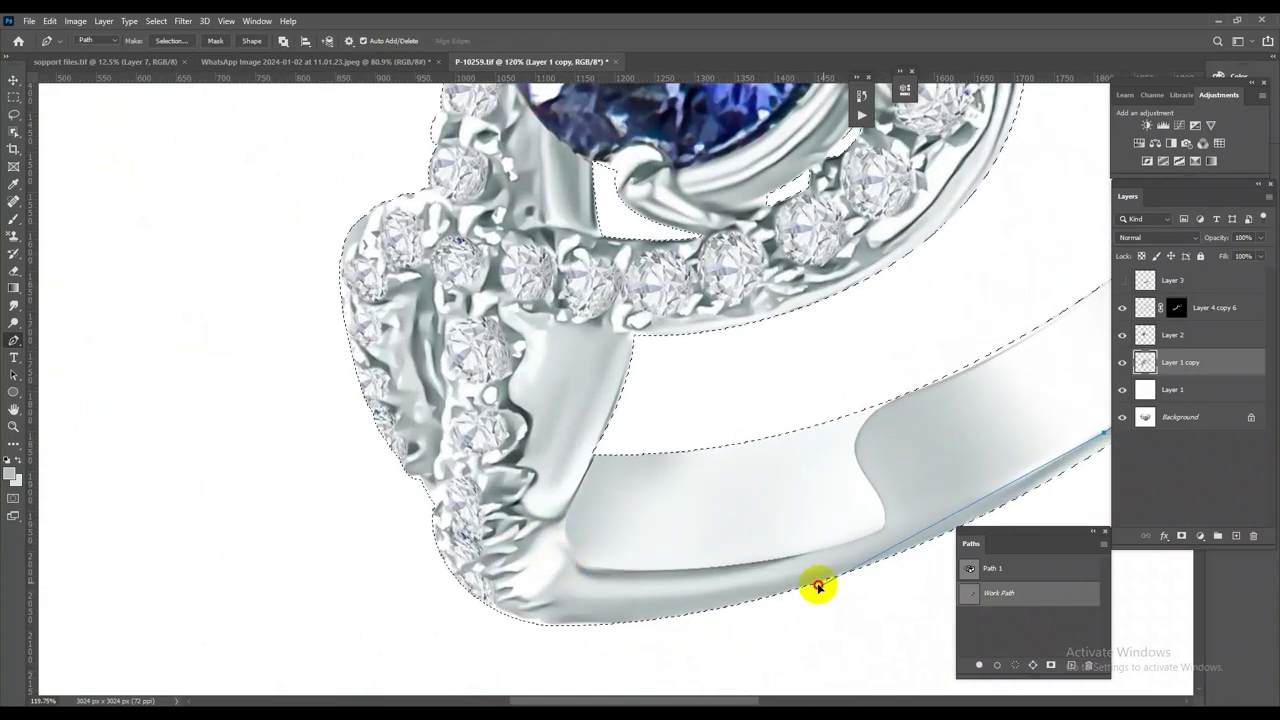
left_click_drag(578, 571, 515, 560)
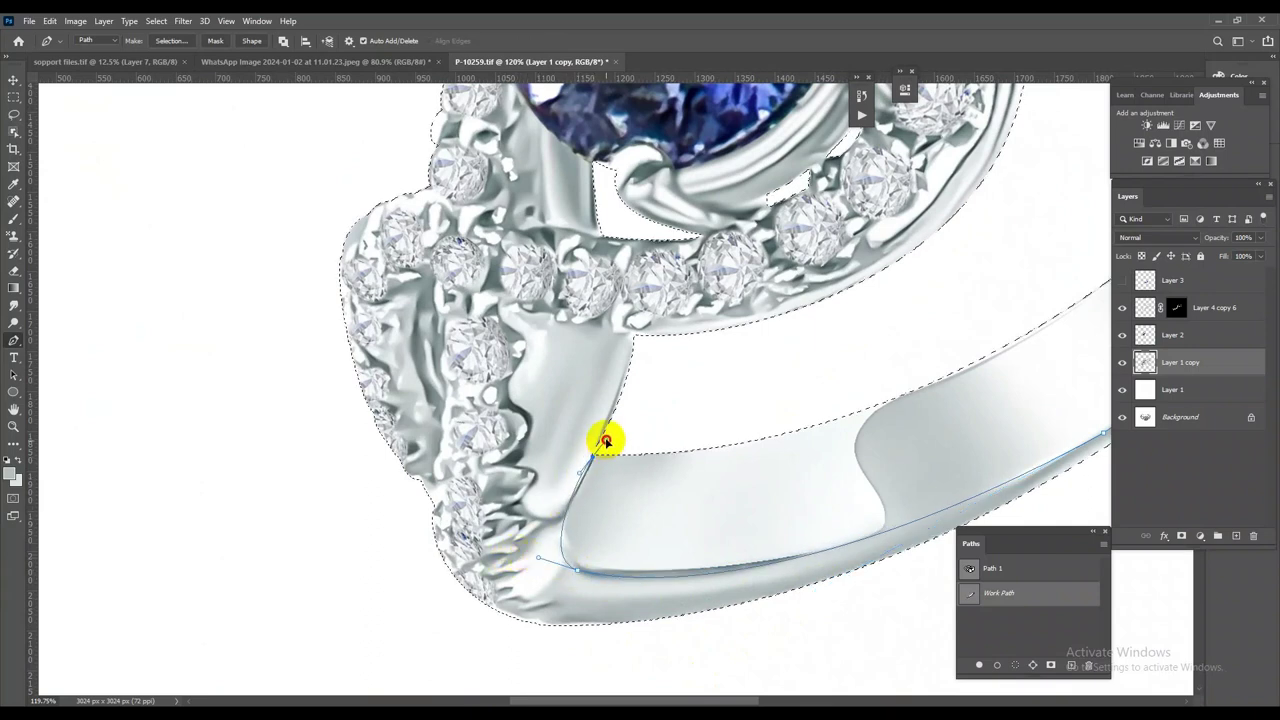
scroll(593, 457, "down", 3)
scroll(894, 463, "down", 1)
scroll(763, 500, "down", 1)
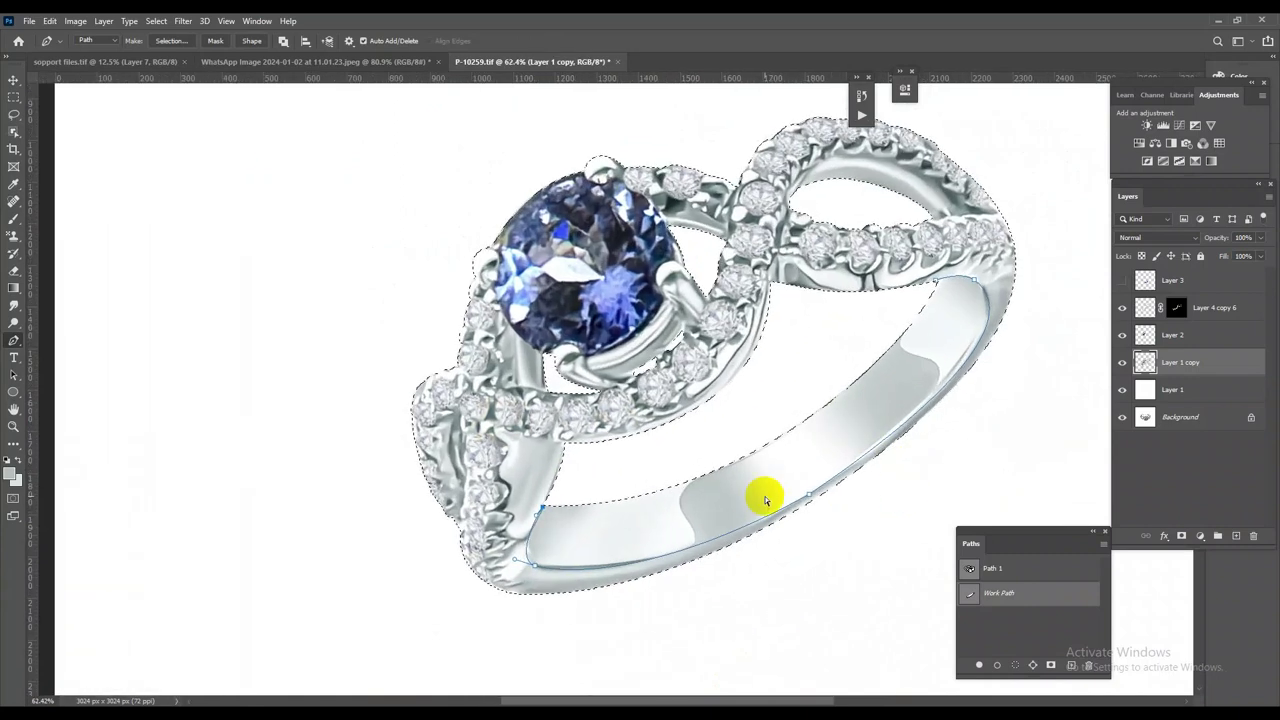
left_click(660, 578)
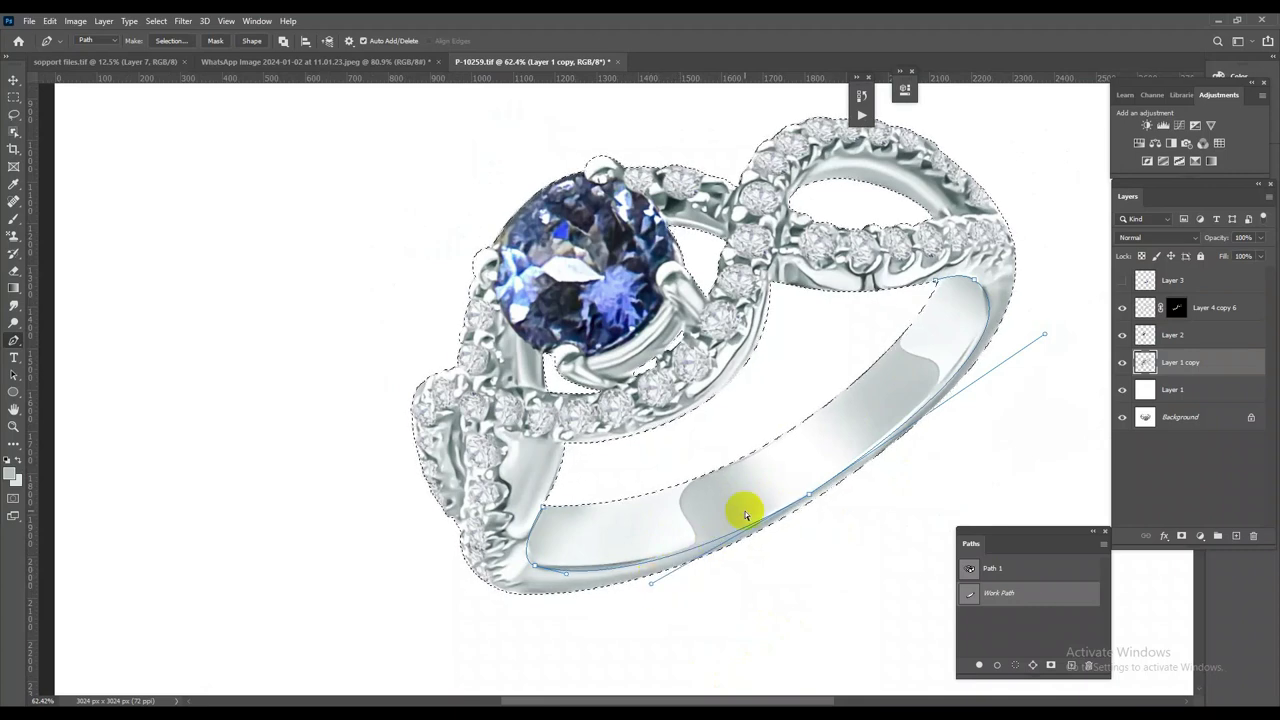
key("ctrl+Return")
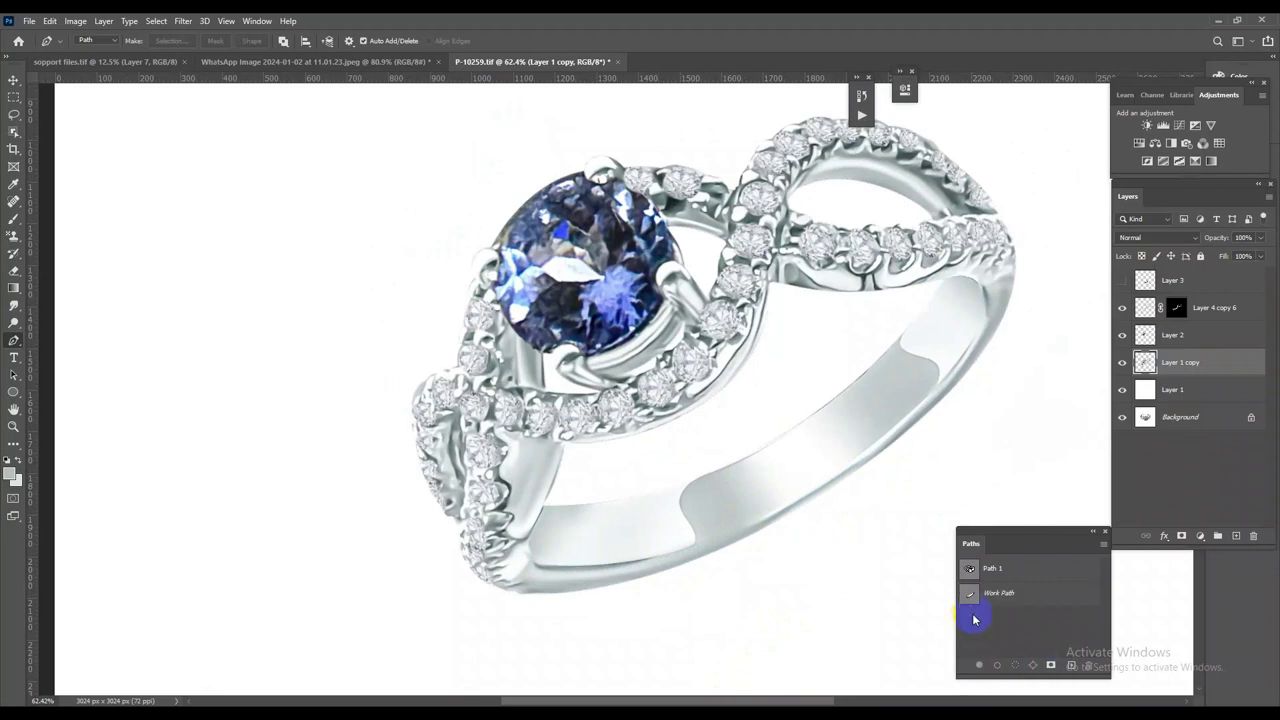
scroll(929, 409, "up", 1)
scroll(940, 470, "up", 1)
scroll(850, 454, "up", 1)
scroll(850, 454, "down", 2)
scroll(834, 509, "up", 1)
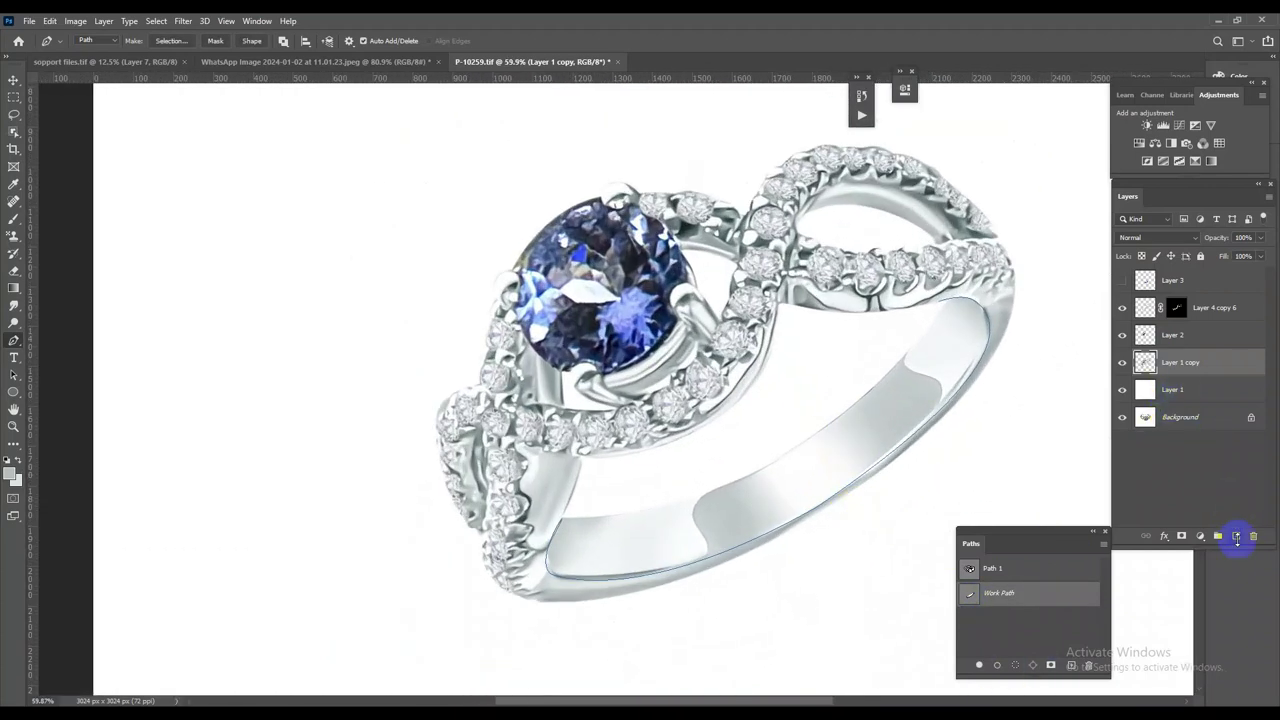
Set up a 3 px standard Brush with a black foreground colour
left_click(16, 220)
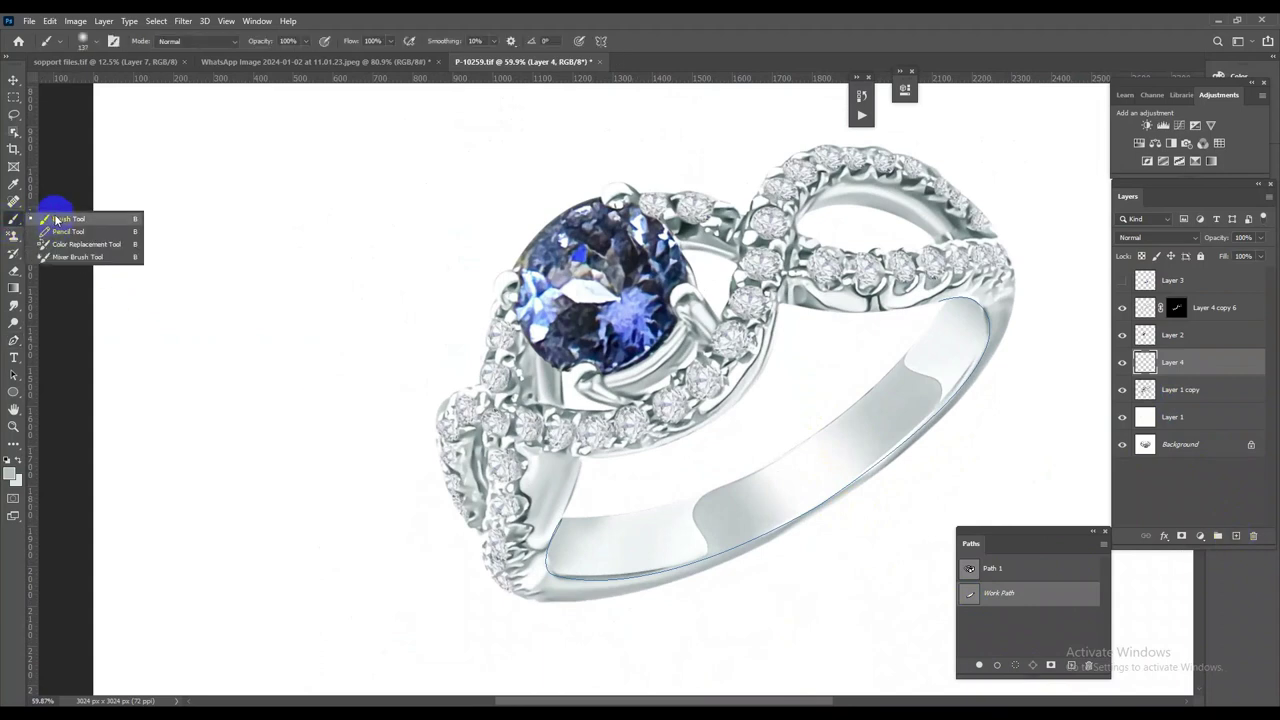
left_click(56, 219)
right_click(360, 208)
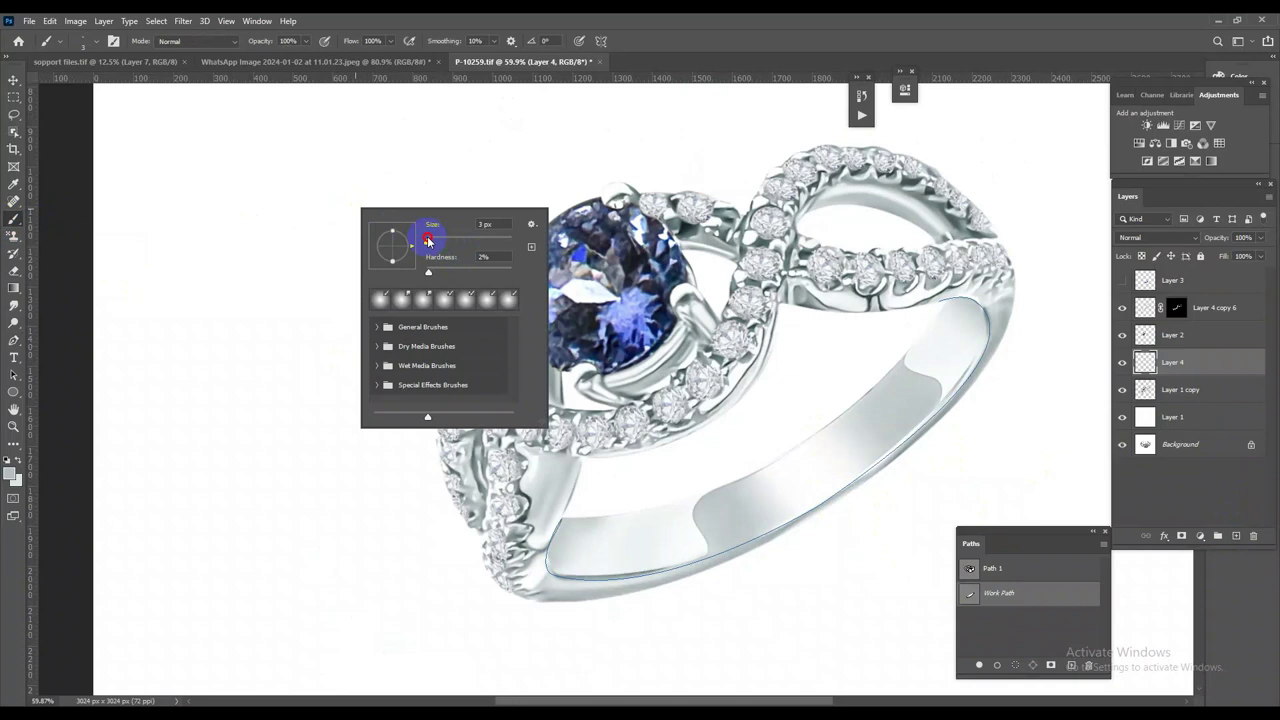
left_click(14, 478)
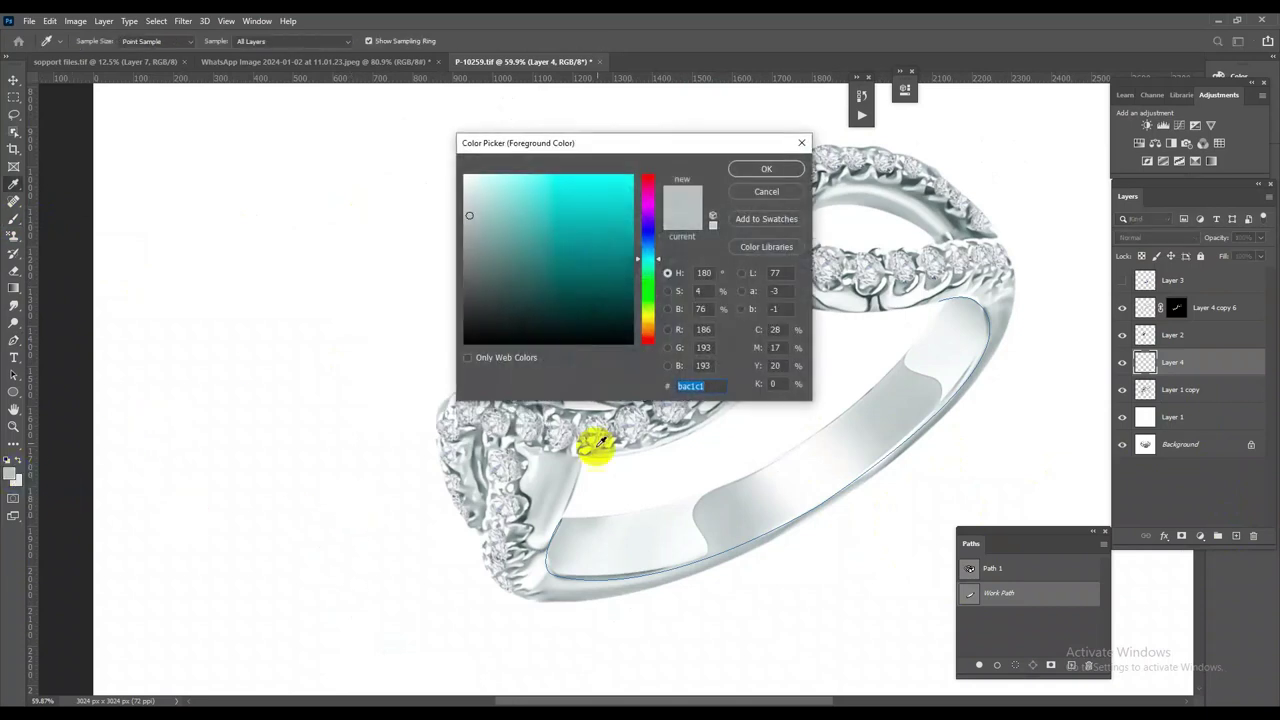
left_click(781, 192)
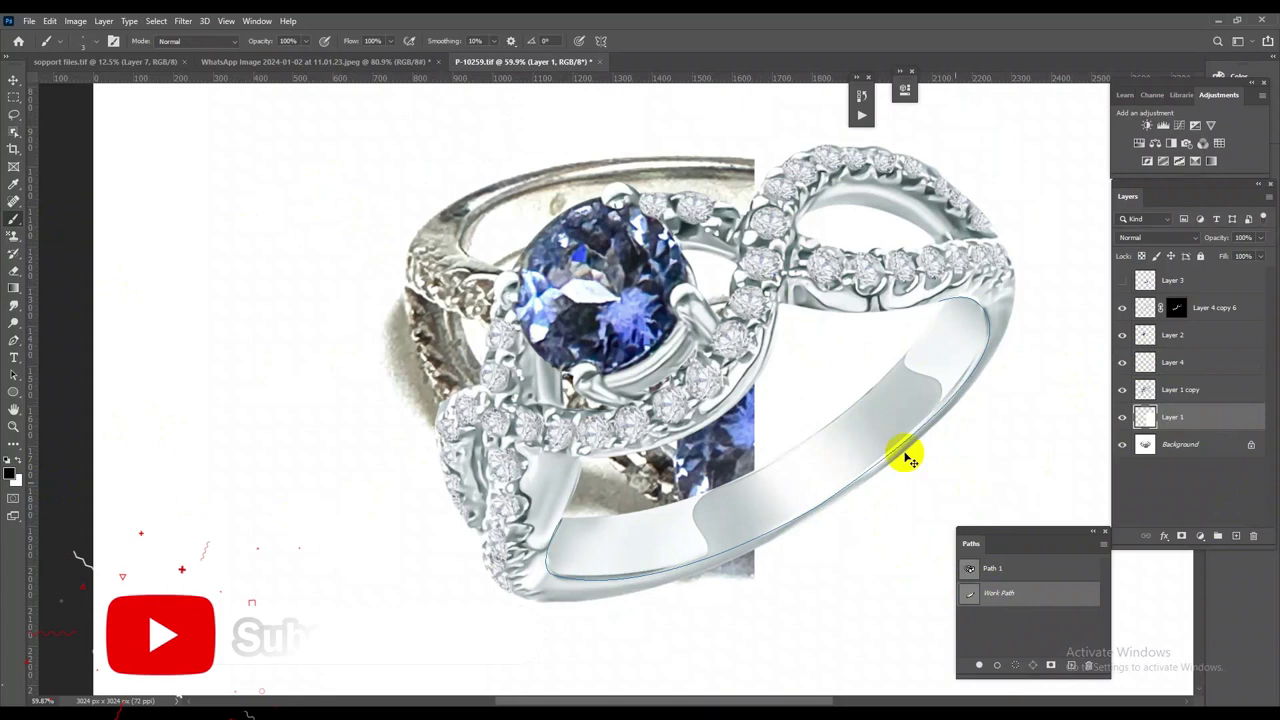
Stroke the band-edge Work Path with the brush on Layer 4
left_click(14, 345)
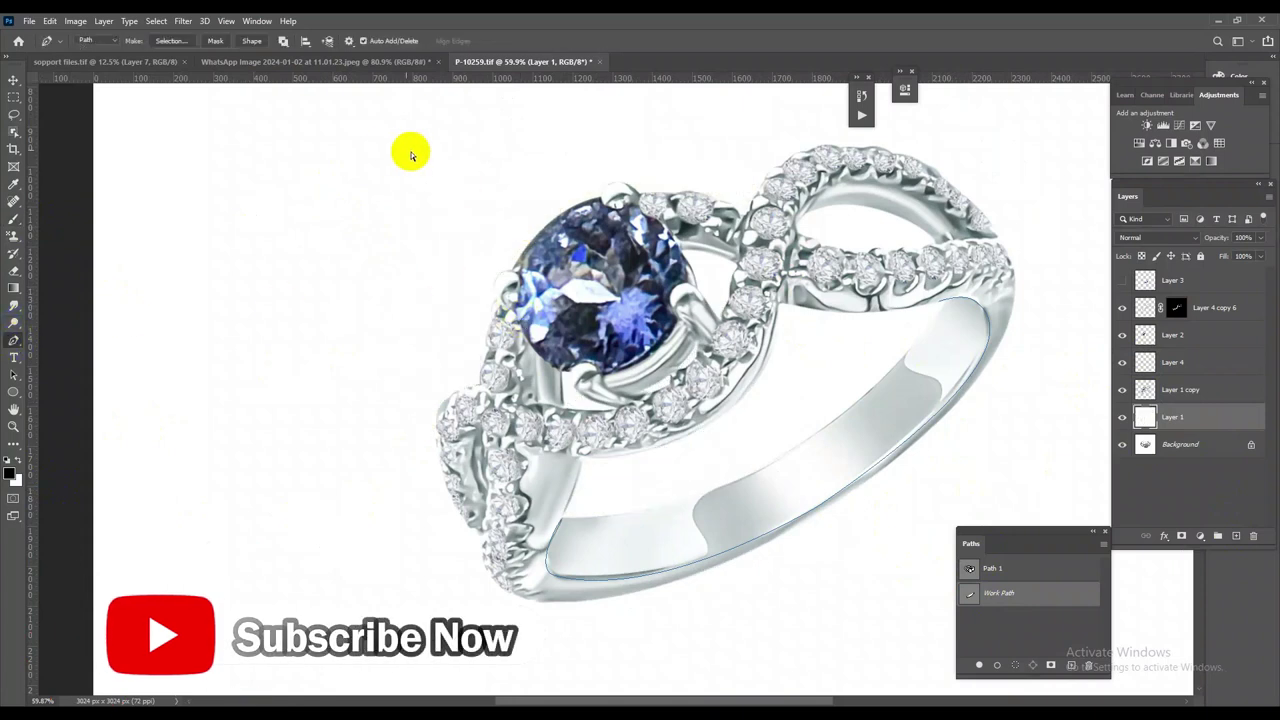
left_click(1177, 370)
left_click(14, 220)
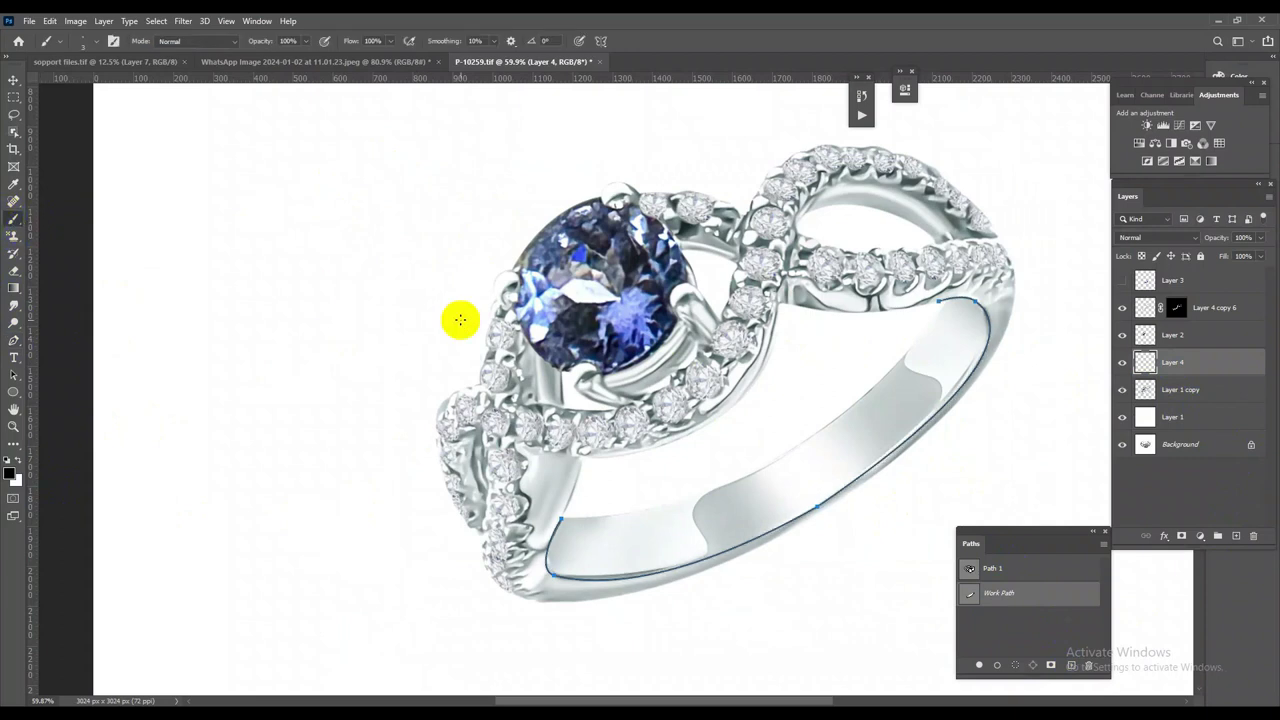
key("Return")
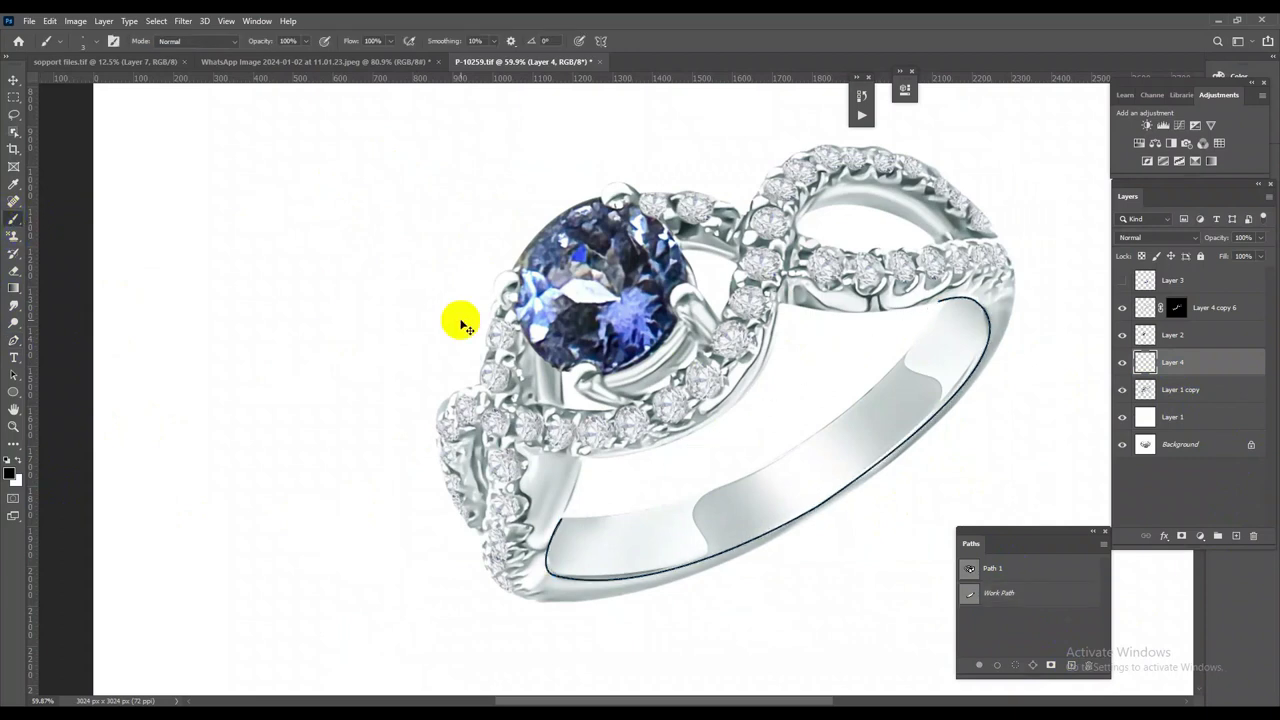
Soften the Layer 4 line with a low-radius Gaussian Blur
left_click(185, 20)
mouse_move(255, 171)
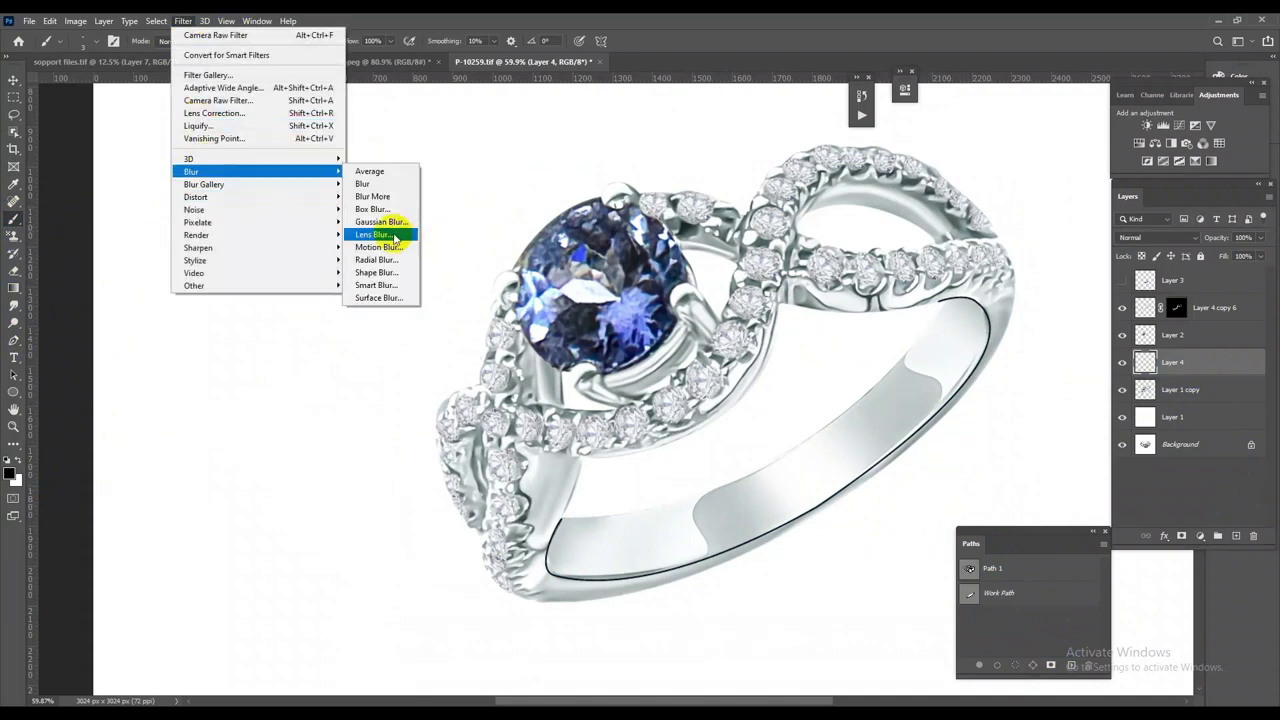
left_click(381, 221)
left_click(184, 440)
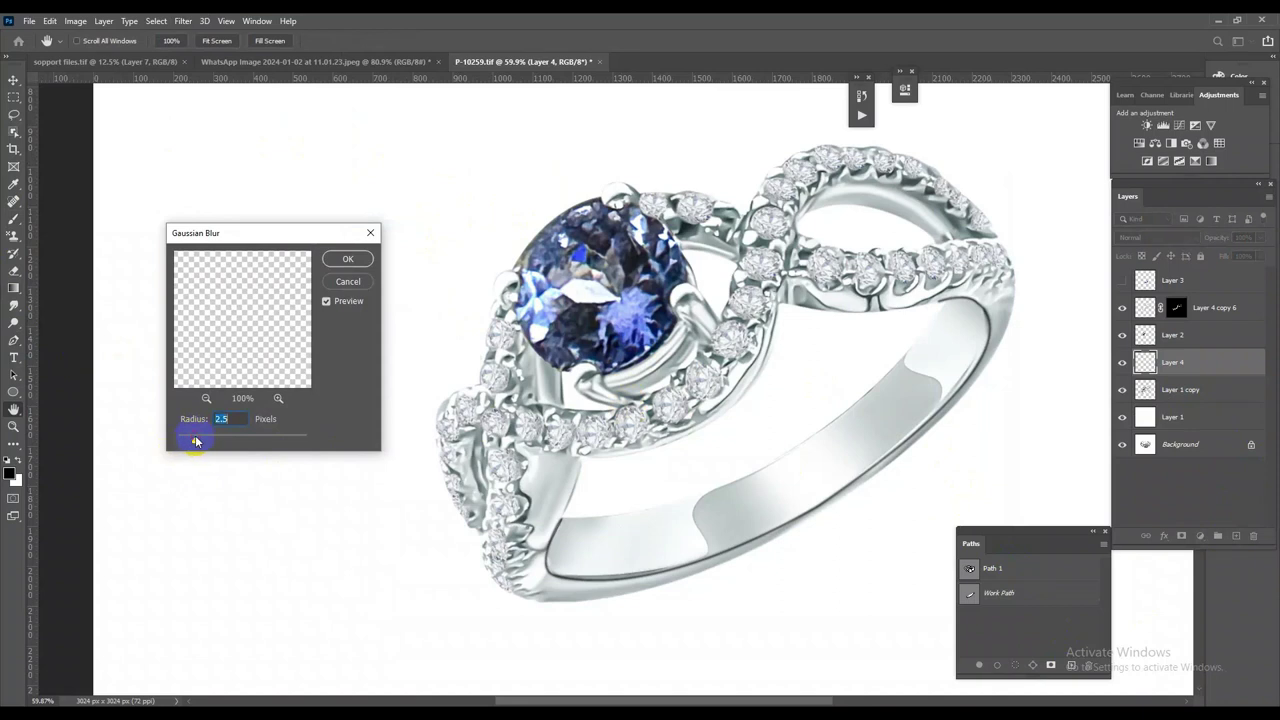
left_click(348, 259)
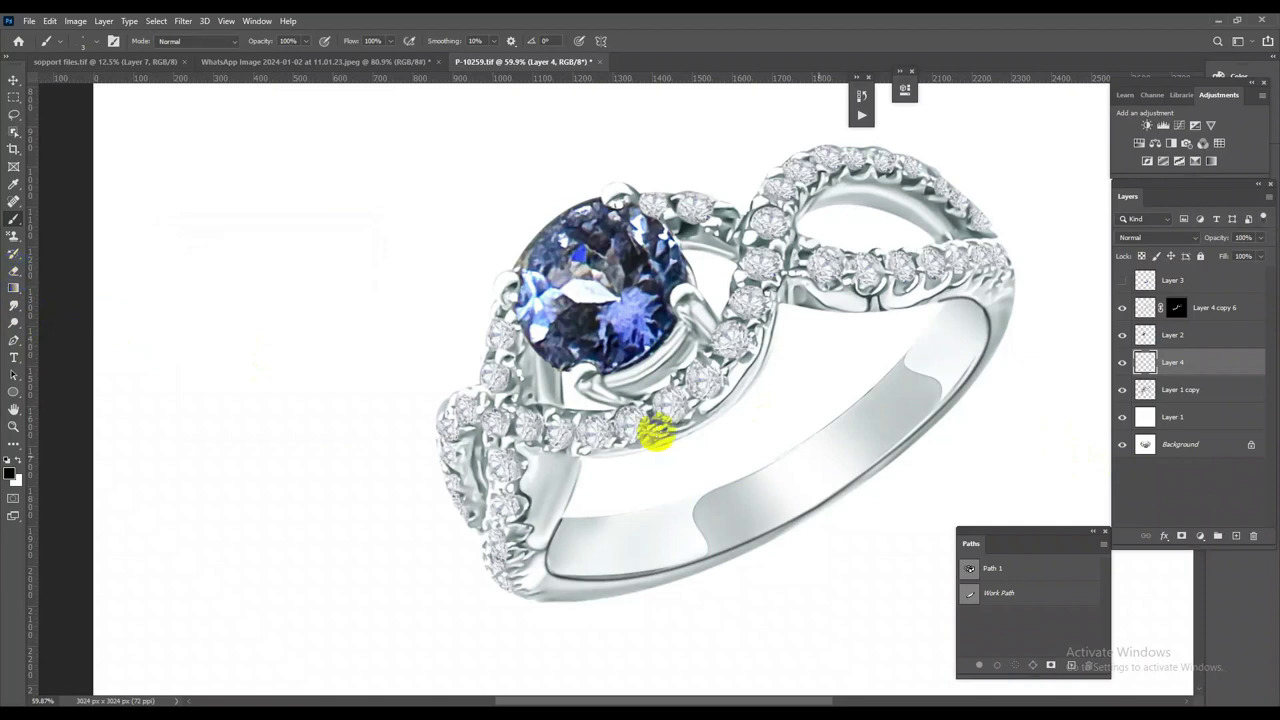
Add a white layer mask to Layer 4 and brush along the band edge on it
left_click(1180, 537)
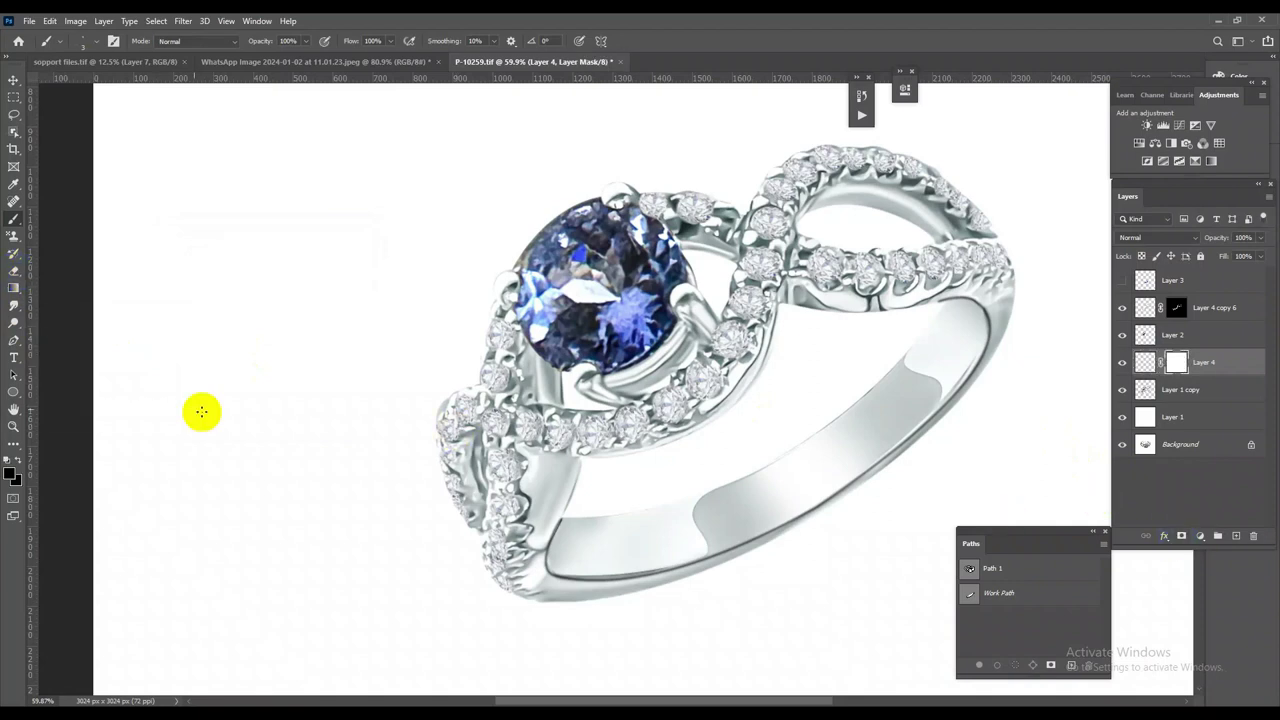
right_click(31, 217)
left_click(79, 221)
scroll(748, 549, "up", 5)
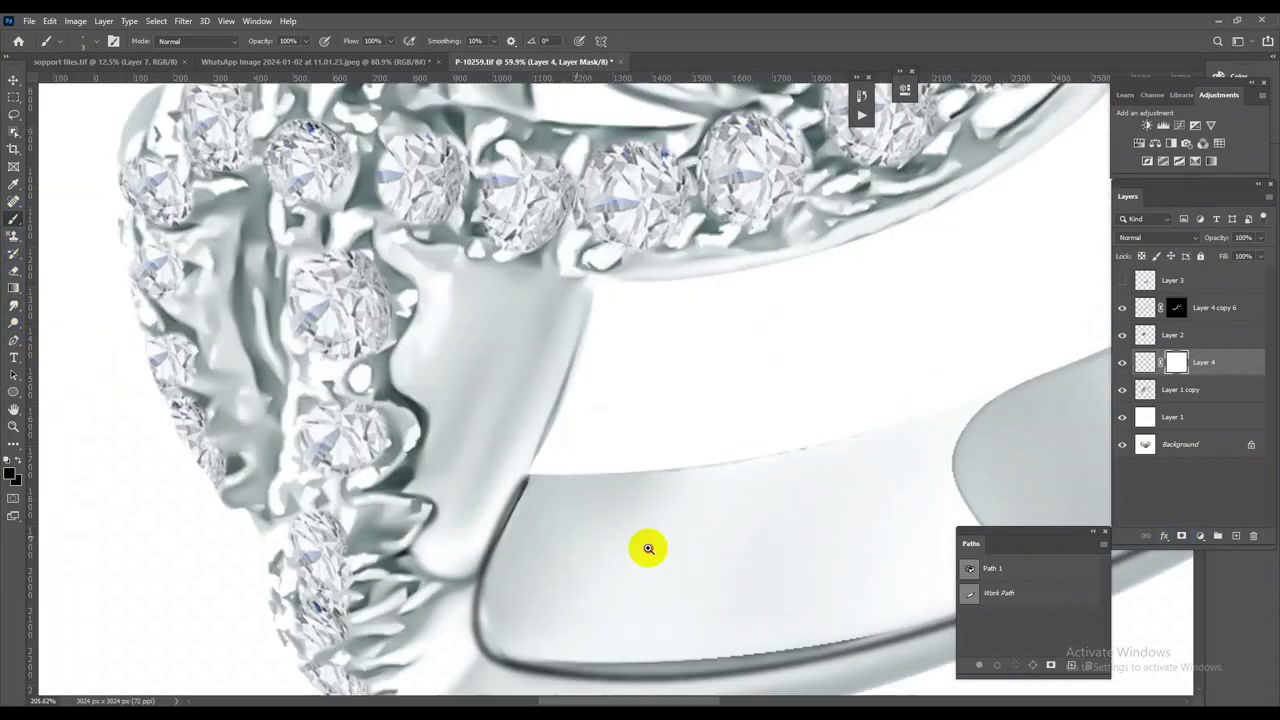
left_click_drag(537, 457, 614, 484)
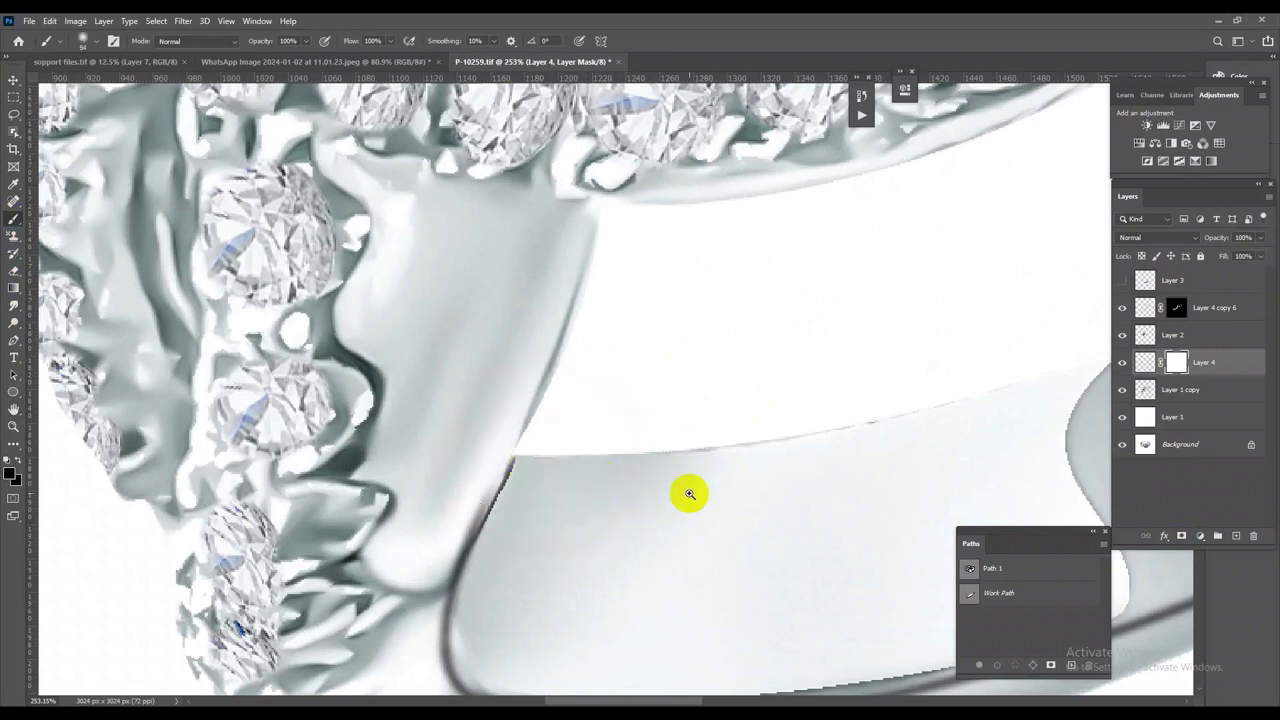
key("ctrl+0")
left_click_drag(771, 371, 791, 449)
mouse_move(880, 395)
left_mouse_down()
mouse_move(968, 367)
mouse_move(814, 380)
left_mouse_up()
key("ctrl+0")
mouse_move(620, 508)
left_mouse_down()
mouse_move(706, 360)
mouse_move(752, 331)
left_mouse_up()
Select the ring's outline from Layer 1 copy and set up the Mixer Brush (Wet 55%, Load 50%, Mix 90%)
left_click(1212, 389)
left_click(1145, 389, "ctrl")
scroll(734, 329, "up", 2)
right_click(13, 213)
left_click(80, 267)
right_click(273, 447, "alt")
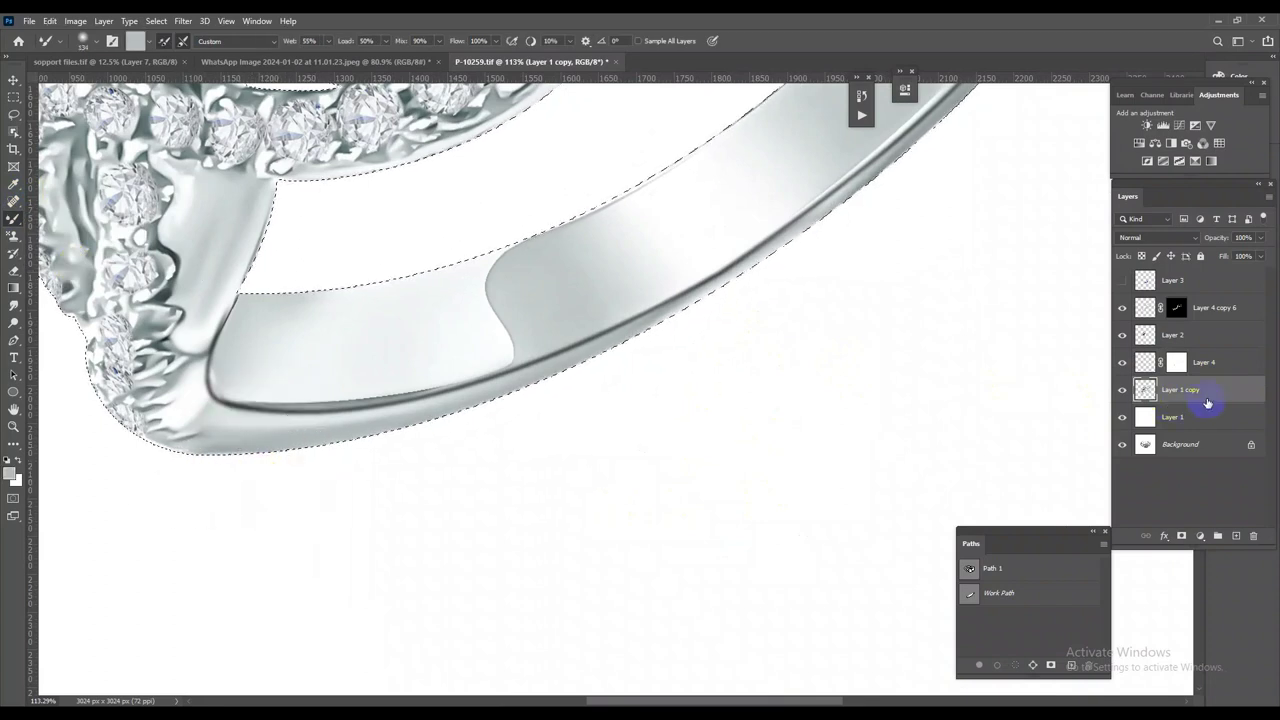
Brush twice along the ring's outer band edge with the standard brush
right_click(13, 218)
left_click(70, 219)
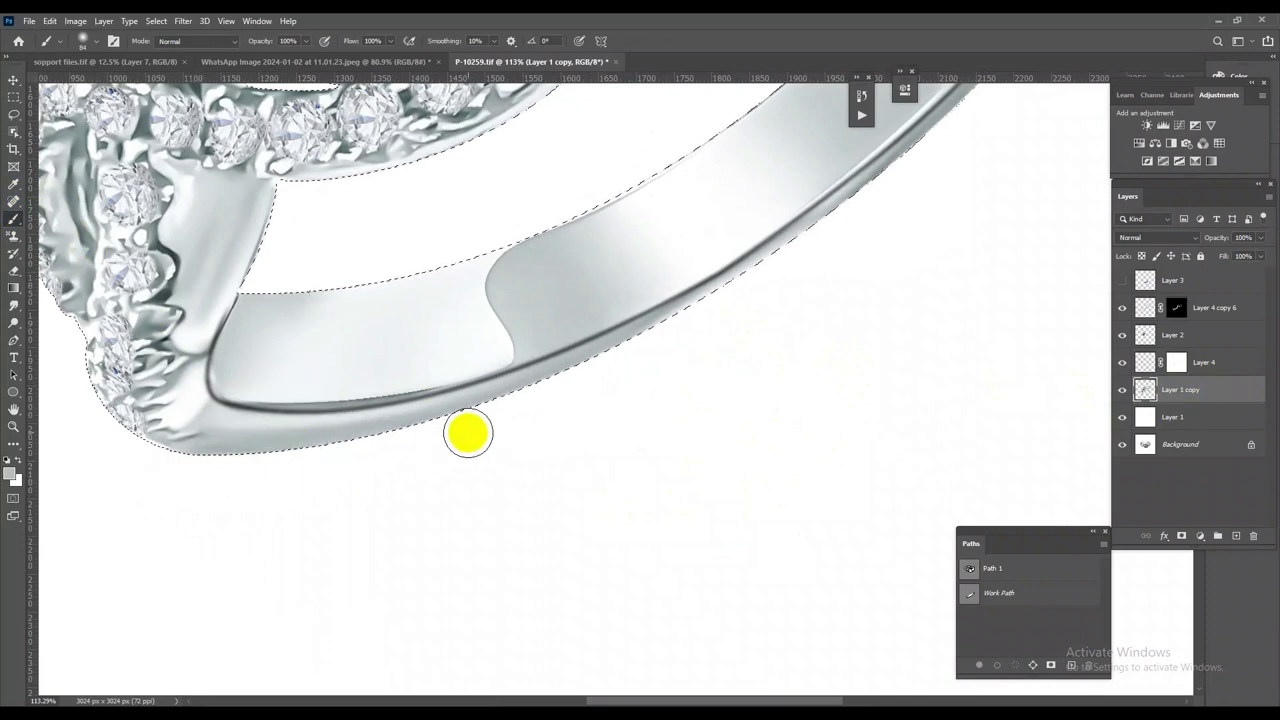
left_click_drag(663, 350, 836, 234)
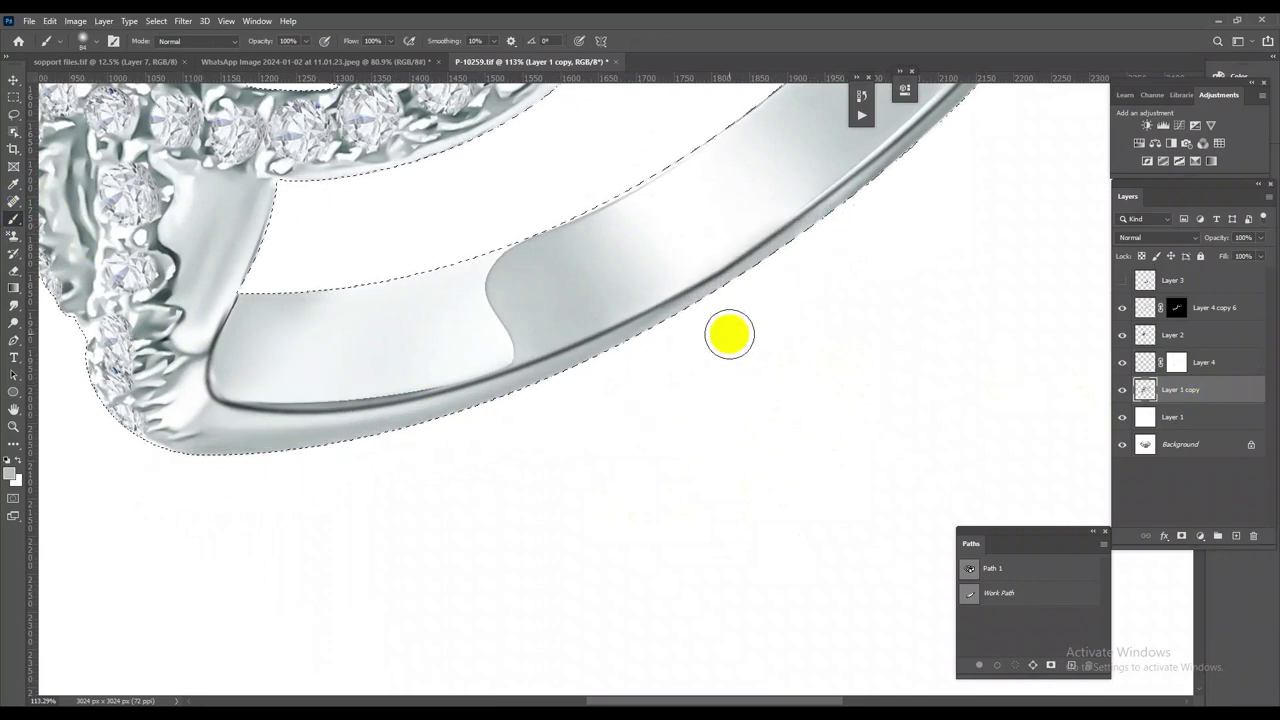
left_click_drag(586, 380, 927, 175)
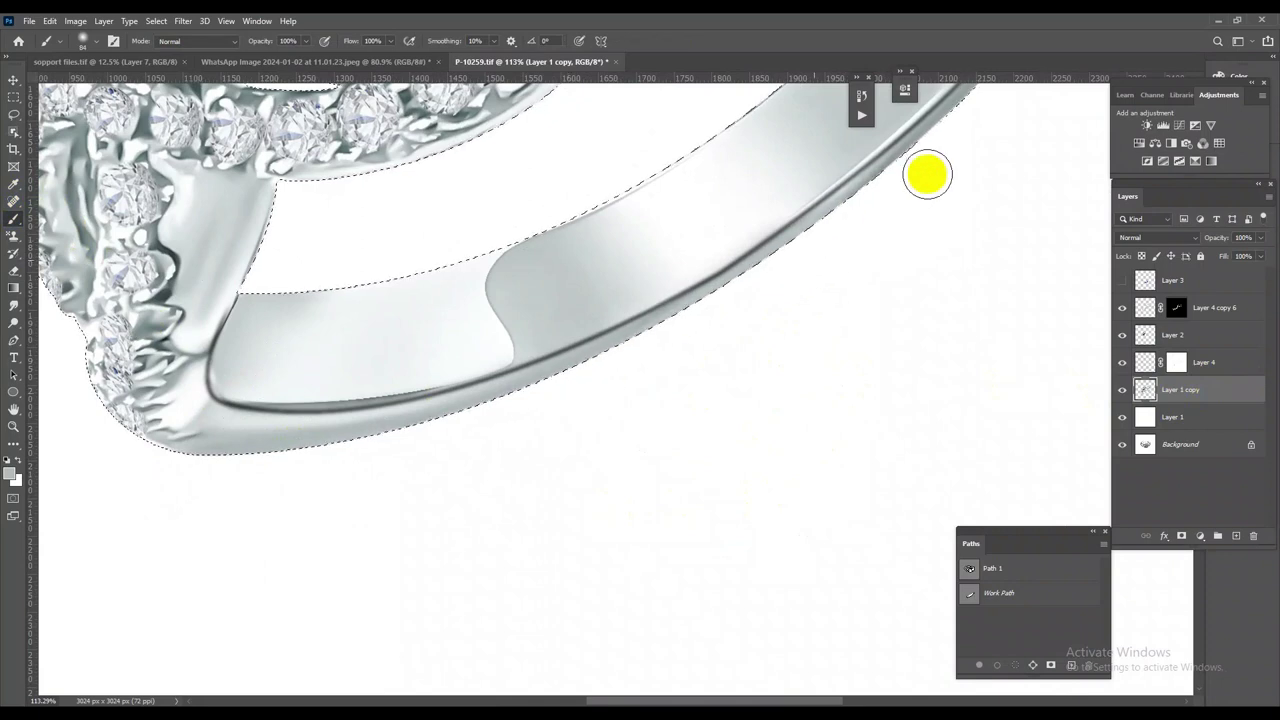
scroll(750, 395, "down", 3)
scroll(790, 380, "down", 2)
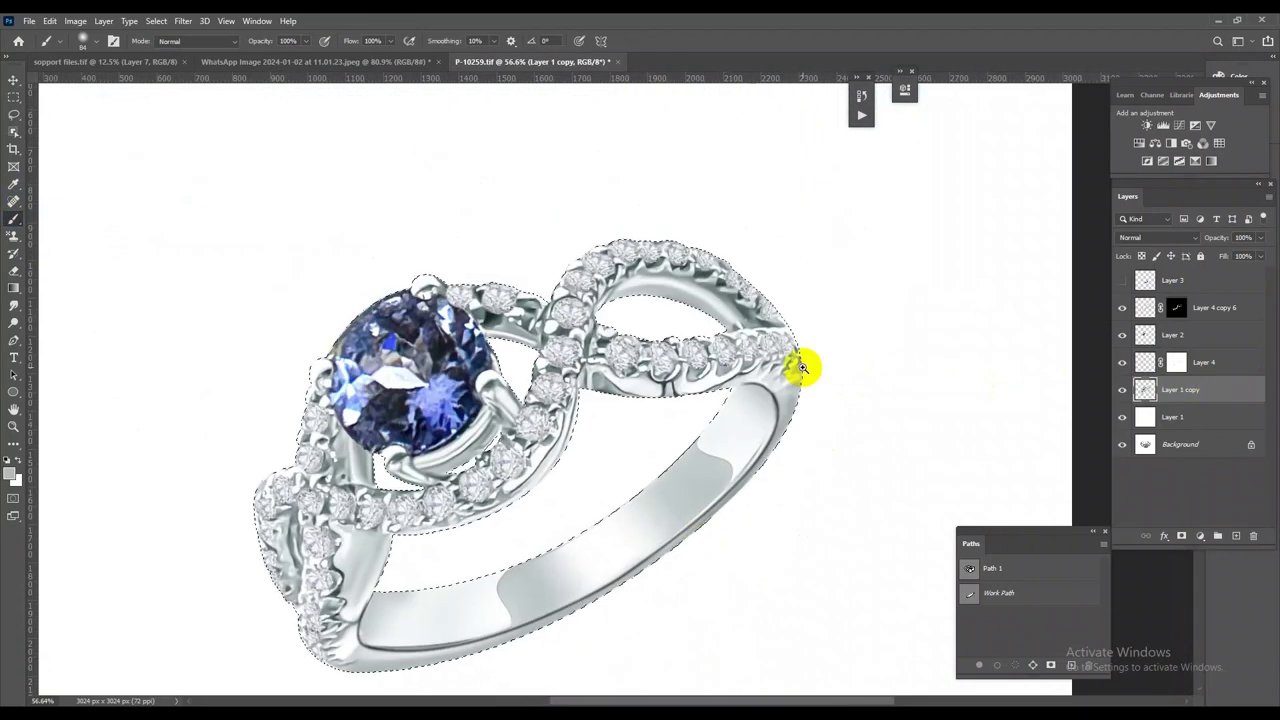
scroll(802, 368, "up", 4)
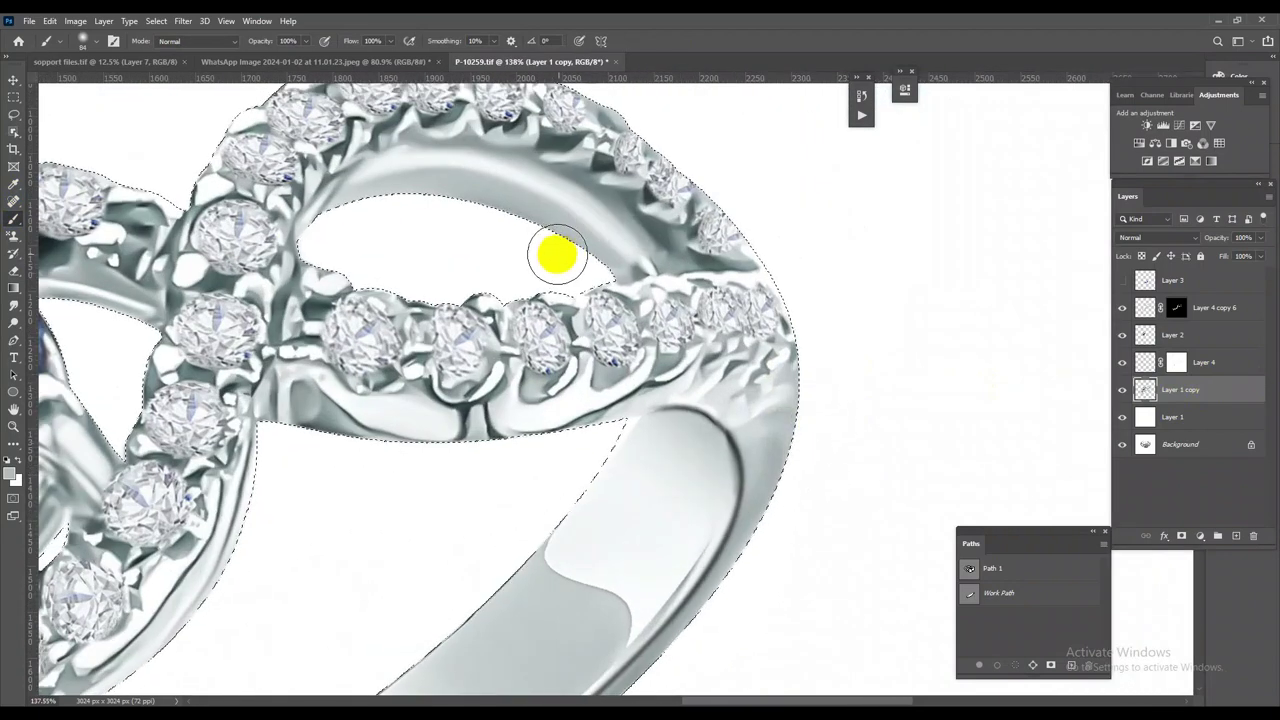
scroll(797, 350, "down", 4)
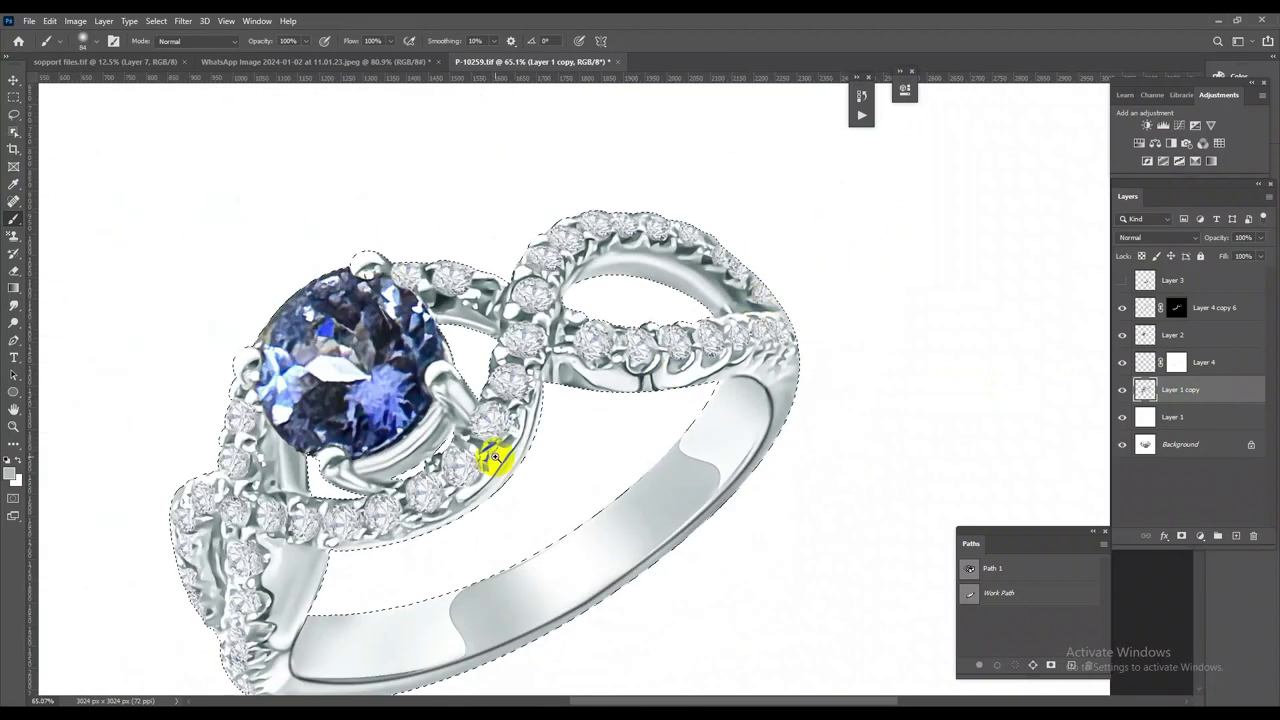
scroll(494, 457, "up", 3)
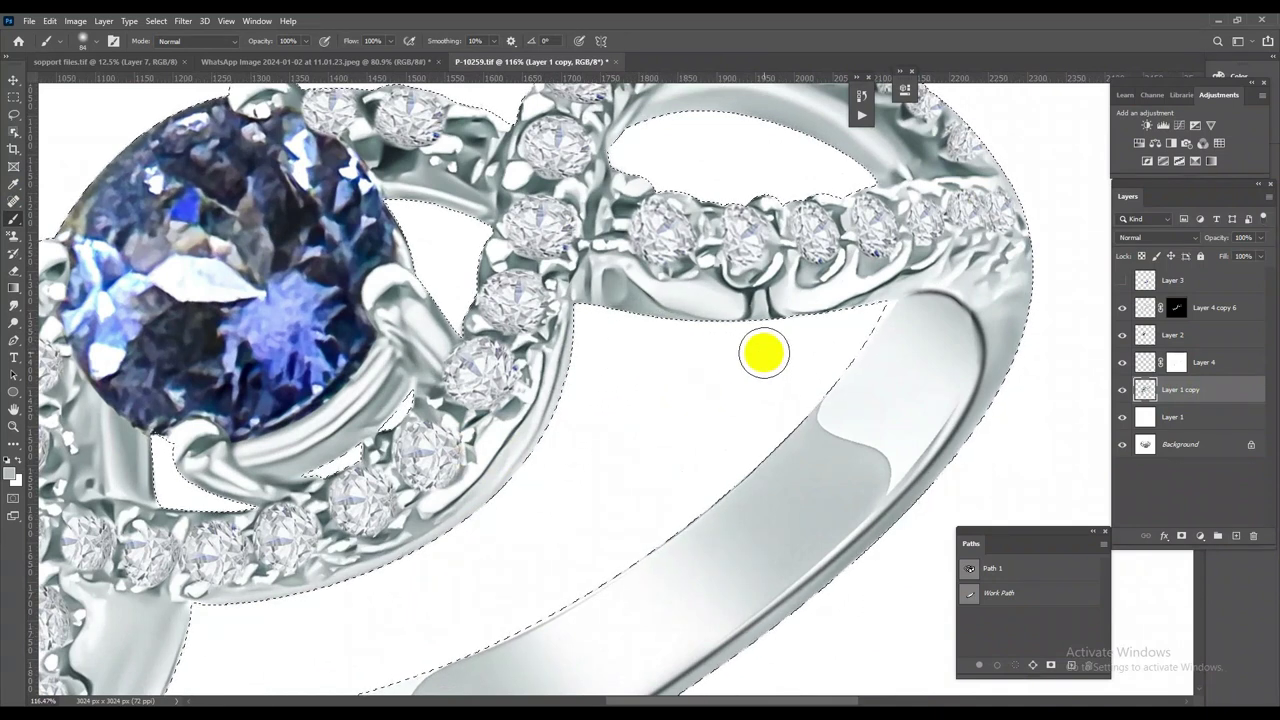
Adjust the brush diameter and hardness and frame the ring in view
right_click(818, 358, "alt")
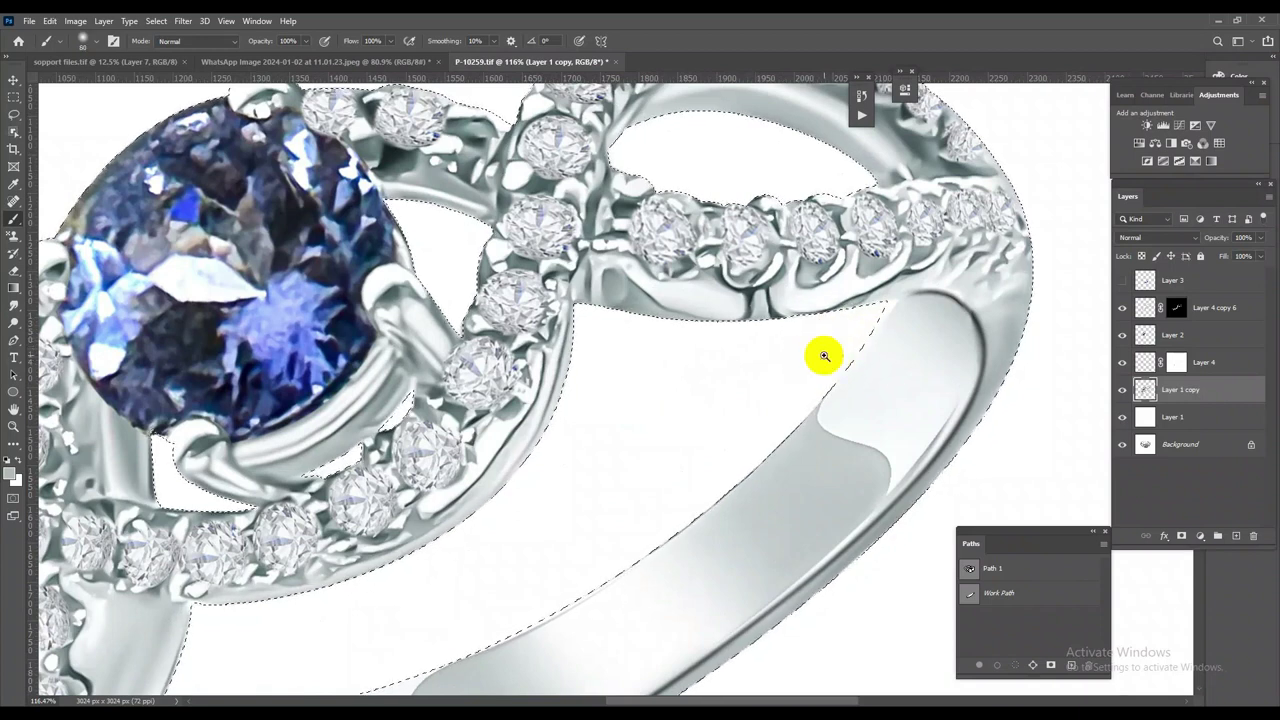
scroll(823, 356, "down", 5)
scroll(737, 409, "up", 3)
scroll(551, 400, "up", 5)
scroll(666, 409, "up", 2)
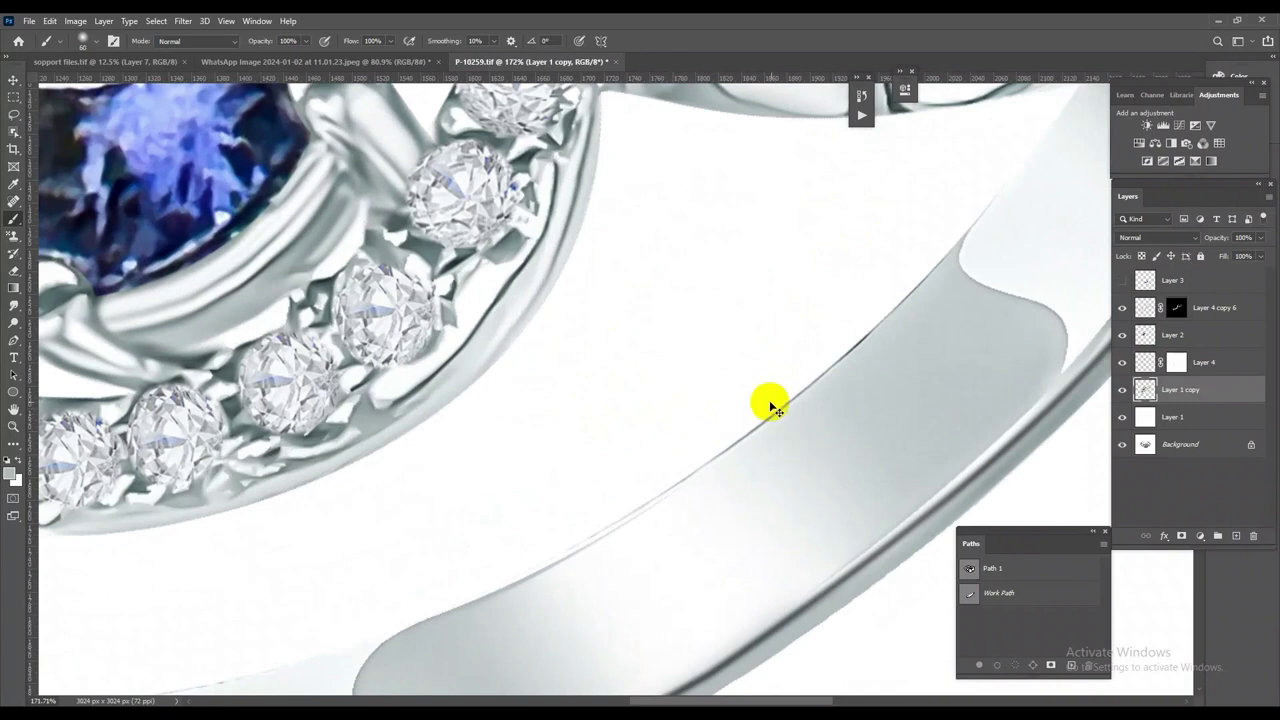
scroll(775, 408, "down", 5)
scroll(714, 371, "up", 1)
mouse_move(806, 487)
left_mouse_down()
mouse_move(829, 509)
mouse_move(814, 471)
left_mouse_up()
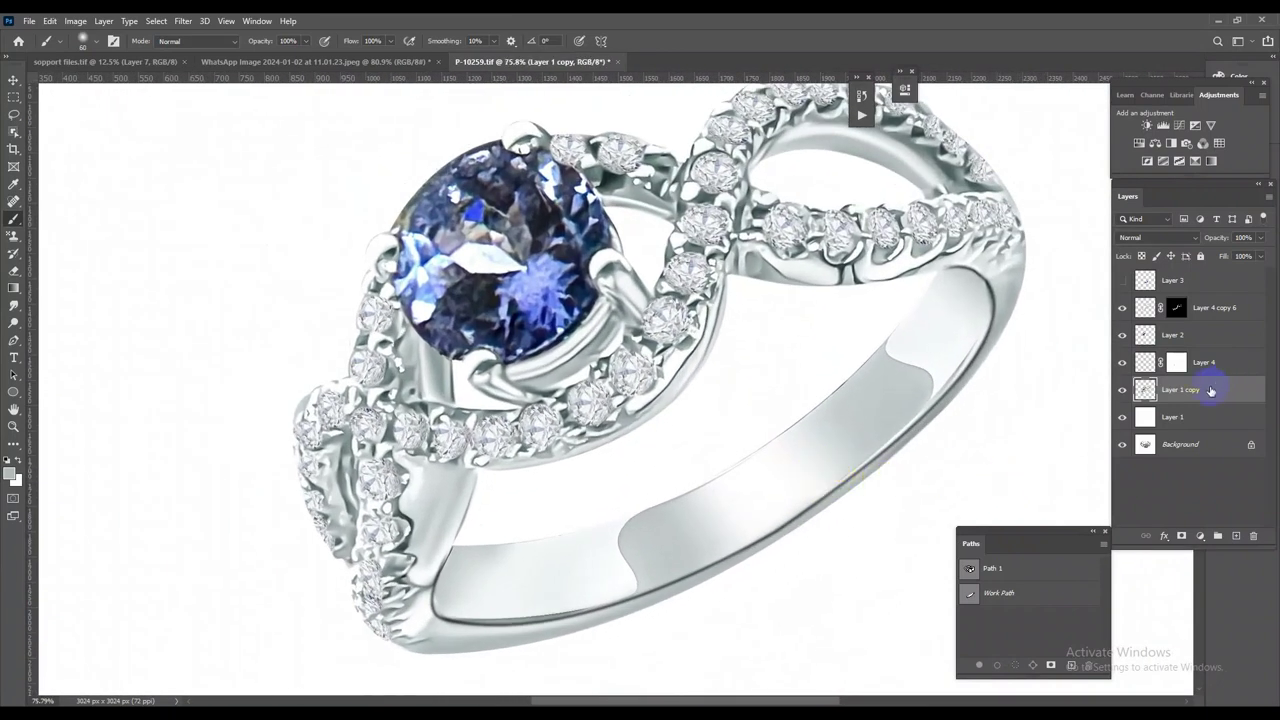
Compare the ring with Layer 4 hidden, then delete Layer 4
left_click(1121, 363)
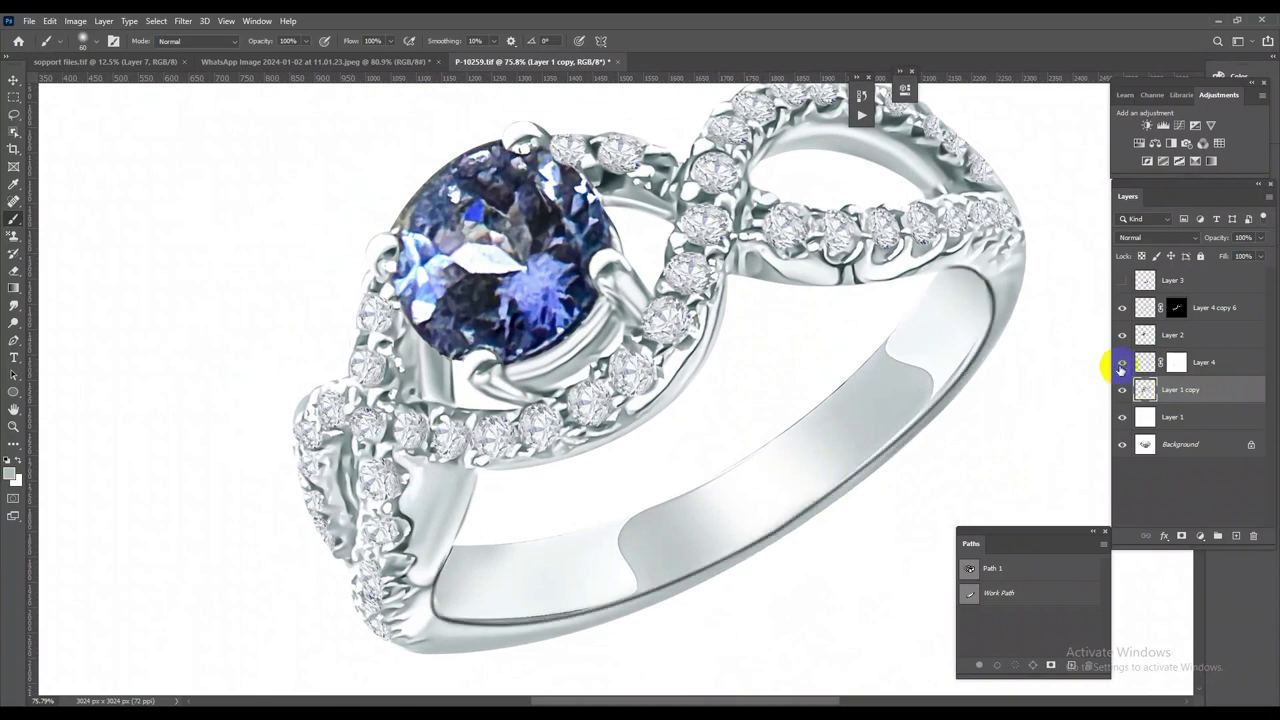
scroll(910, 484, "up", 5)
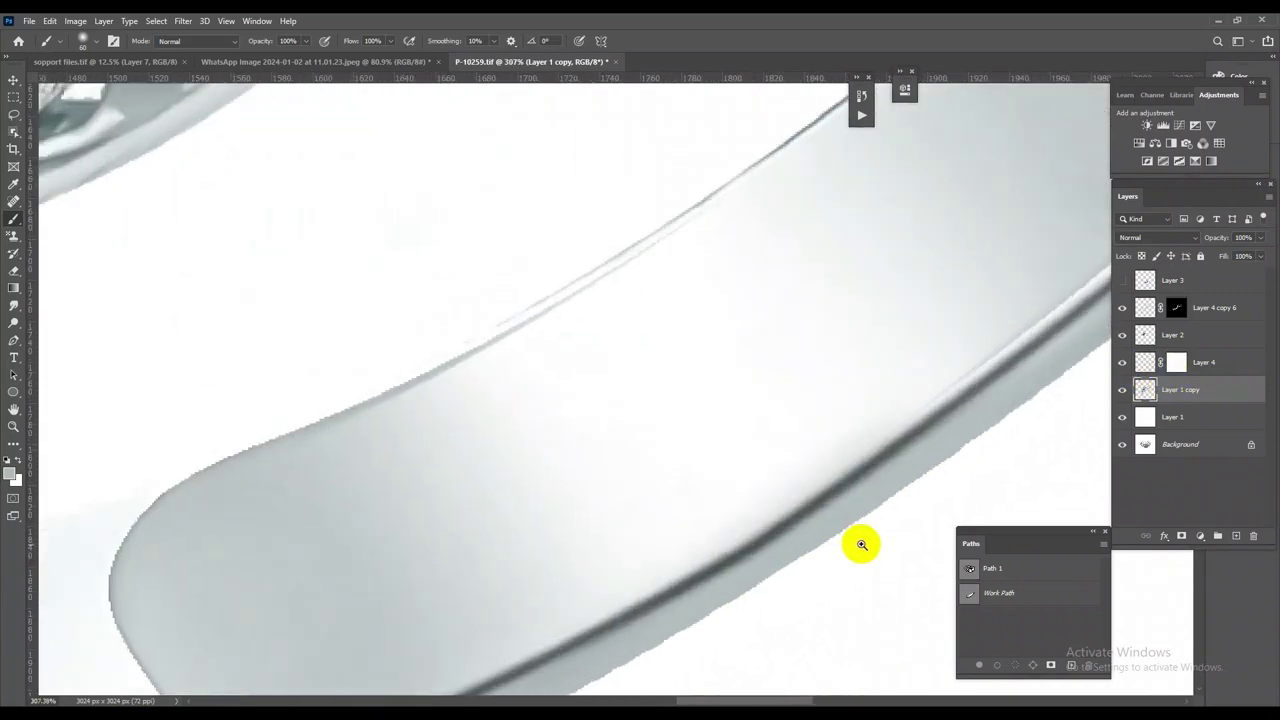
scroll(851, 543, "down", 6)
left_click(1216, 362)
key("Delete")
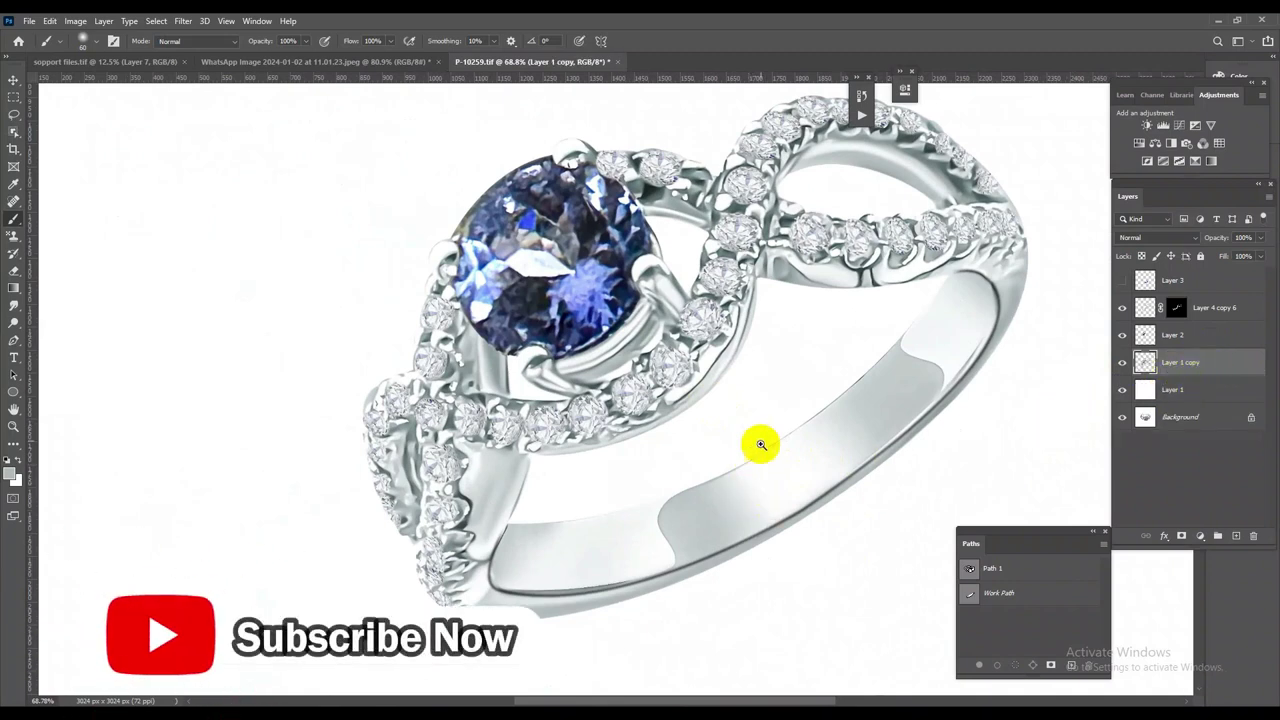
scroll(745, 400, "down", 3)
scroll(737, 366, "up", 4)
Compare the retouch against the original photo, then open Camera Raw on Layer 1 copy
left_click(1121, 419, "alt")
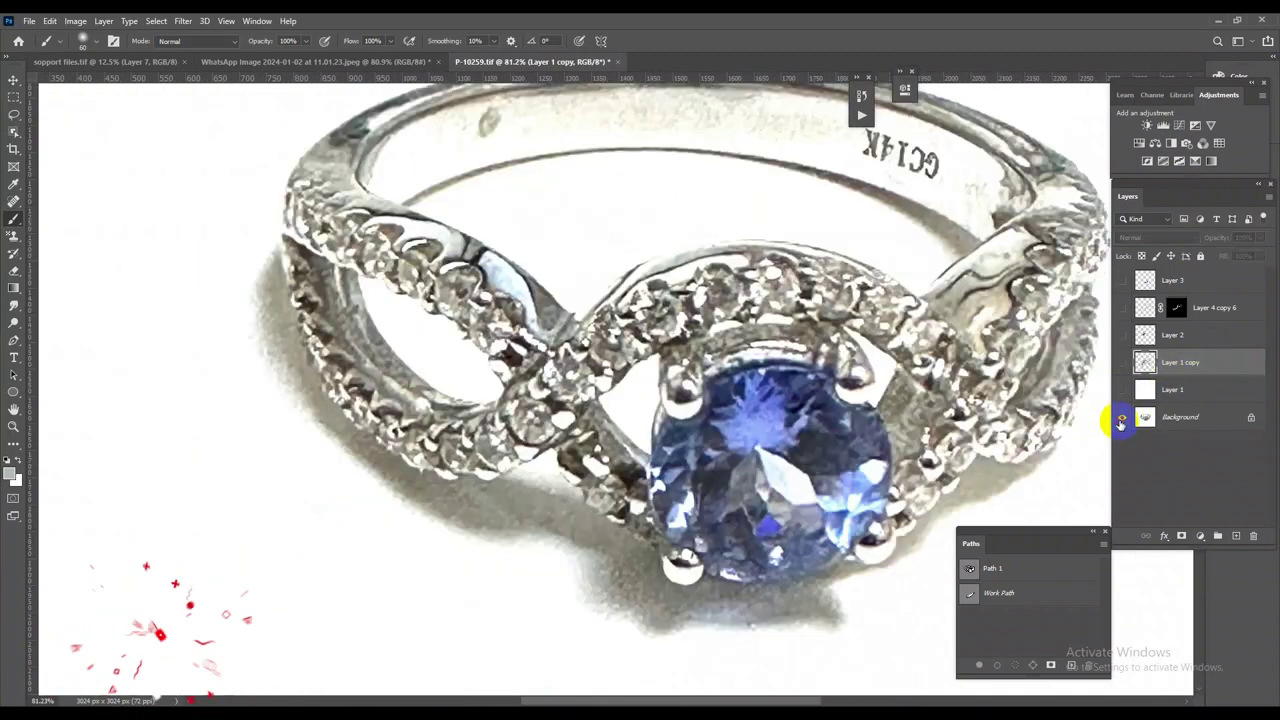
left_click(1121, 419, "alt")
scroll(700, 503, "down", 3)
scroll(677, 334, "up", 3)
scroll(743, 437, "up", 2)
scroll(732, 449, "down", 1)
scroll(692, 480, "up", 1)
scroll(700, 486, "down", 2)
scroll(600, 465, "down", 1)
scroll(525, 478, "up", 1)
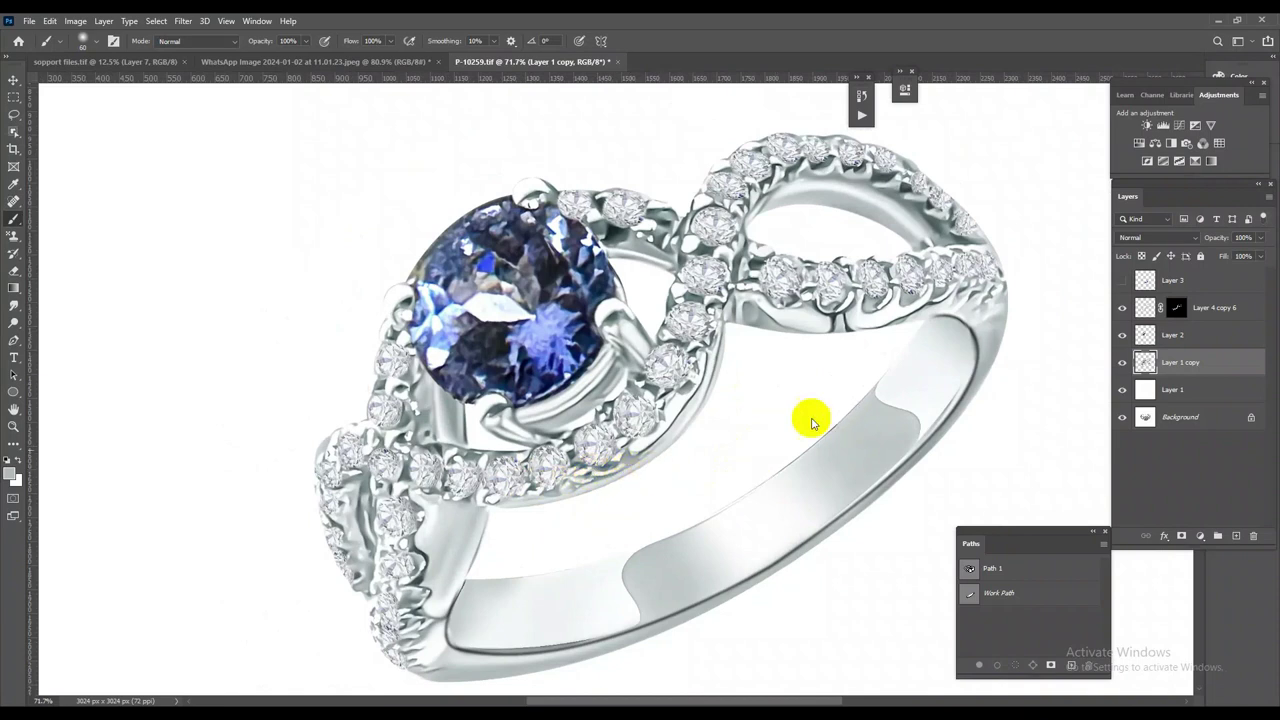
key("ctrl+shift+a")
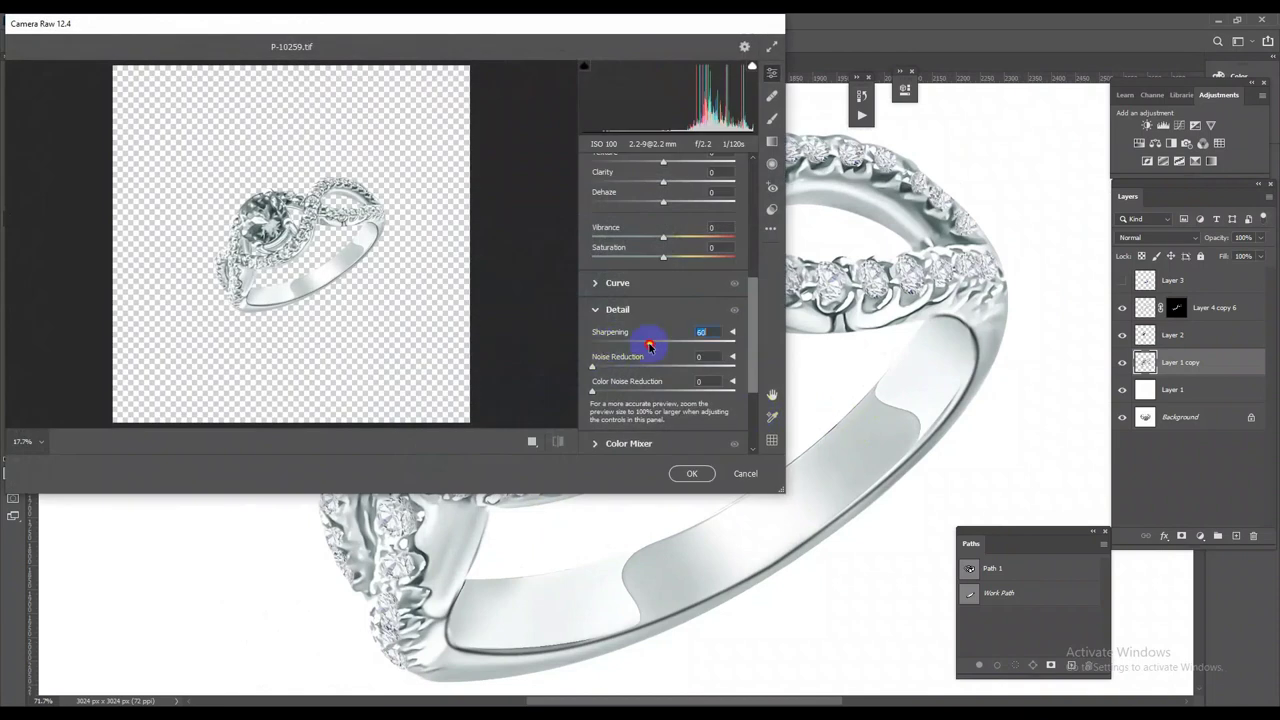
Apply Camera Raw with Sharpening 65, Texture +34 and Clarity +31 to Layer 1 copy
scroll(651, 320, "up", 2)
scroll(670, 283, "up", 1)
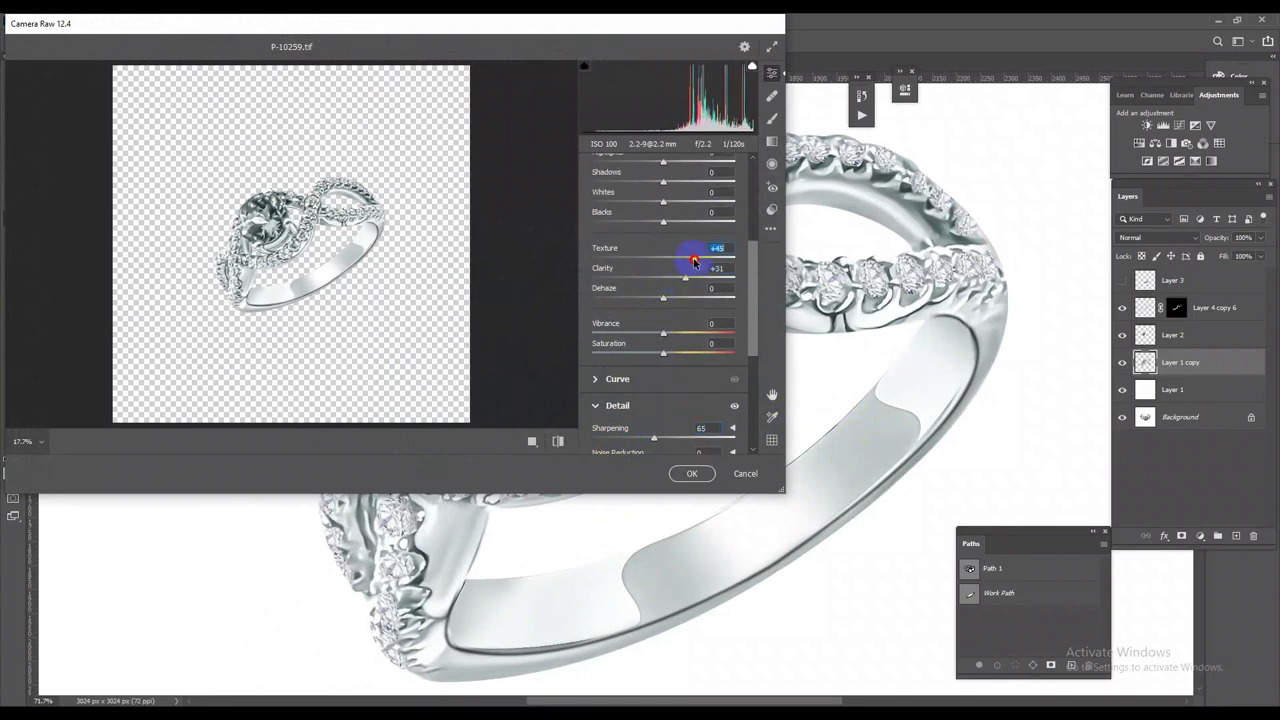
scroll(686, 262, "up", 1)
scroll(680, 251, "up", 1)
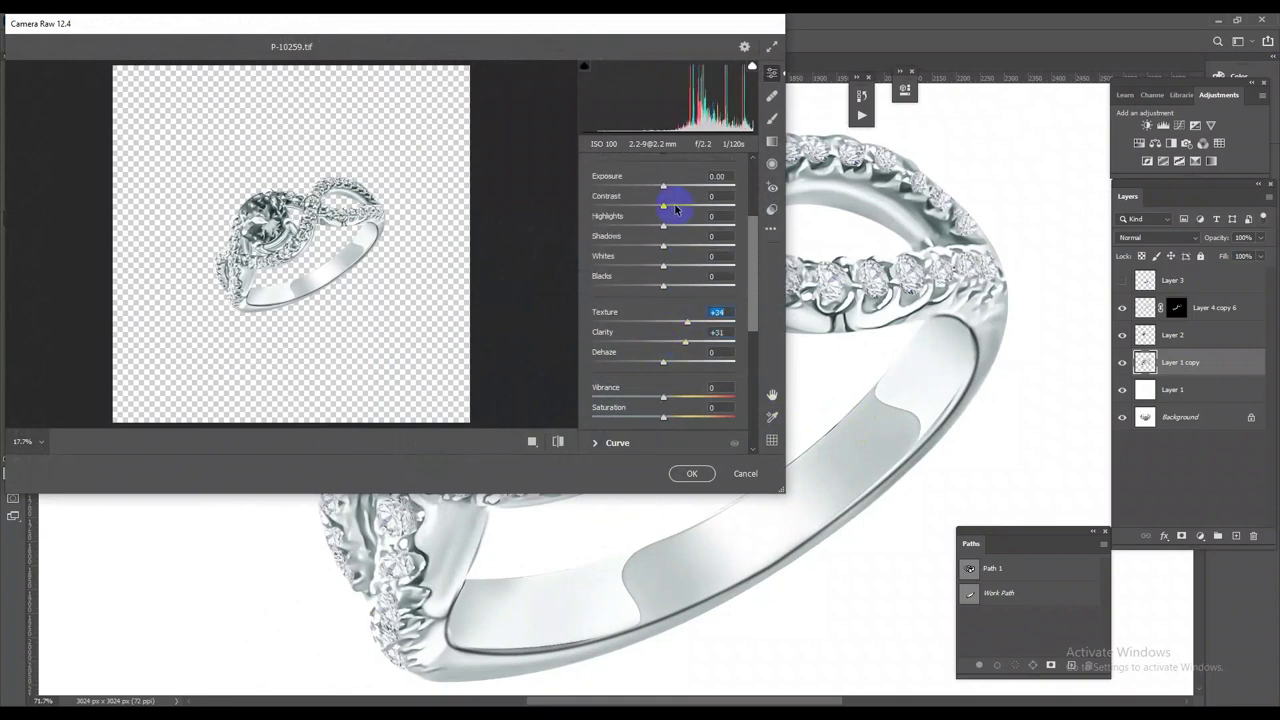
left_click(705, 477)
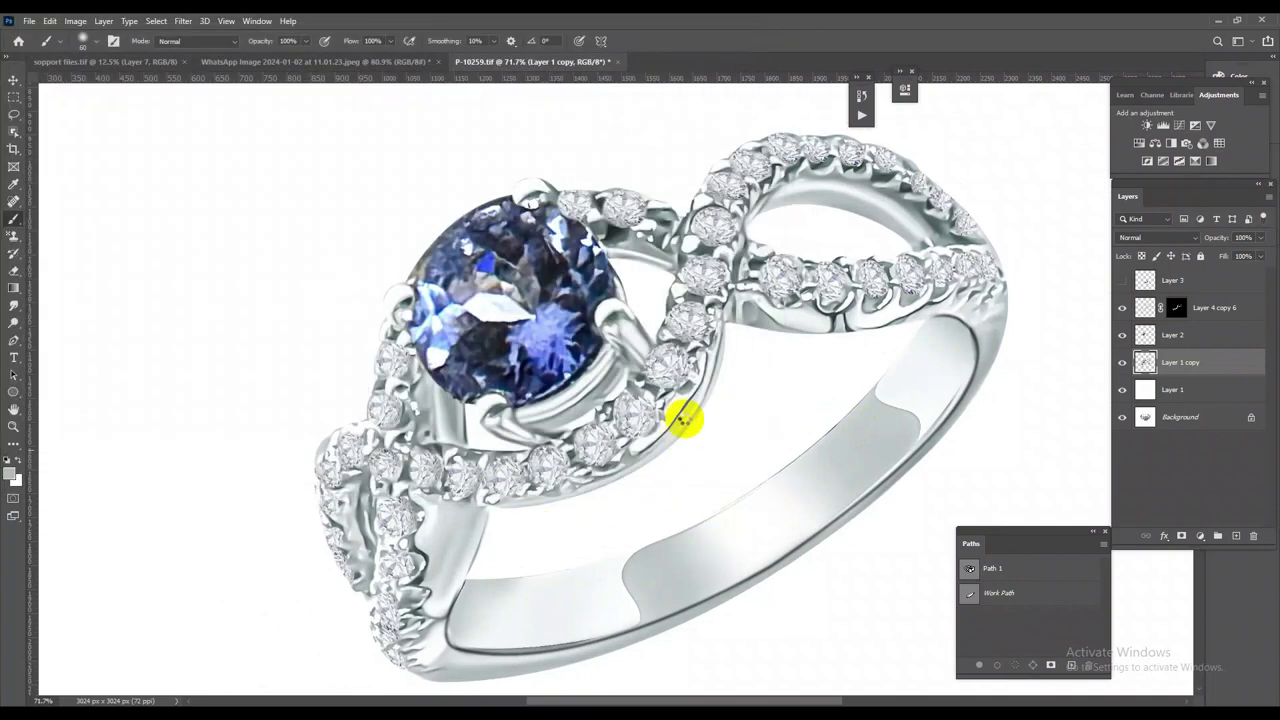
scroll(700, 440, "up", 2)
key("ctrl+0")
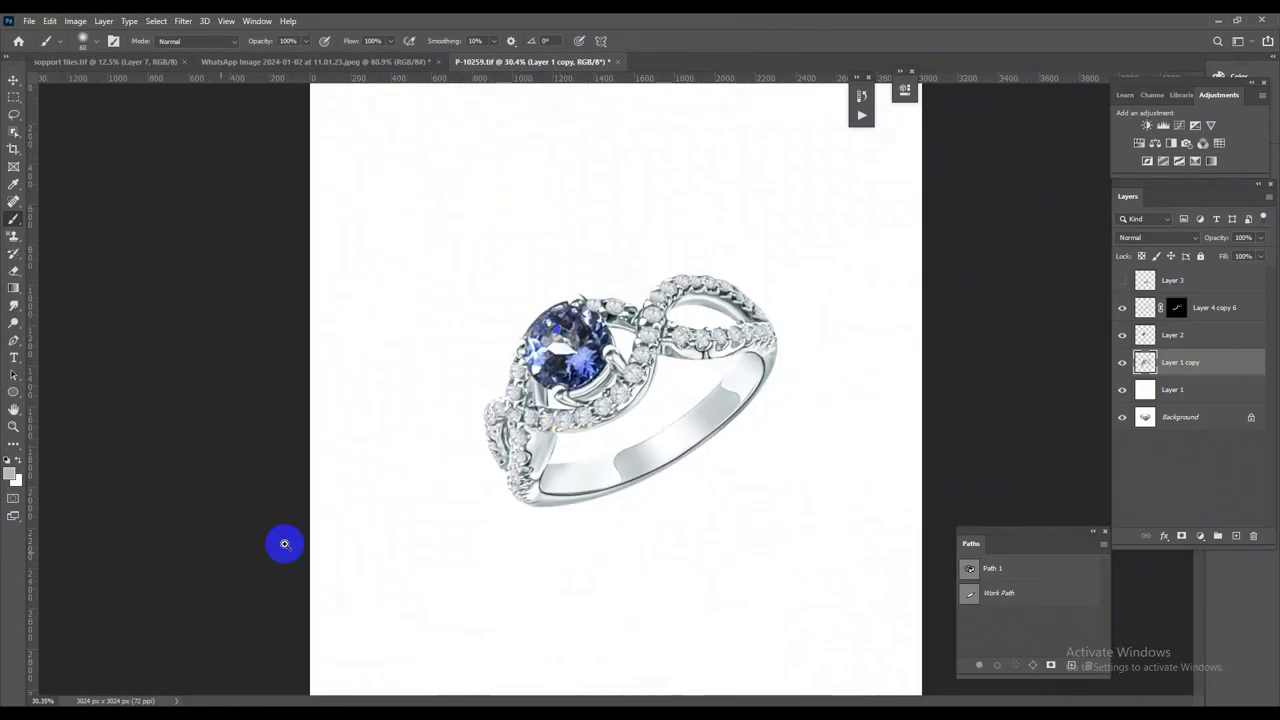
left_click_drag(688, 498, 731, 437)
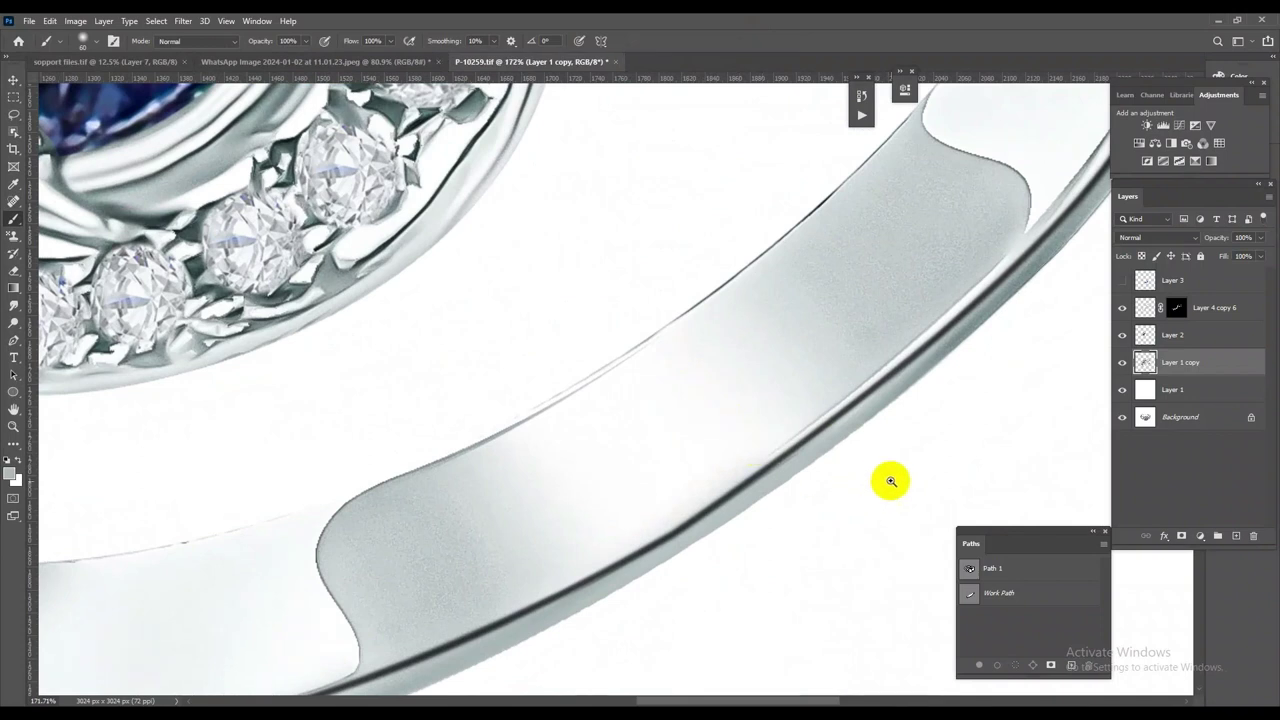
left_click_drag(885, 512, 817, 446)
left_click(714, 486)
left_click(369, 569)
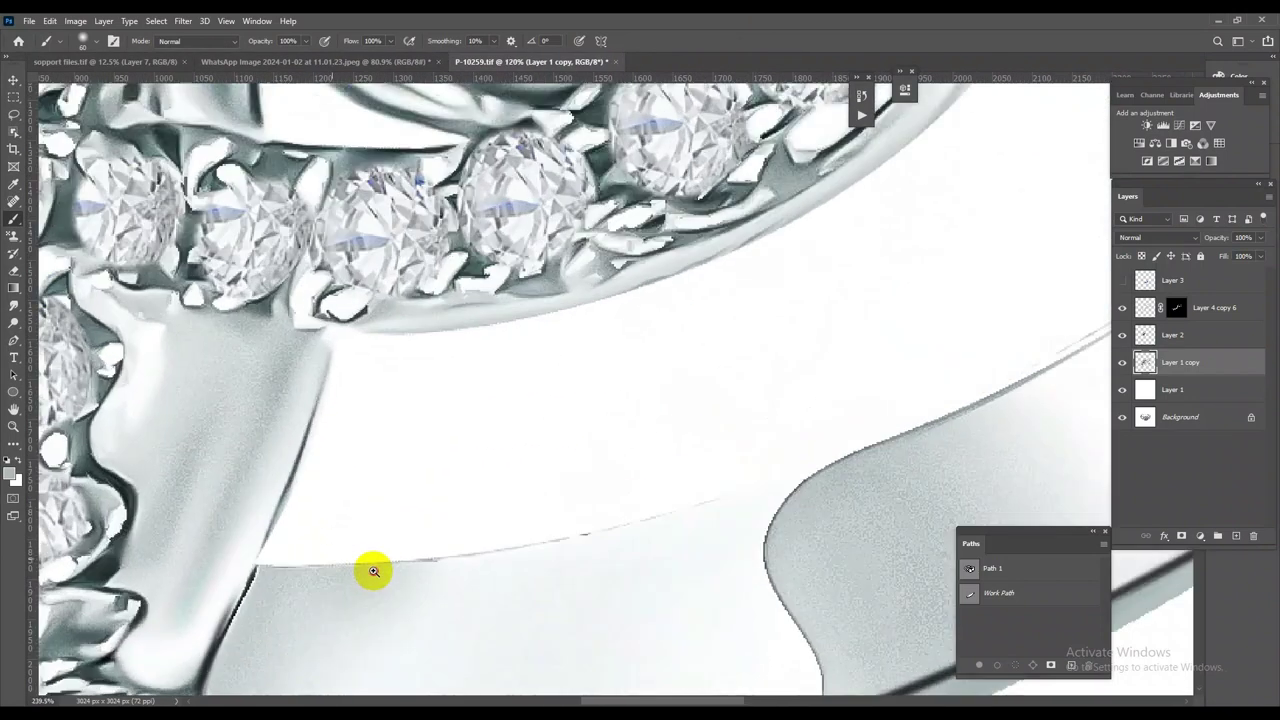
left_click(1238, 536)
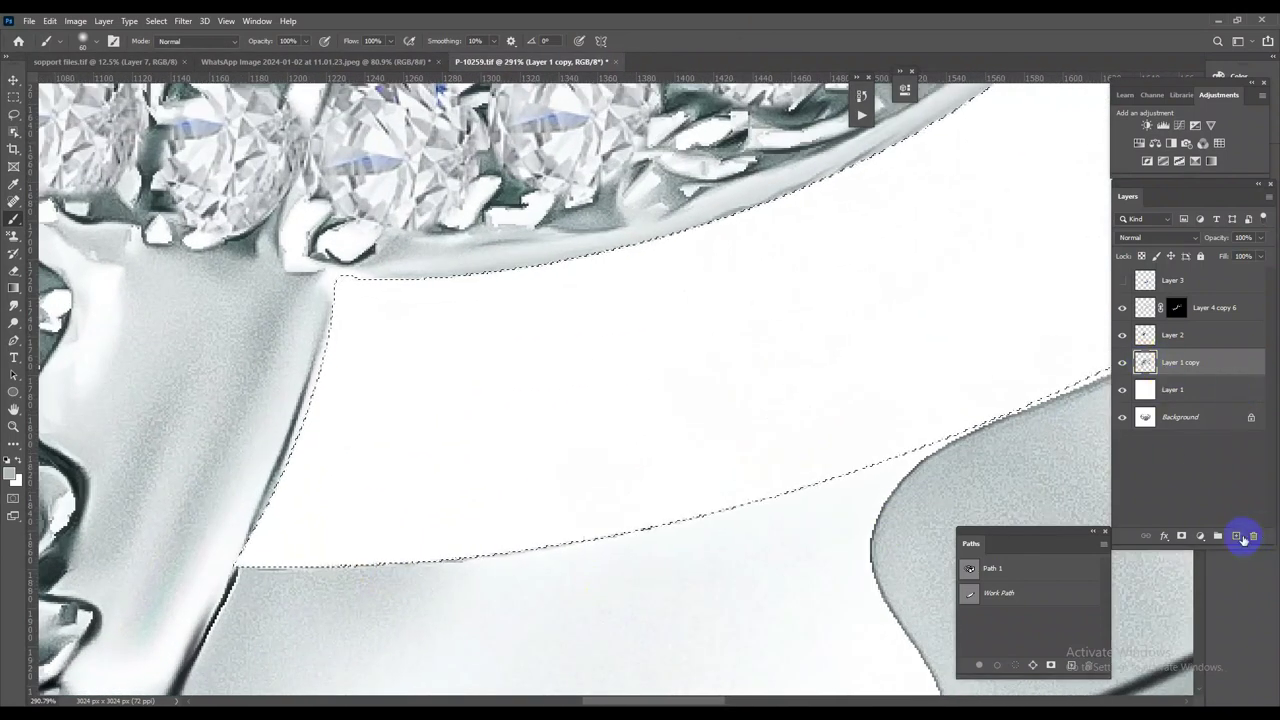
left_click(105, 63)
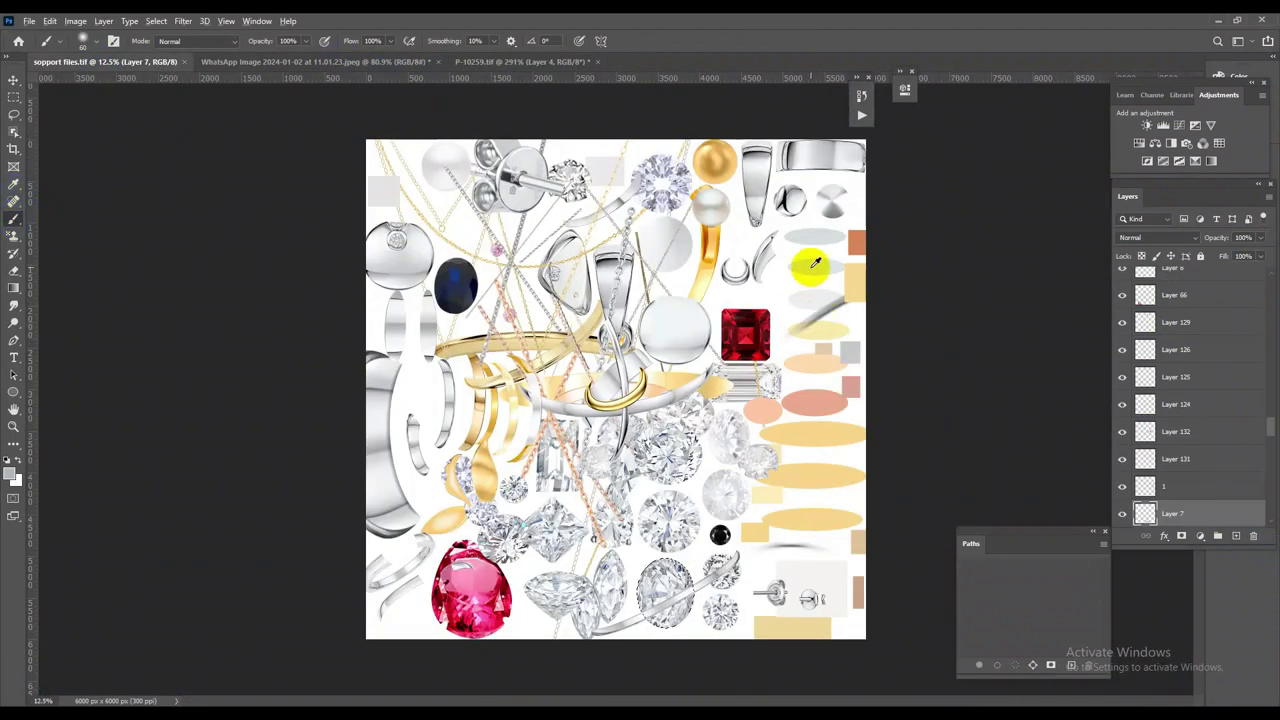
left_click(479, 62)
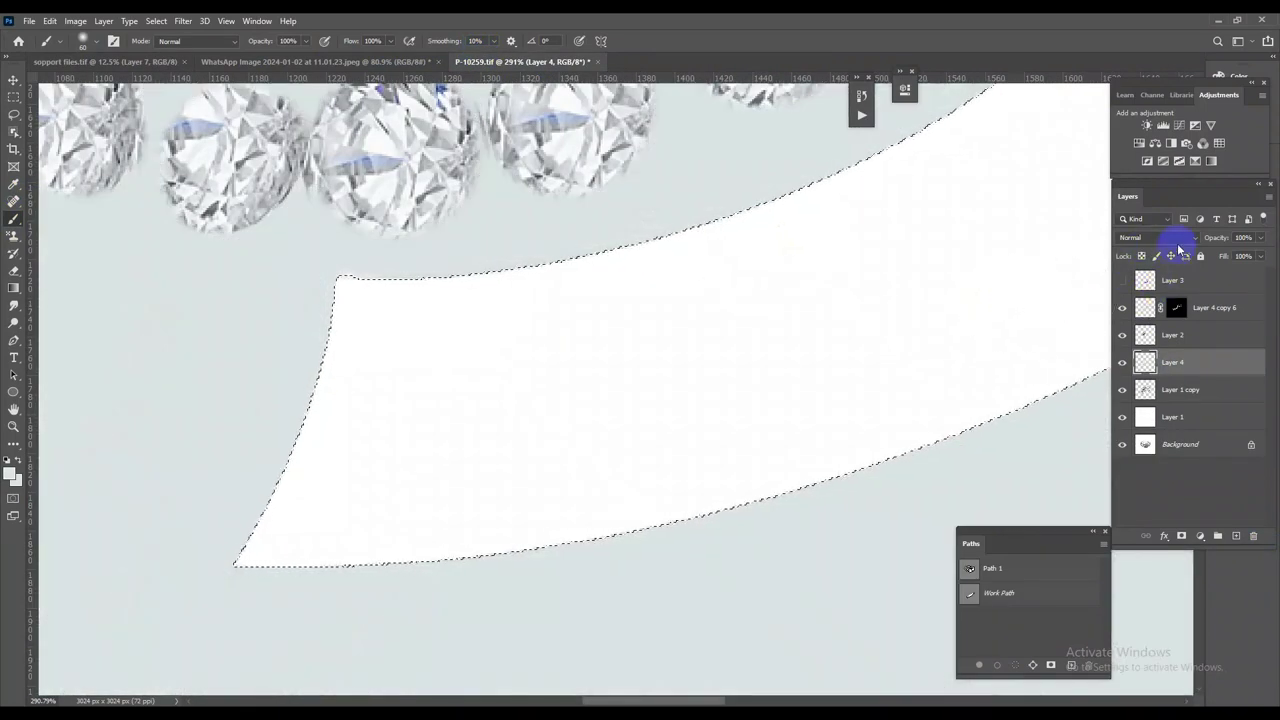
left_click(1170, 238)
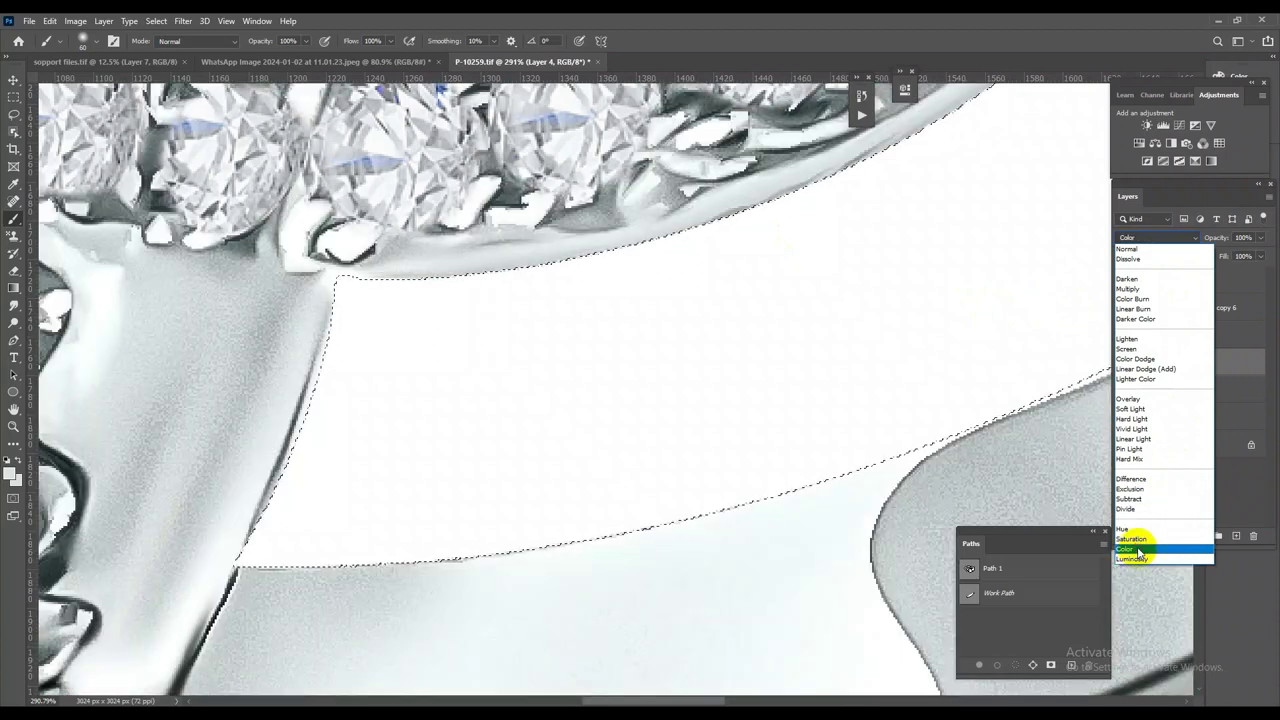
left_click(1137, 551)
key("ctrl+0")
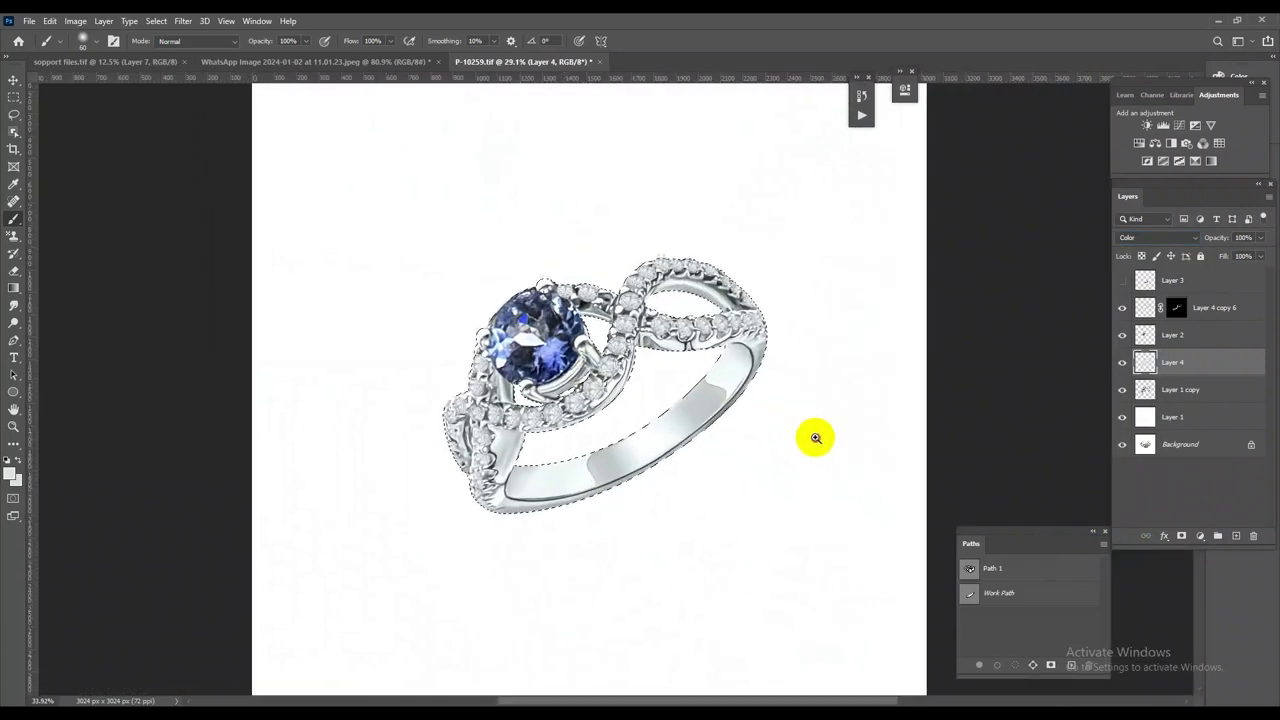
key("ctrl+d")
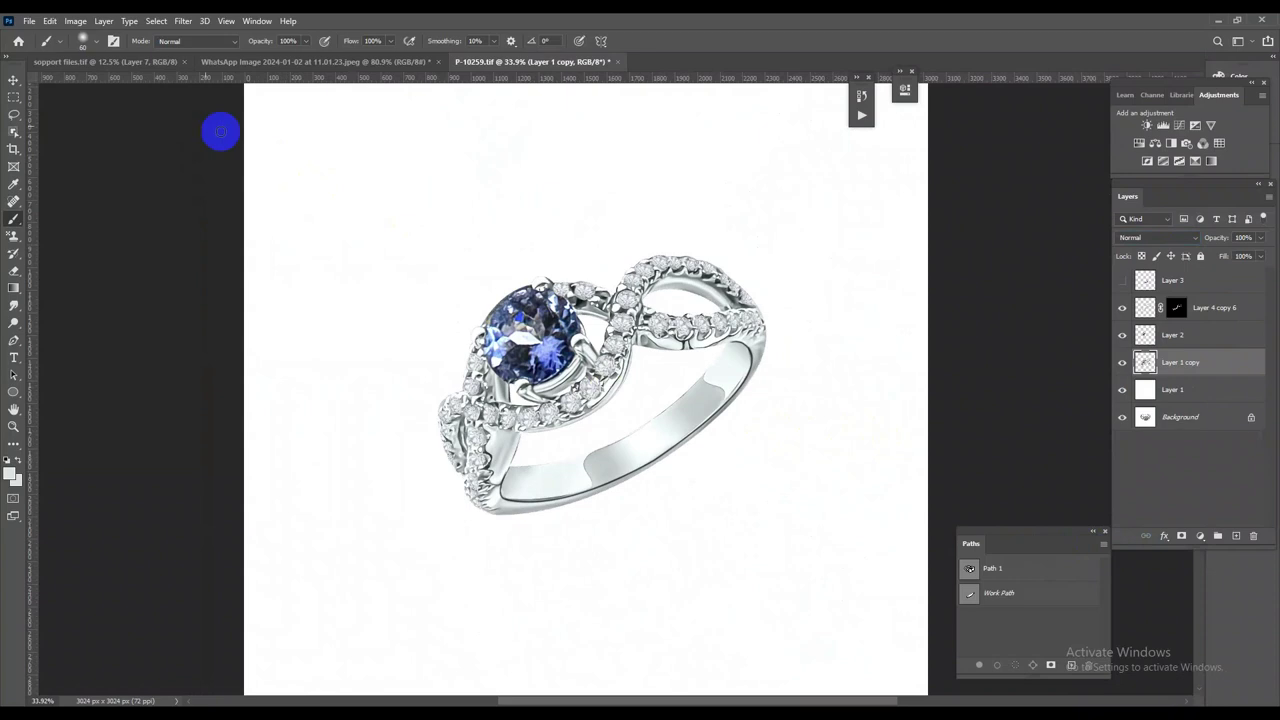
Bring the grey shadow stroke from support files.tif into the ring document
left_click_drag(82, 60, 60, 185)
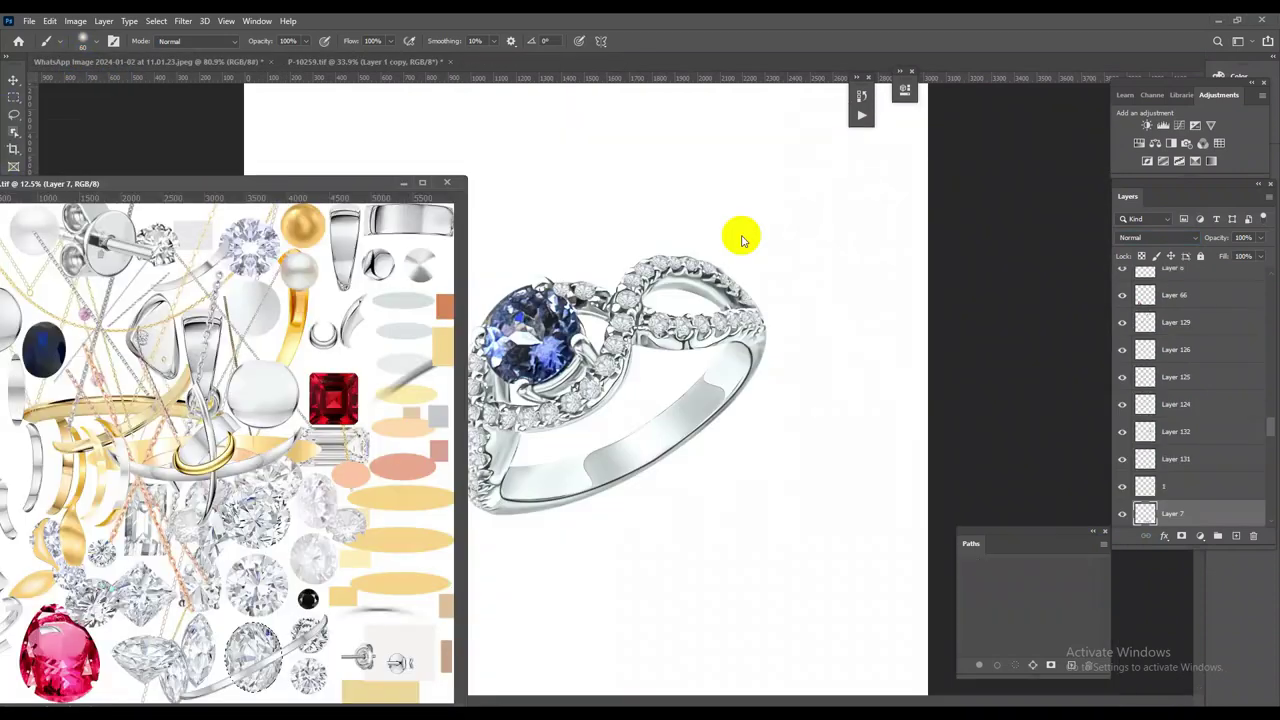
mouse_move(1269, 428)
left_mouse_down()
mouse_move(1274, 452)
mouse_move(677, 486)
left_mouse_up()
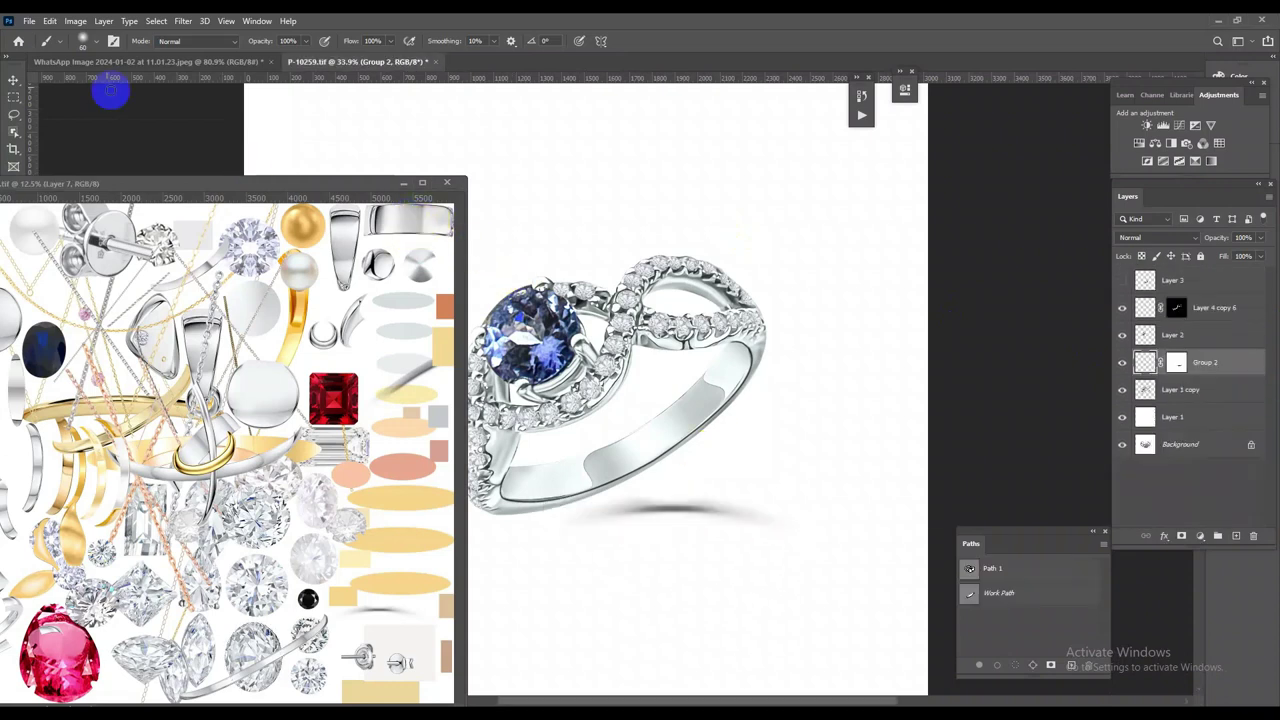
left_click(12, 80)
left_click_drag(412, 378, 500, 392)
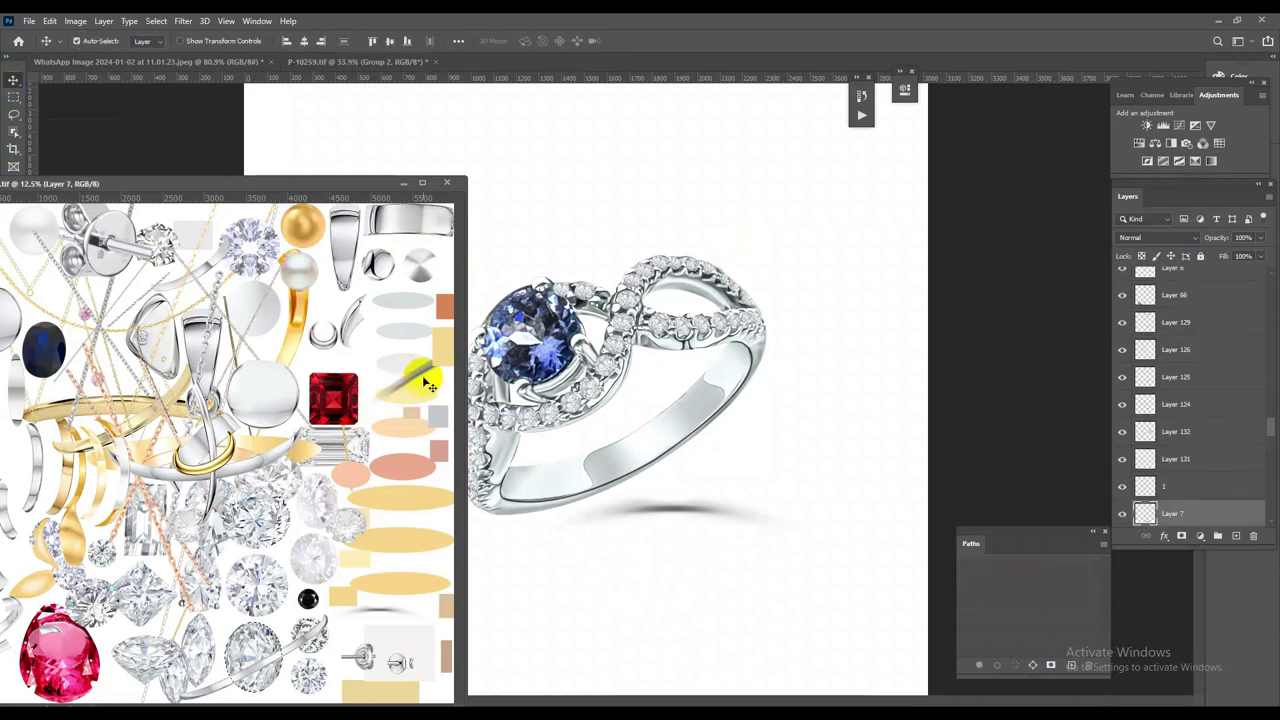
left_click_drag(1220, 486, 652, 508)
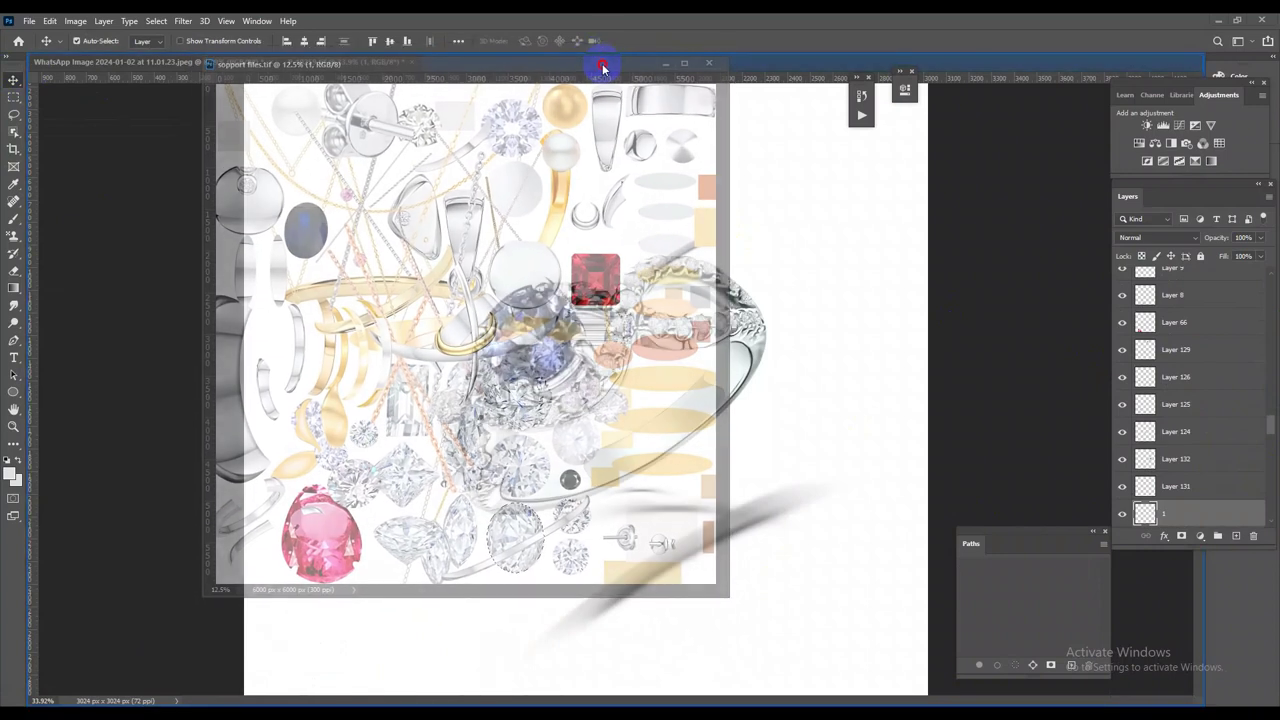
left_click_drag(341, 199, 347, 68)
left_click(338, 63)
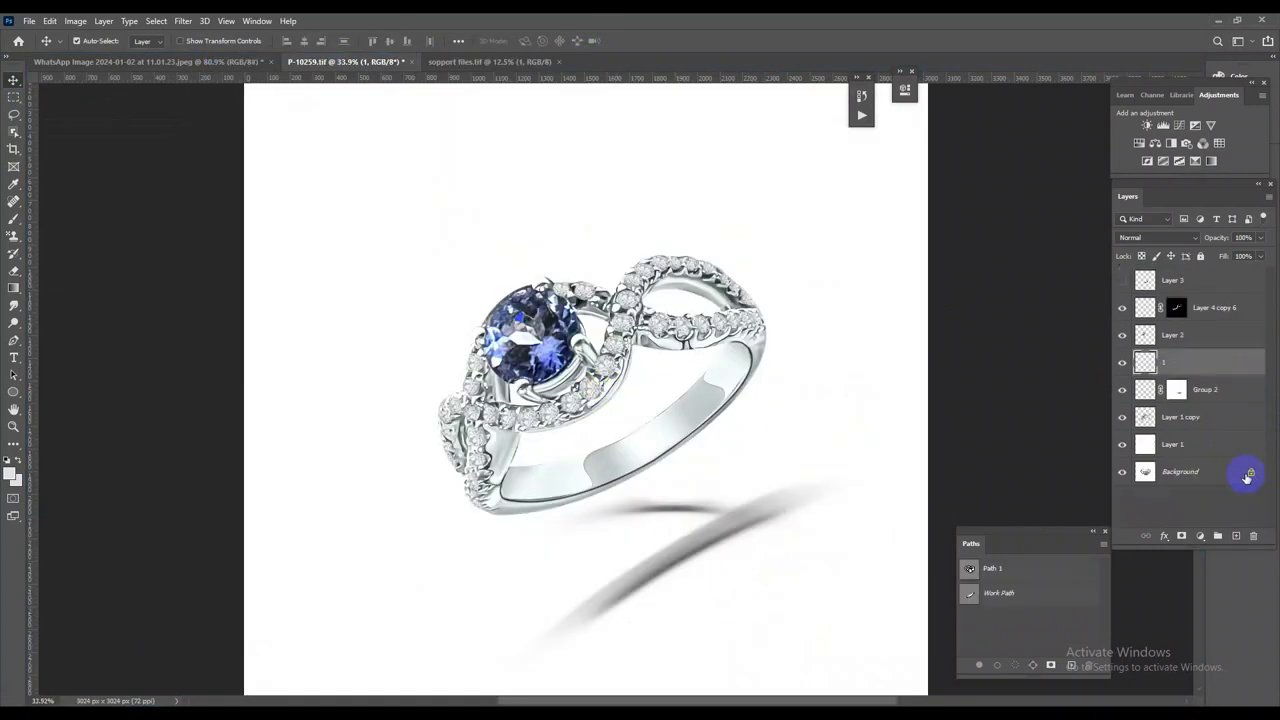
Delete the old Group 2 and move the new shadow layer below Layer 1 copy
left_click(1234, 397)
key("Delete")
left_click_drag(982, 460, 765, 533)
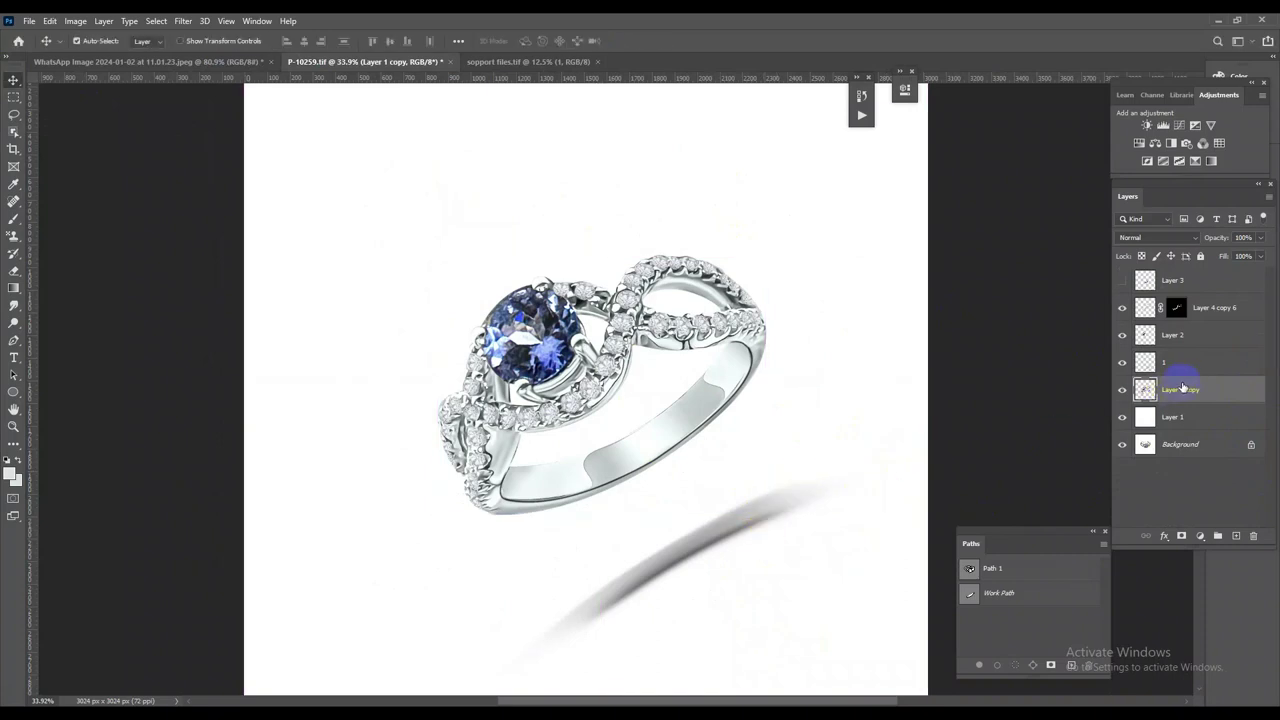
left_click_drag(1192, 395, 1200, 410)
Scale the shadow to about three quarters, tilt it under the band, and commit
key("ctrl+t")
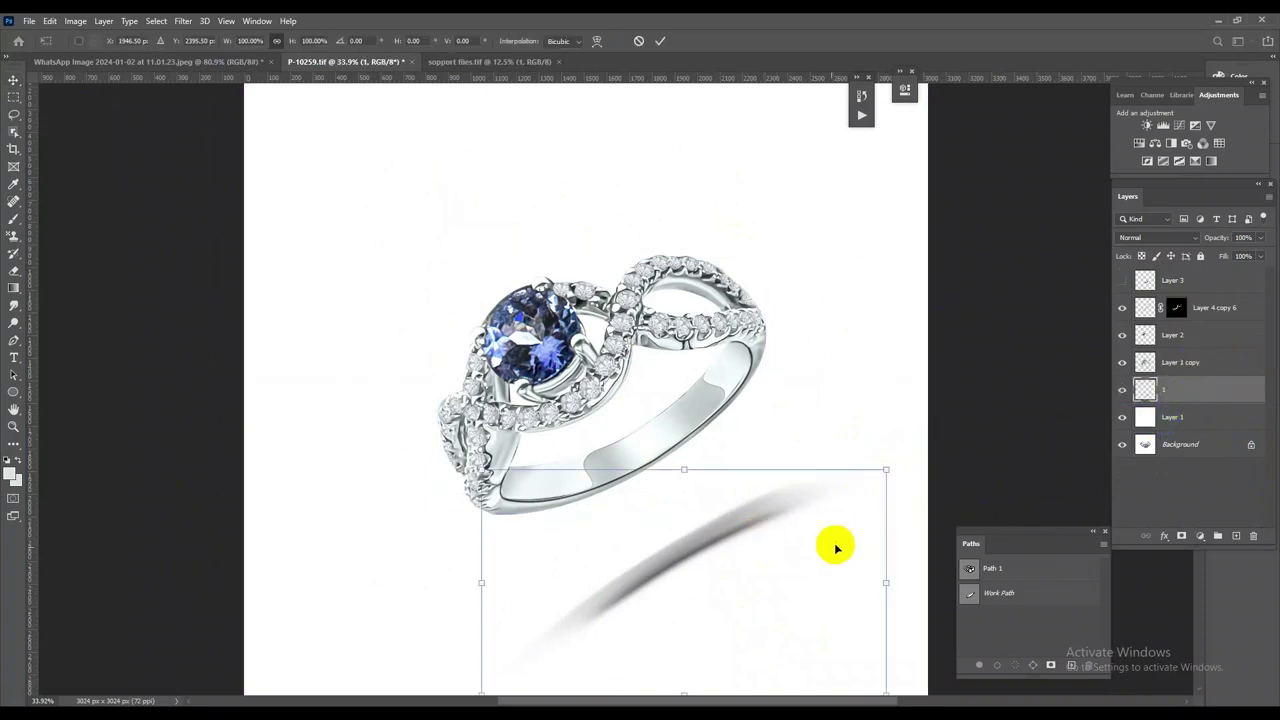
left_click_drag(834, 542, 755, 479)
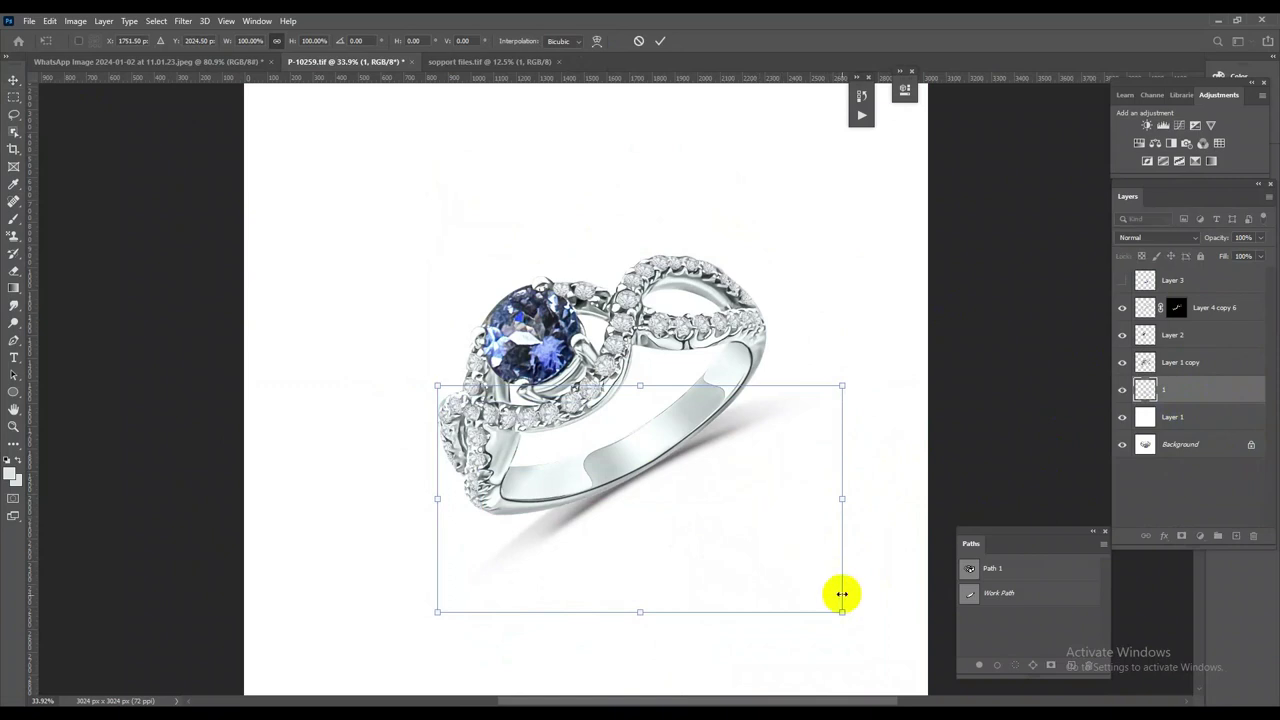
left_click_drag(842, 612, 796, 589)
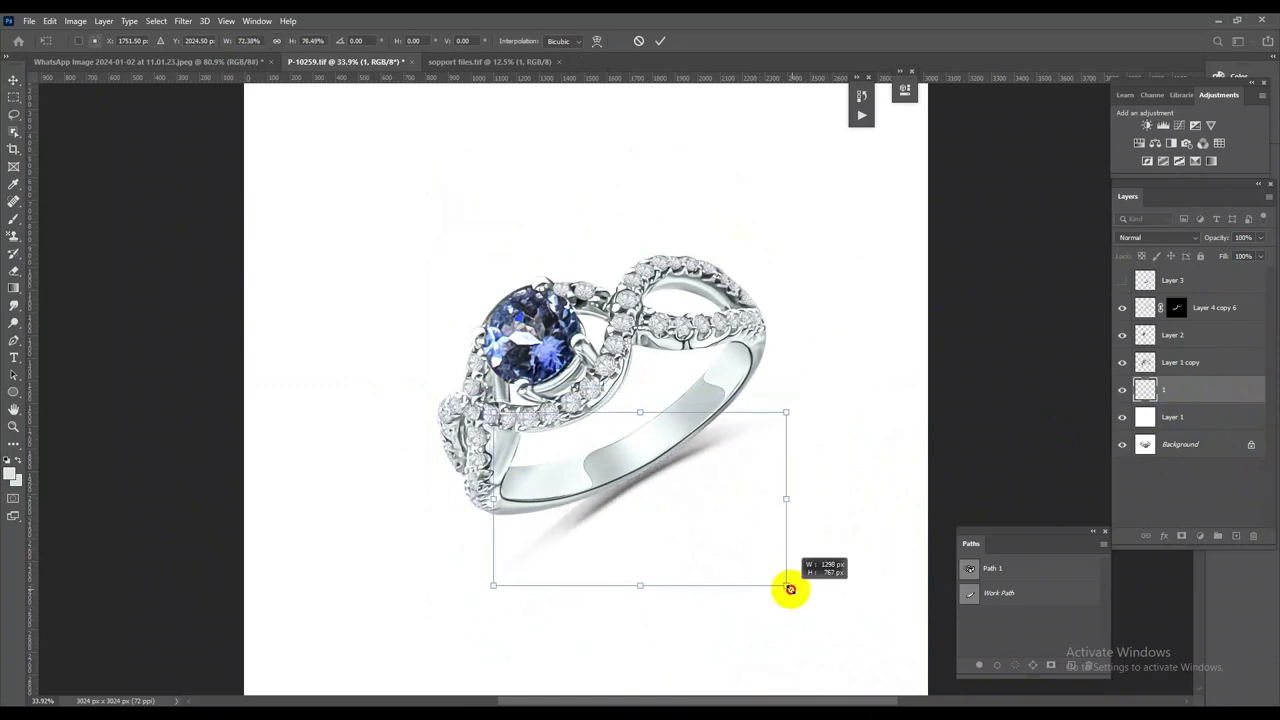
left_click_drag(737, 557, 733, 560)
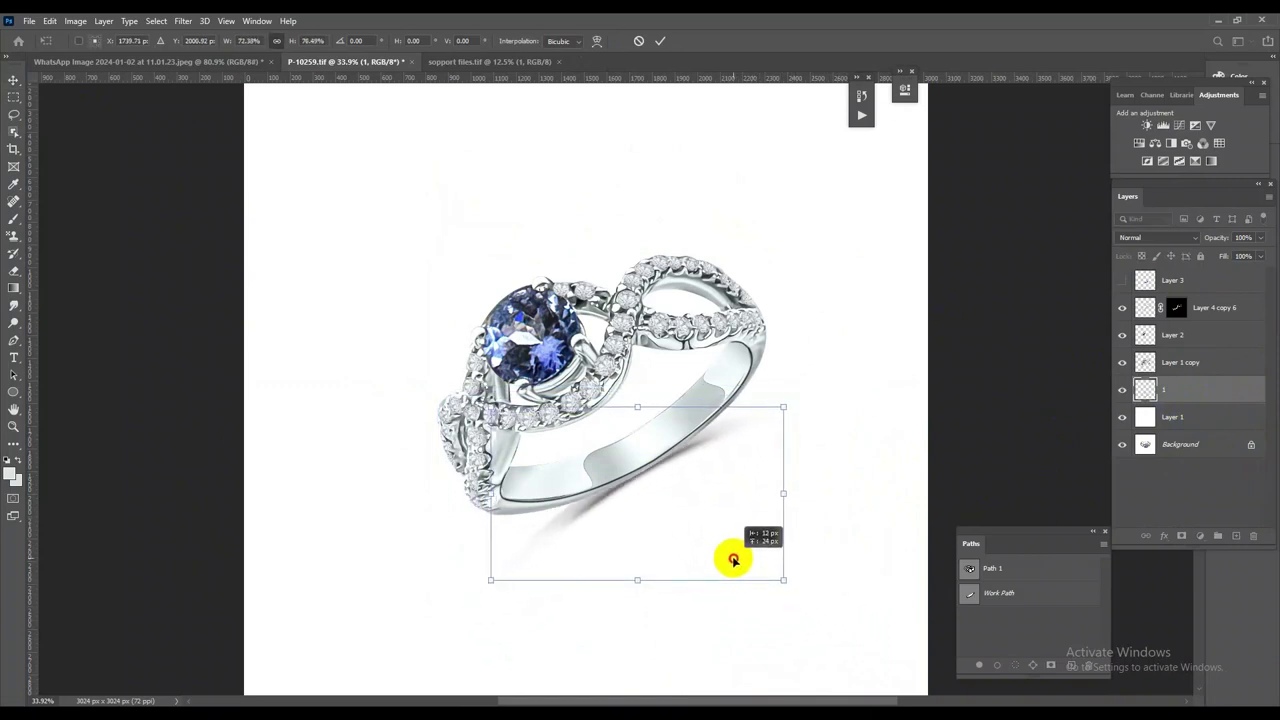
left_click_drag(864, 543, 868, 557)
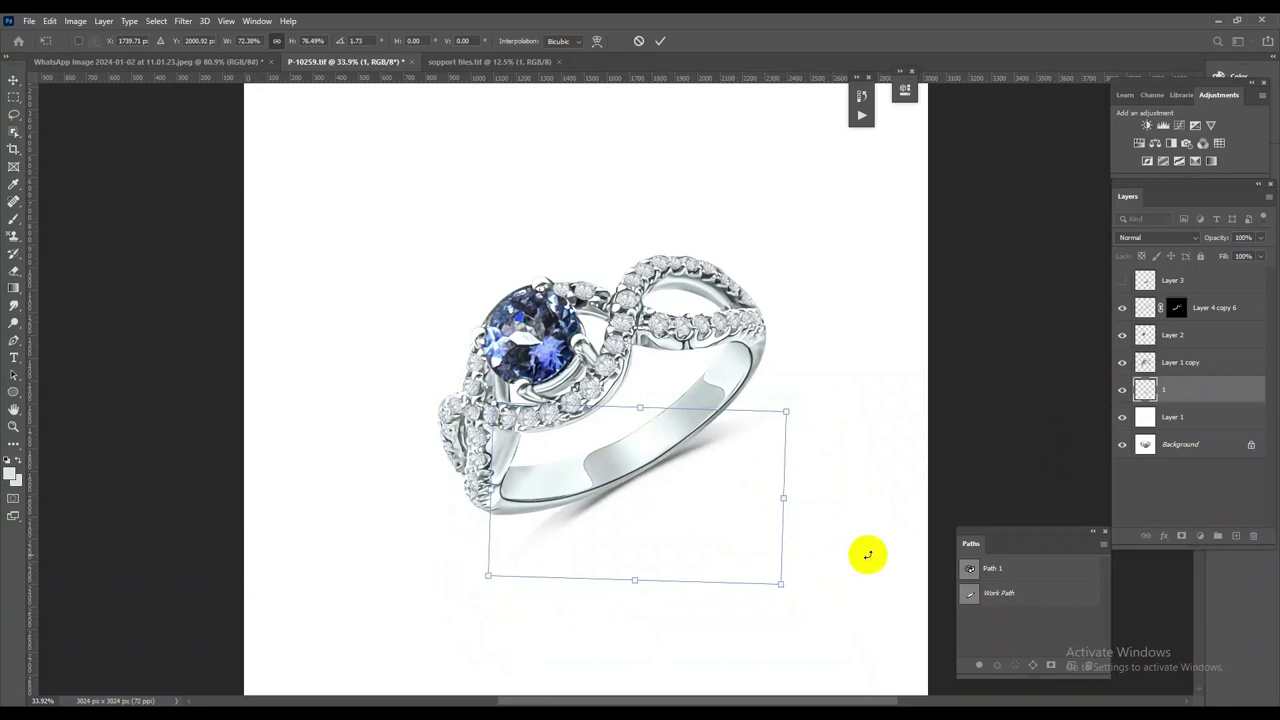
key("Return")
scroll(731, 466, "up", 5)
mouse_move(557, 476)
left_mouse_down()
mouse_move(689, 503)
mouse_move(609, 366)
mouse_move(650, 392)
left_mouse_up()
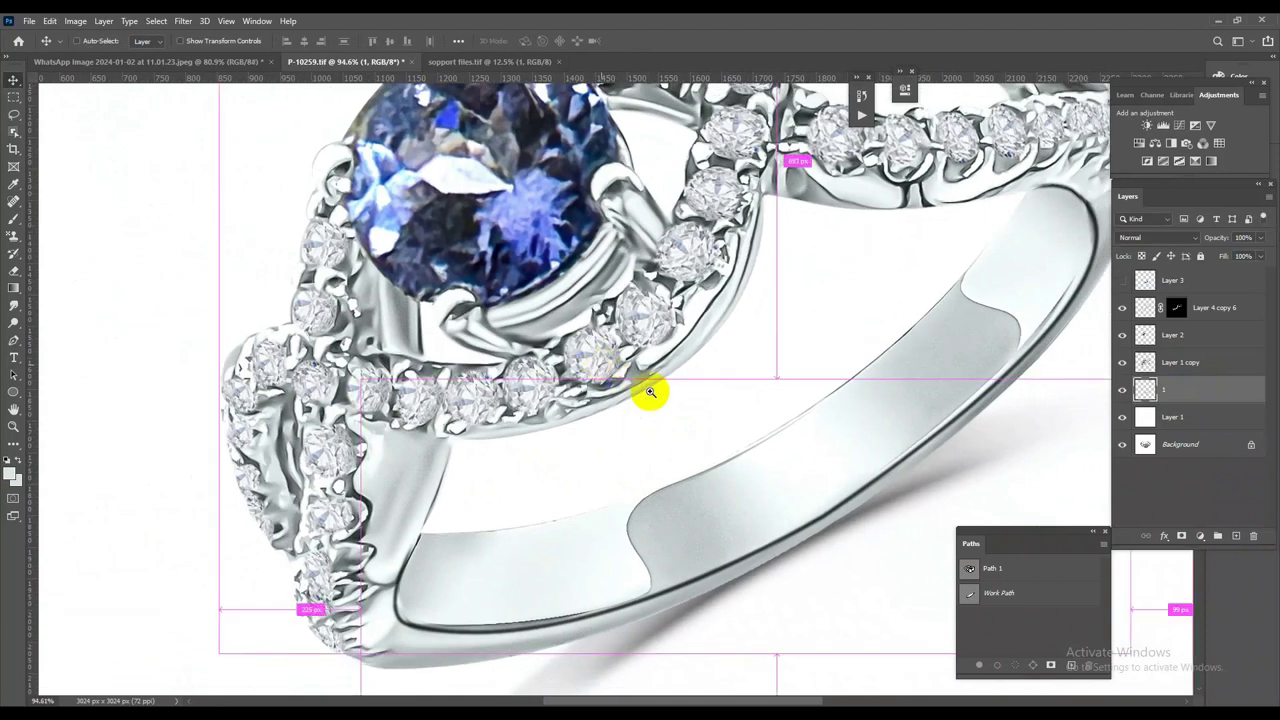
Load the Layer 1 copy ring outline as a selection while zooming over the ring
scroll(870, 395, "down", 2)
scroll(766, 420, "down", 1)
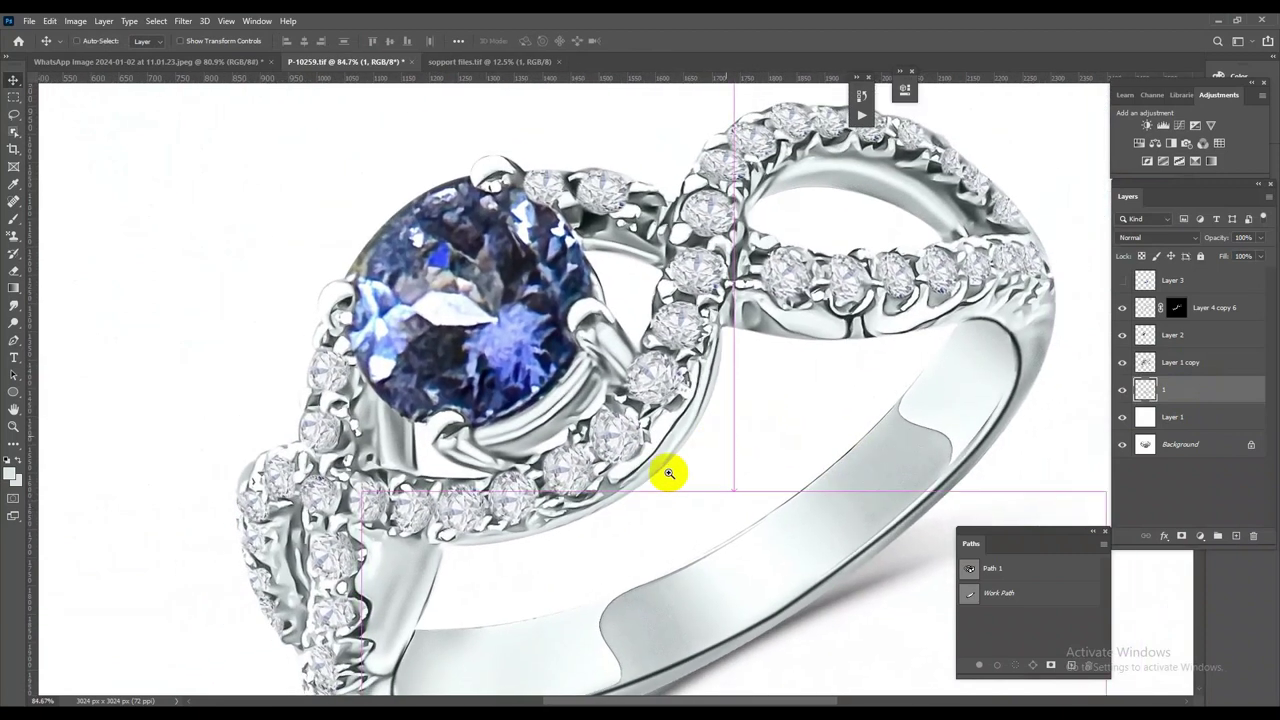
scroll(663, 466, "down", 1)
scroll(590, 455, "down", 1)
scroll(580, 474, "up", 3)
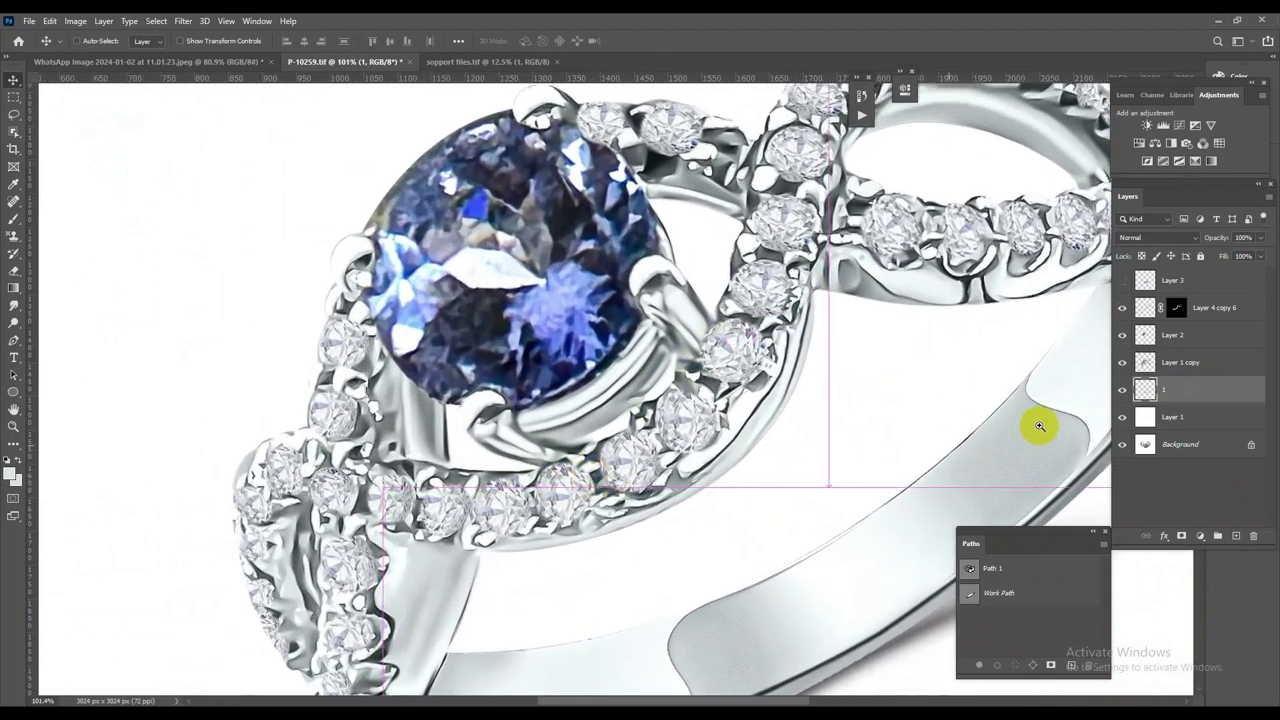
left_click(1169, 368, "ctrl")
scroll(500, 423, "up", 1)
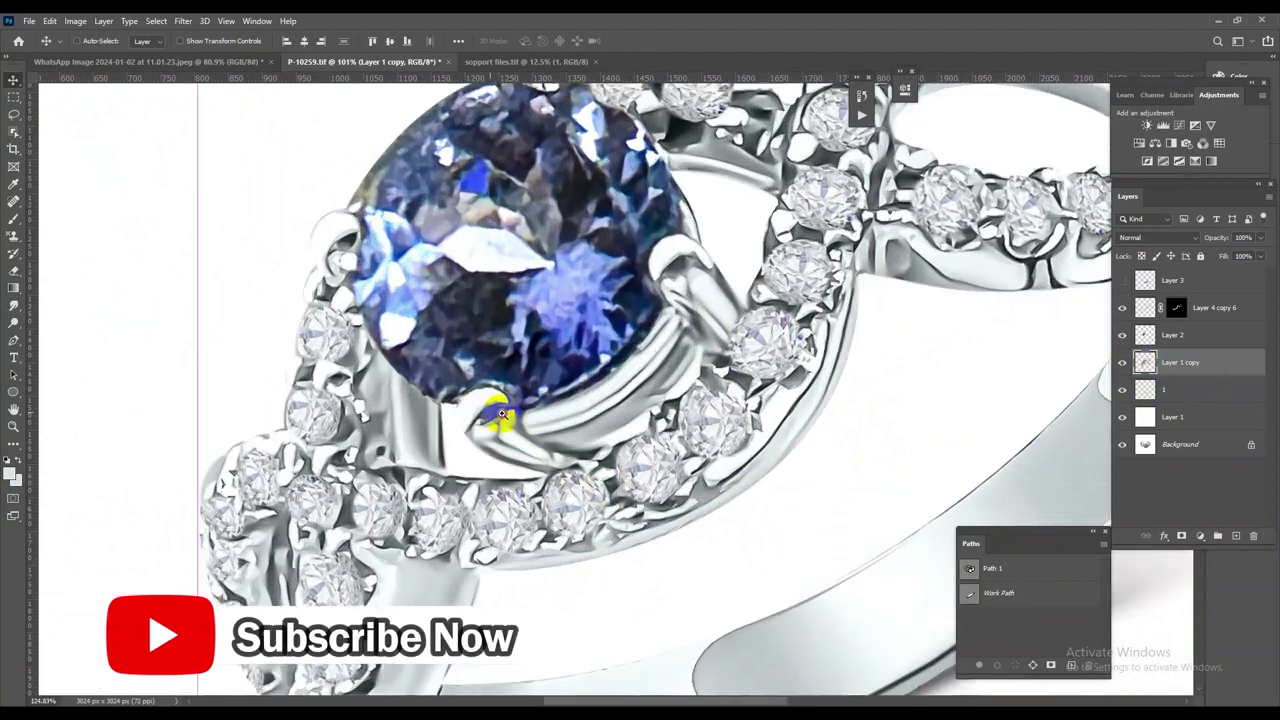
scroll(227, 455, "up", 2)
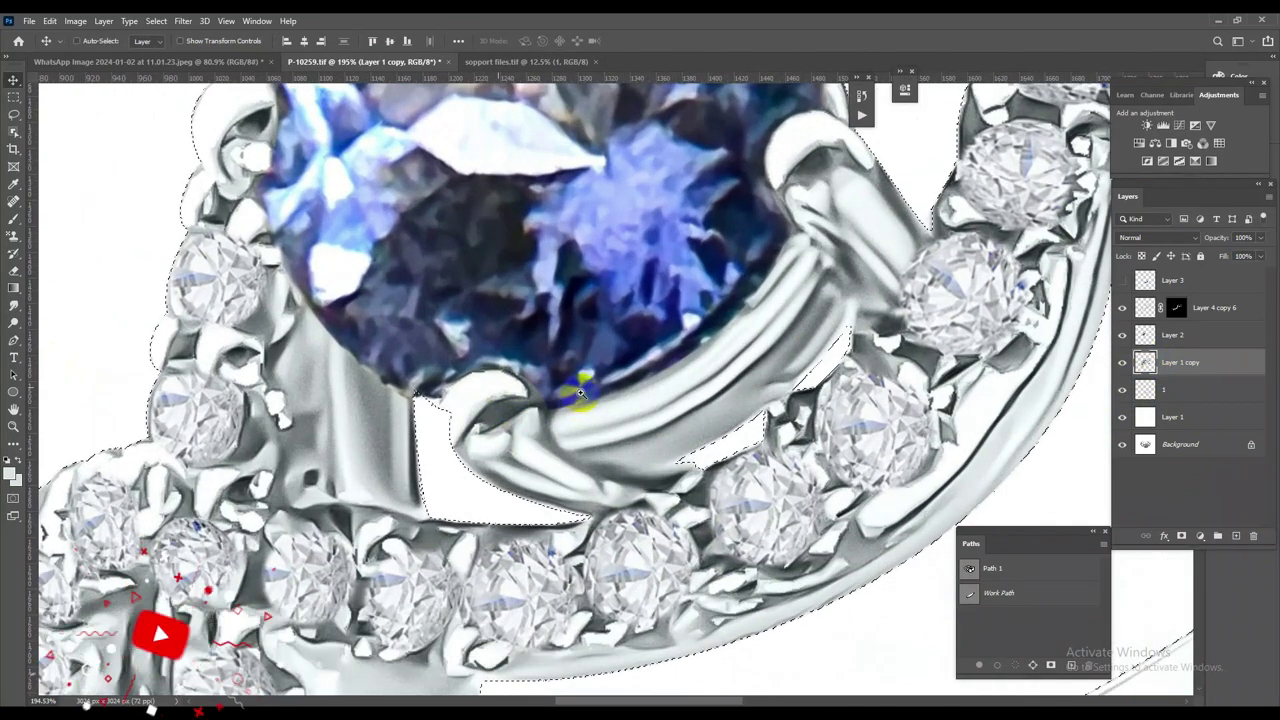
scroll(514, 328, "down", 2)
key("ctrl")
scroll(709, 365, "down", 2)
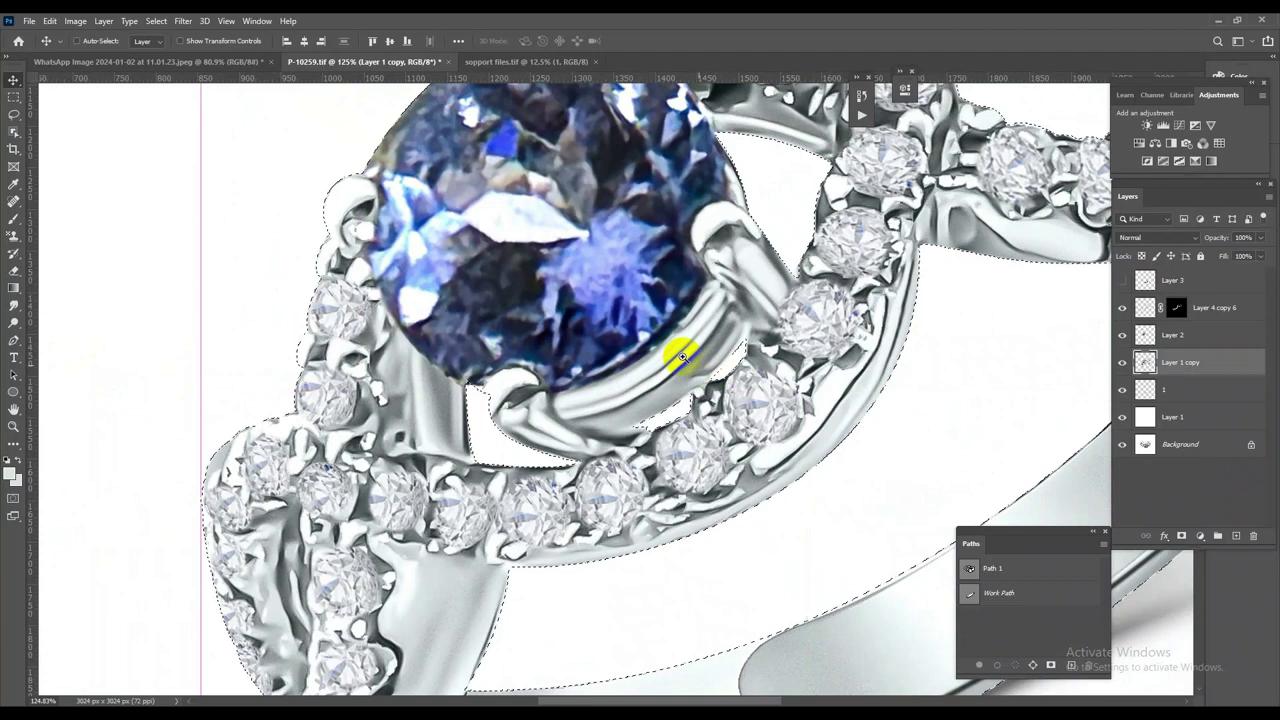
scroll(680, 349, "down", 3)
scroll(514, 329, "up", 6)
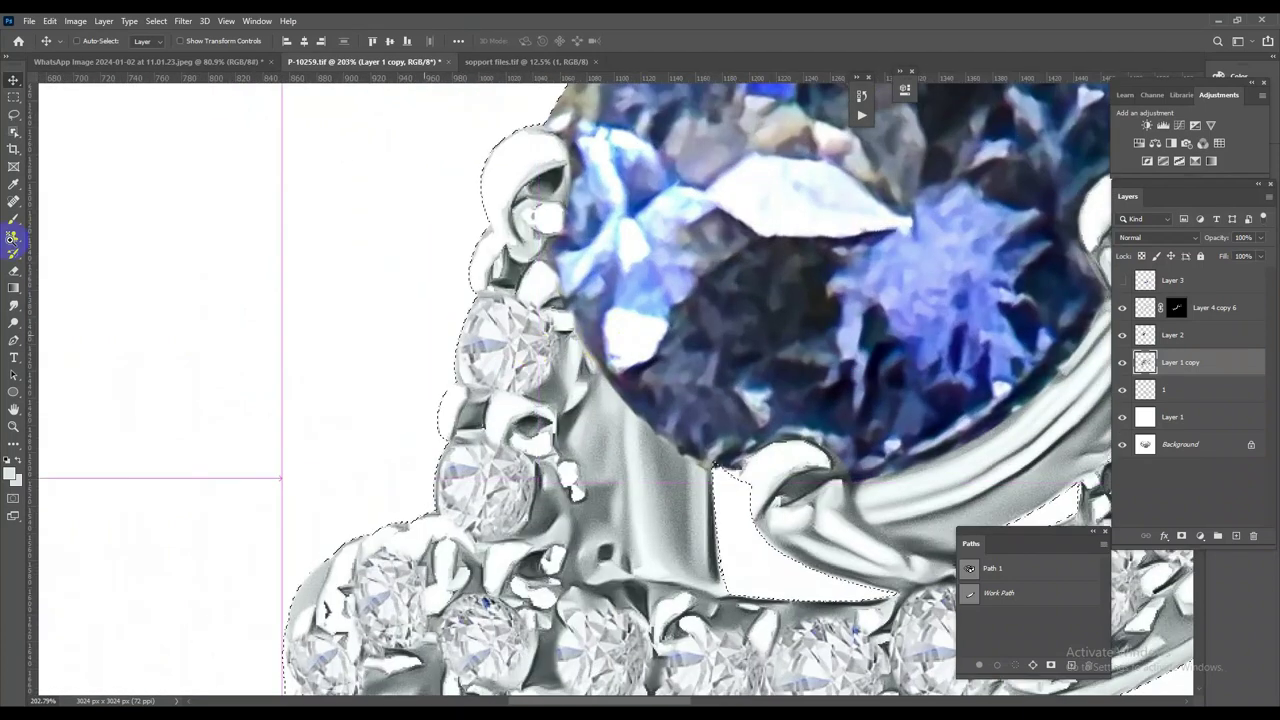
Switch to the Brush tool and zoom in and out to review the retouched ring
key("b")
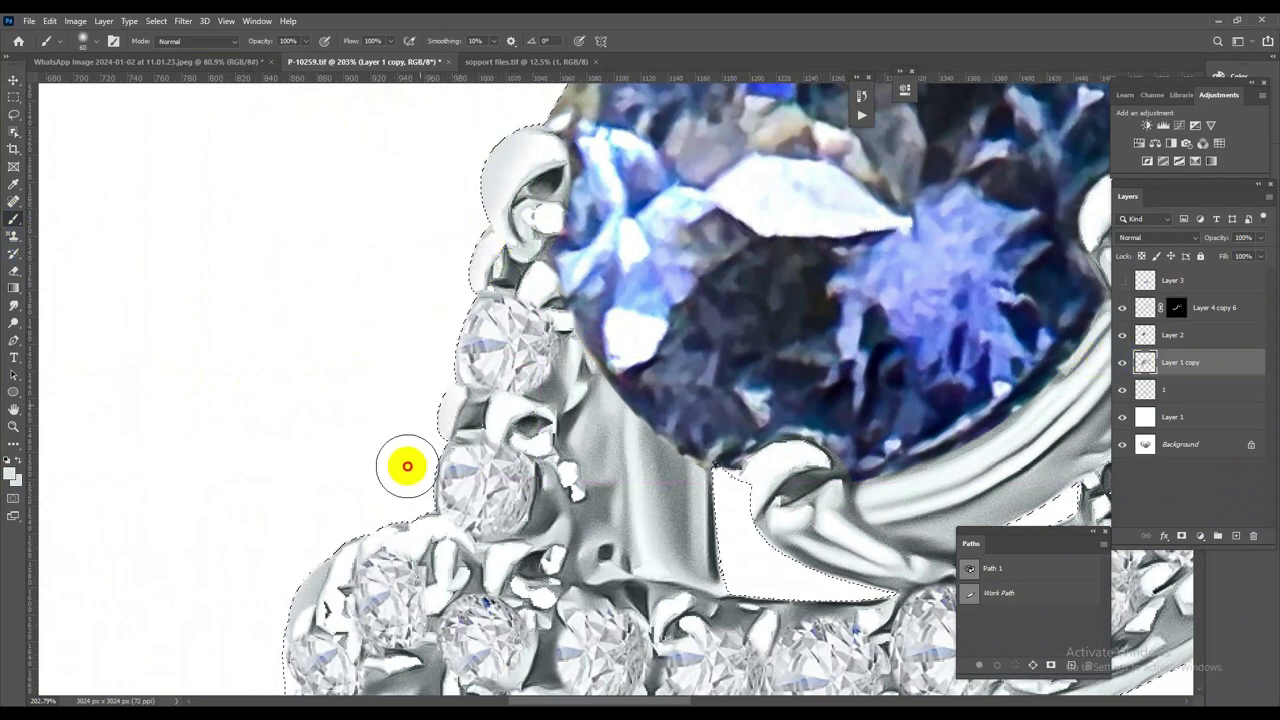
scroll(517, 500, "down", 6)
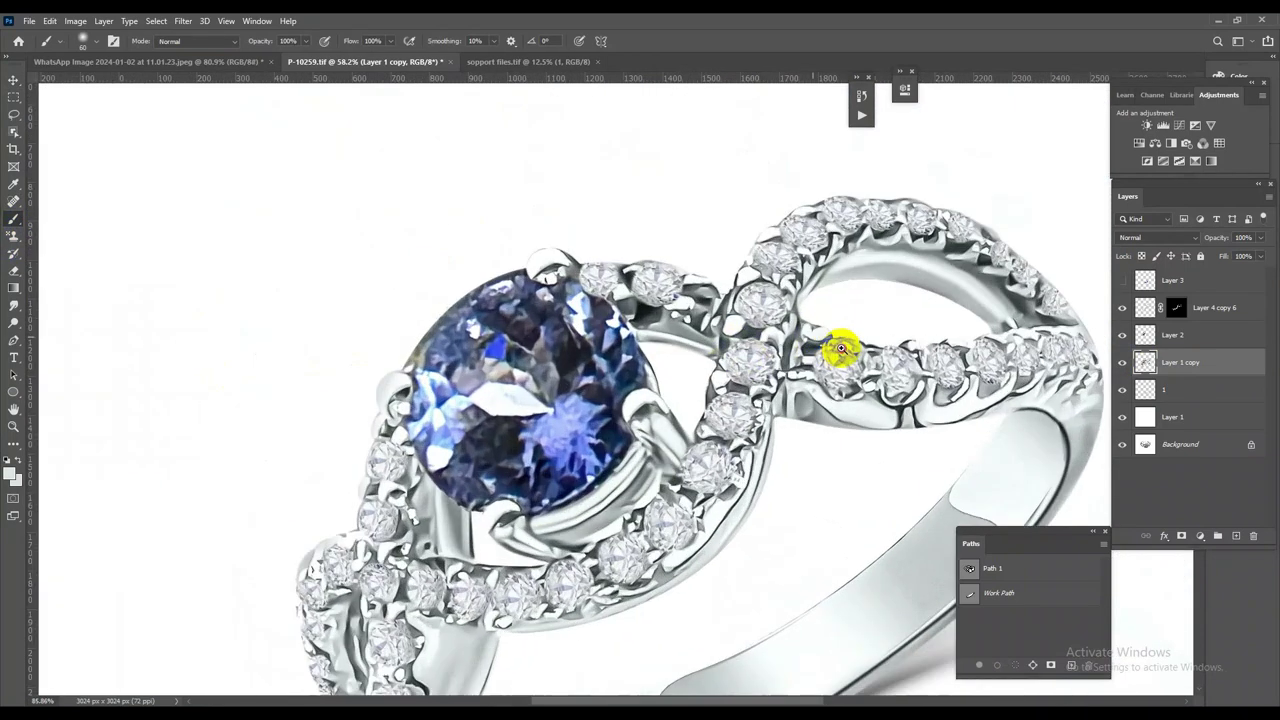
scroll(840, 348, "up", 3)
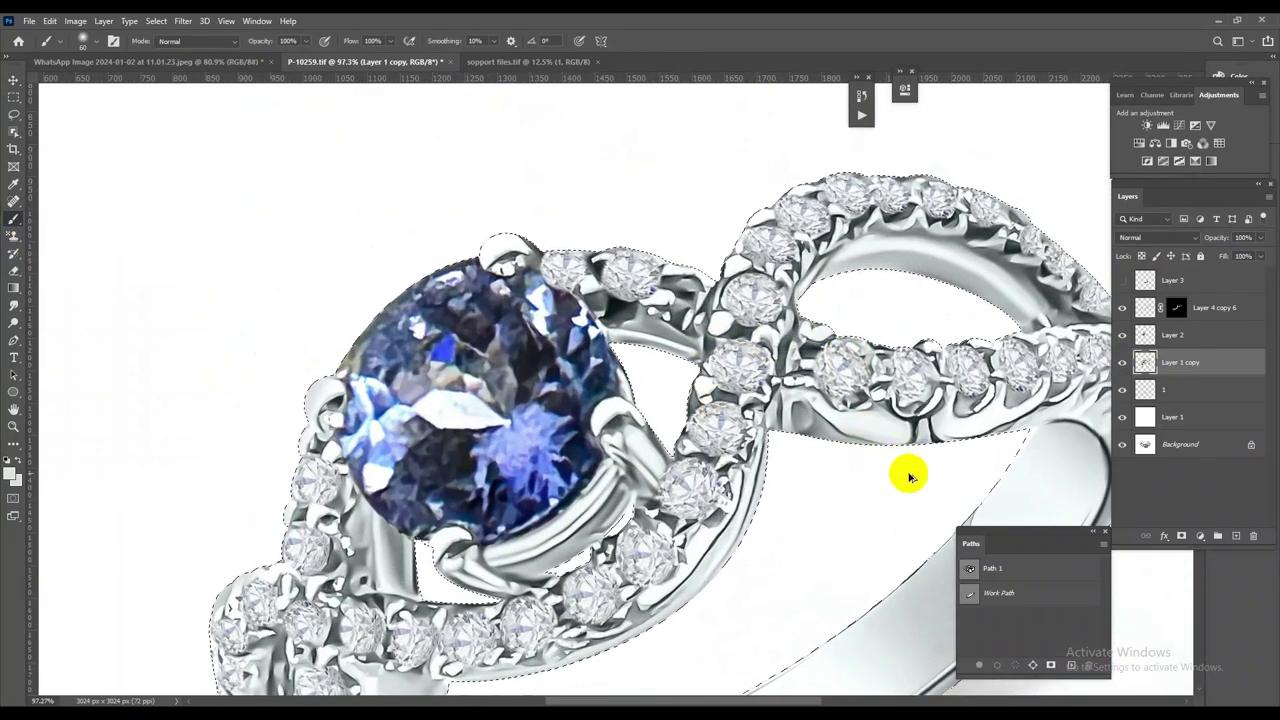
scroll(795, 344, "down", 5)
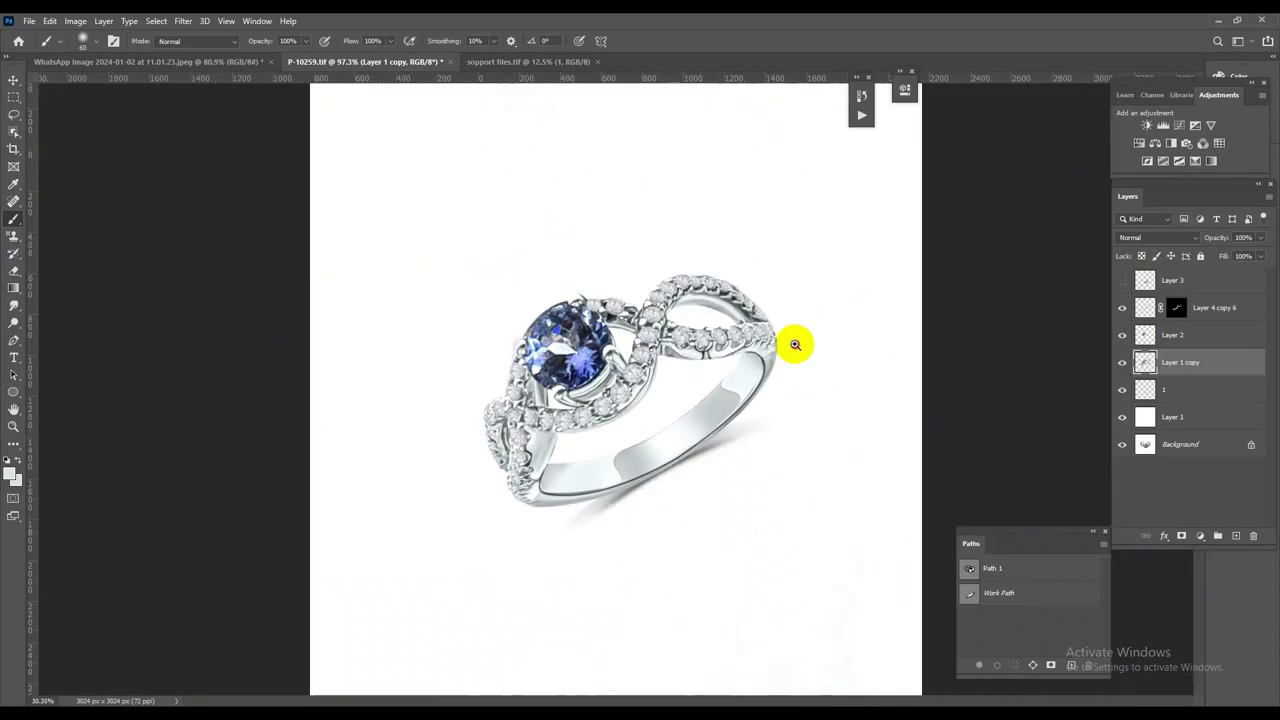
scroll(823, 447, "up", 2)
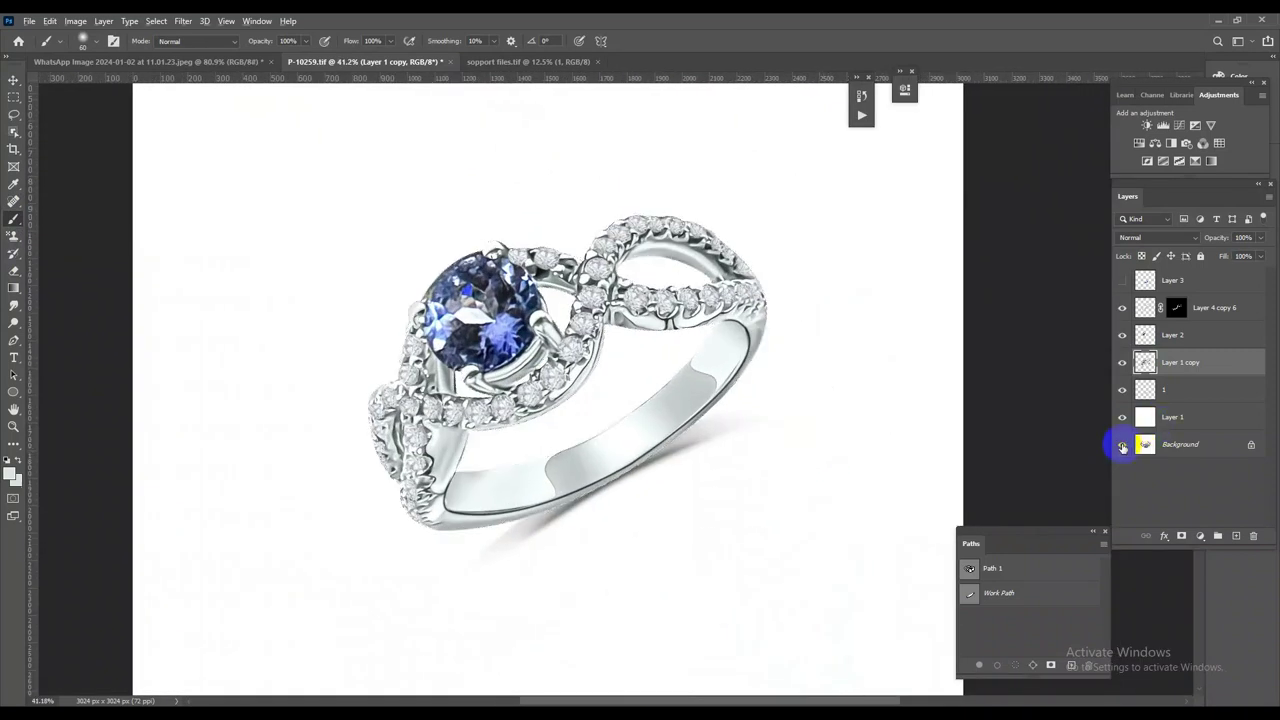
left_click(1122, 445, "alt")
left_click(1122, 446, "alt")
left_click(1122, 446, "alt")
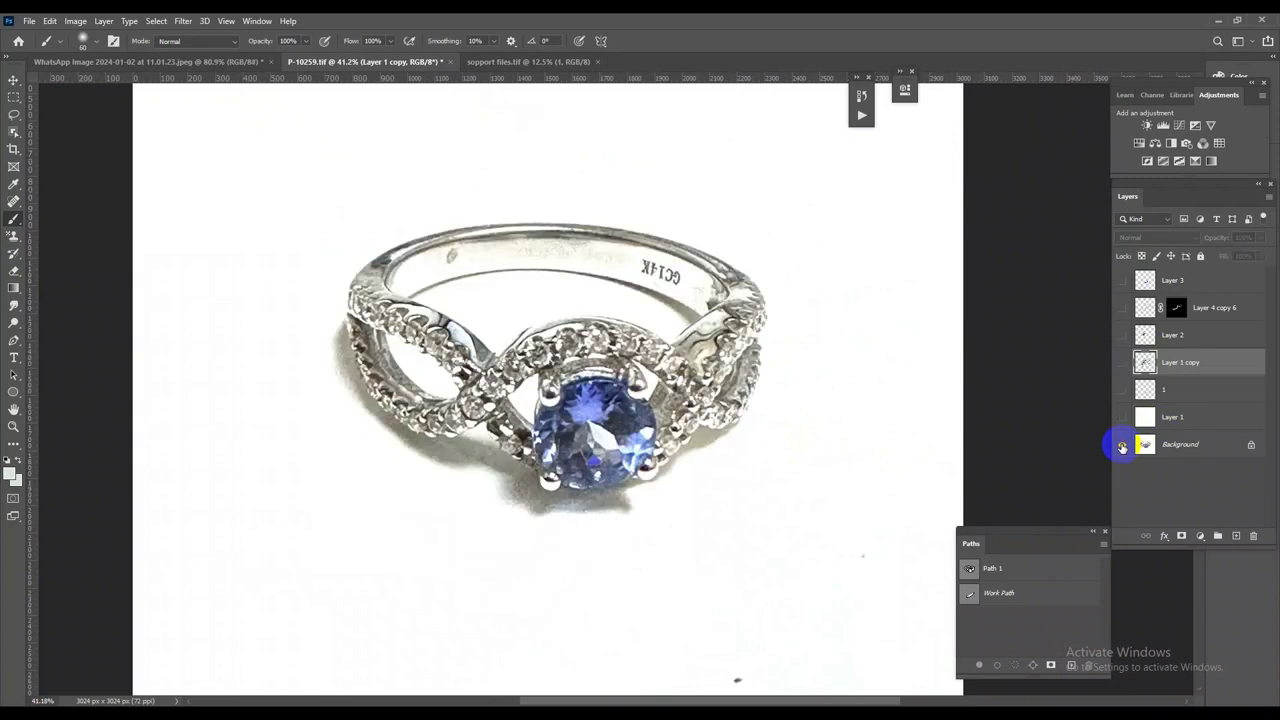
left_click(1122, 447, "alt")
left_click(1122, 447, "alt")
left_click(1122, 447, "alt")
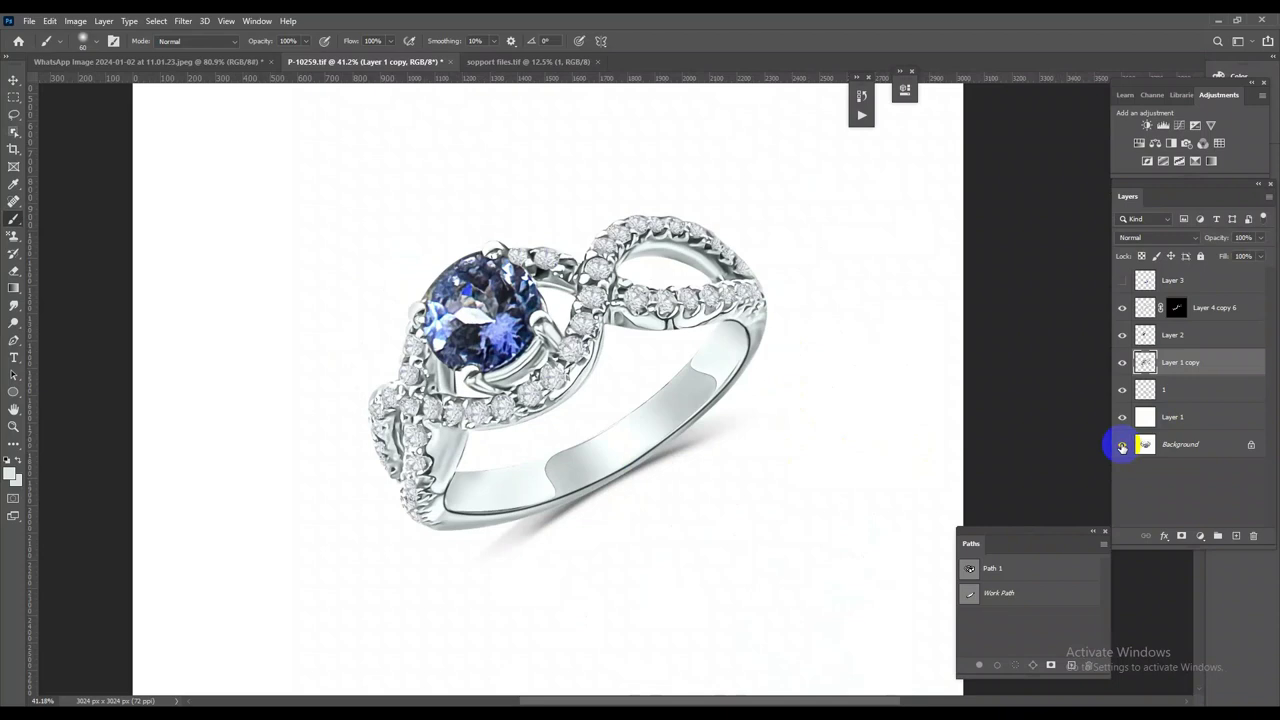
left_click(1122, 447, "alt")
left_click(1122, 447, "alt")
Load the ring outline from Layer 1 copy, enlarge the brush, and pan along the band
mouse_move(471, 443)
left_mouse_down()
mouse_move(640, 461)
mouse_move(651, 509)
mouse_move(1138, 433)
left_mouse_up()
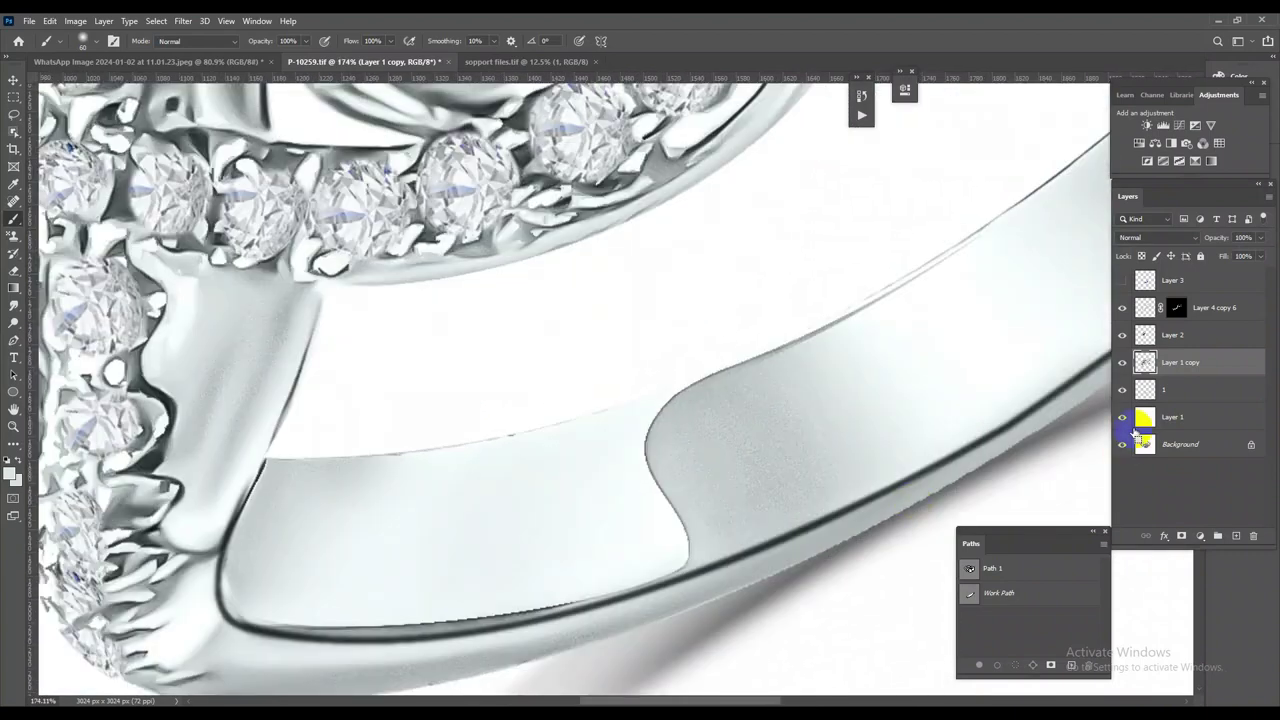
left_click(1146, 364, "ctrl")
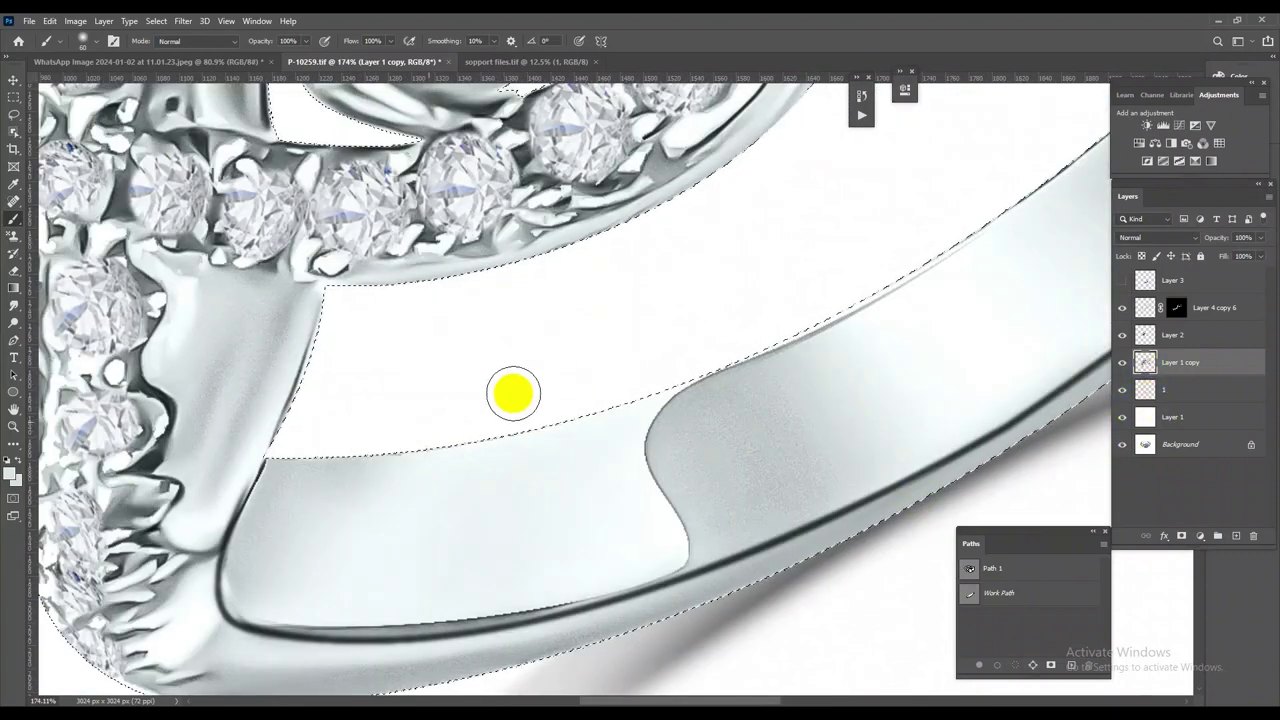
right_click(517, 410, "alt")
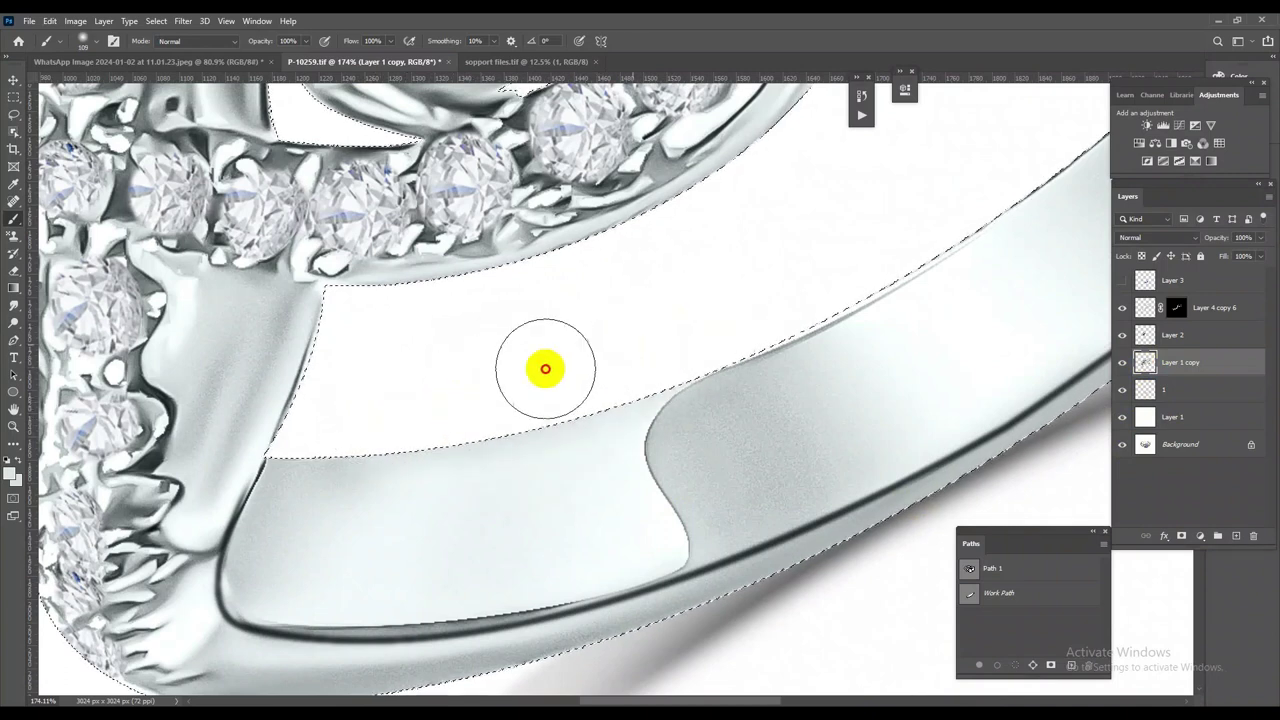
left_click_drag(354, 397, 489, 448)
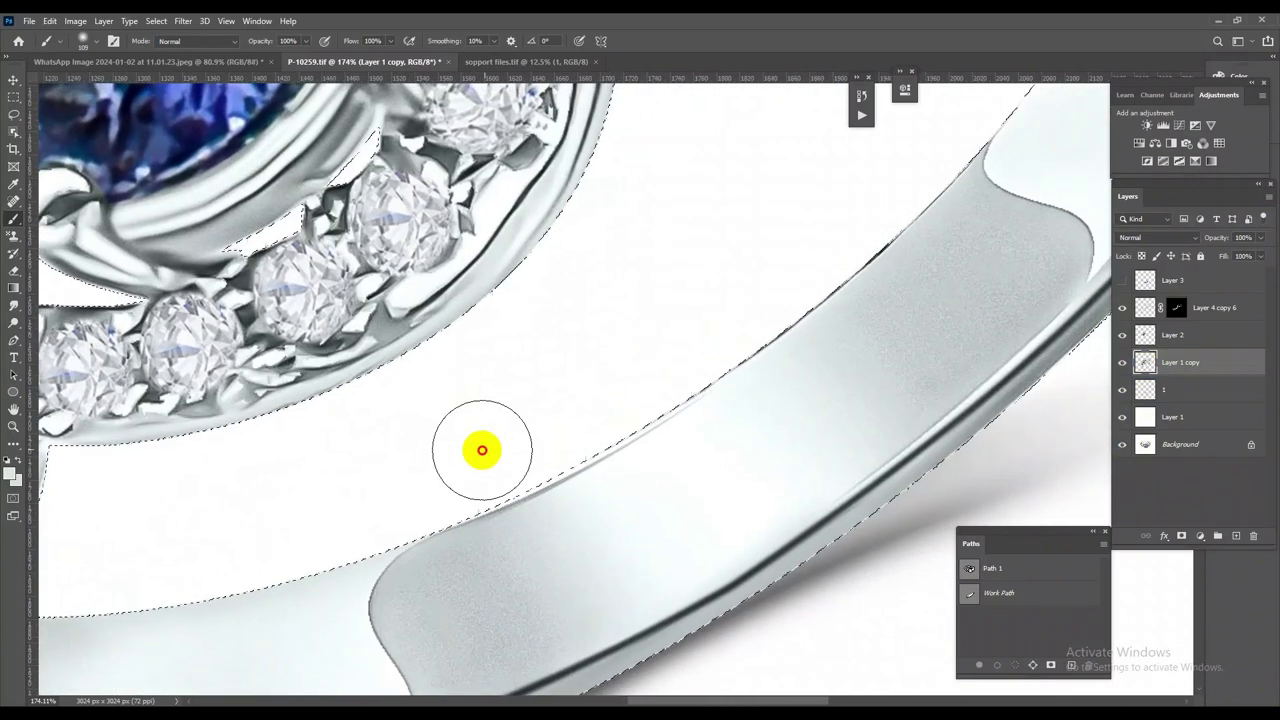
left_click_drag(749, 306, 686, 386)
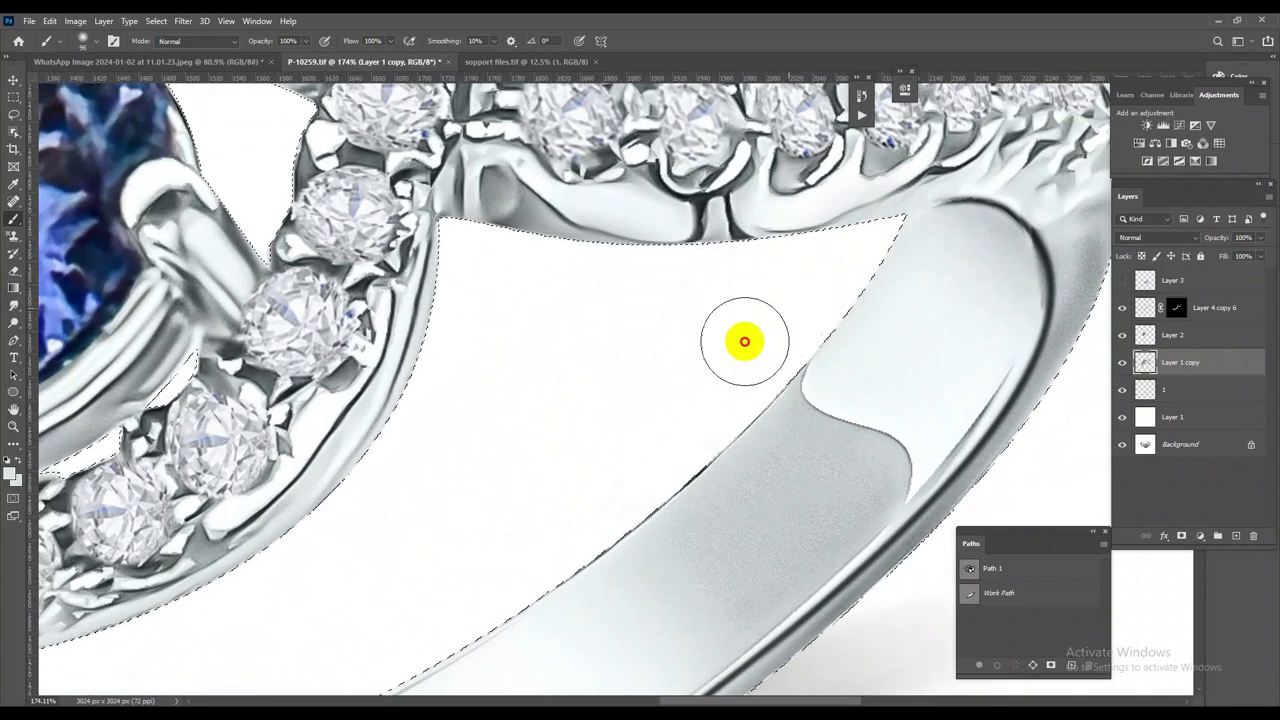
left_click_drag(491, 549, 820, 334)
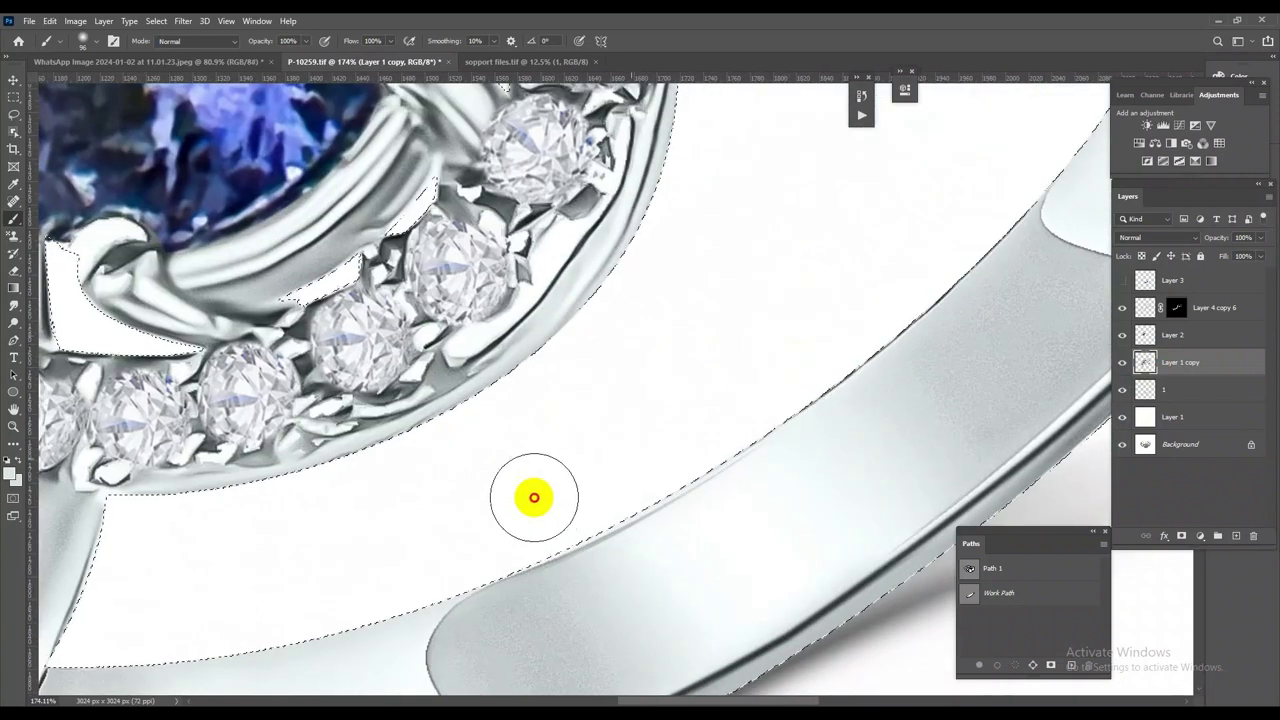
key("ctrl+0")
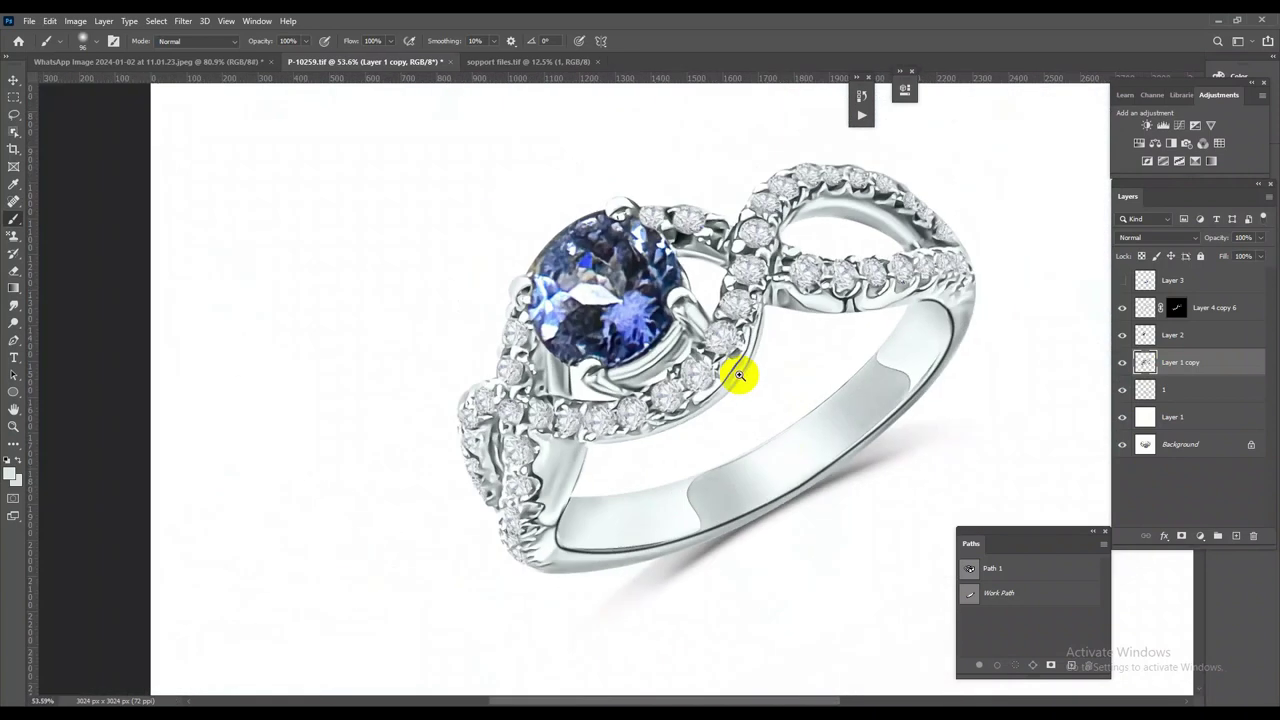
Reload the ring outline selection and enlarge the brush from 96 to 157
left_click_drag(736, 458, 1013, 434)
left_click(1145, 364, "ctrl")
right_click(634, 500, "alt")
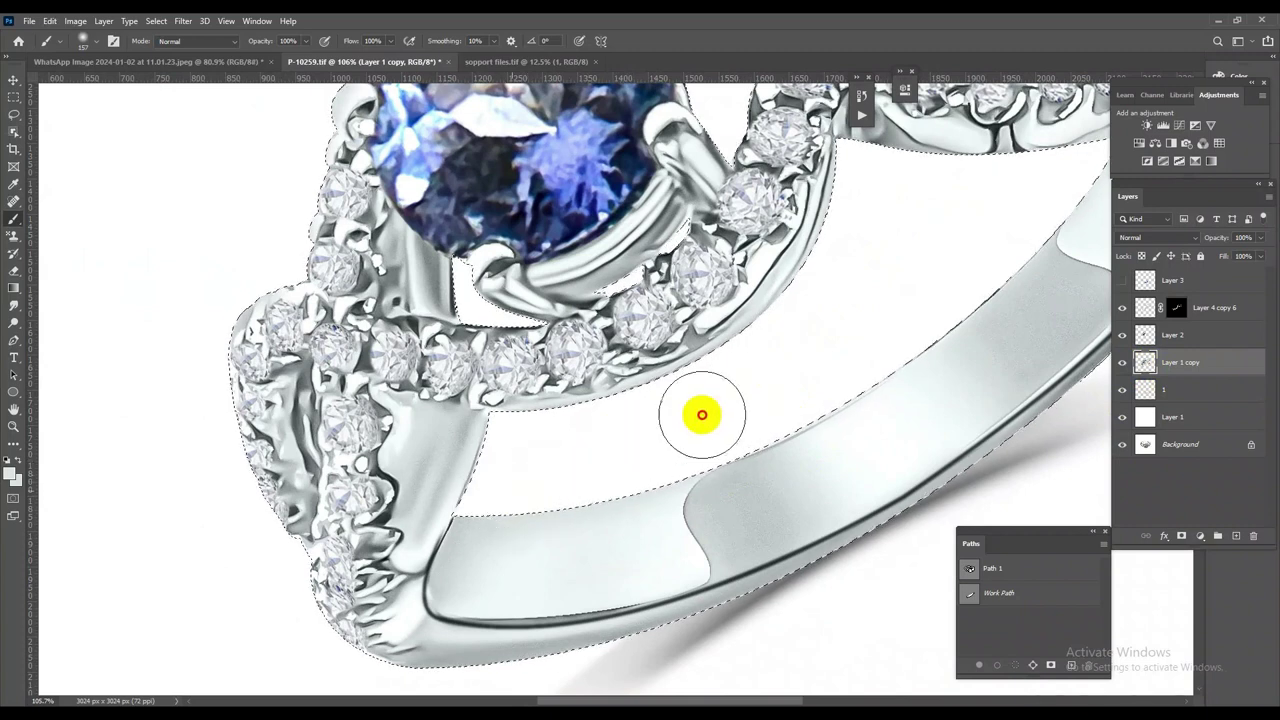
Compare the original ring photo with the retouched version several times
scroll(760, 420, "down", 3)
scroll(800, 420, "down", 5)
scroll(703, 407, "up", 1)
scroll(677, 414, "up", 2)
scroll(731, 360, "up", 2)
scroll(720, 443, "up", 2)
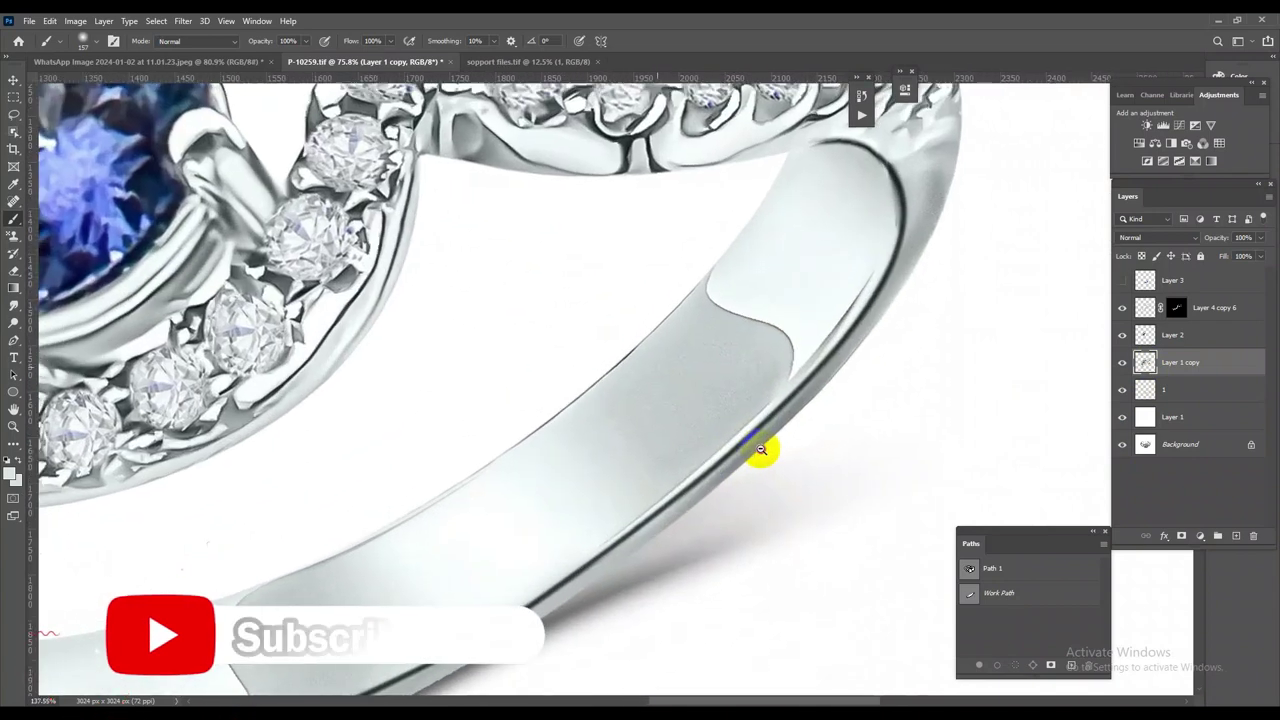
scroll(760, 450, "down", 3)
scroll(740, 420, "down", 1)
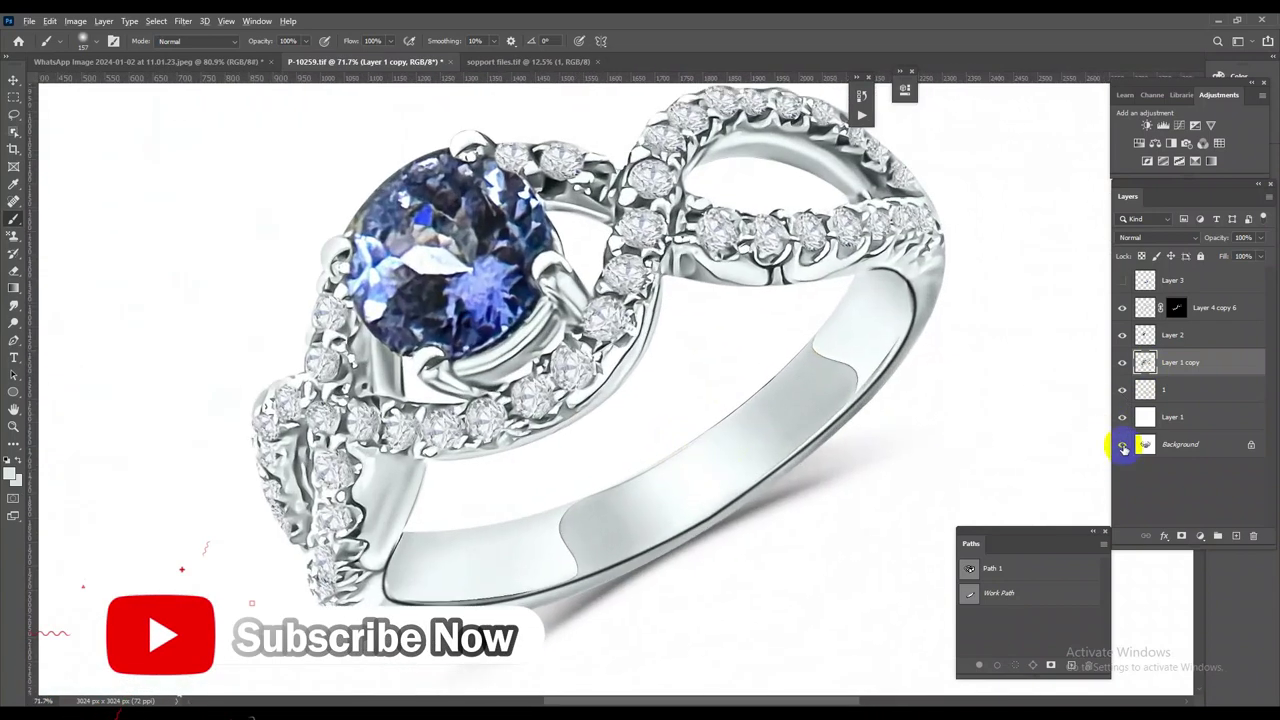
left_click(1123, 447, "alt")
left_click(1123, 447, "alt")
left_click(1123, 447, "alt")
left_click(1123, 447, "alt")
left_click(1123, 447, "alt")
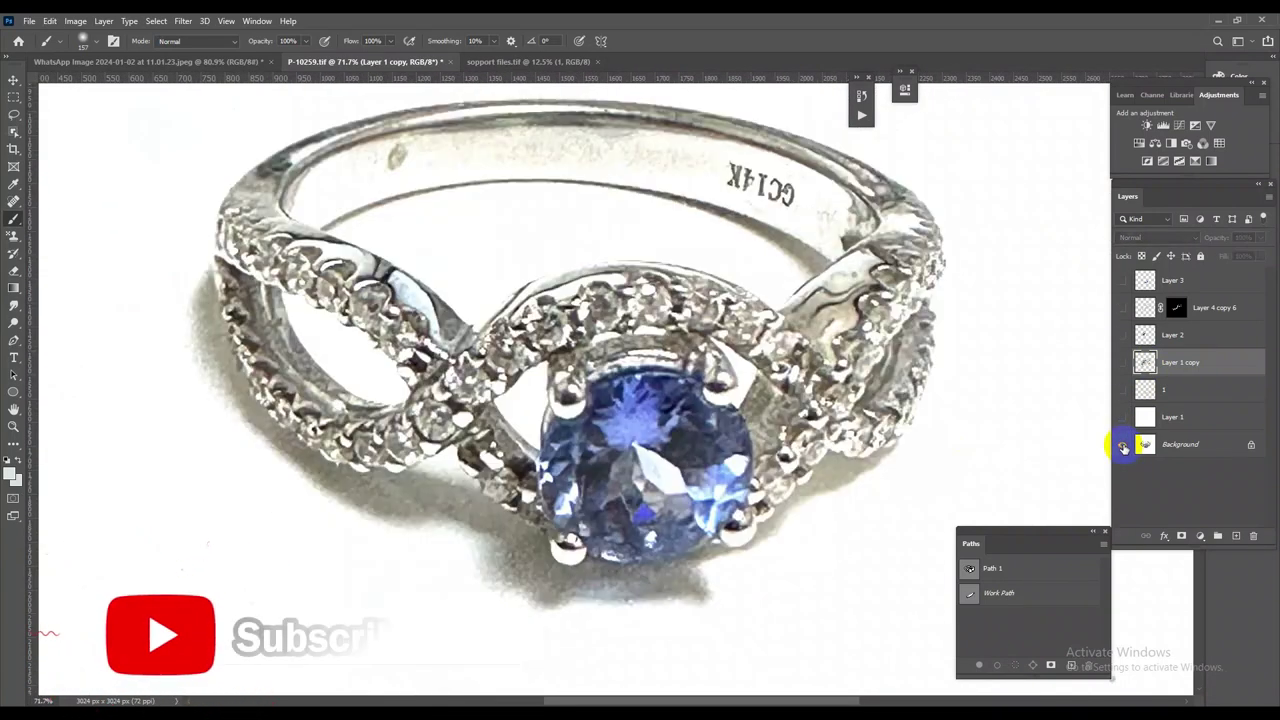
left_click(1123, 447, "alt")
left_click(1123, 447, "alt")
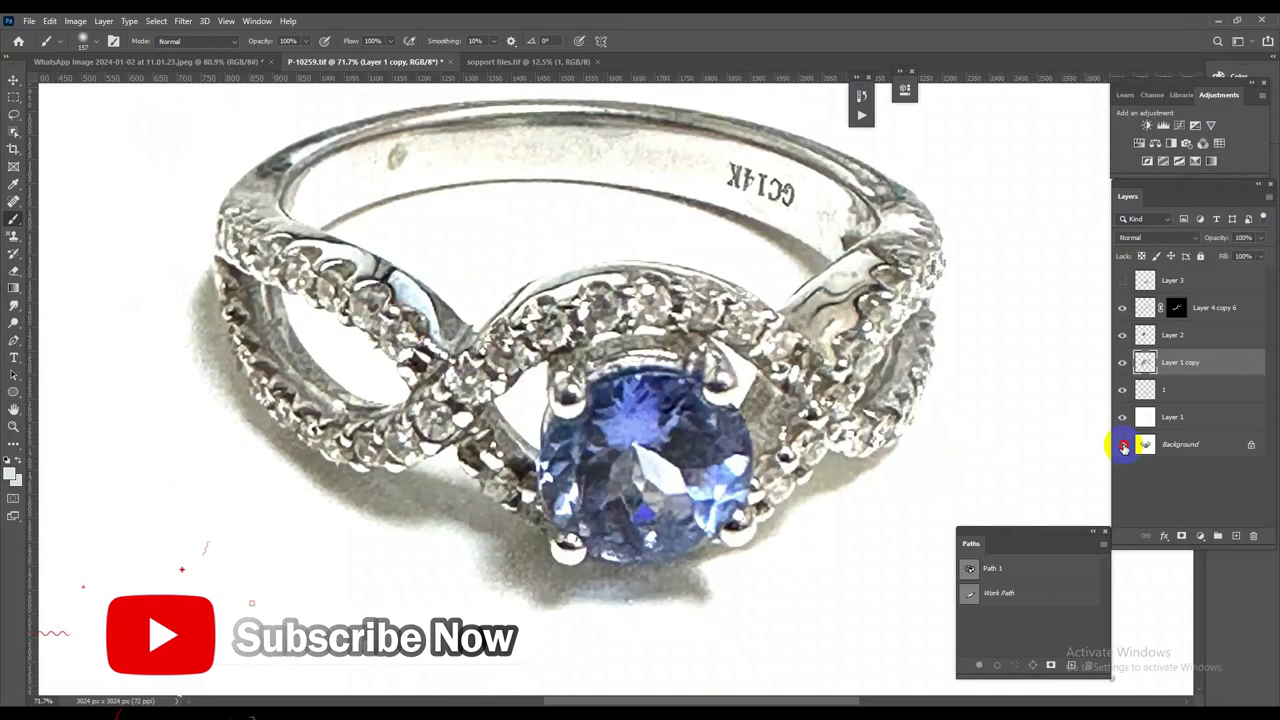
left_click(1123, 447, "alt")
scroll(942, 372, "down", 3)
Add a Levels adjustment above Layer 2 with the black input raised to 34
left_click(1168, 340)
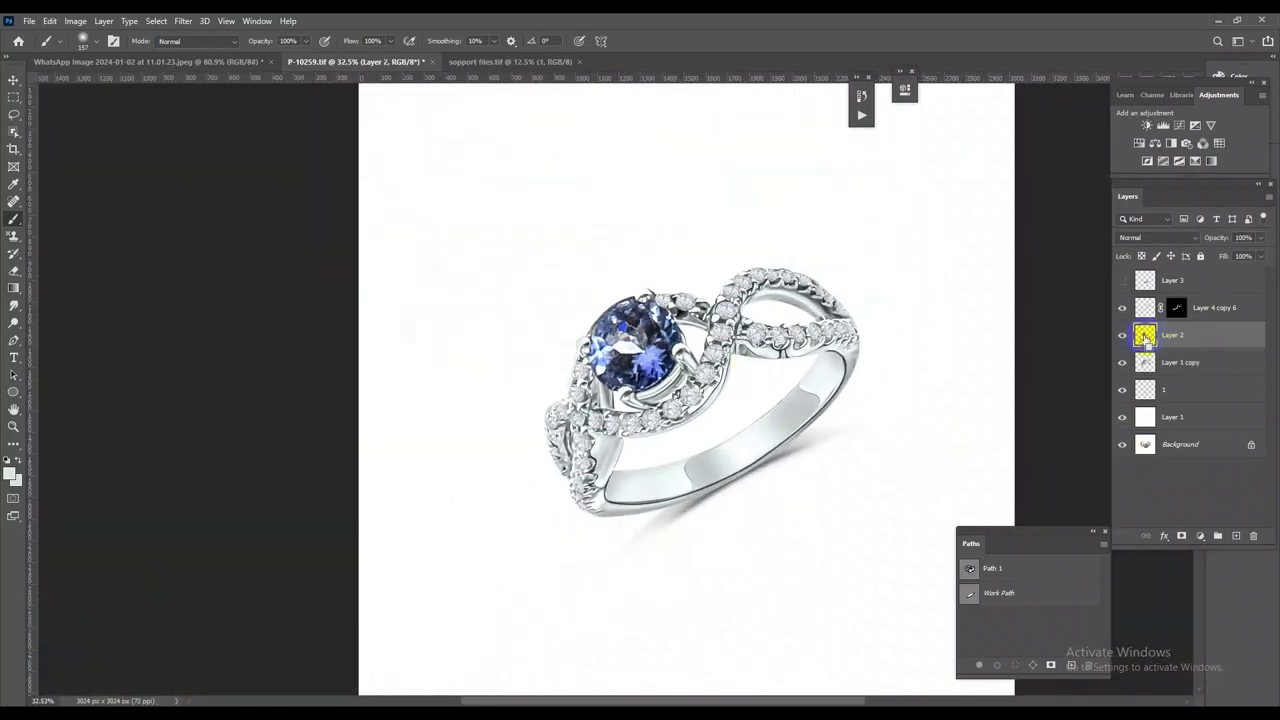
left_click(1161, 125)
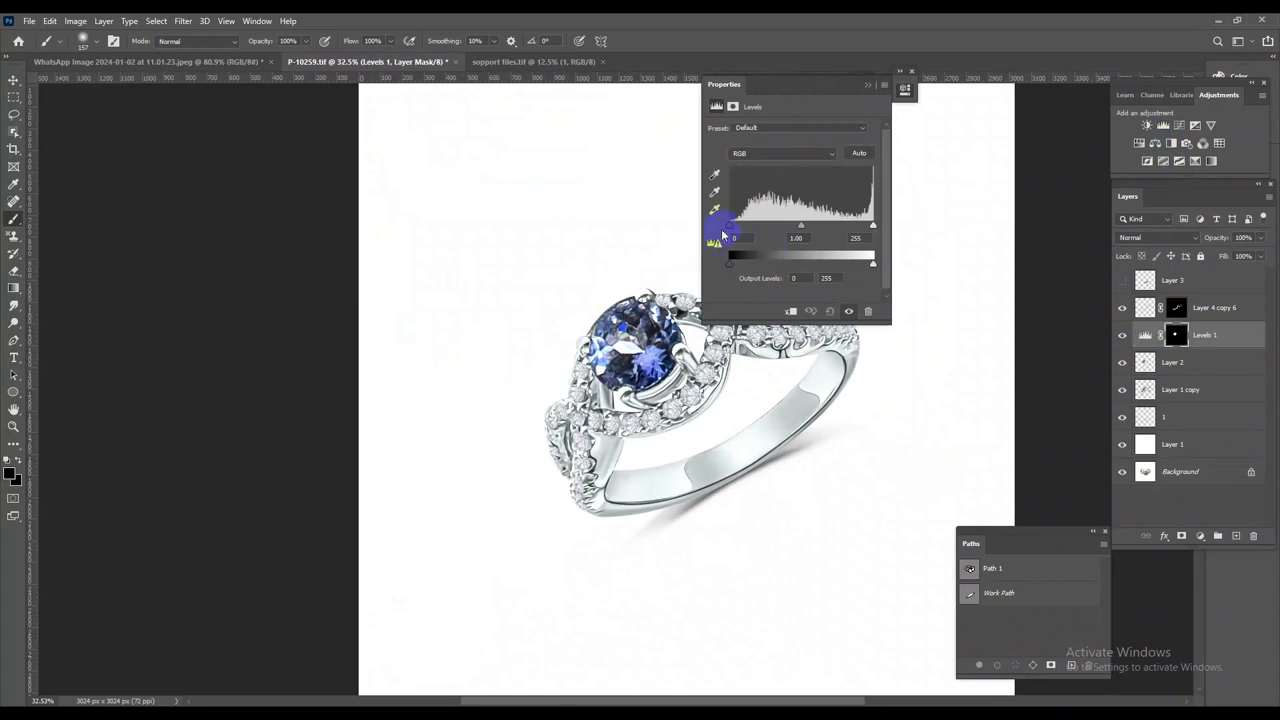
left_click_drag(735, 228, 749, 230)
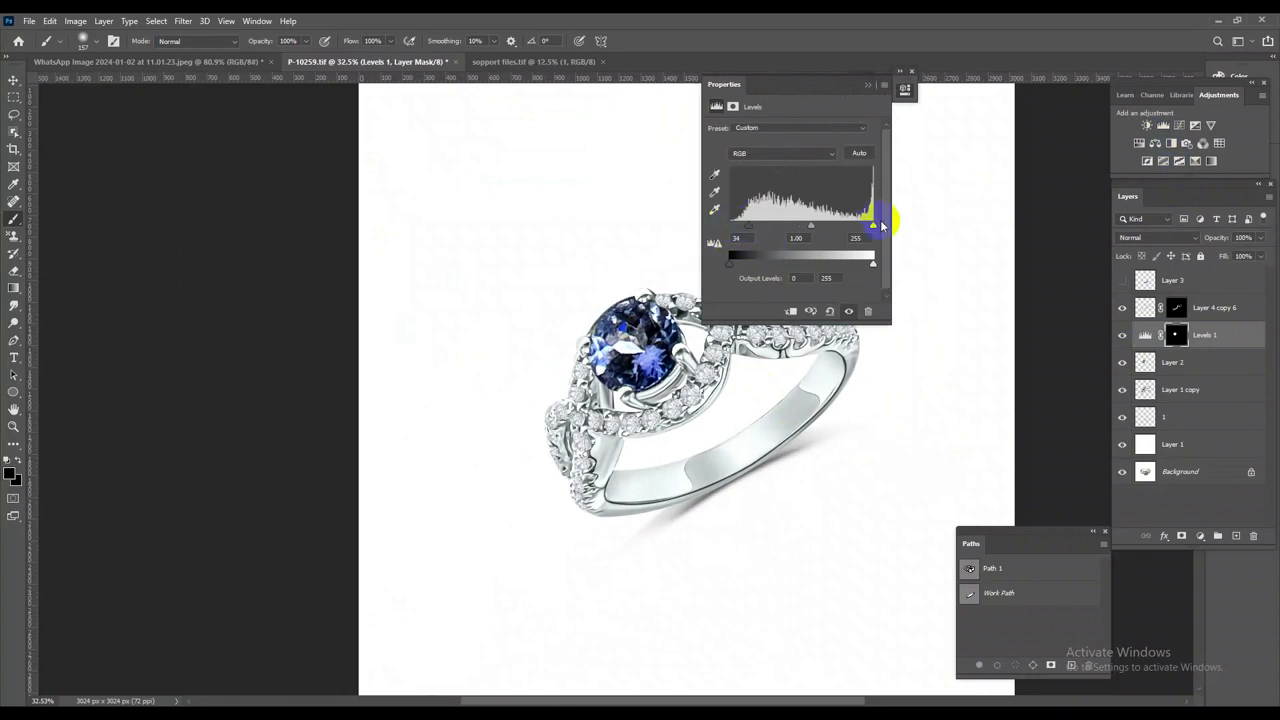
left_click(868, 84)
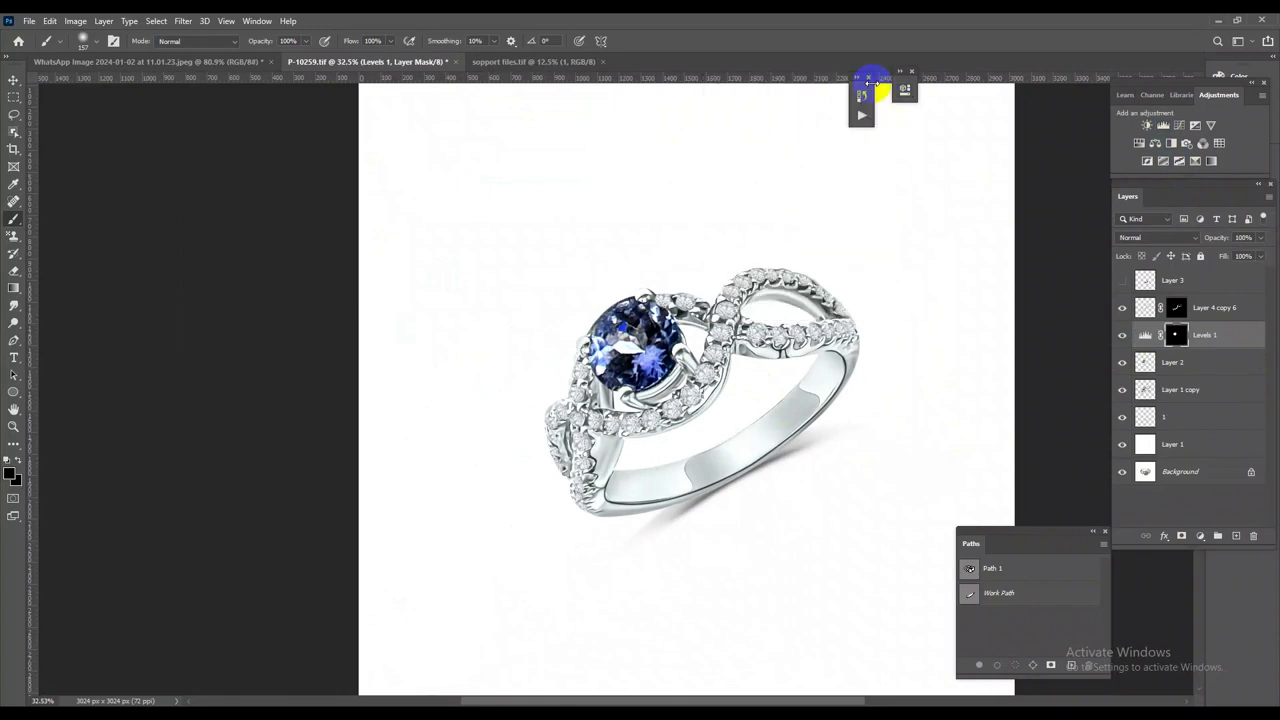
Delete the Levels 1 adjustment layer and zoom around the ring
key("Delete")
scroll(786, 471, "up", 3)
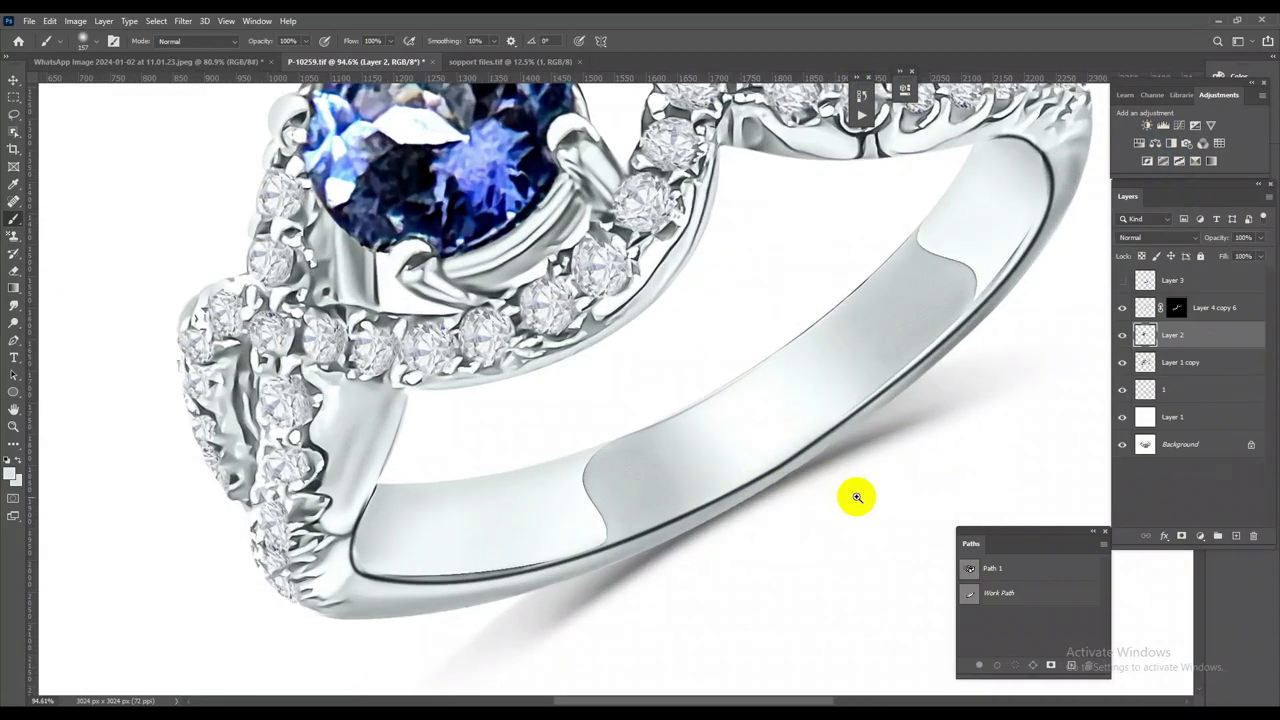
scroll(713, 381, "down", 5)
scroll(713, 381, "up", 3)
scroll(771, 423, "up", 2)
scroll(466, 380, "up", 2)
scroll(686, 423, "up", 2)
scroll(543, 457, "down", 5)
scroll(594, 557, "up", 1)
scroll(594, 400, "up", 1)
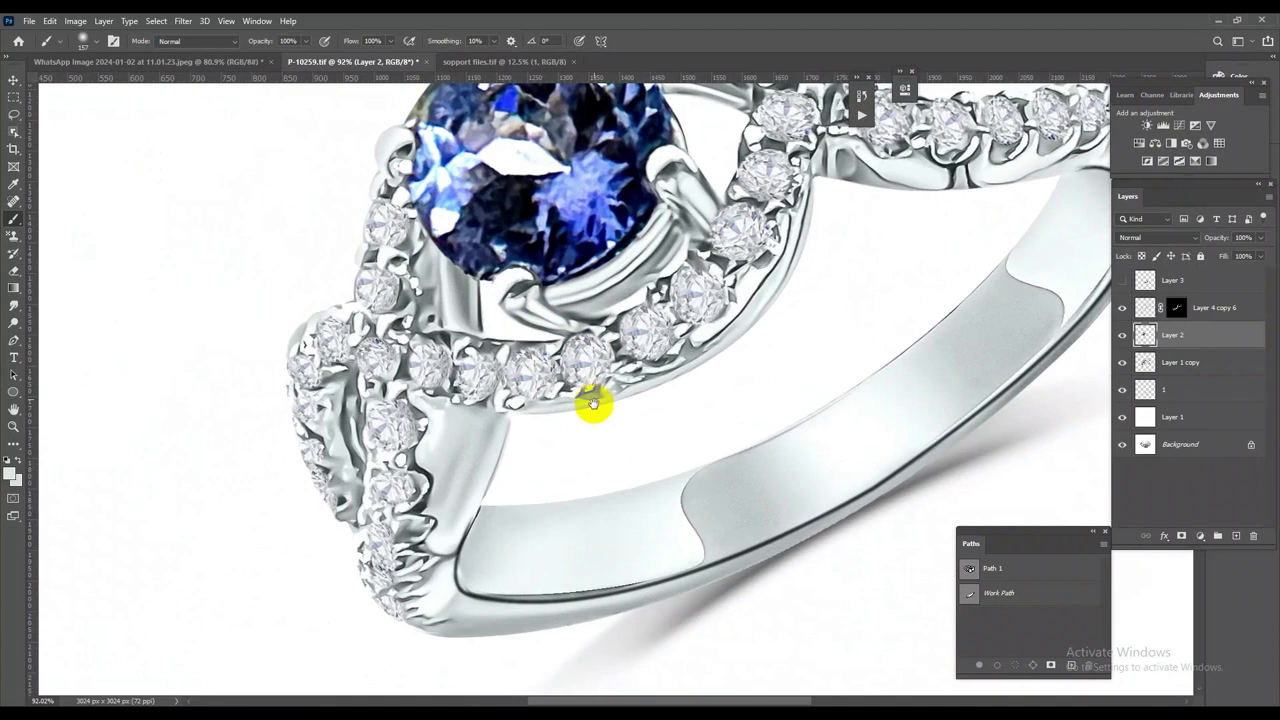
scroll(605, 457, "down", 2)
scroll(660, 440, "up", 1)
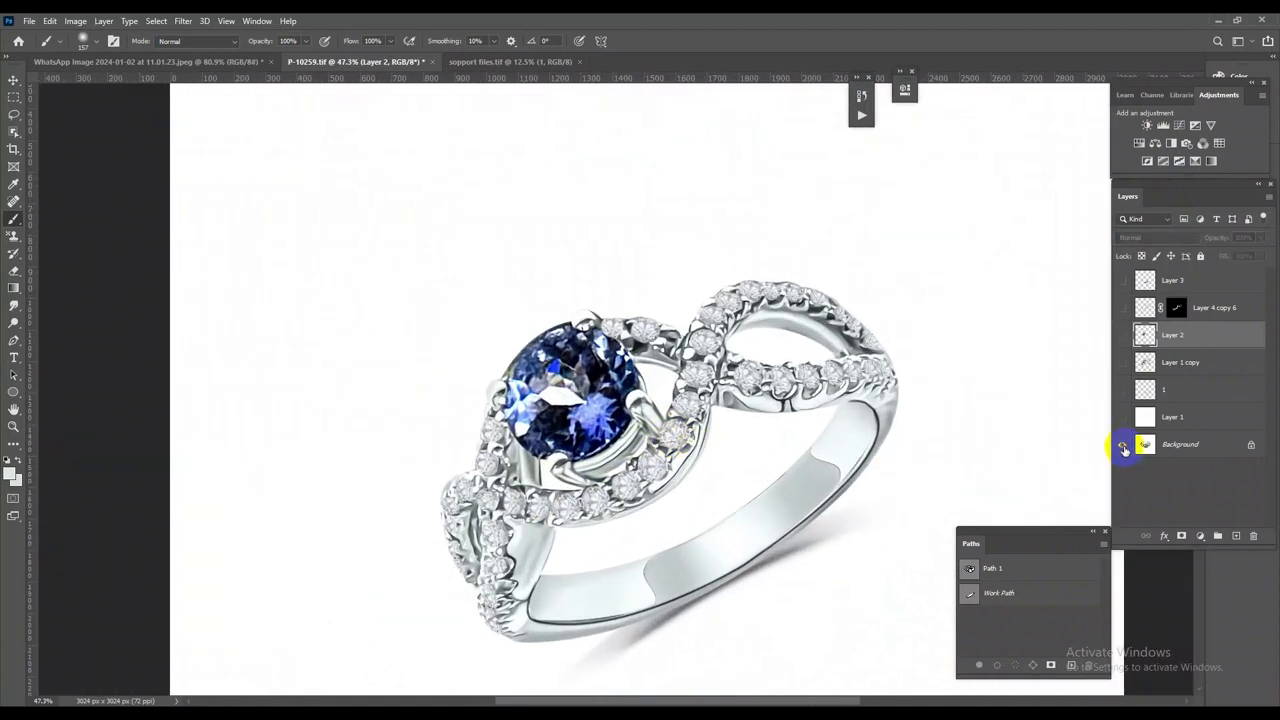
Compare original and retouched ring, ending on the retouched view zoomed out
left_click(1122, 445, "alt")
left_click(1122, 445, "alt")
left_click(1123, 447, "alt")
left_click(1123, 449, "alt")
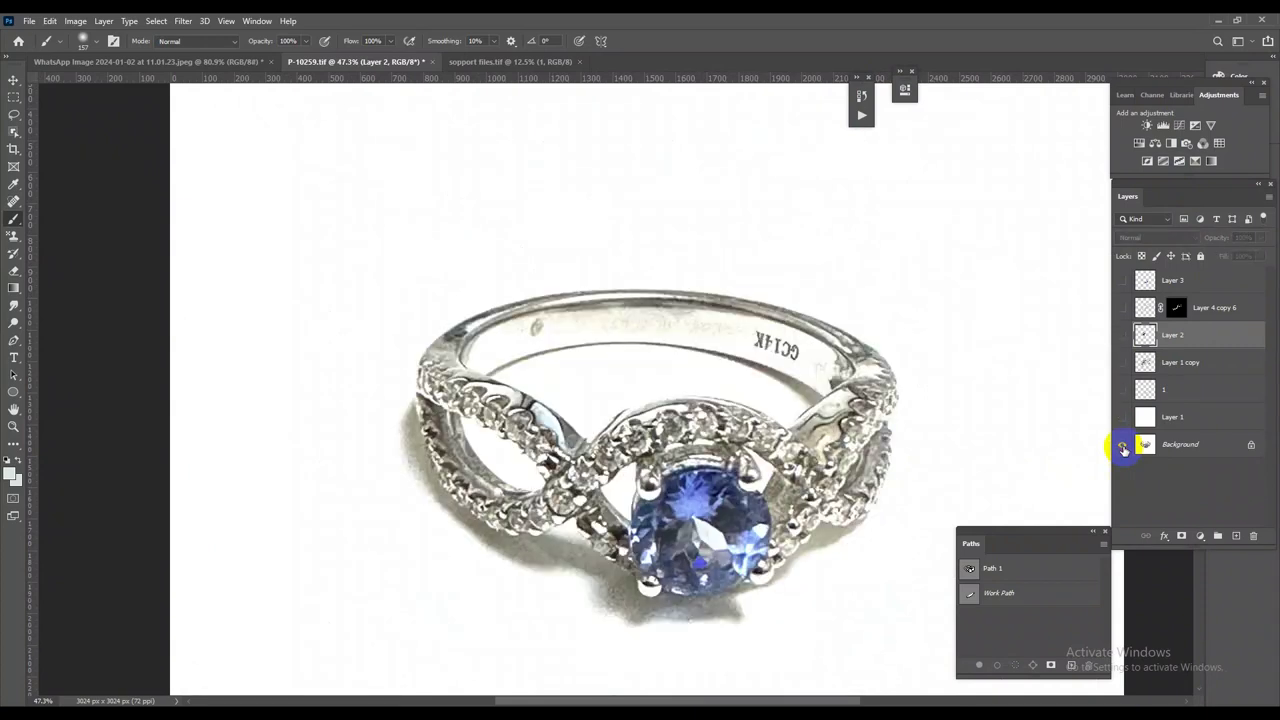
left_click(1123, 449, "alt")
left_click(1123, 449, "alt")
left_click(1123, 449, "alt")
left_click(1123, 449, "alt")
left_click(1123, 449, "alt")
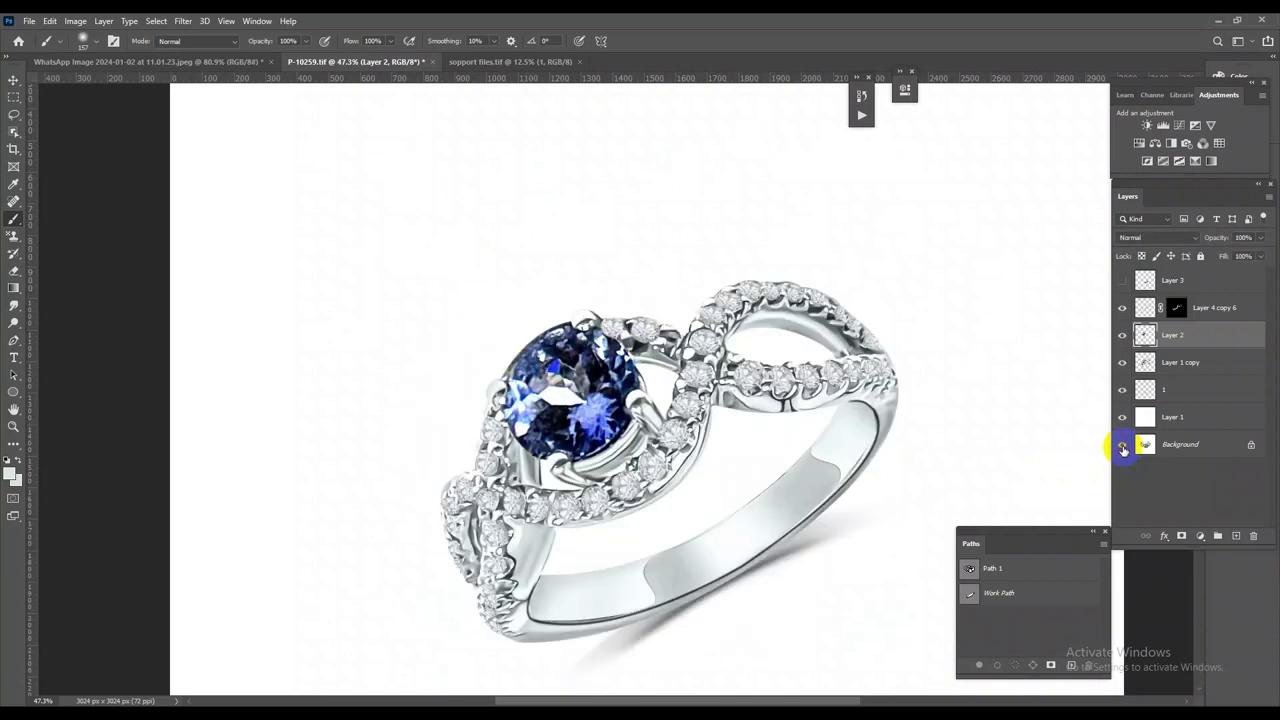
left_click(1123, 449, "alt")
mouse_move(793, 468)
left_mouse_down()
mouse_move(723, 366)
mouse_move(752, 446)
left_mouse_up()
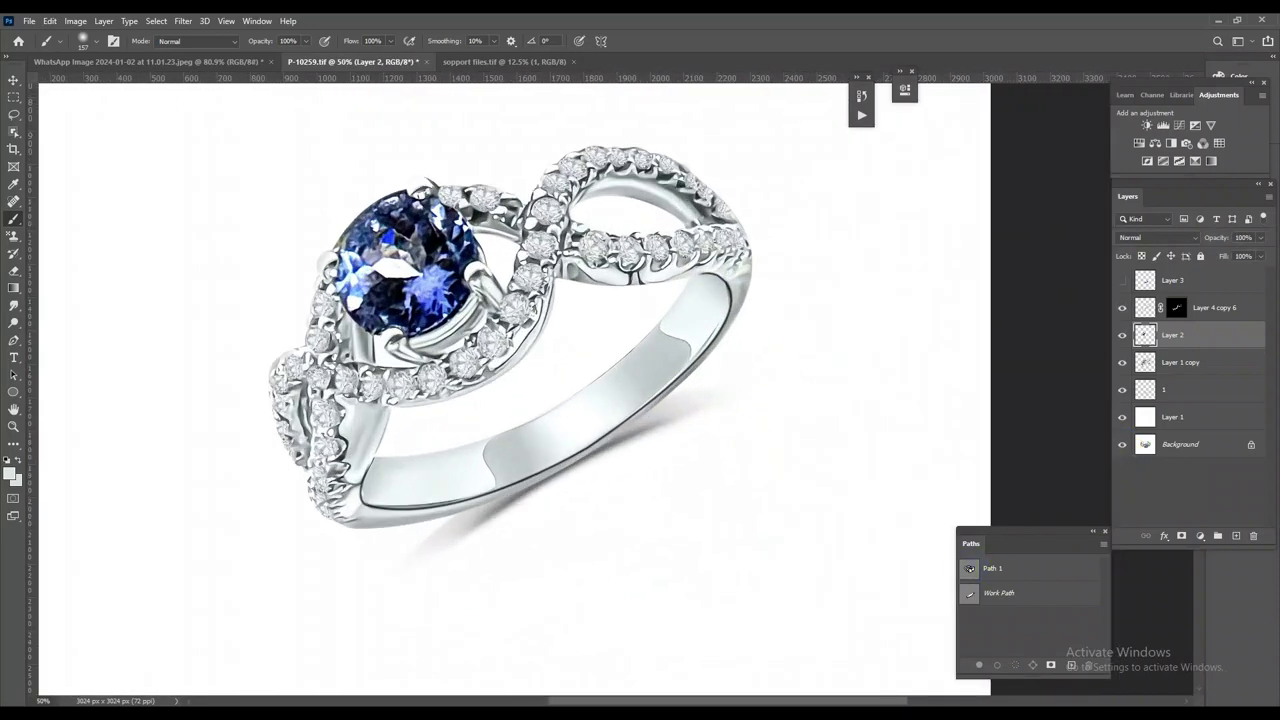